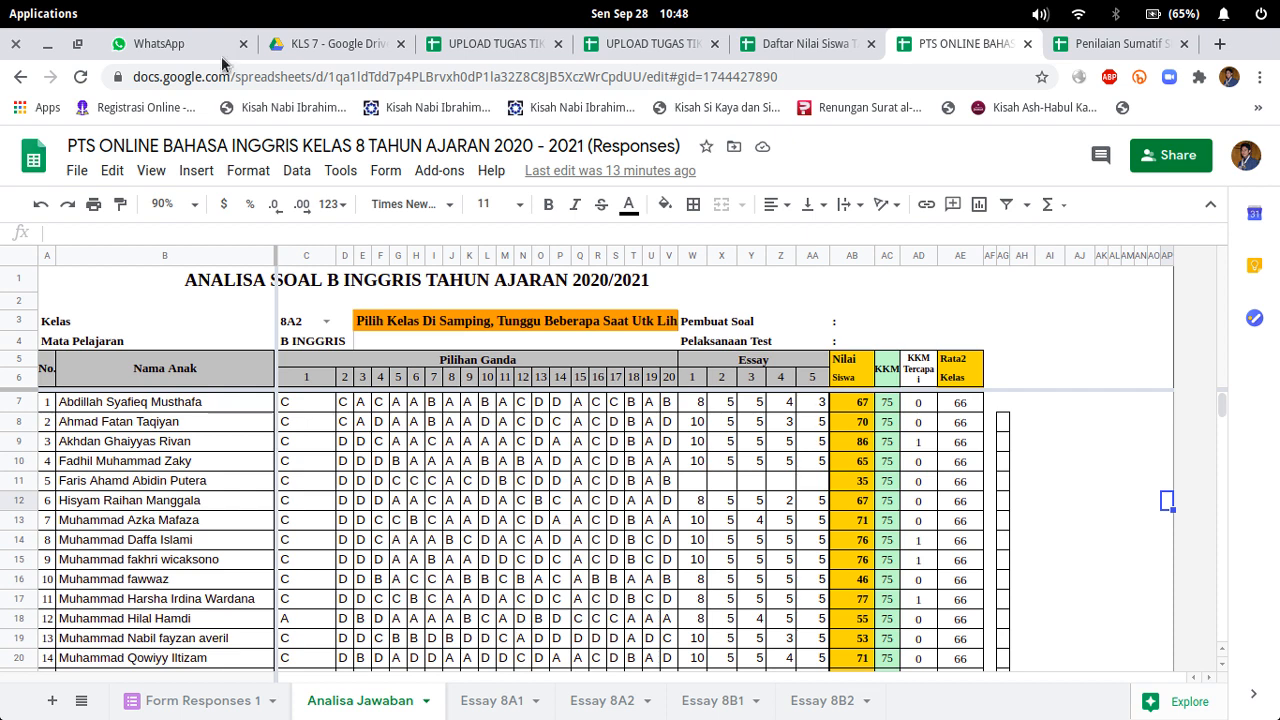
# Step: Examine the class 8A2 students' multiple-choice answers in the Analisa Jawaban sheet
pyautogui.click(316, 462)
pyautogui.click(299, 405)
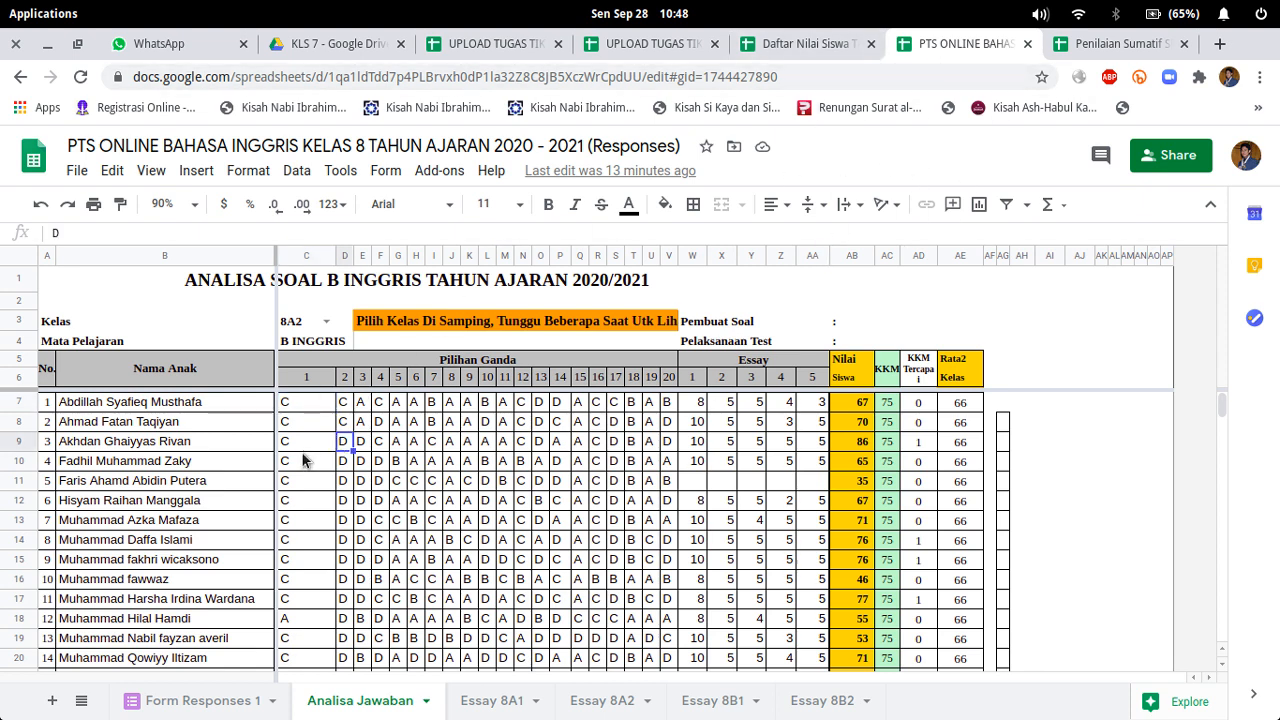
pyautogui.moveTo(306, 457); pyautogui.dragTo(318, 430)
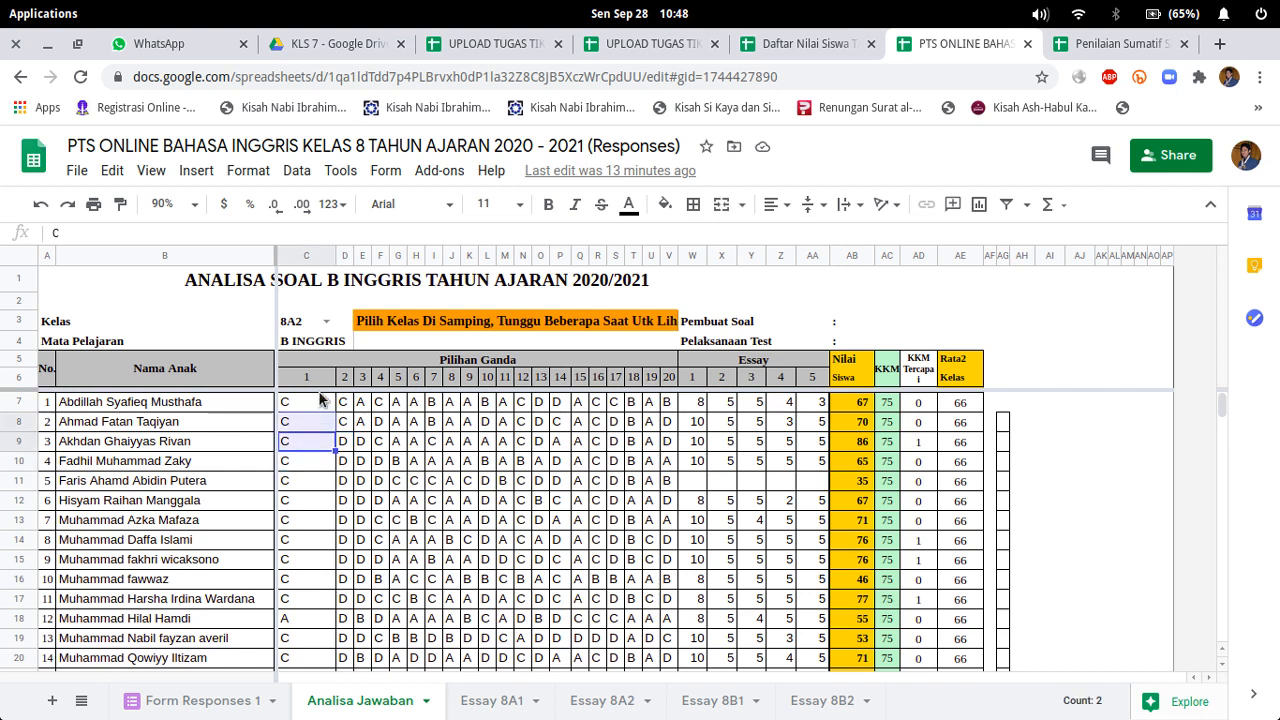
pyautogui.click(318, 421)
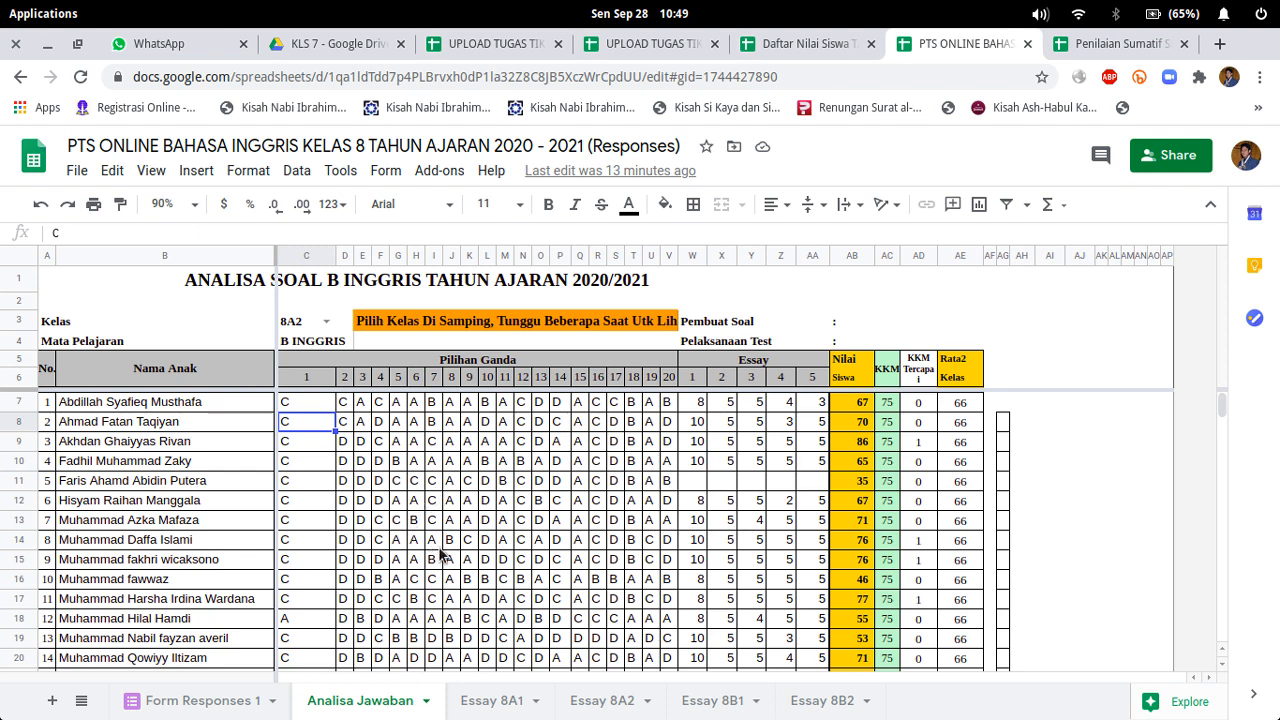
pyautogui.click(1104, 462)
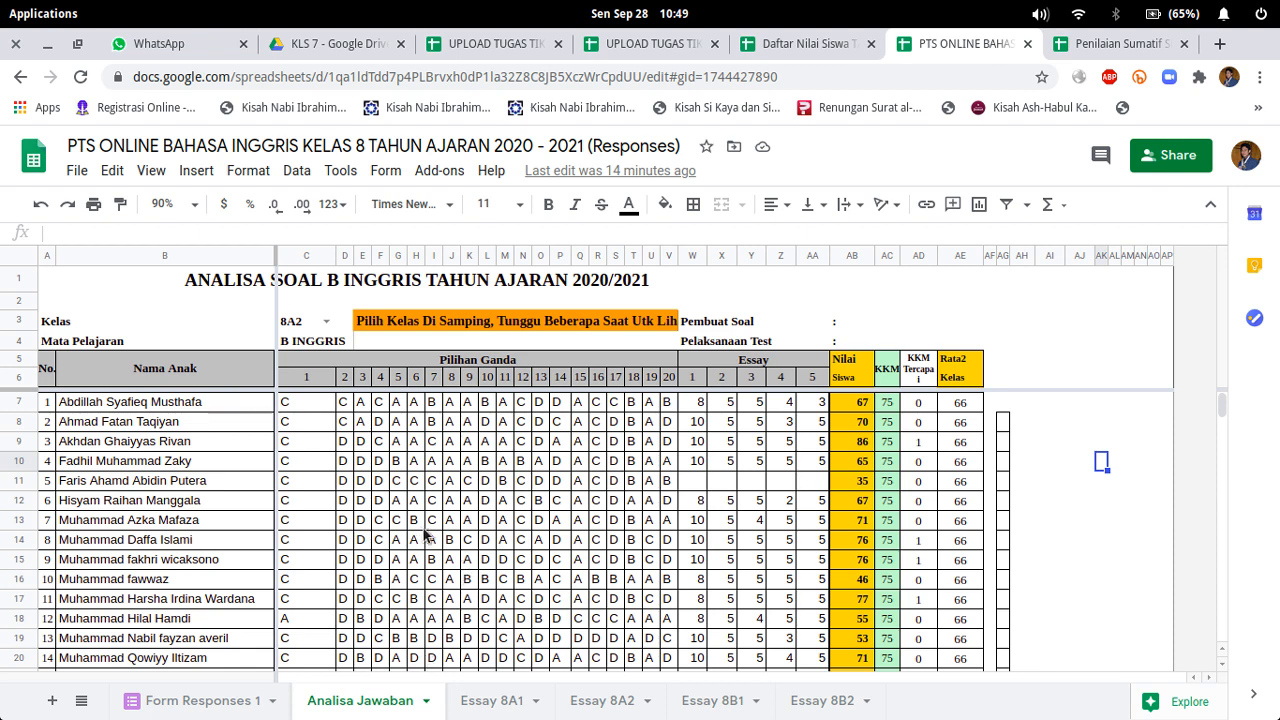
pyautogui.click(312, 425)
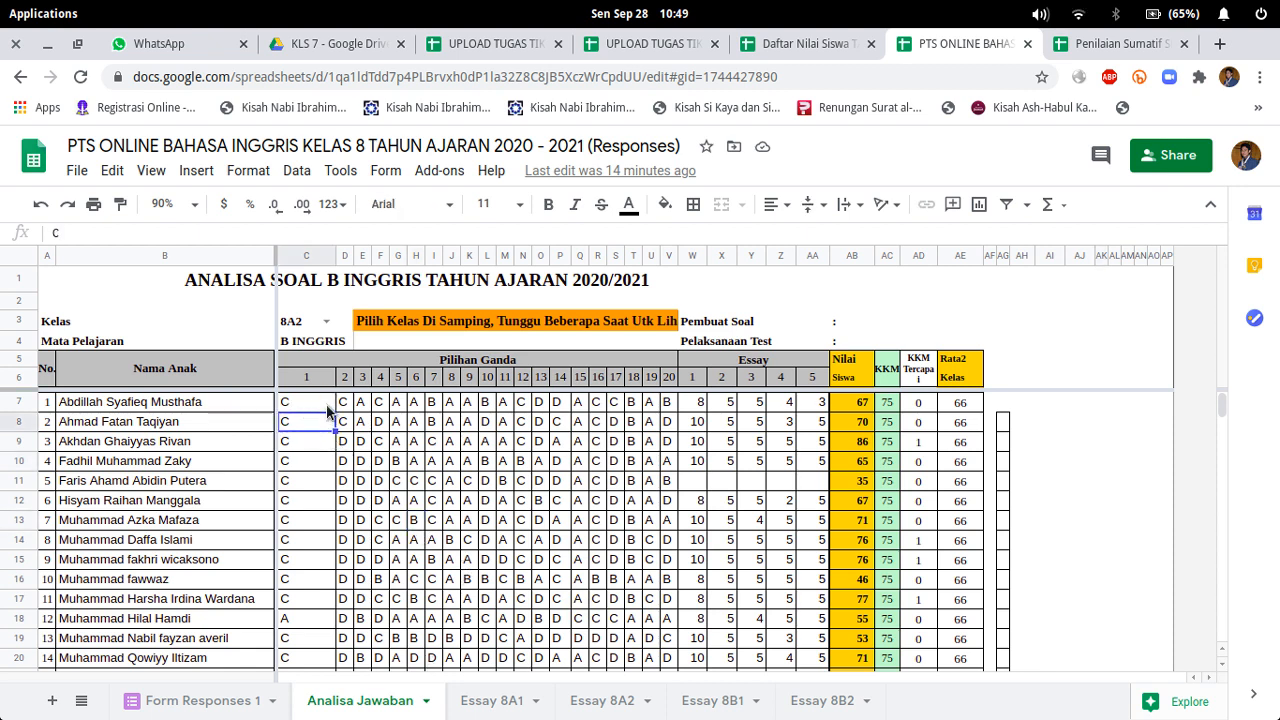
pyautogui.click(328, 406)
pyautogui.click(306, 420)
pyautogui.click(556, 539)
pyautogui.click(327, 406)
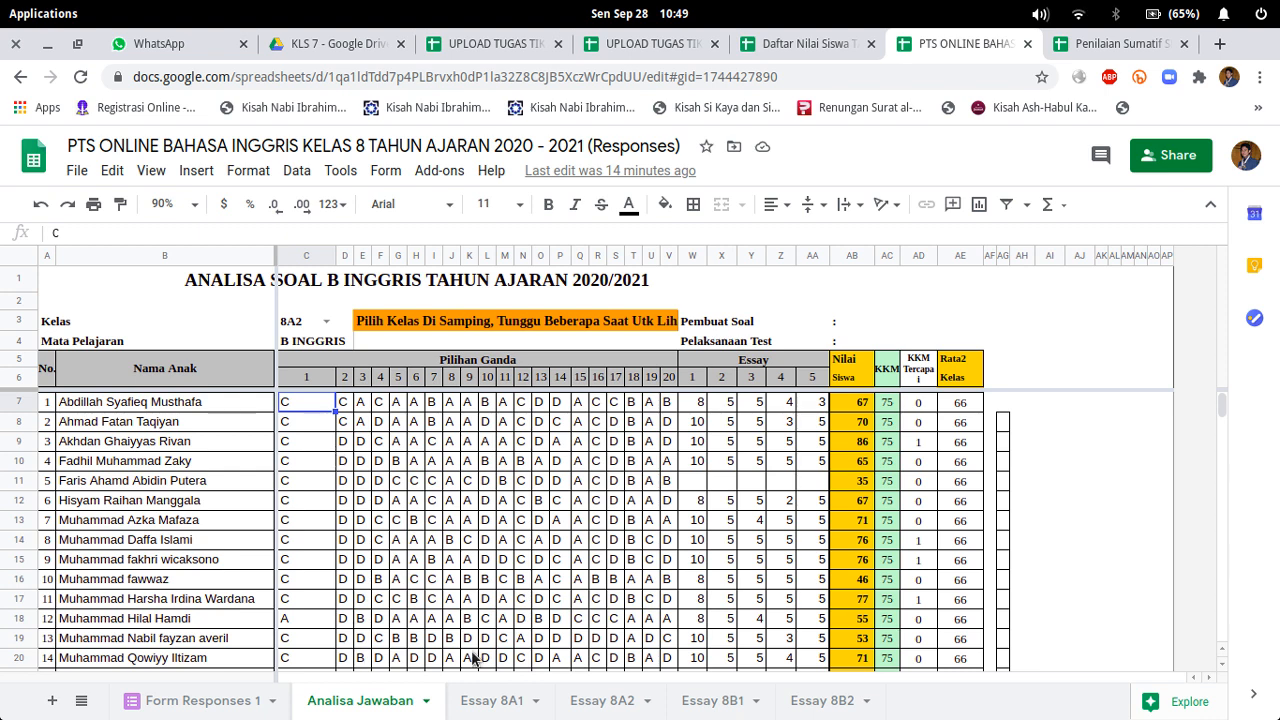
# Step: Compare the raw data in Form Responses 1 with Analisa Jawaban and inspect the QUERY formula in the first student-name cell
pyautogui.click(205, 702)
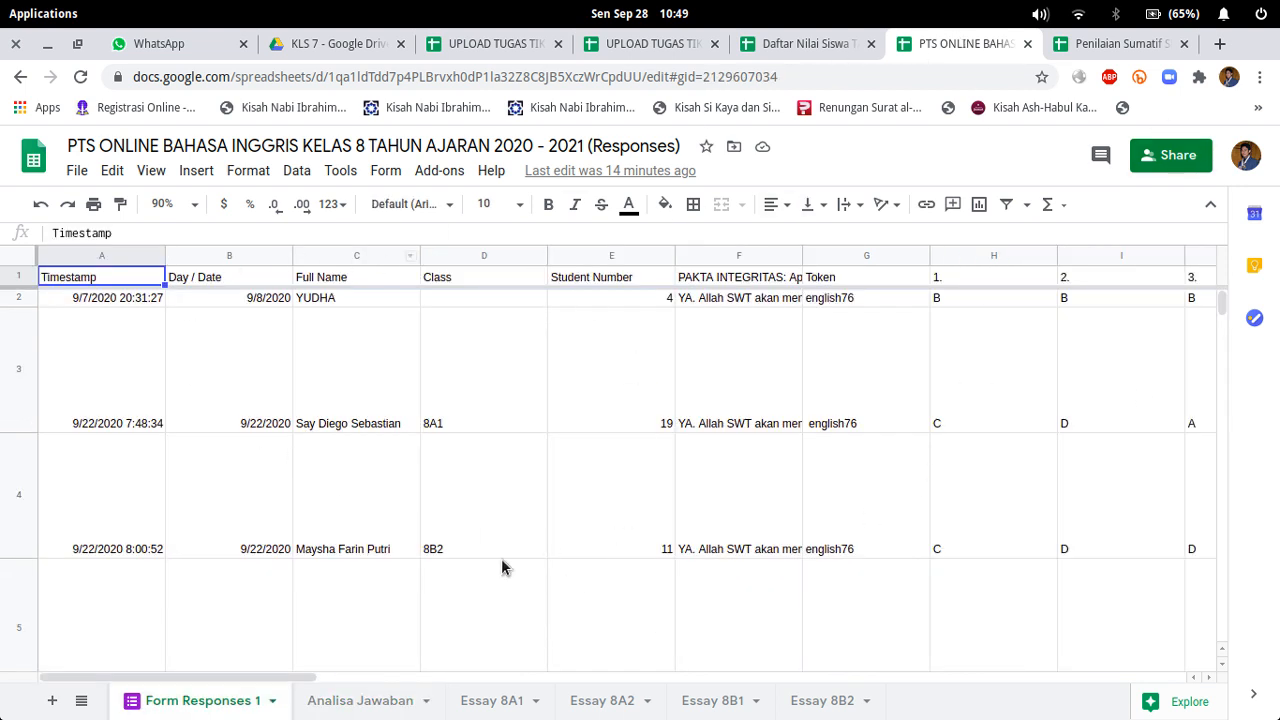
pyautogui.click(352, 705)
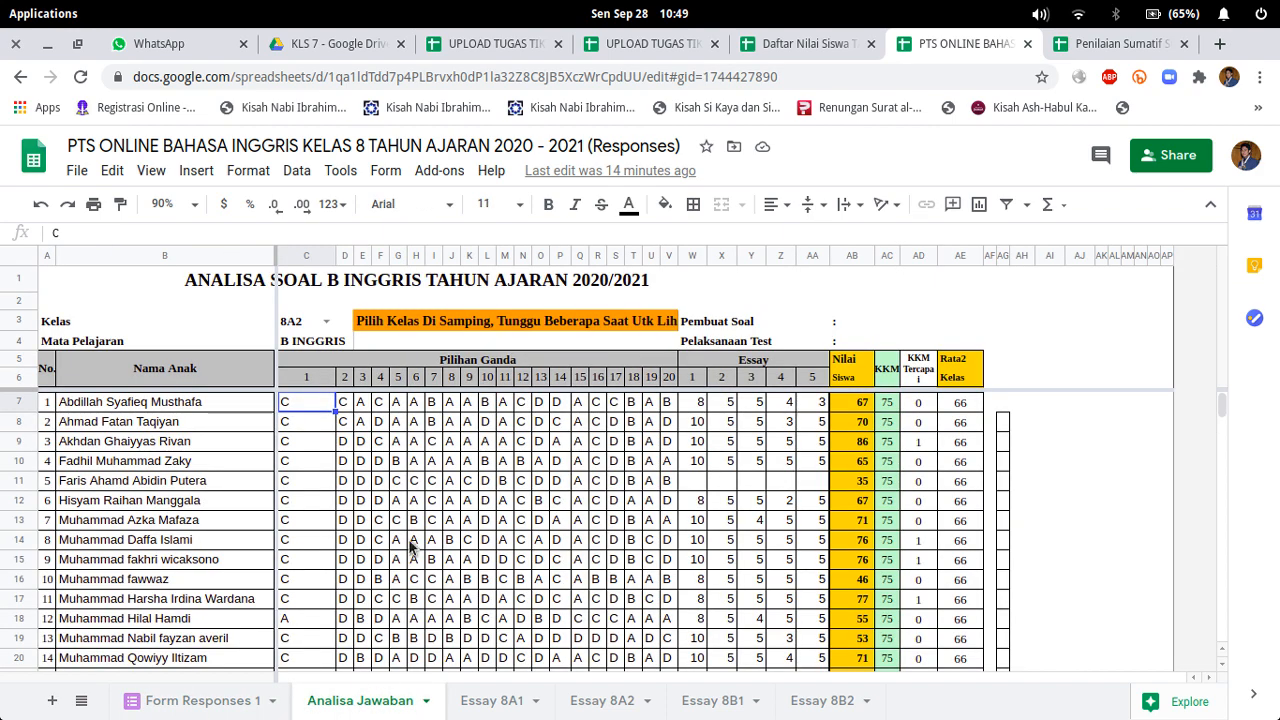
pyautogui.click(146, 410)
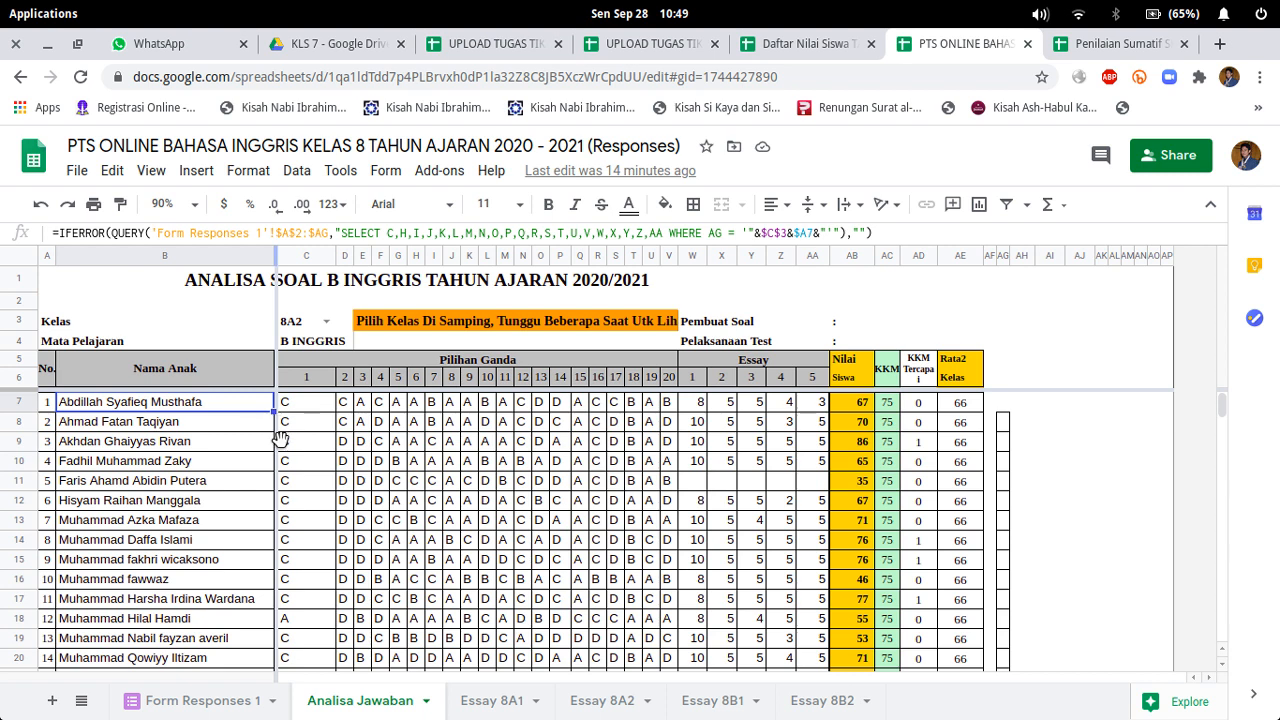
# Step: Set the Kelas filter of the Analisa Jawaban sheet to 8A1
pyautogui.click(324, 321)
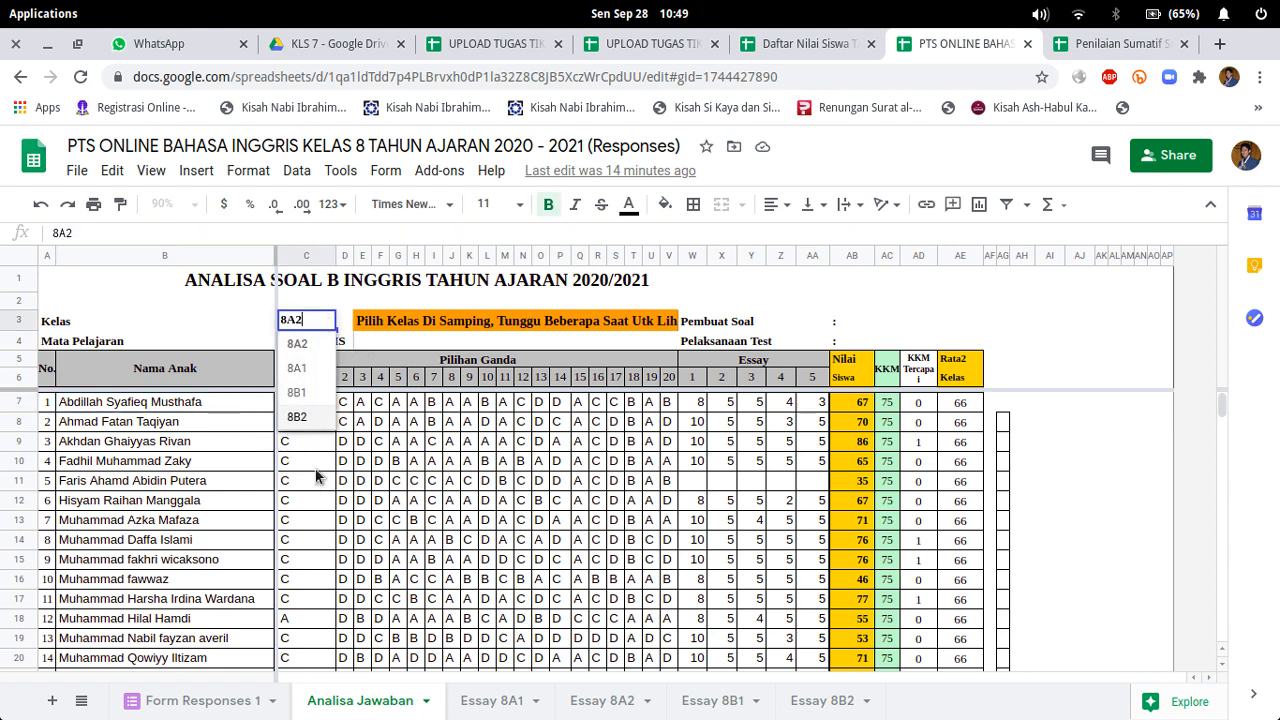
pyautogui.click(308, 378)
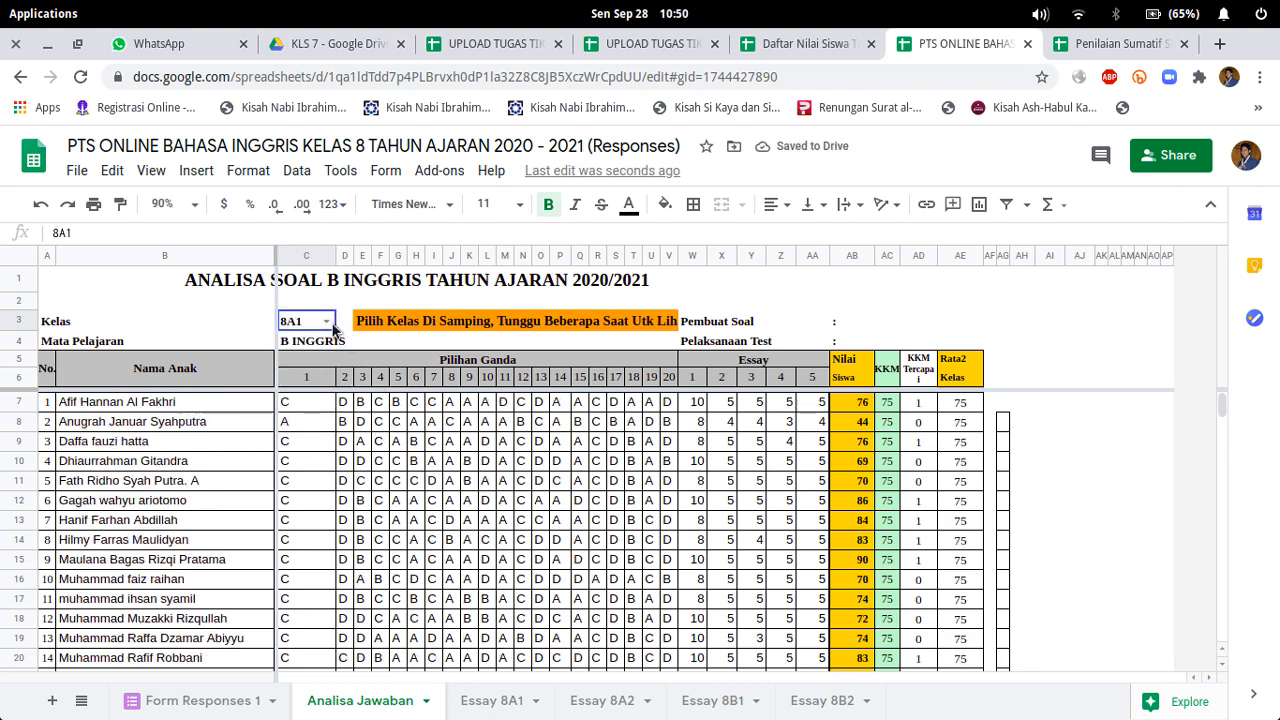
pyautogui.click(320, 464)
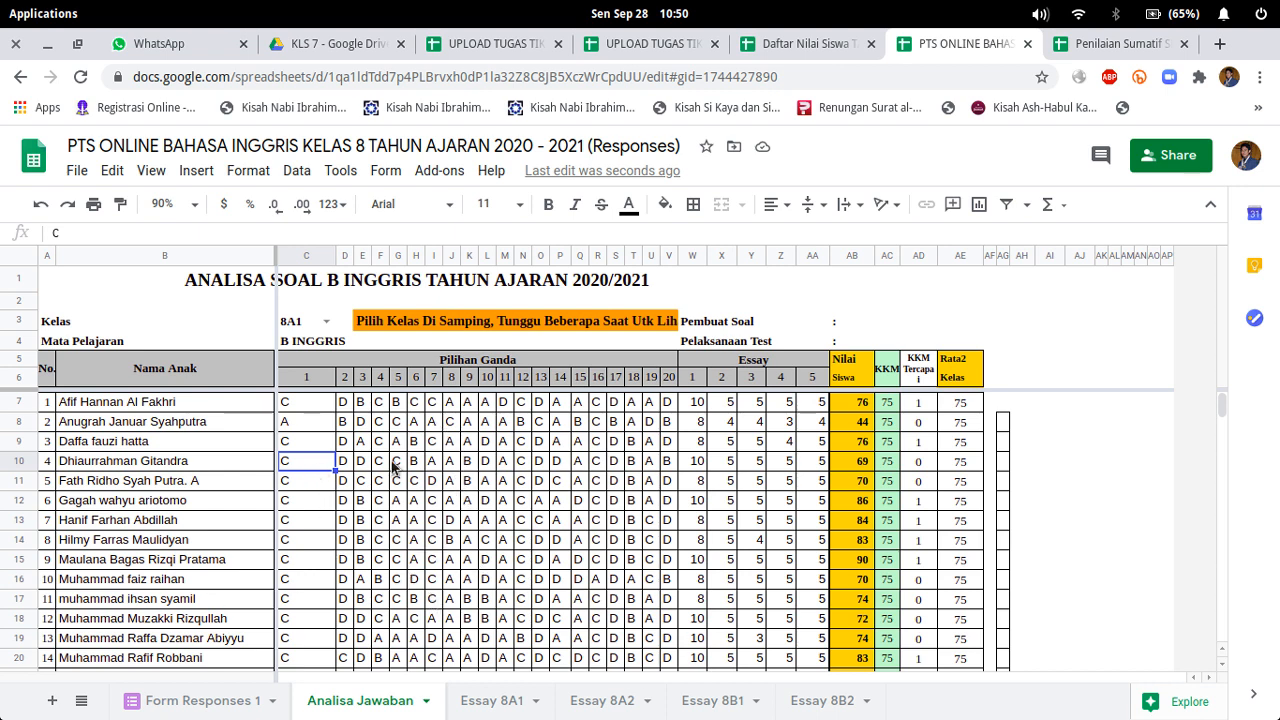
# Step: Review the raw form responses in this workbook and in the Penilaian Sumatif SBK (Responses) spreadsheet
pyautogui.click(240, 700)
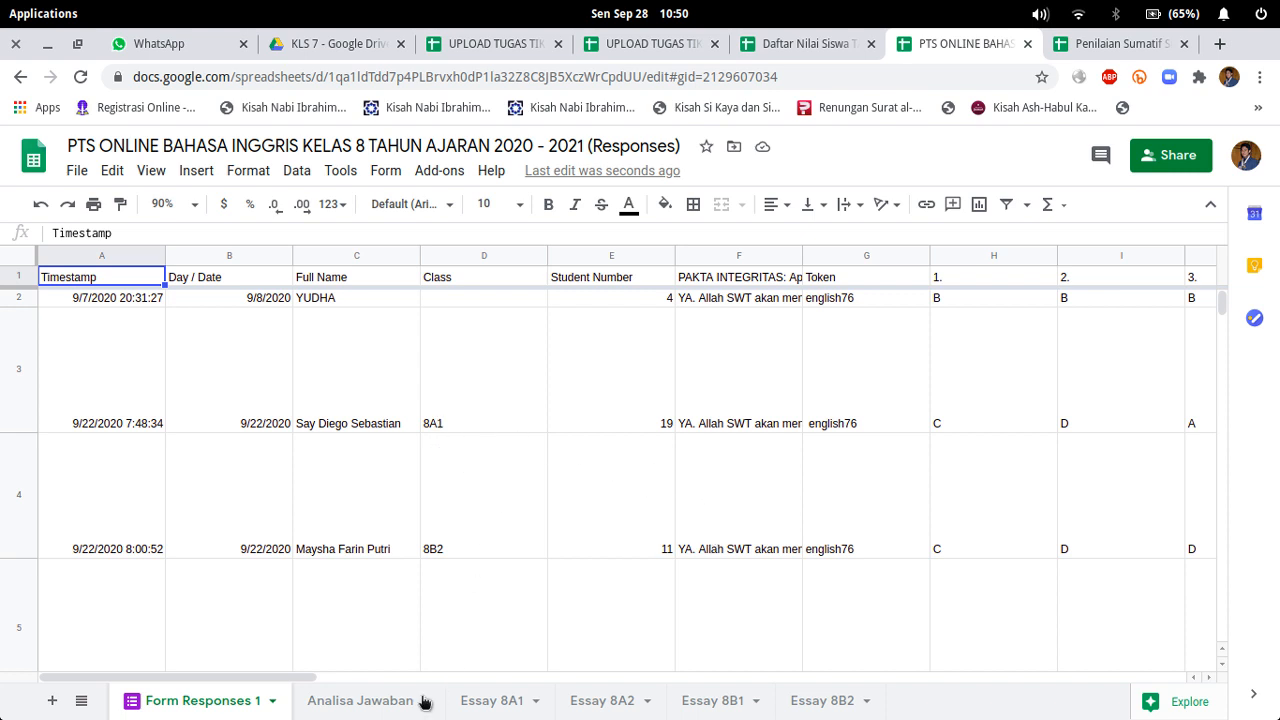
pyautogui.click(363, 704)
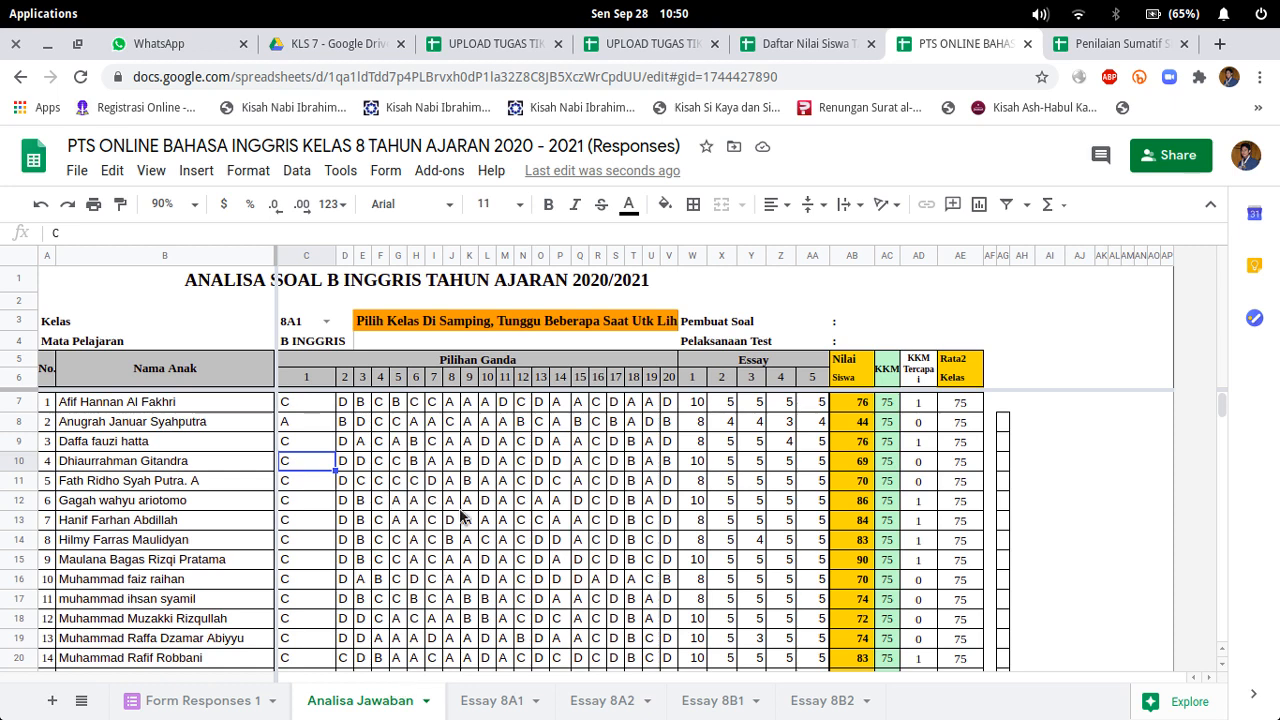
pyautogui.click(1117, 50)
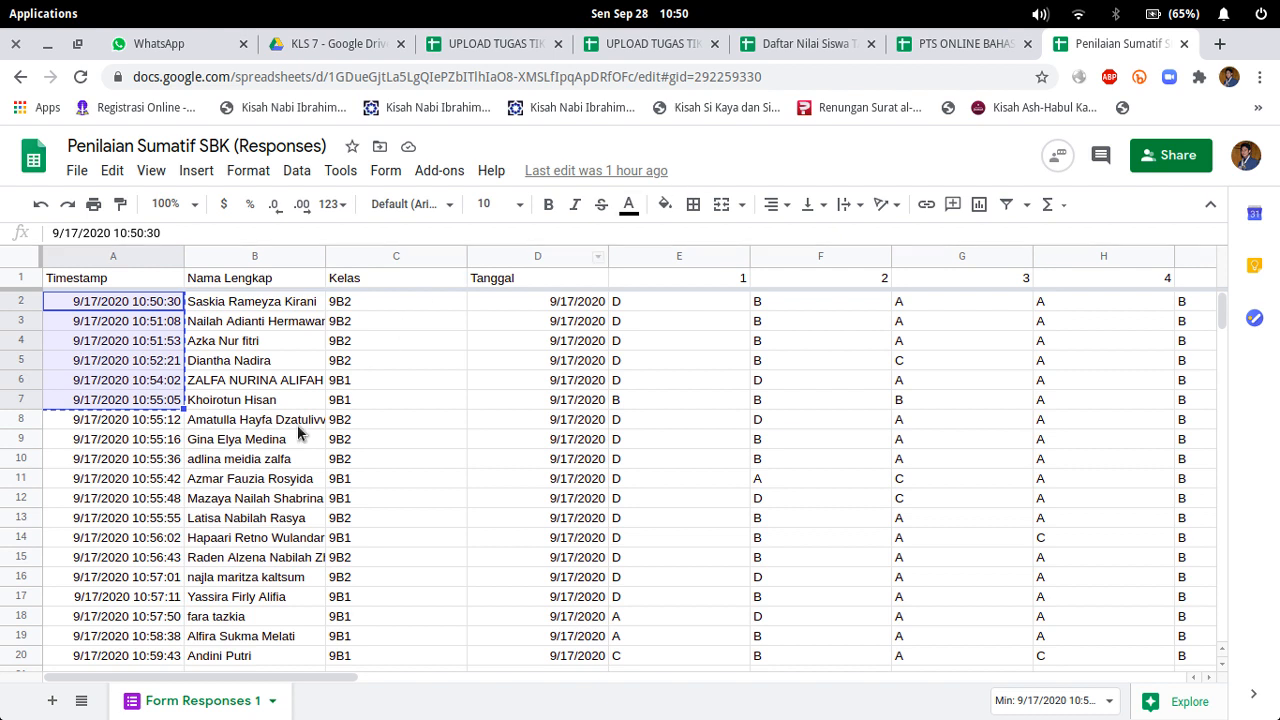
pyautogui.click(256, 445)
pyautogui.click(253, 362)
pyautogui.click(263, 306)
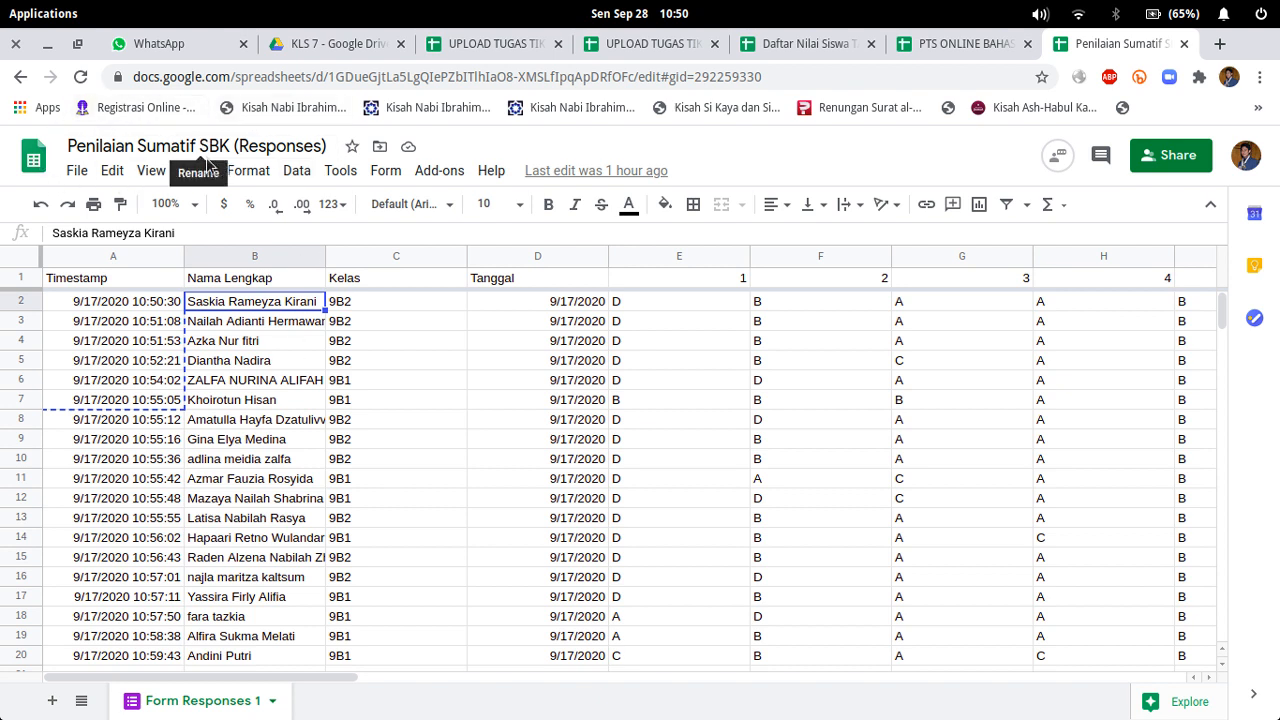
pyautogui.click(240, 404)
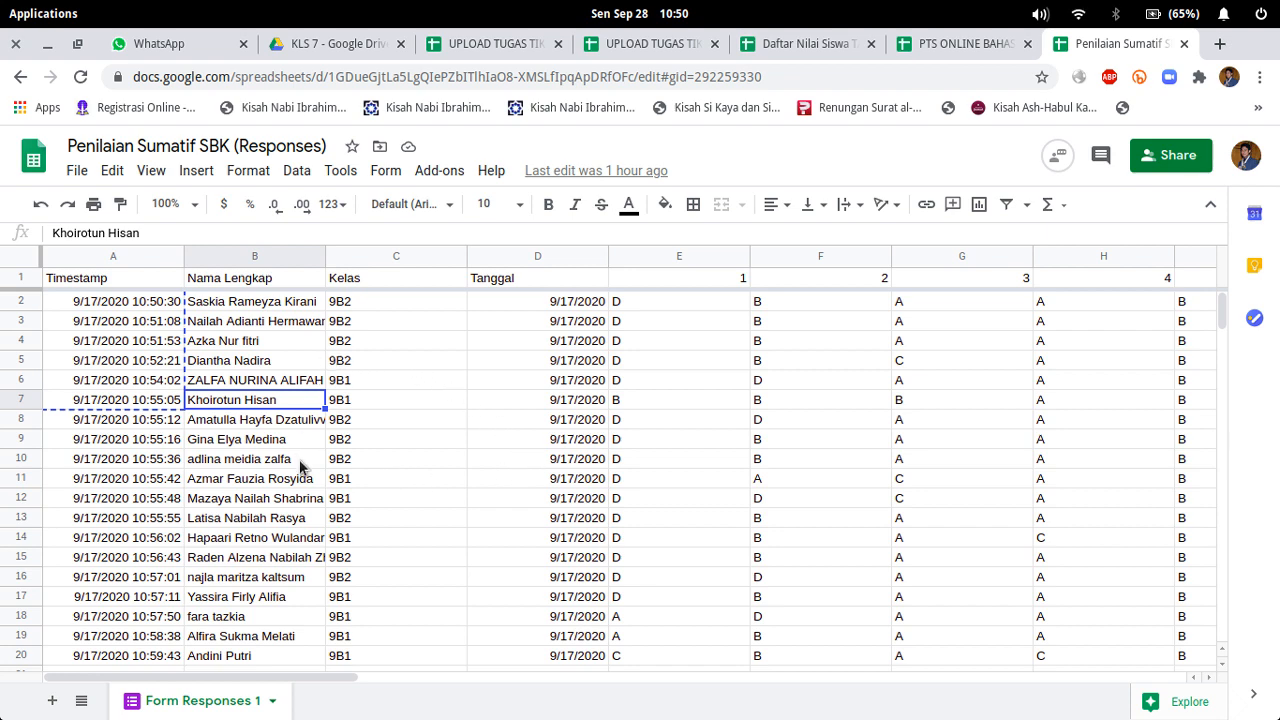
pyautogui.scroll(-1, 310, 493)
pyautogui.scroll(-3, 312, 492)
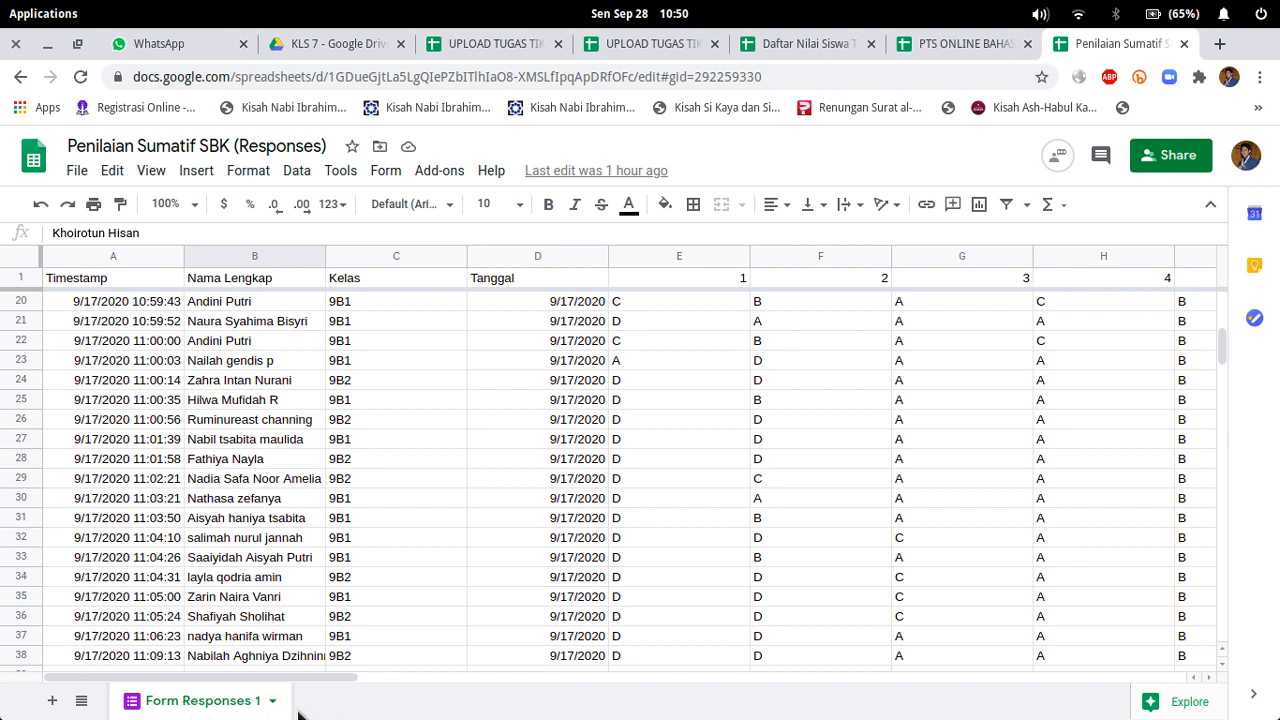
pyautogui.moveTo(378, 716)
# Step: Compare the filtered Analisa Jawaban sheet with the unfiltered student rows in the Penilaian Sumatif SBK (Responses) spreadsheet
pyautogui.click(970, 46)
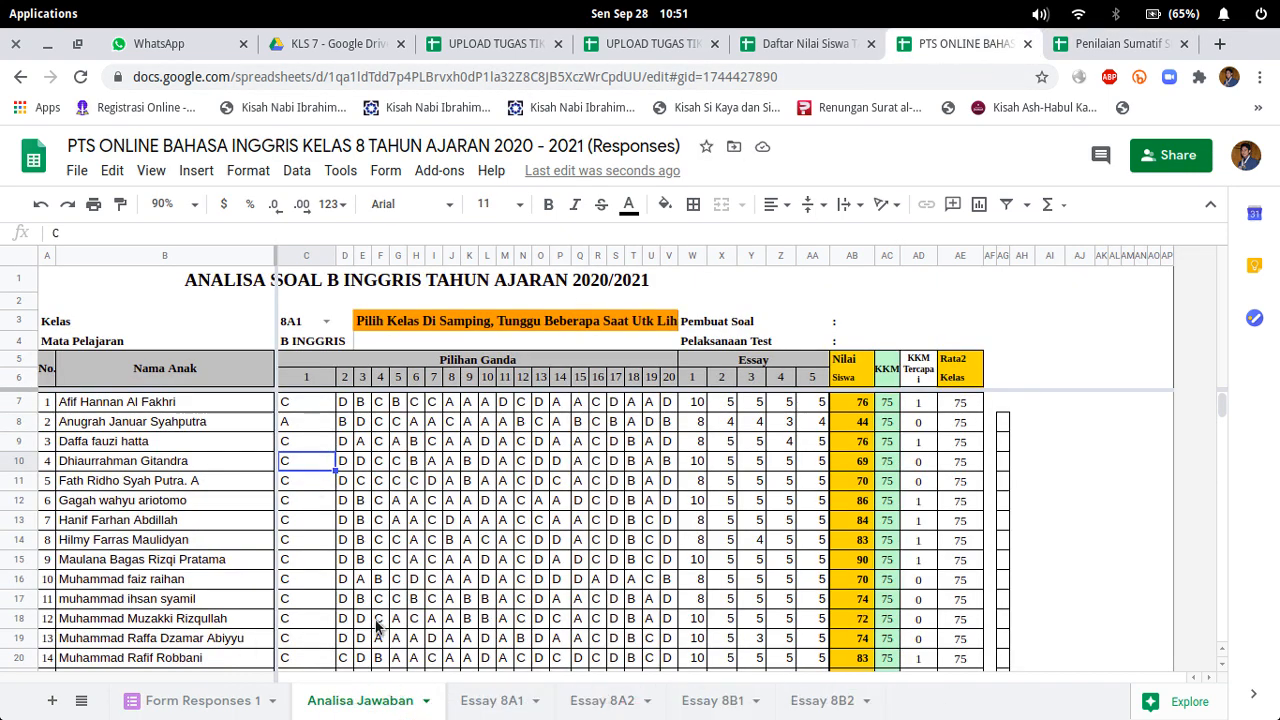
pyautogui.click(1113, 47)
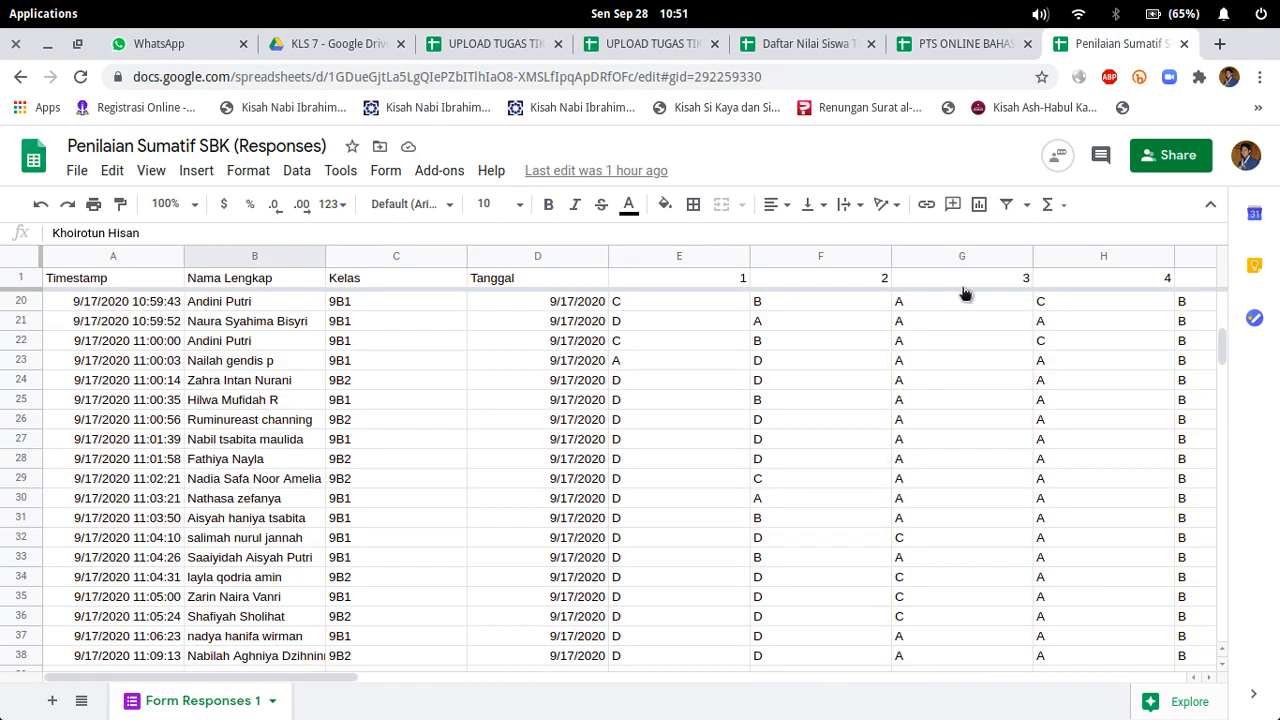
pyautogui.scroll(3, 431, 503)
pyautogui.scroll(5, 431, 503)
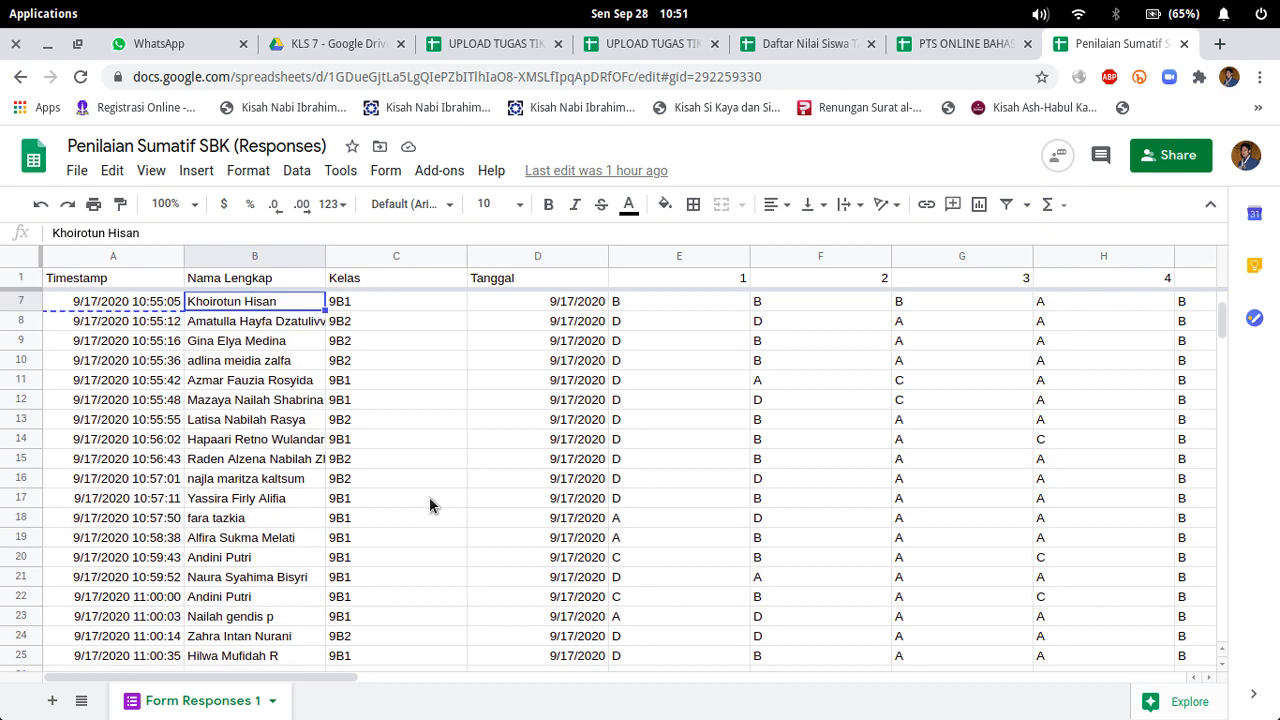
pyautogui.click(272, 485)
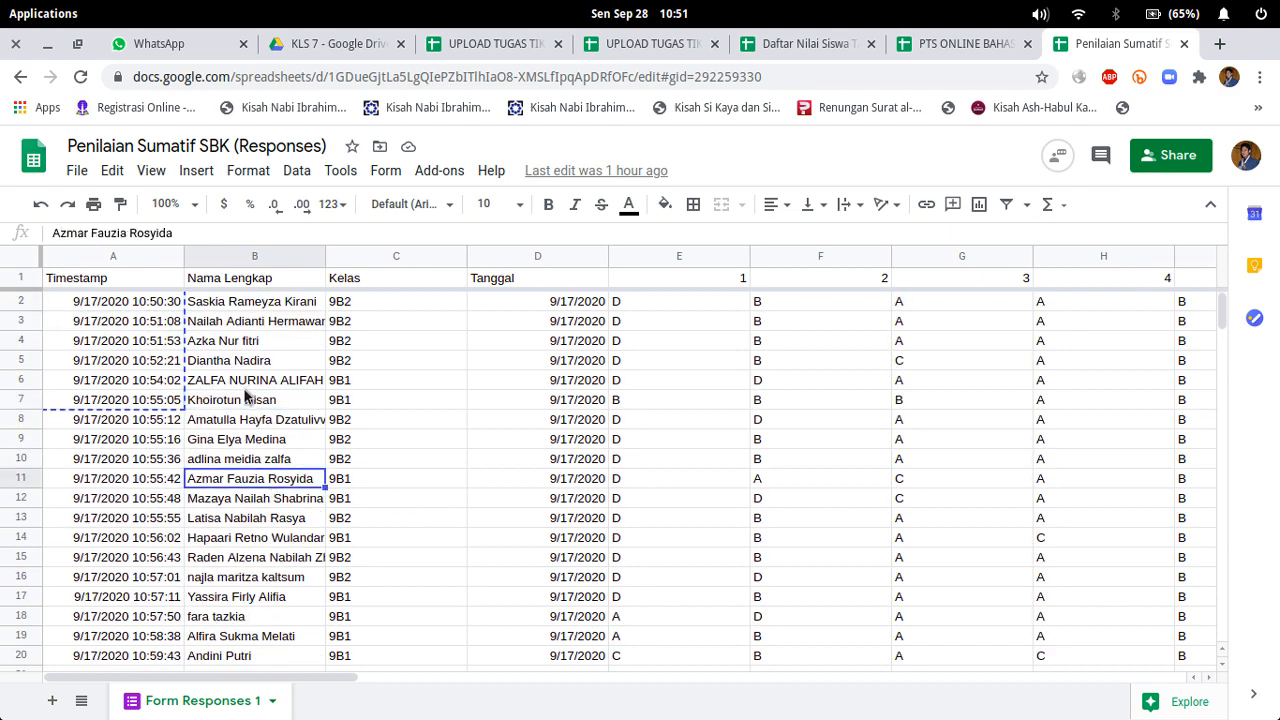
pyautogui.click(242, 383)
pyautogui.click(264, 314)
pyautogui.click(270, 302)
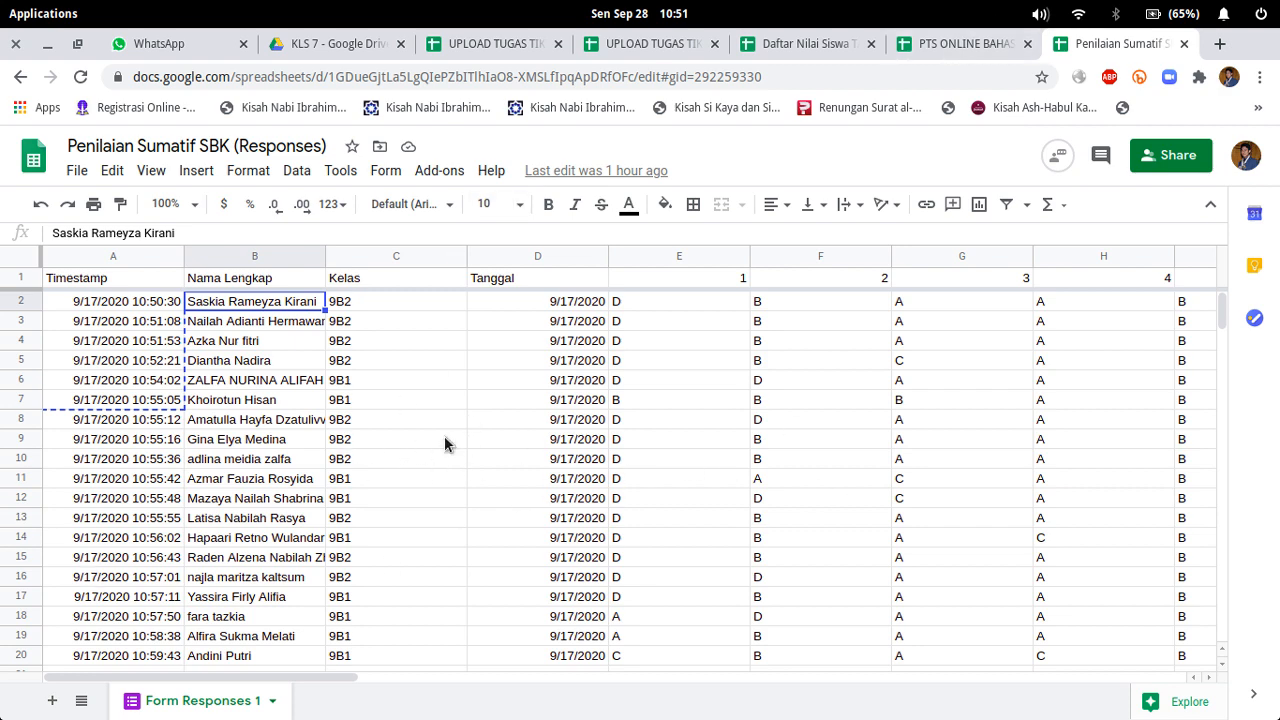
pyautogui.click(965, 44)
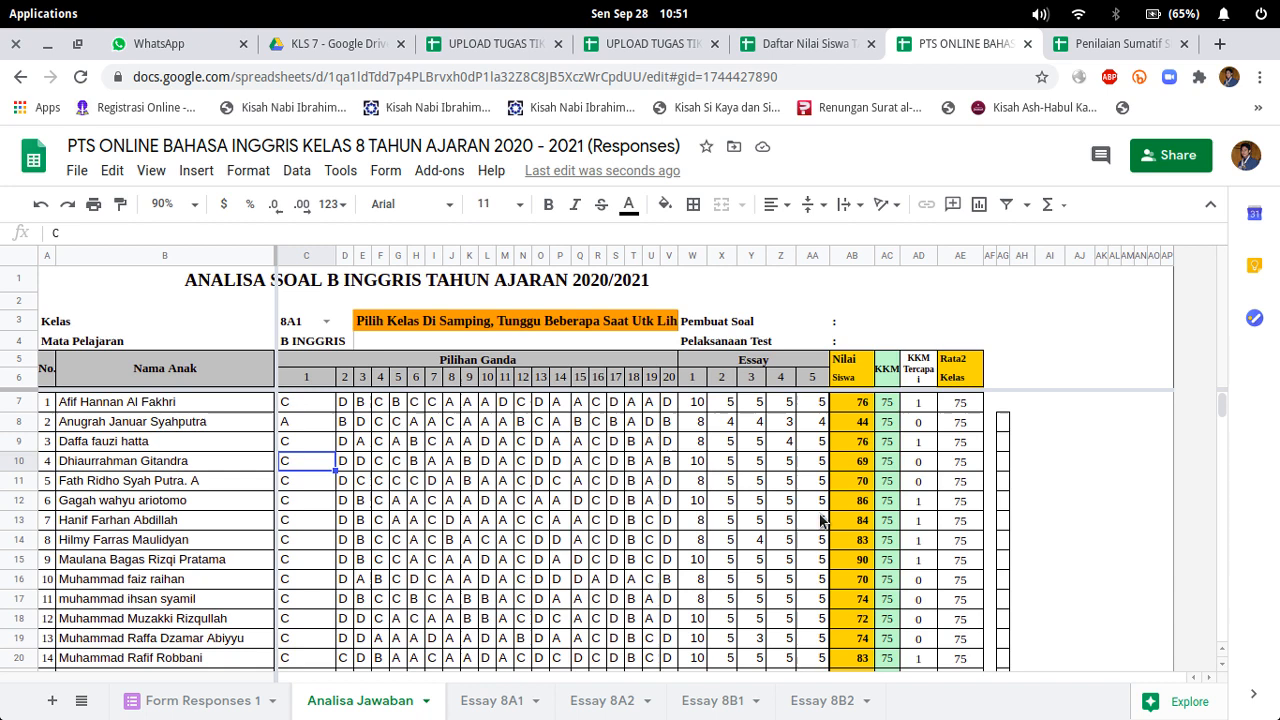
pyautogui.click(1070, 44)
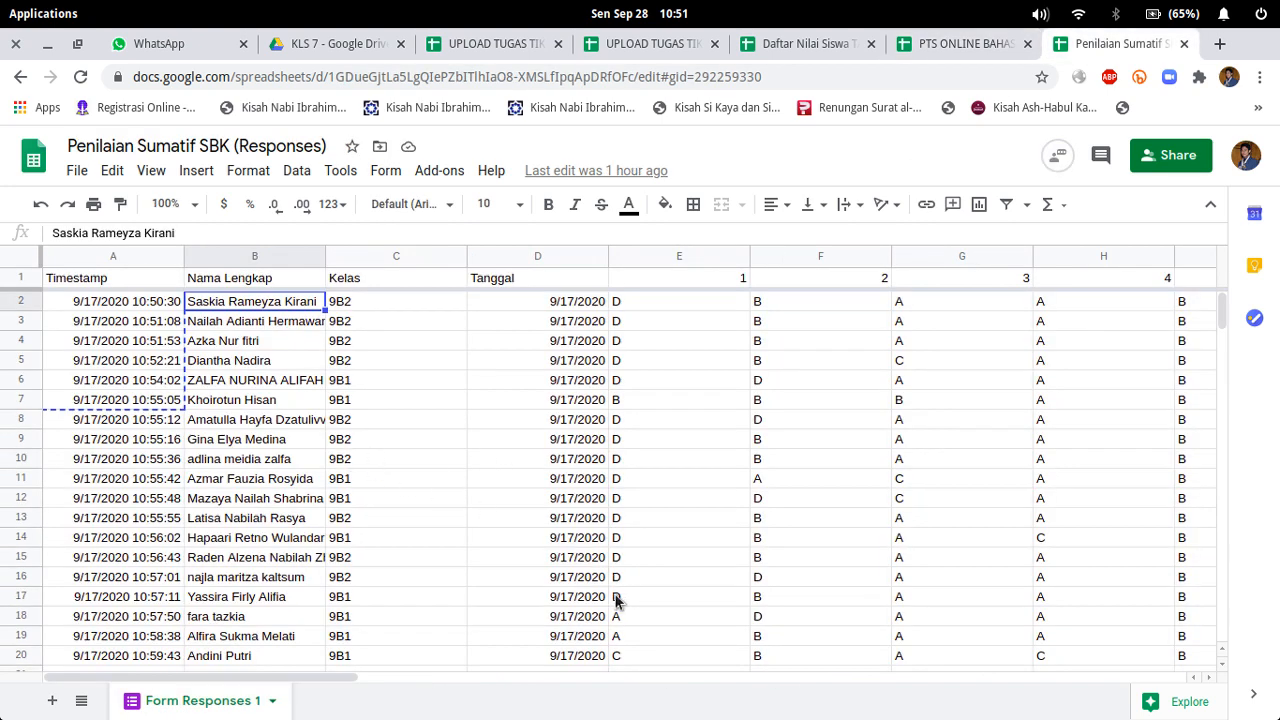
# Step: Switch to the Konsep Filter Data Spreadsheet document in Microsoft Word and read its raw-data and filtered-by-class tables
pyautogui.press('super')
pyautogui.click(851, 200)
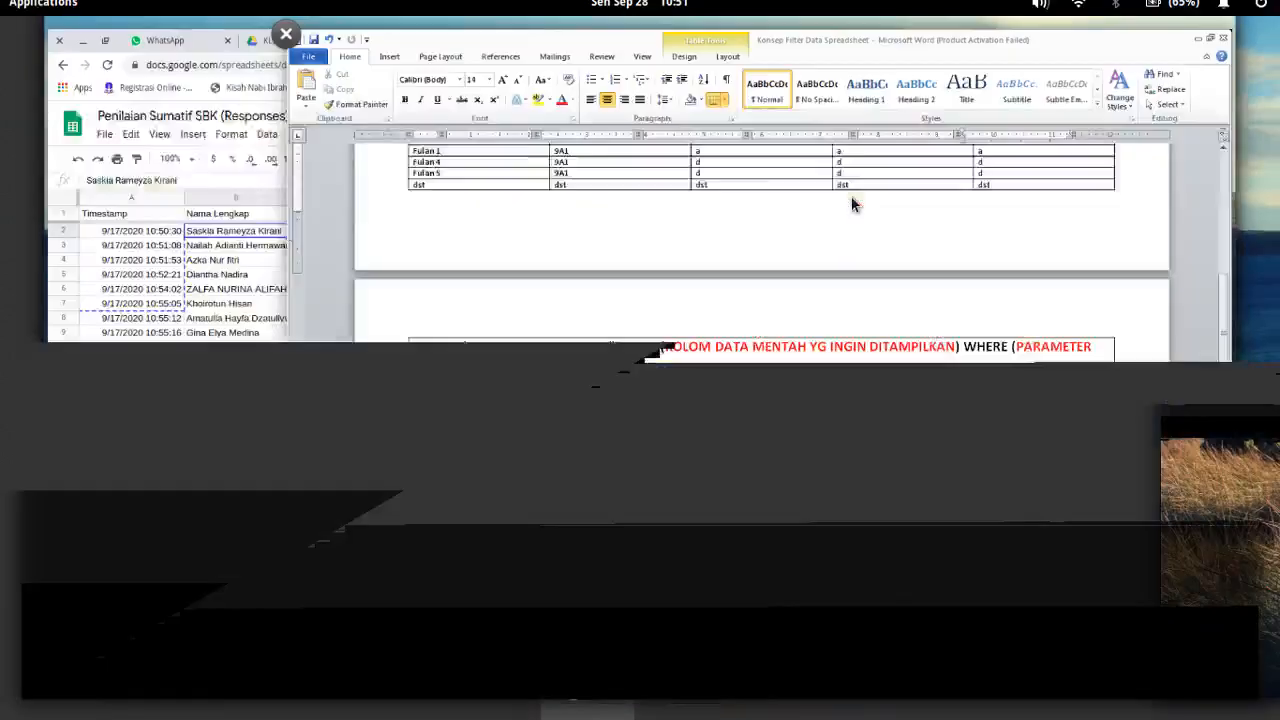
pyautogui.scroll(10, 730, 430)
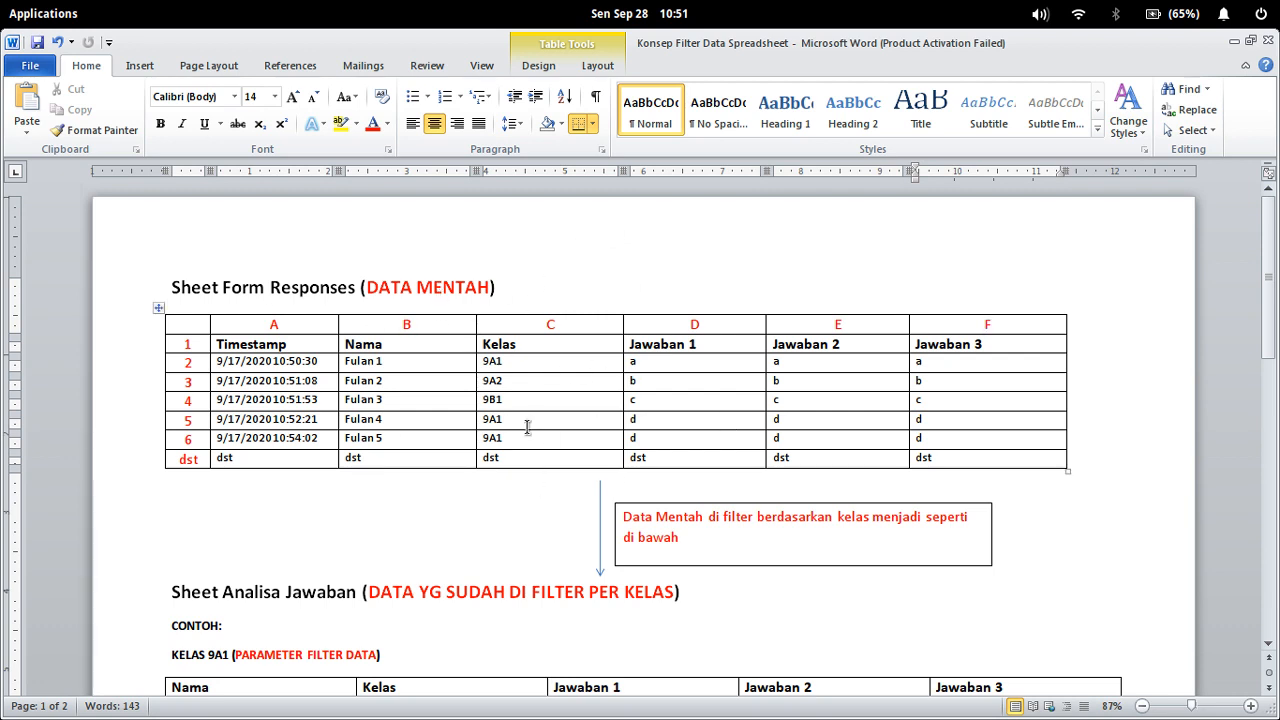
pyautogui.scroll(-5, 520, 421)
pyautogui.scroll(4, 520, 421)
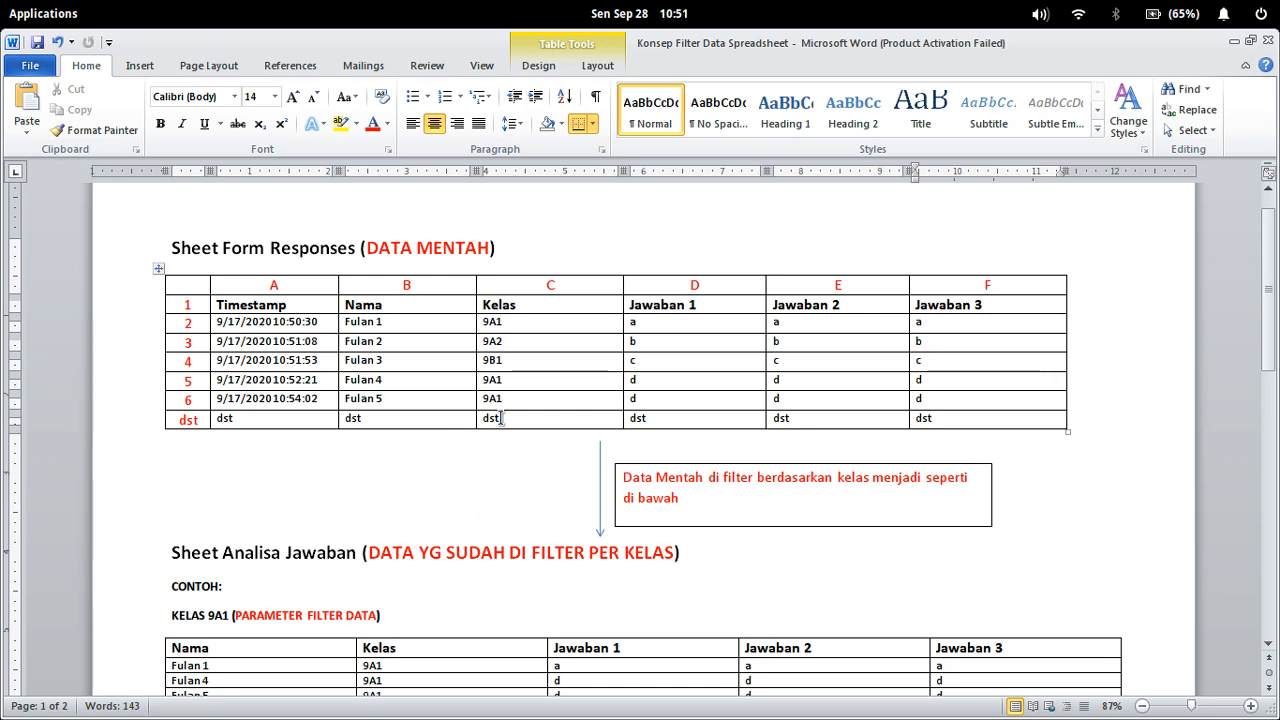
pyautogui.scroll(-5, 500, 408)
pyautogui.scroll(5, 500, 408)
pyautogui.scroll(1, 500, 408)
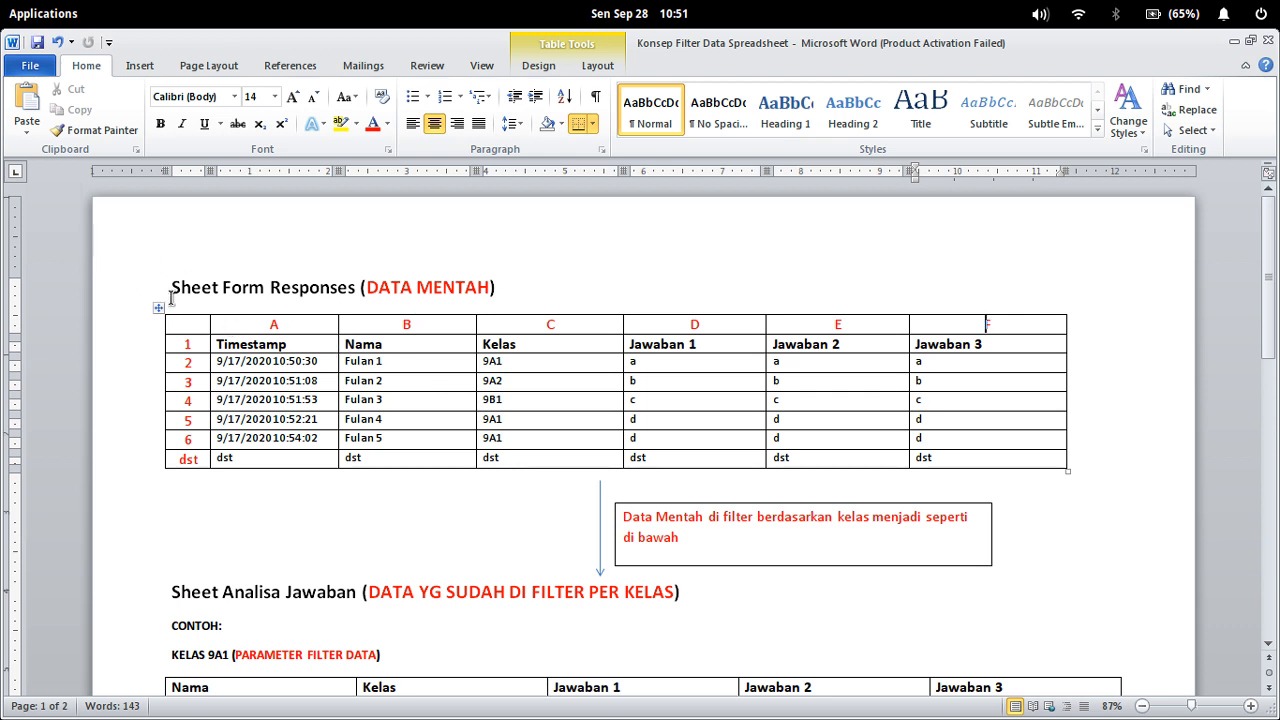
# Step: Point out the words of the heading "Sheet Form Responses (DATA MENTAH)" above the raw-data table by selecting them
pyautogui.moveTo(167, 290); pyautogui.dragTo(323, 280)
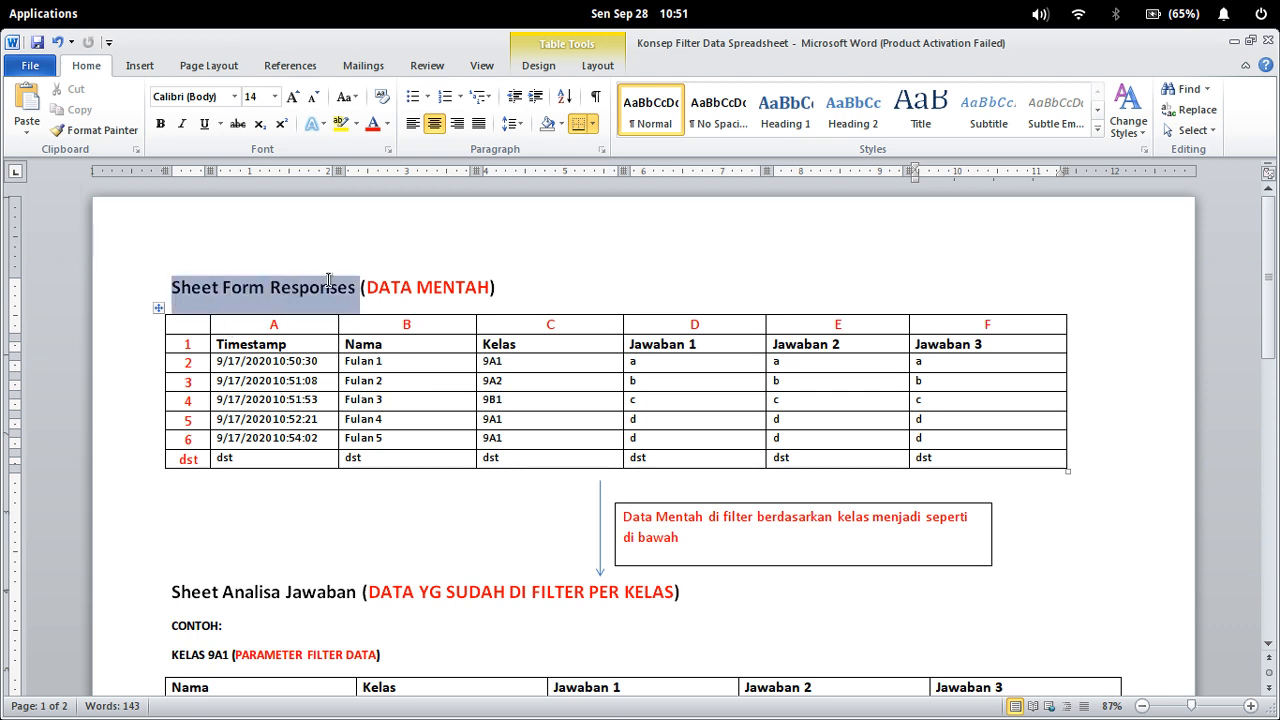
pyautogui.click(349, 345)
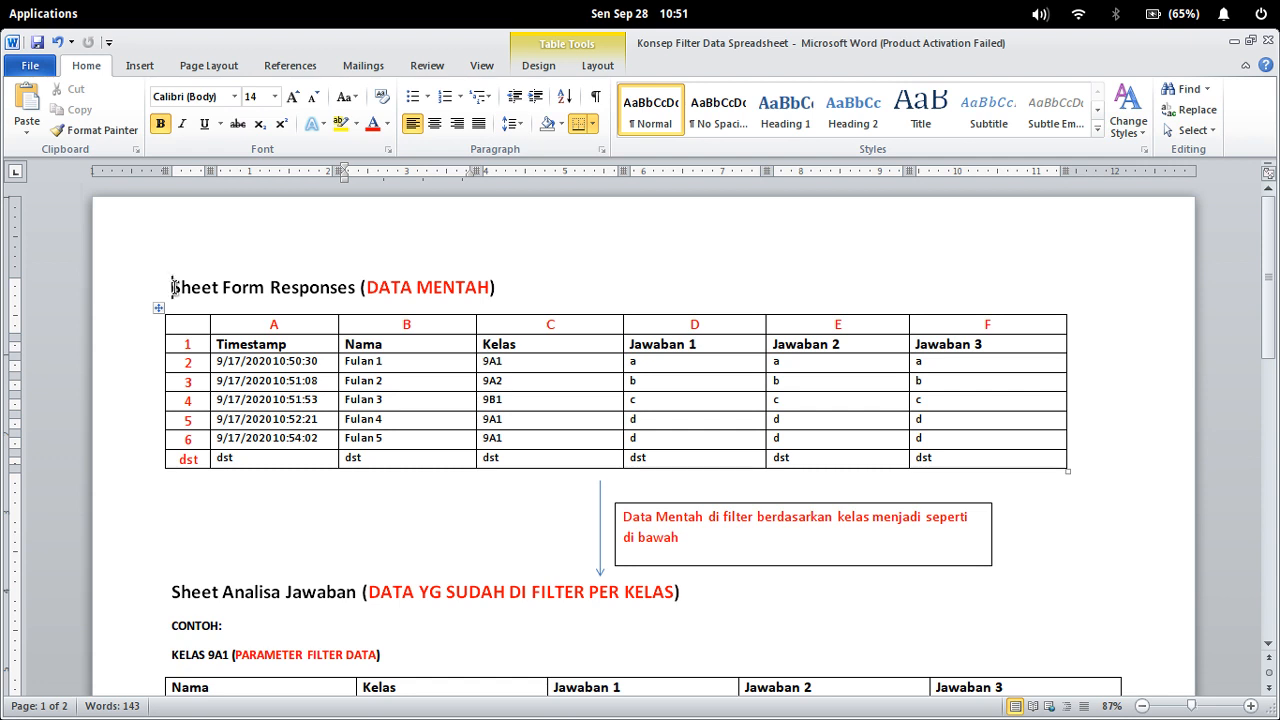
pyautogui.moveTo(171, 287); pyautogui.dragTo(492, 288)
pyautogui.click(391, 287)
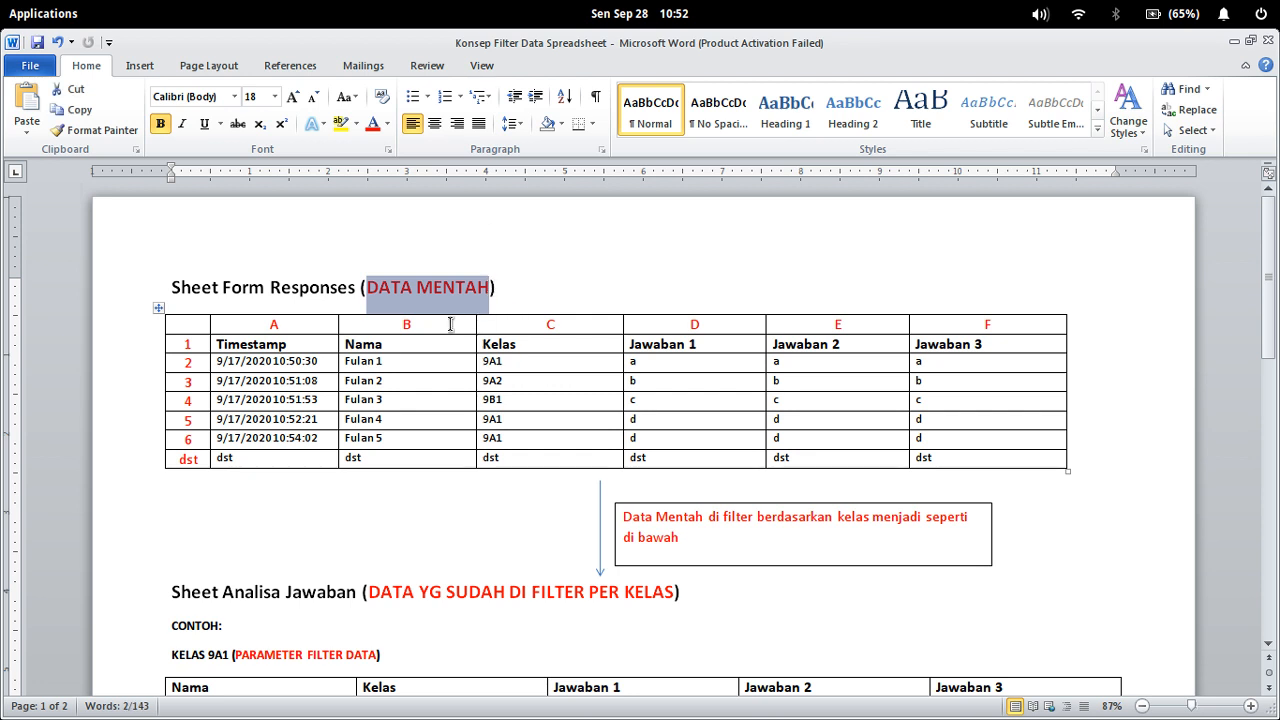
pyautogui.click(520, 295)
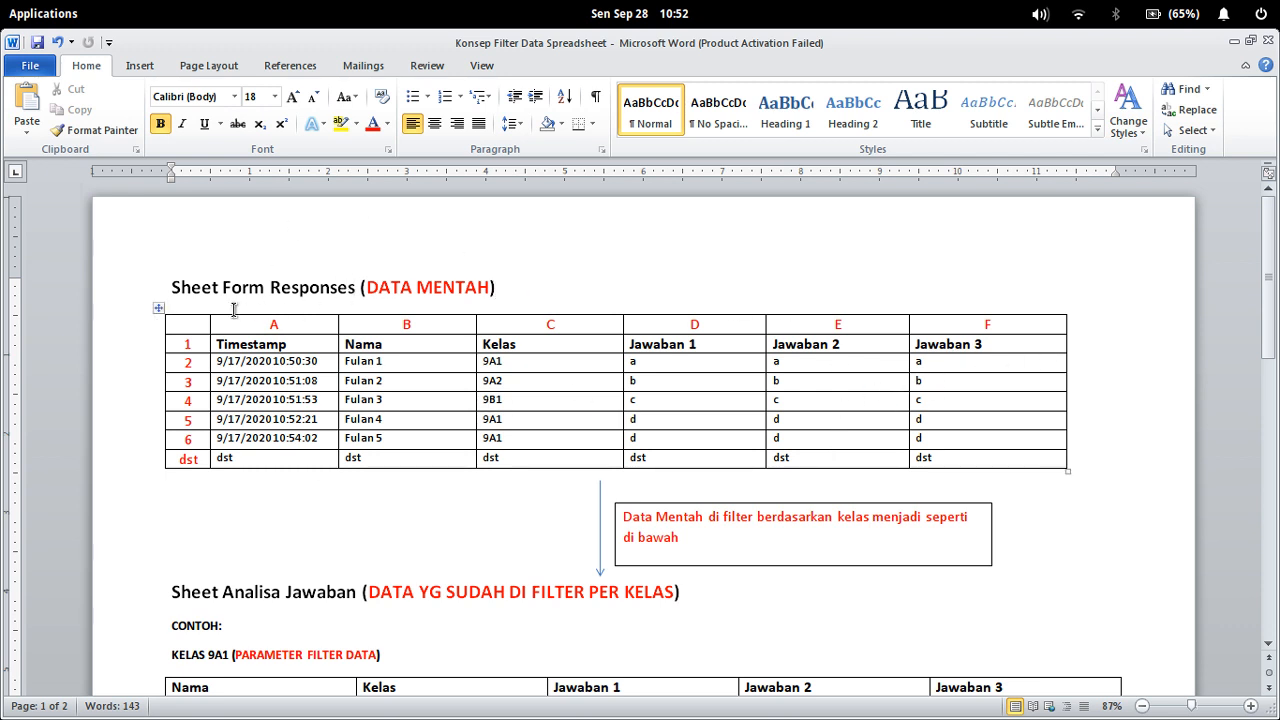
pyautogui.moveTo(222, 289); pyautogui.dragTo(308, 292)
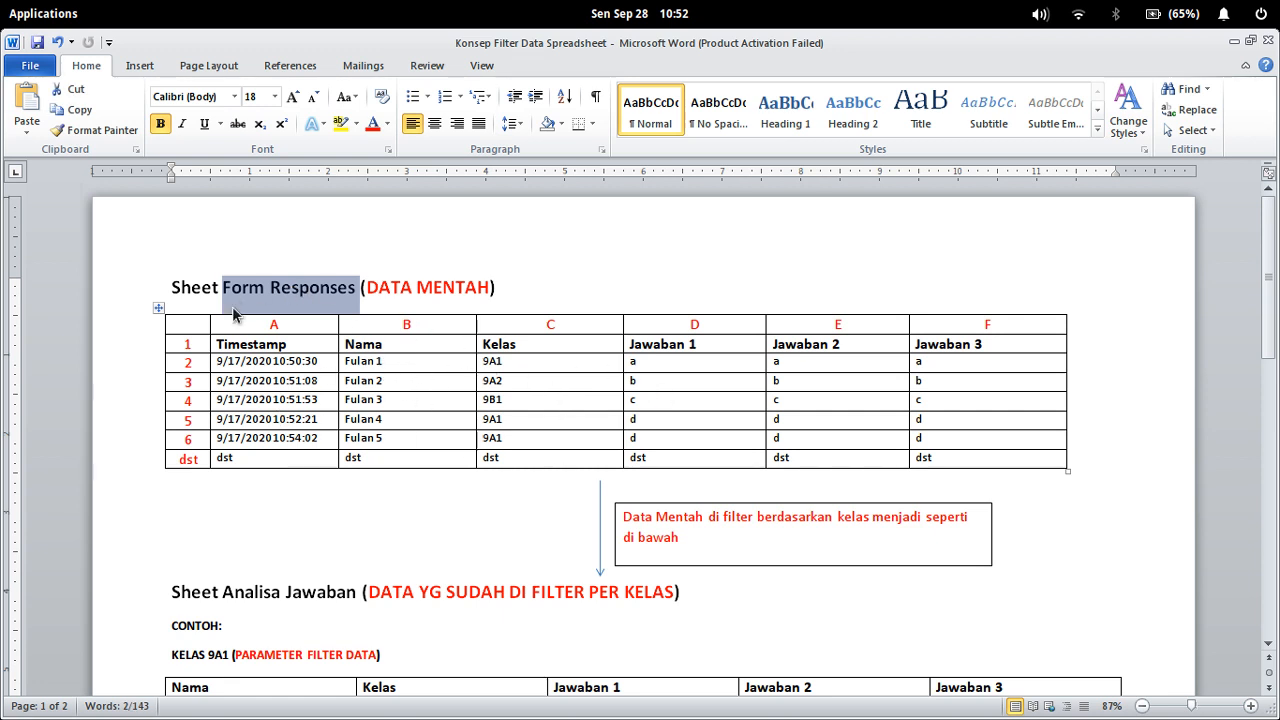
pyautogui.click(371, 364)
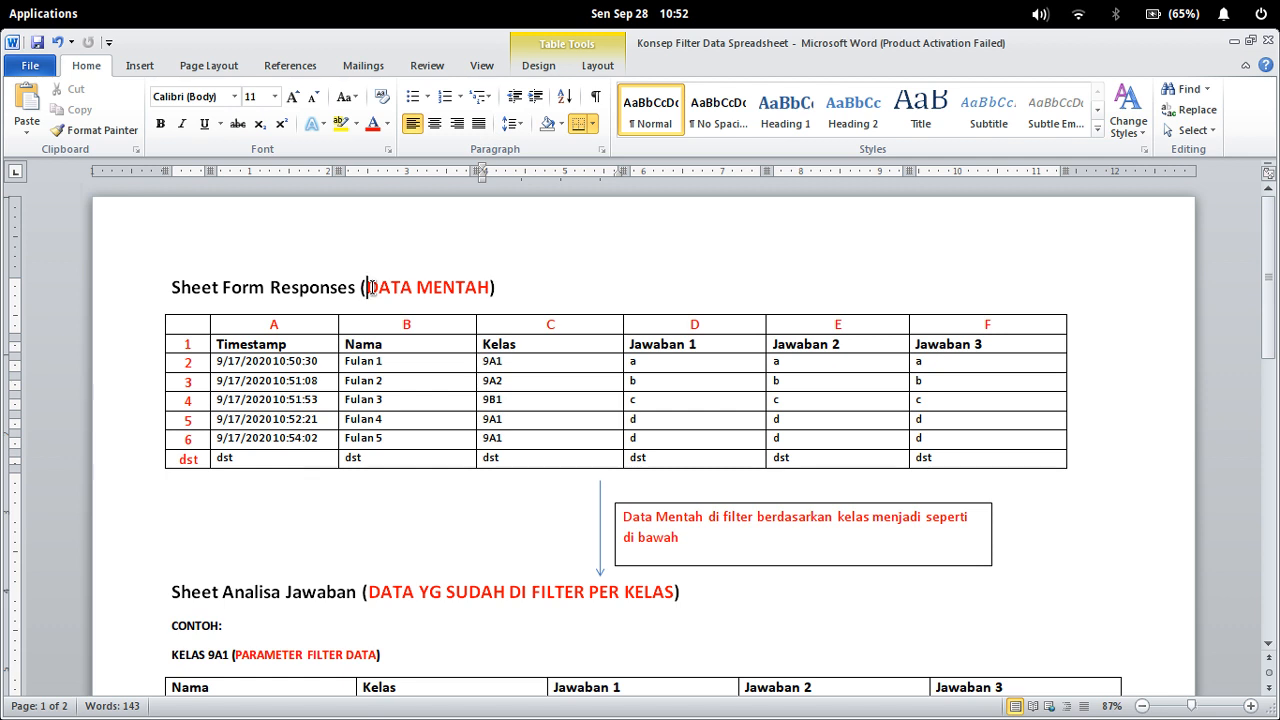
# Step: Point out the words "DATA MENTAH" in the first heading and the answer entries in the raw-data table below it
pyautogui.moveTo(368, 287); pyautogui.dragTo(490, 288)
pyautogui.click(522, 386)
pyautogui.click(730, 383)
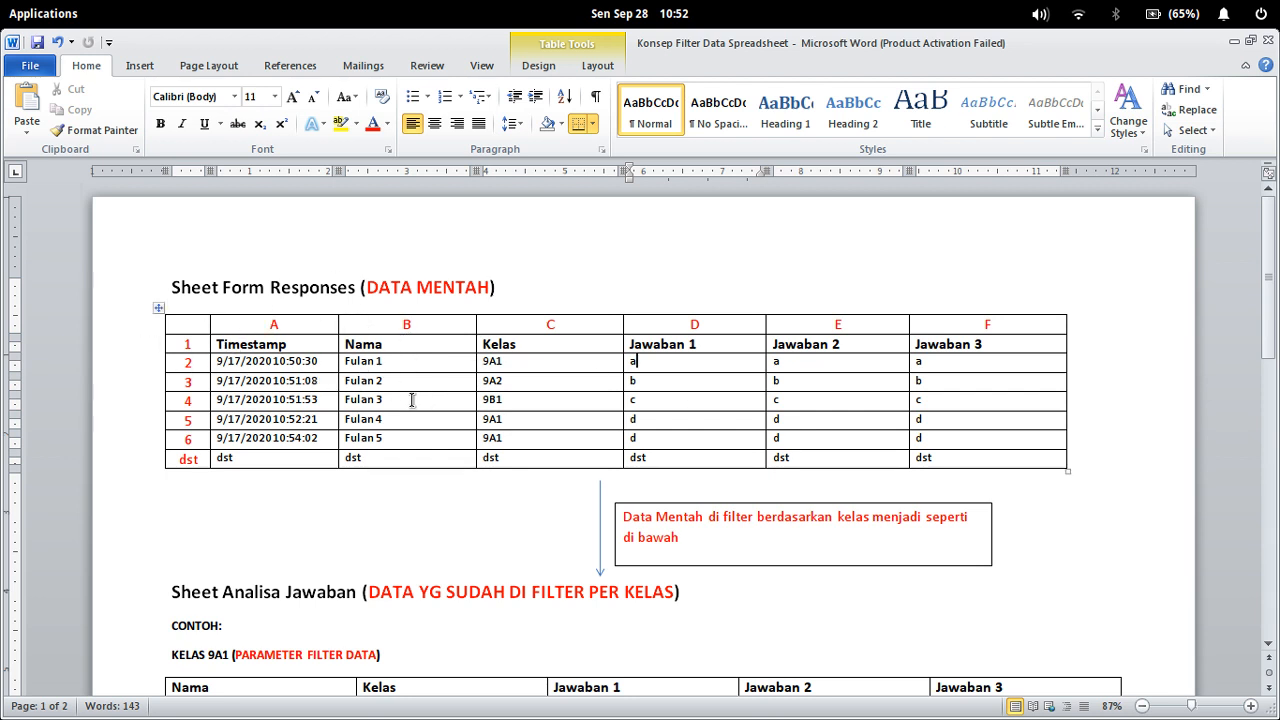
# Step: Insert "1" after "Sheet Form Responses" in the heading above the raw-data table
pyautogui.click(358, 288)
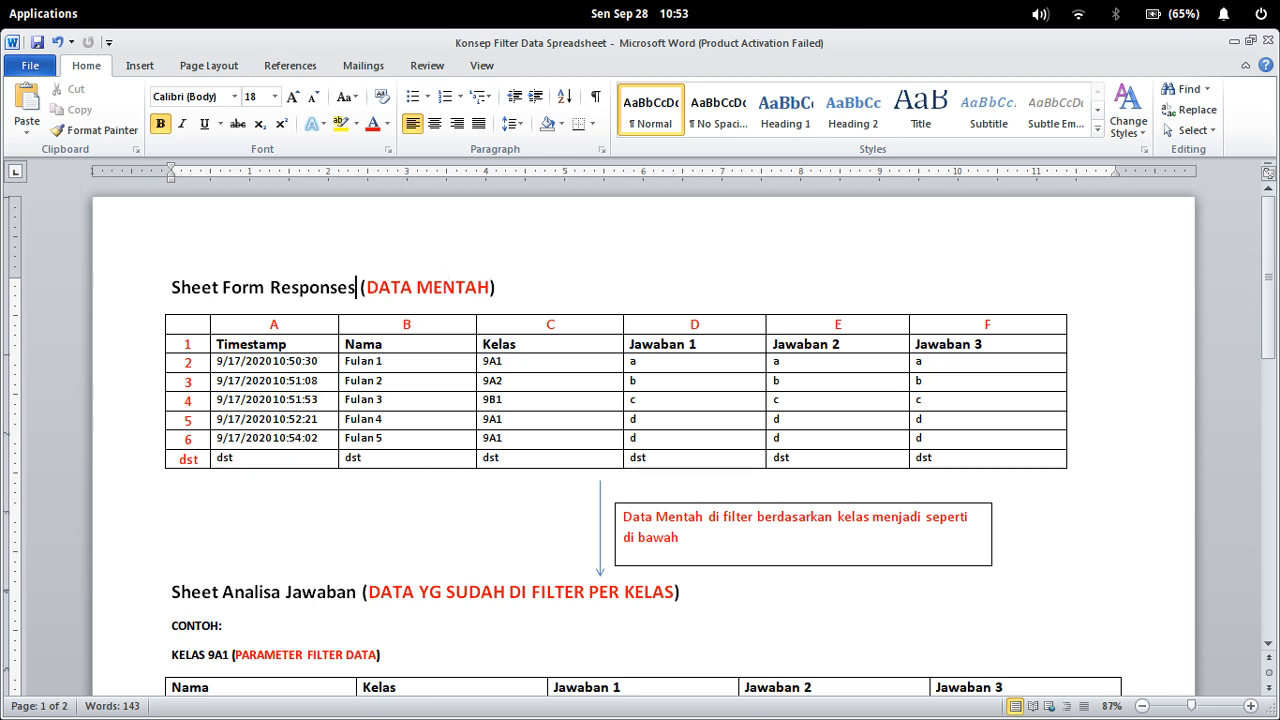
pyautogui.write('1')
pyautogui.click(405, 424)
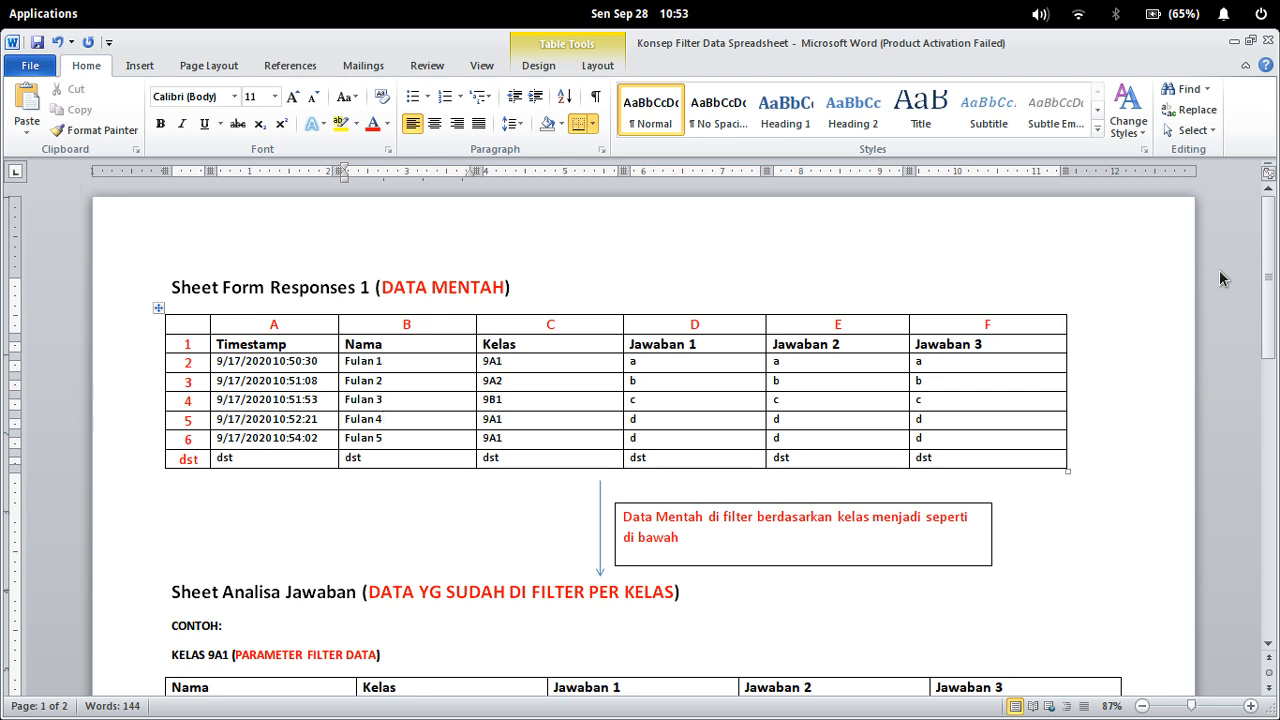
# Step: Point out the row numbers and the student rows of the raw-data table, starting at row 1
pyautogui.click(187, 345)
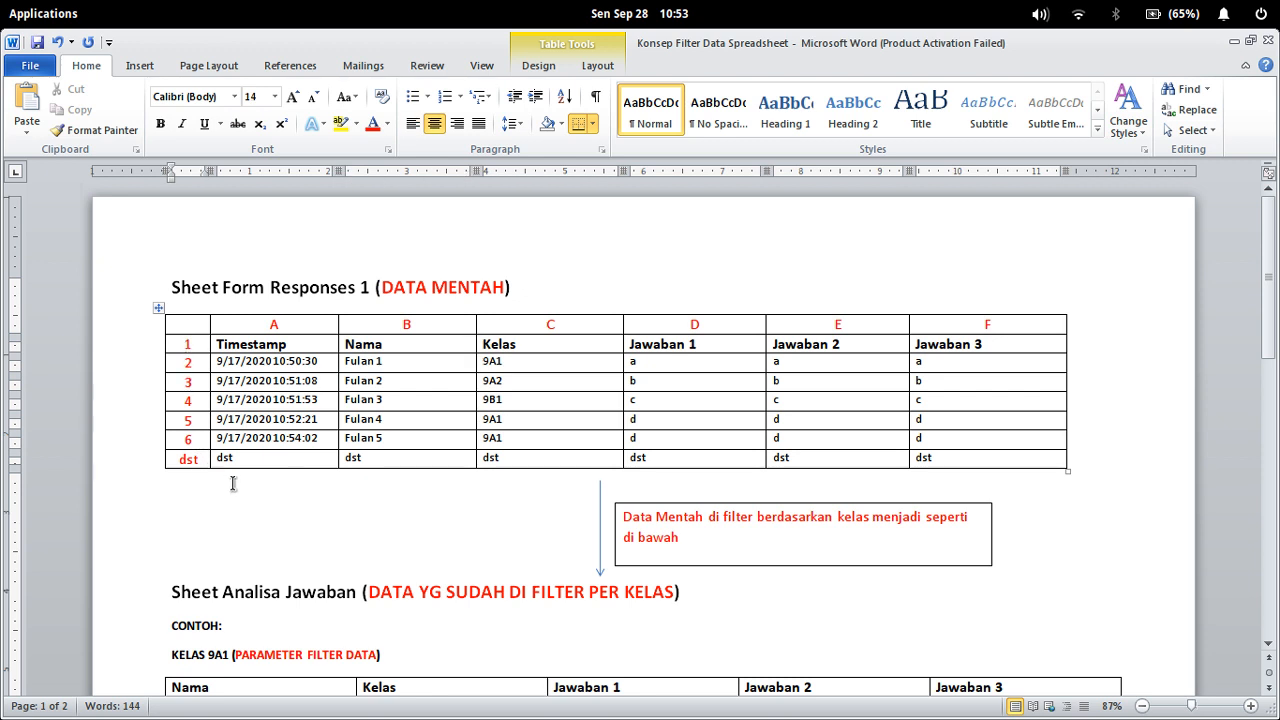
pyautogui.click(366, 409)
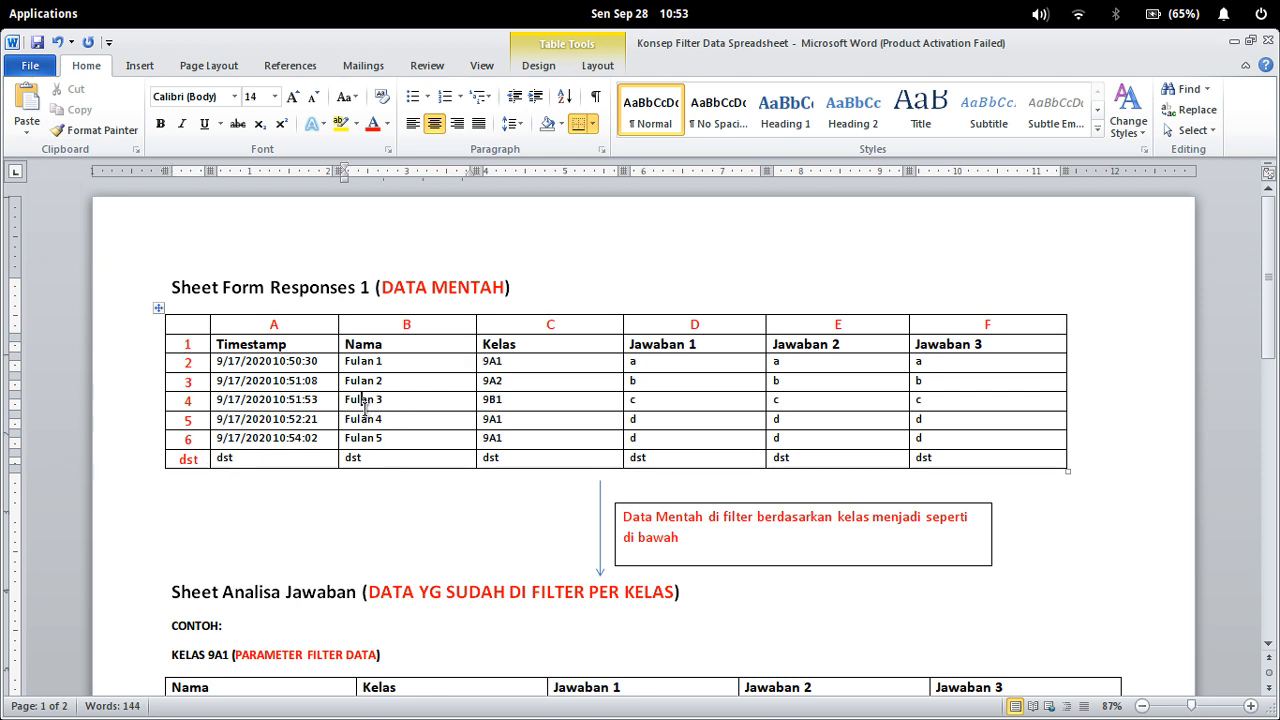
pyautogui.click(282, 380)
# Step: Go through columns A to F of the raw-data table, from Timestamp to Jawaban 3, placing the cursor in each header
pyautogui.click(236, 343)
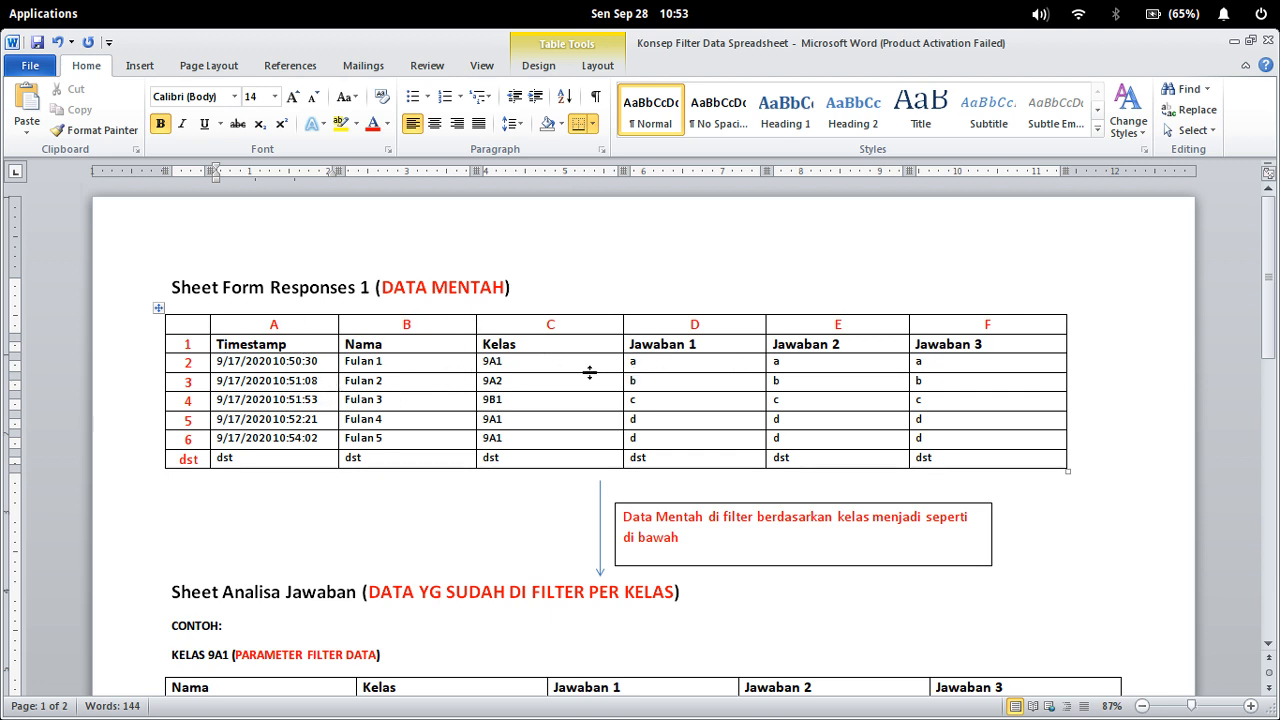
pyautogui.click(296, 341)
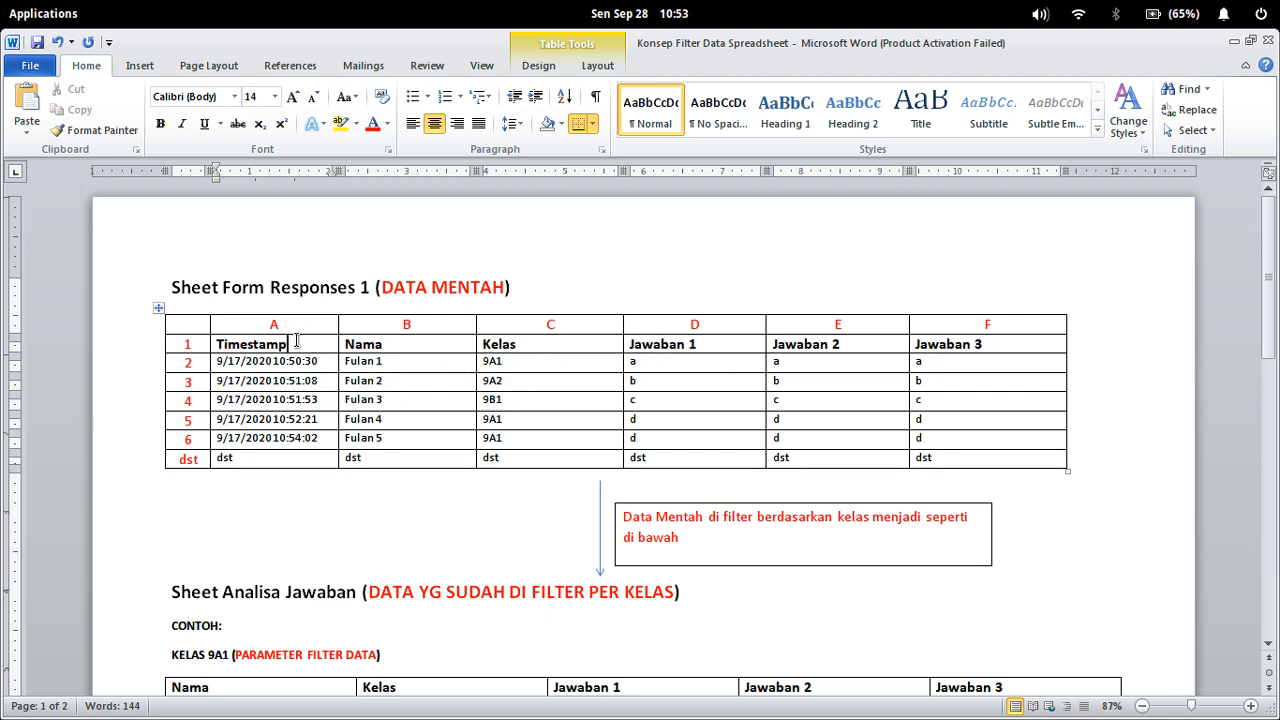
pyautogui.click(439, 329)
pyautogui.click(591, 330)
pyautogui.click(718, 330)
pyautogui.click(866, 347)
pyautogui.click(1034, 331)
pyautogui.click(1018, 345)
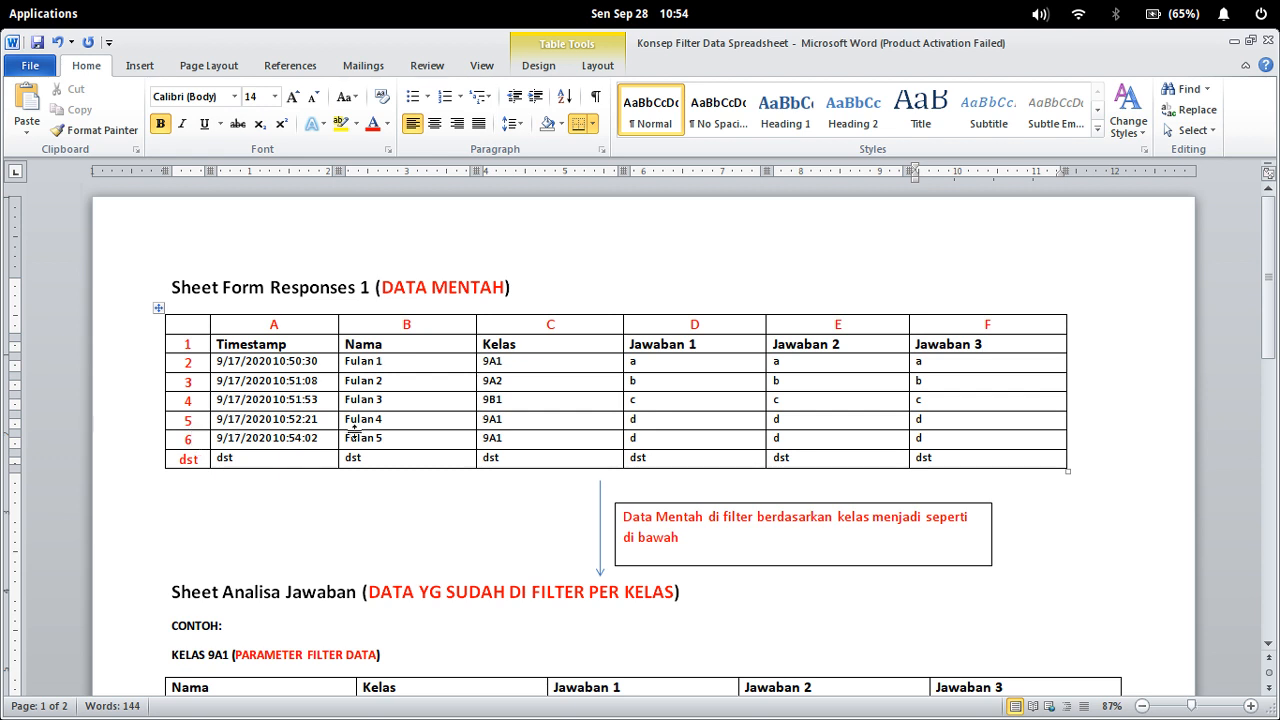
# Step: Highlight row 6 of the raw-data table across all columns, then clear the selection
pyautogui.click(190, 440)
pyautogui.moveTo(190, 440); pyautogui.dragTo(968, 438)
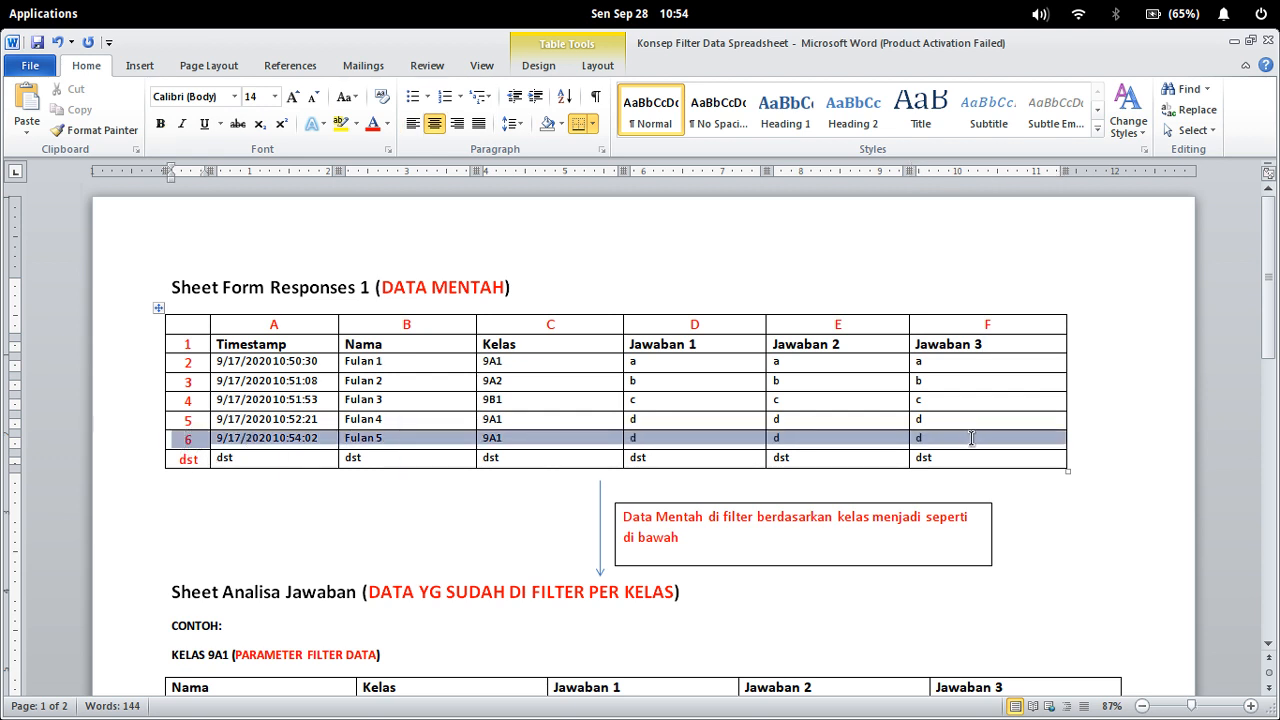
pyautogui.click(466, 365)
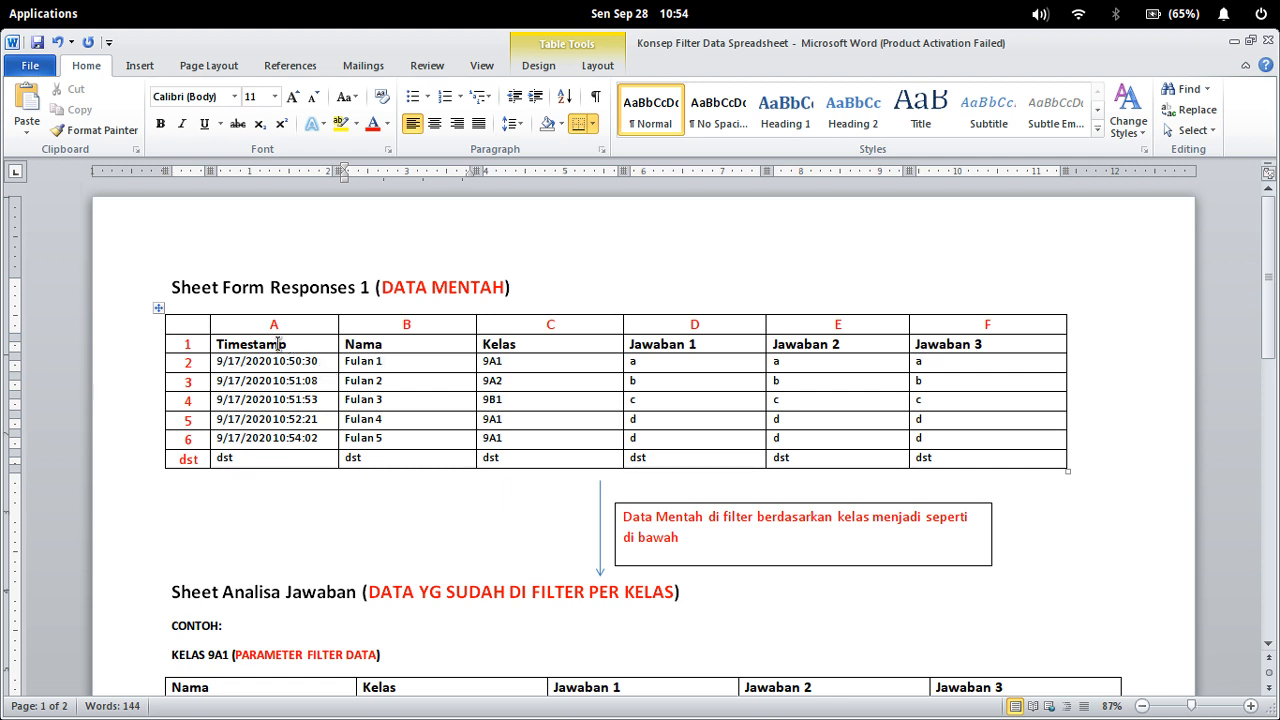
# Step: Trace the extent of the raw-data range from the Timestamp cell A1 to the last Jawaban 3 answer in F6
pyautogui.click(187, 345)
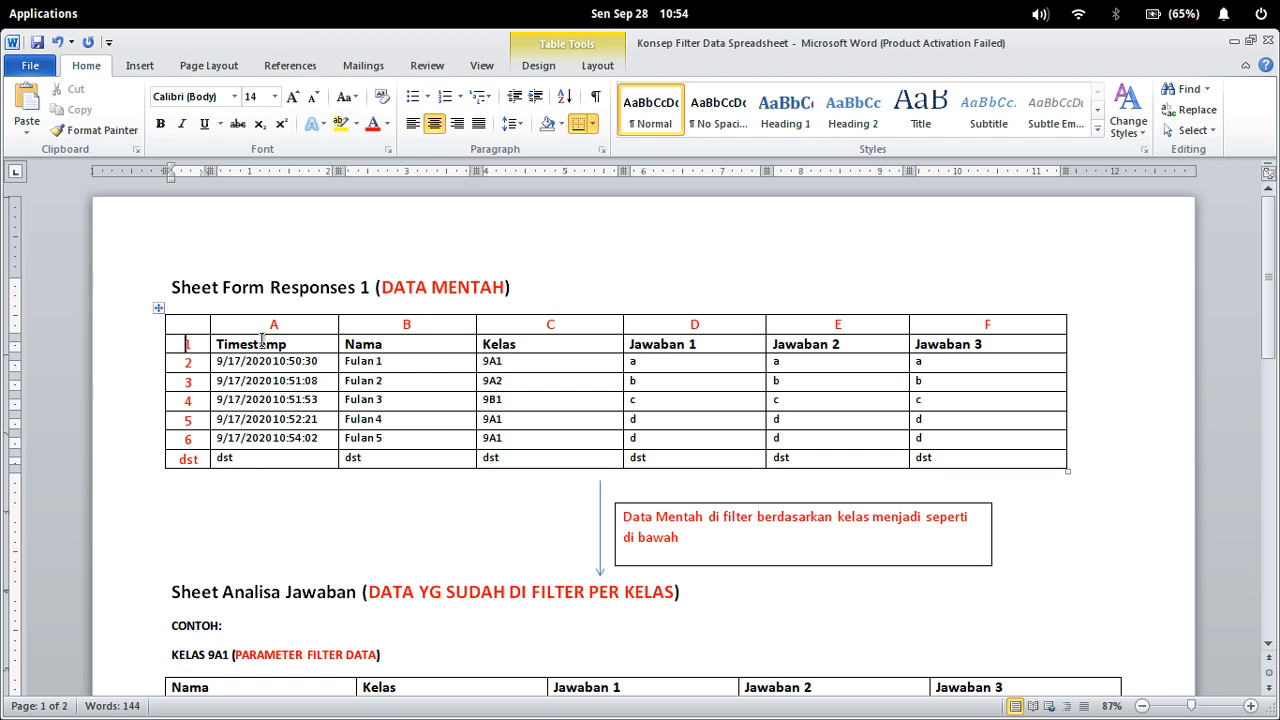
pyautogui.click(302, 321)
pyautogui.click(302, 345)
pyautogui.moveTo(302, 344); pyautogui.dragTo(215, 344)
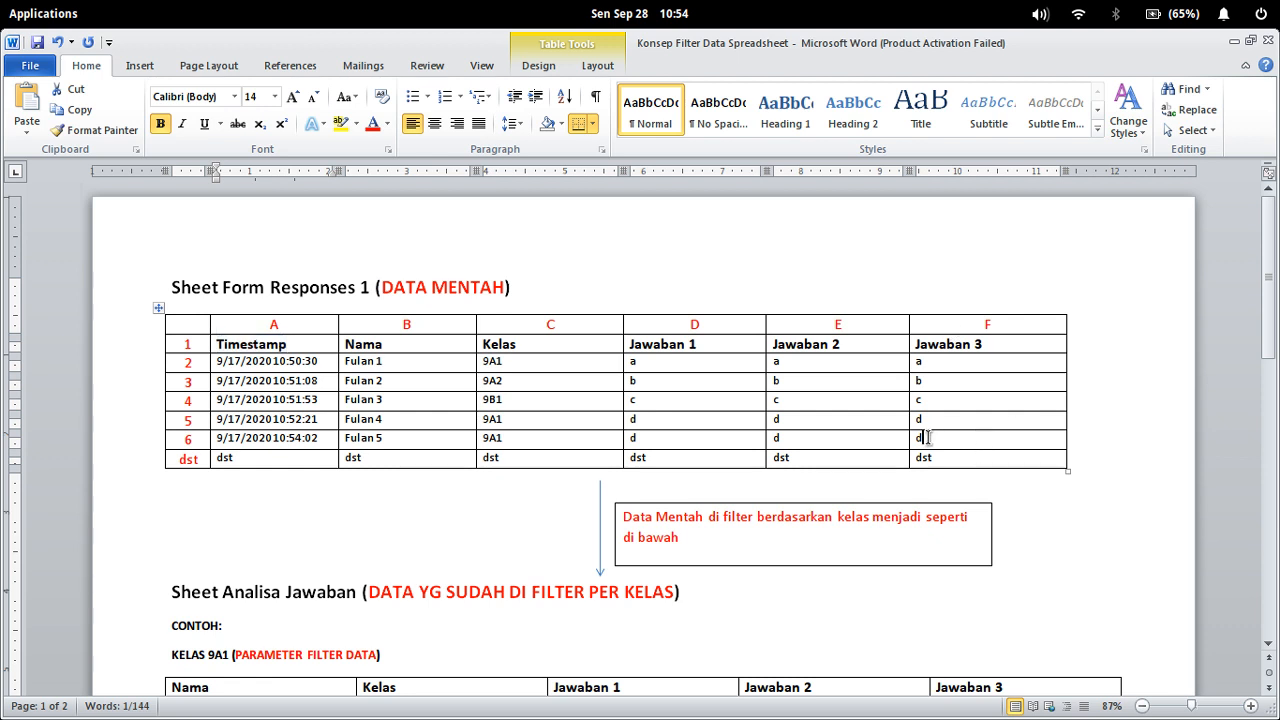
pyautogui.moveTo(929, 438); pyautogui.dragTo(914, 438)
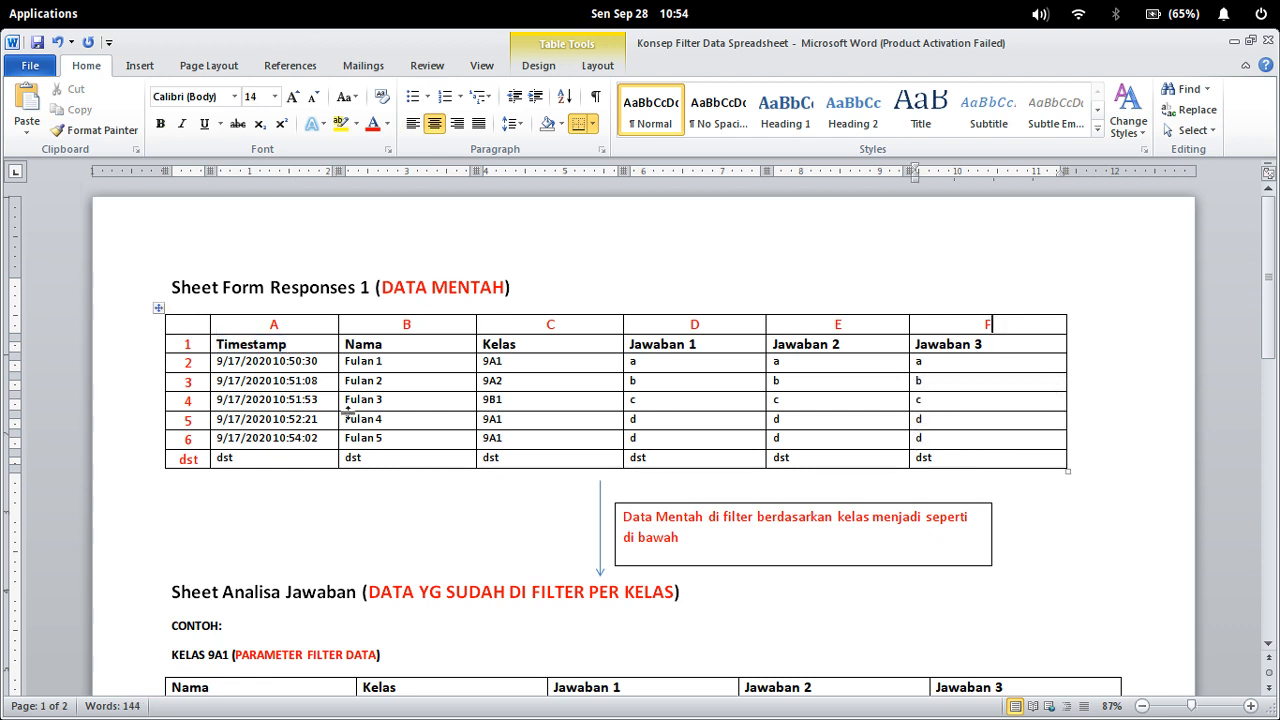
pyautogui.click(191, 440)
pyautogui.click(303, 400)
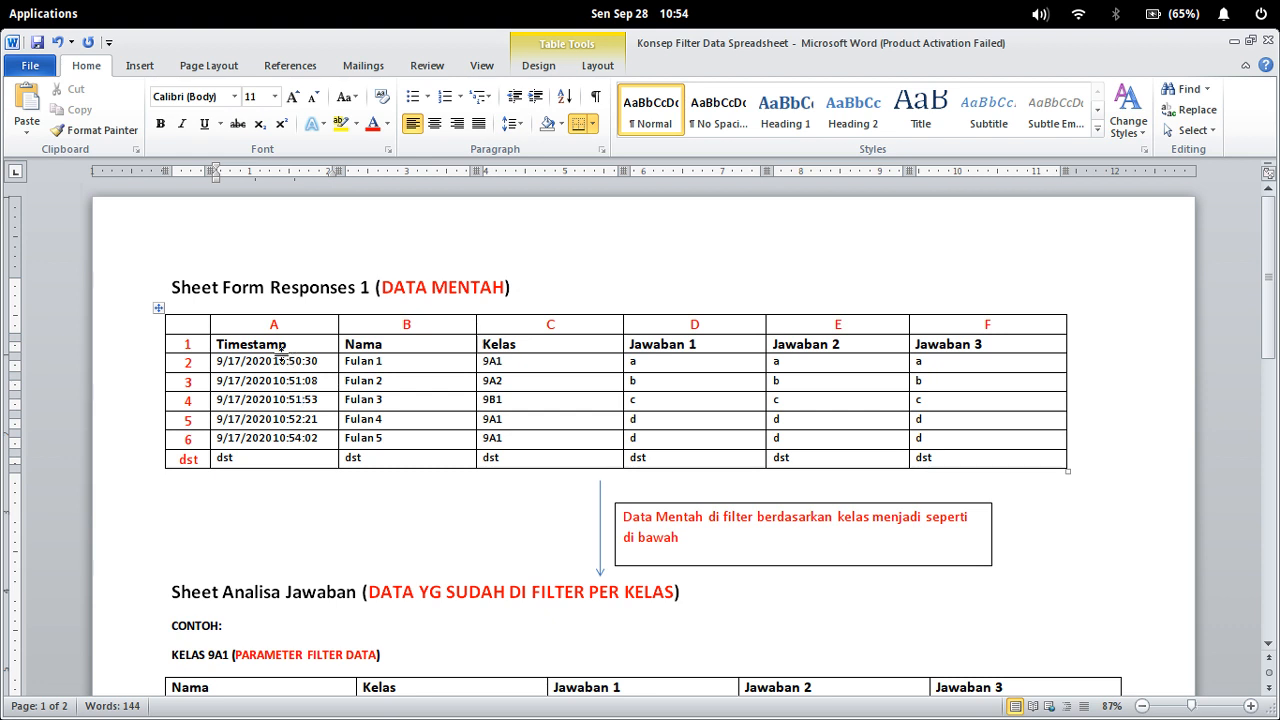
# Step: Insert the word "RANGE" before "DATA MENTAH" in the heading of the raw-data table
pyautogui.click(556, 298)
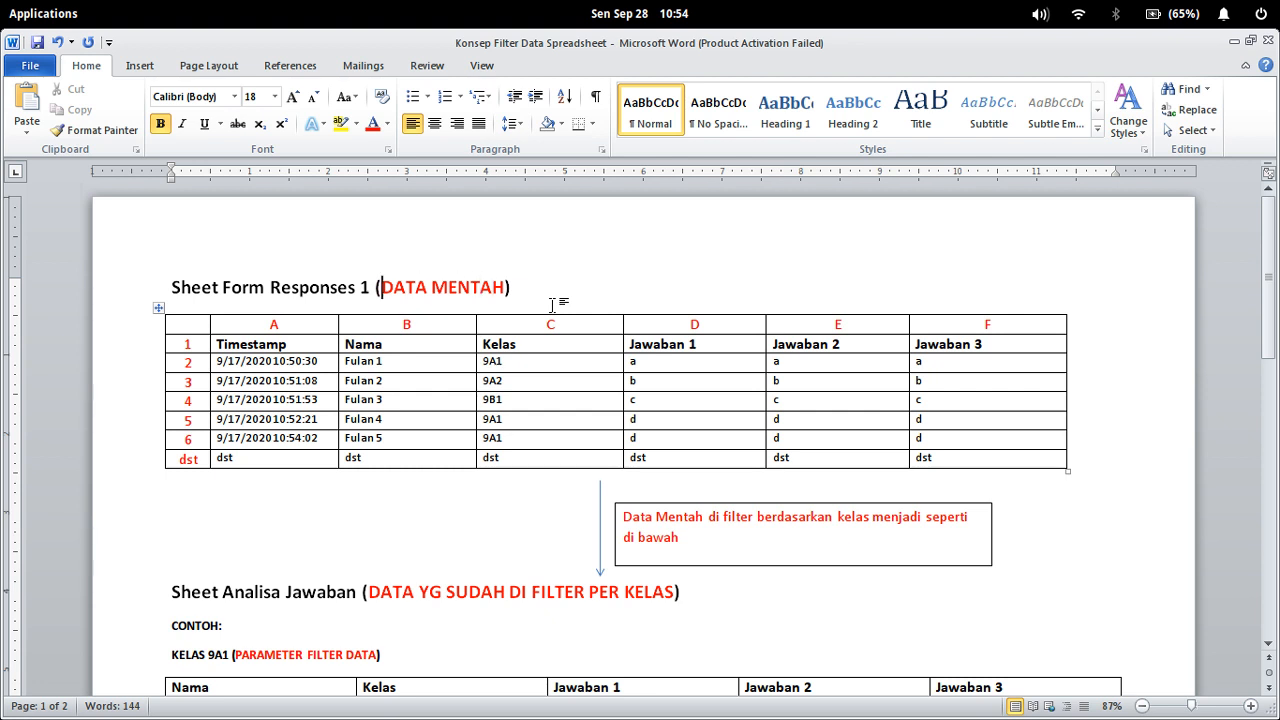
pyautogui.write('RANGE')
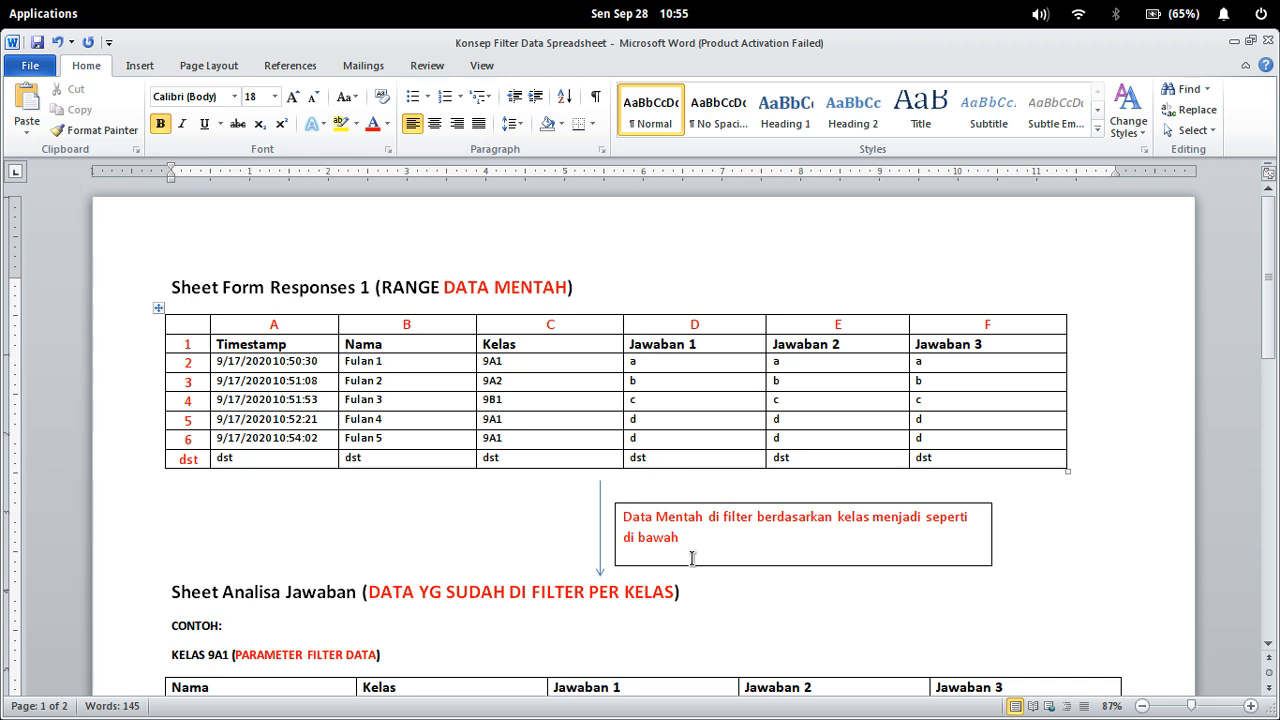
# Step: Highlight the text box note about filtering the raw data by class and view the filtered table below it
pyautogui.scroll(-2, 693, 547)
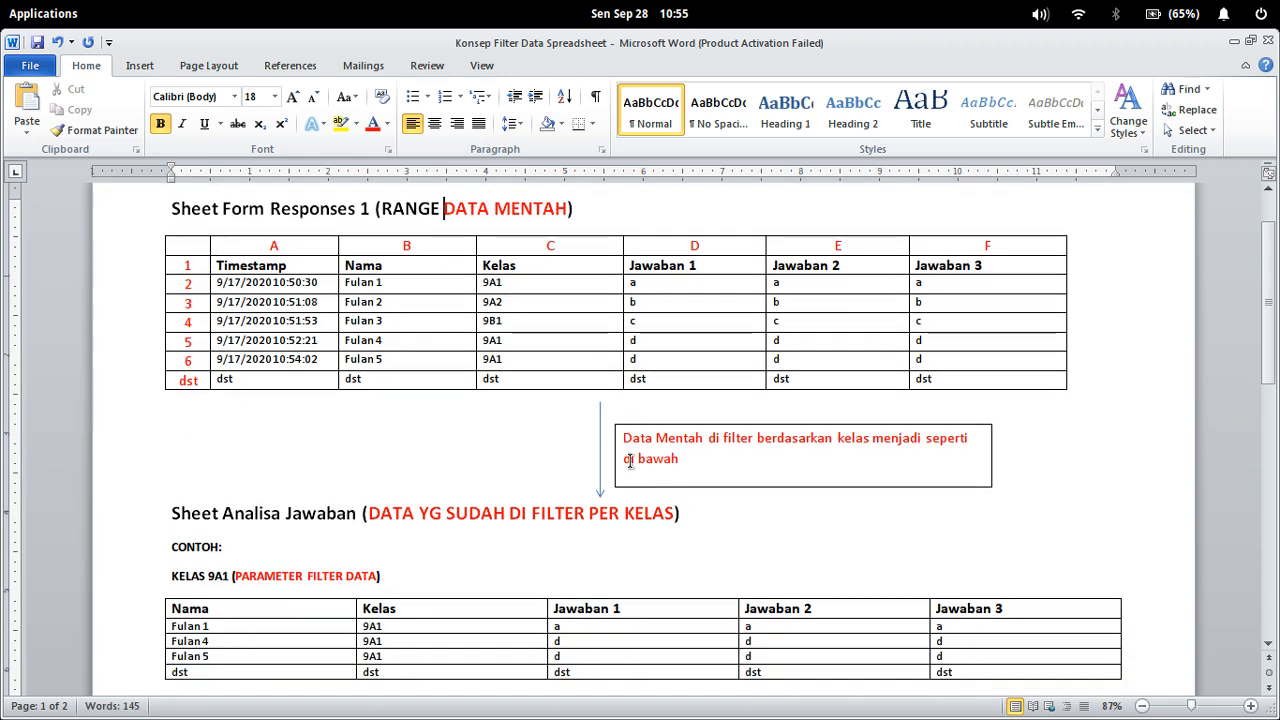
pyautogui.moveTo(624, 432); pyautogui.dragTo(732, 470)
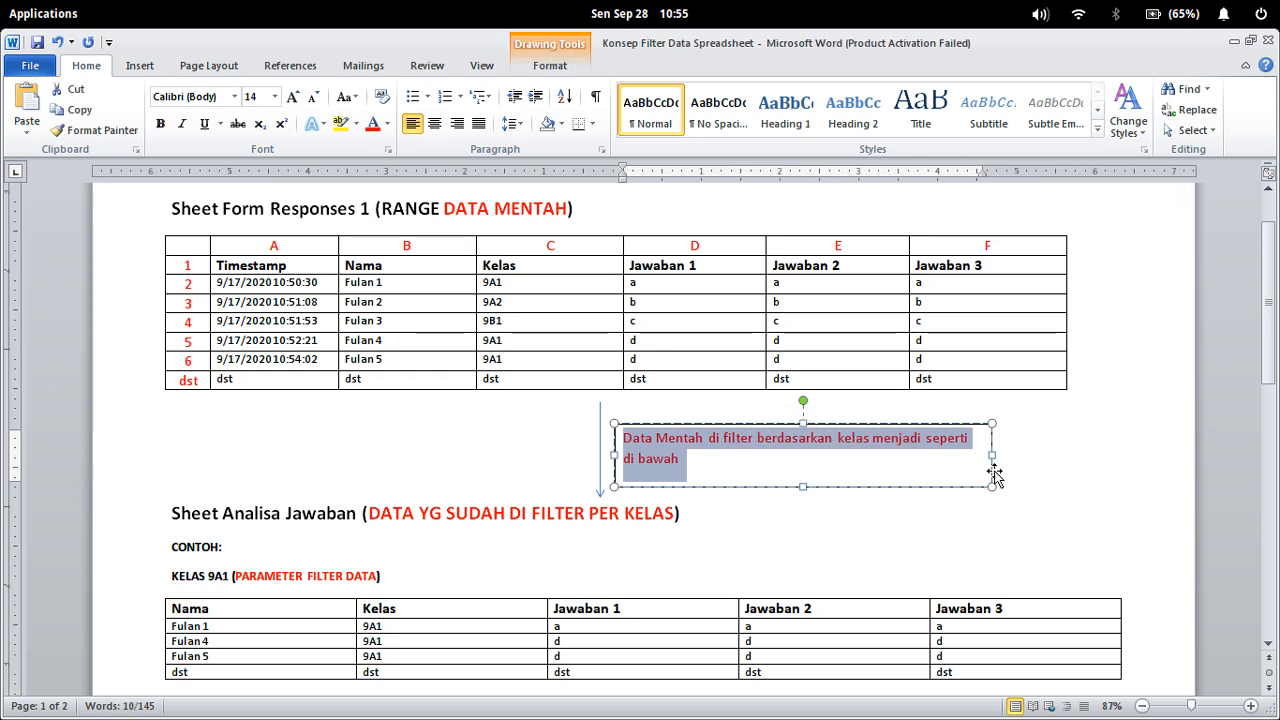
pyautogui.scroll(-4, 929, 478)
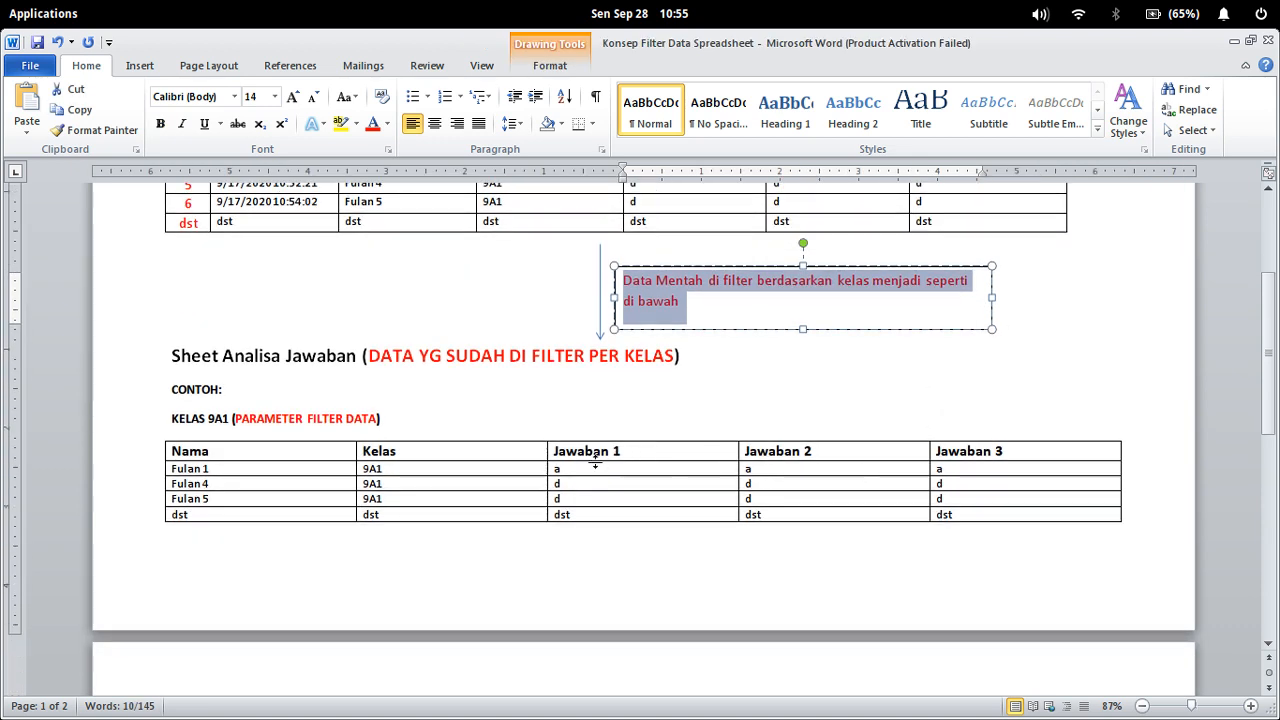
pyautogui.scroll(-1, 596, 461)
pyautogui.scroll(2, 596, 461)
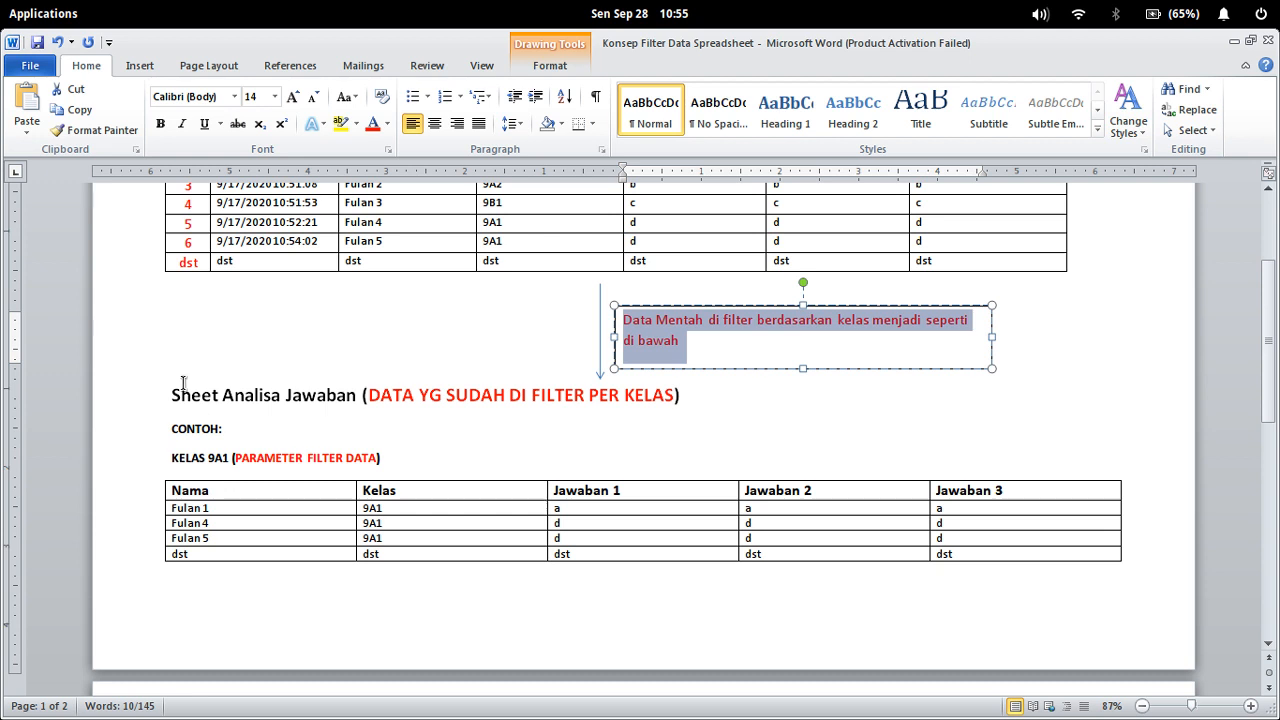
# Step: Highlight the "Sheet Analisa Jawaban" heading and its bracketed words "DATA YG SUDAH DI FILTER PER KELAS"
pyautogui.moveTo(168, 395); pyautogui.dragTo(686, 407)
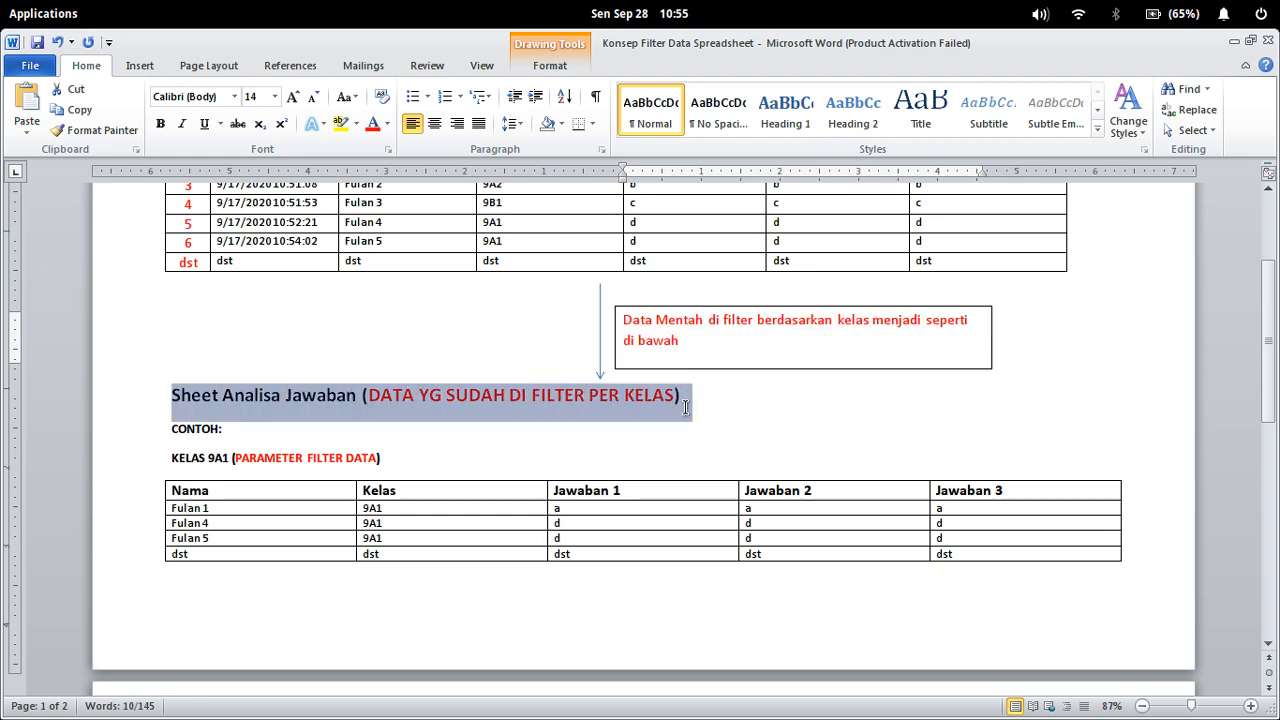
pyautogui.click(288, 436)
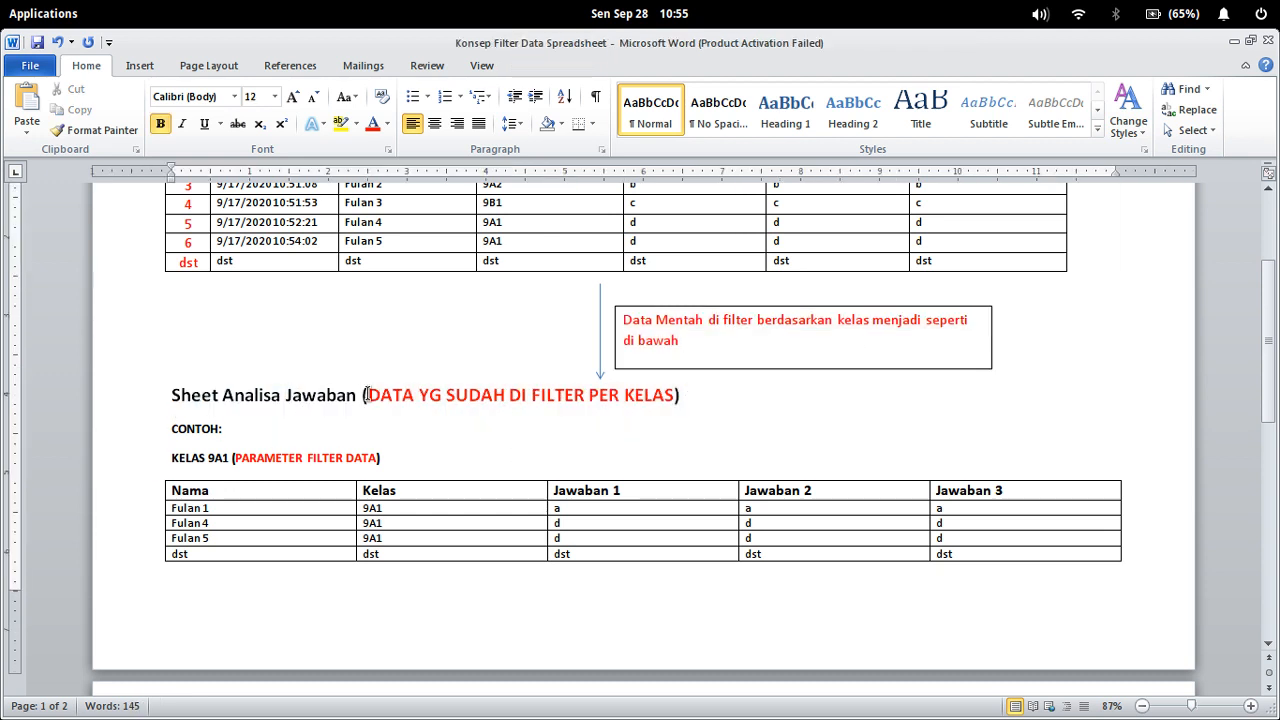
pyautogui.moveTo(370, 395); pyautogui.dragTo(674, 396)
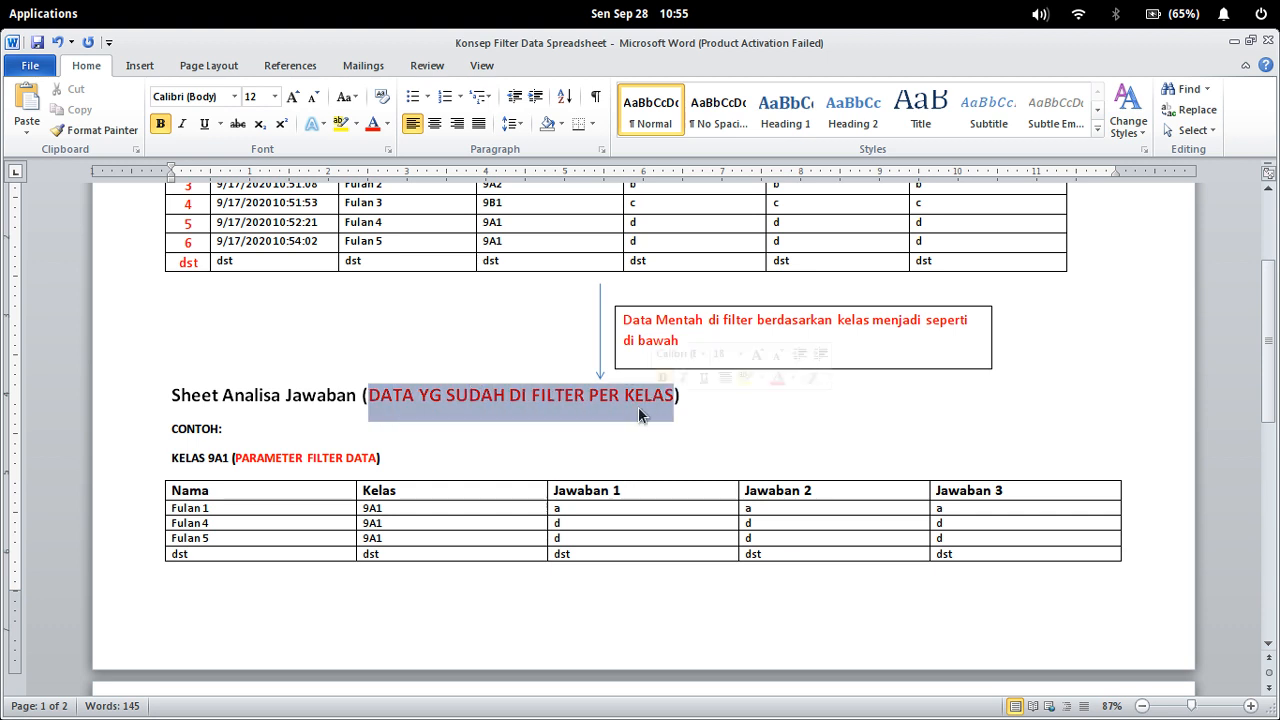
pyautogui.click(263, 400)
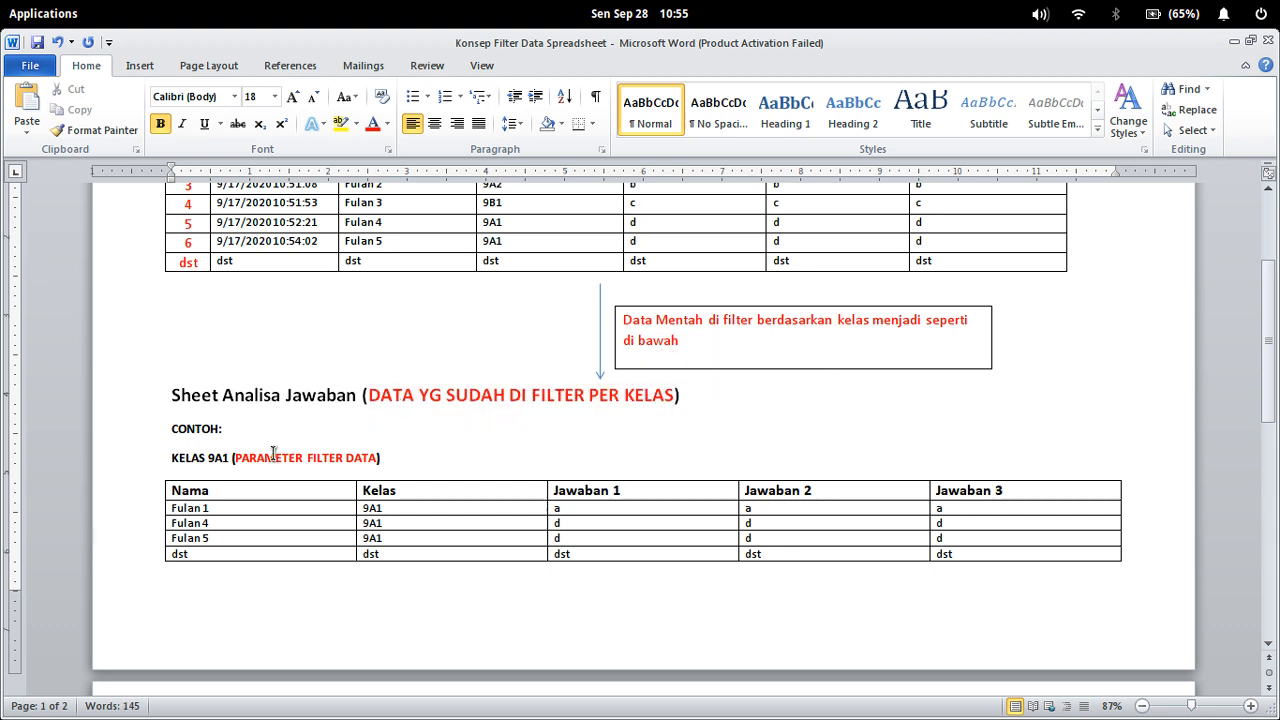
# Step: Highlight the example label "KELAS 9A1" and its bracketed words "PARAMETER FILTER DATA" above the filtered table
pyautogui.scroll(-2, 266, 470)
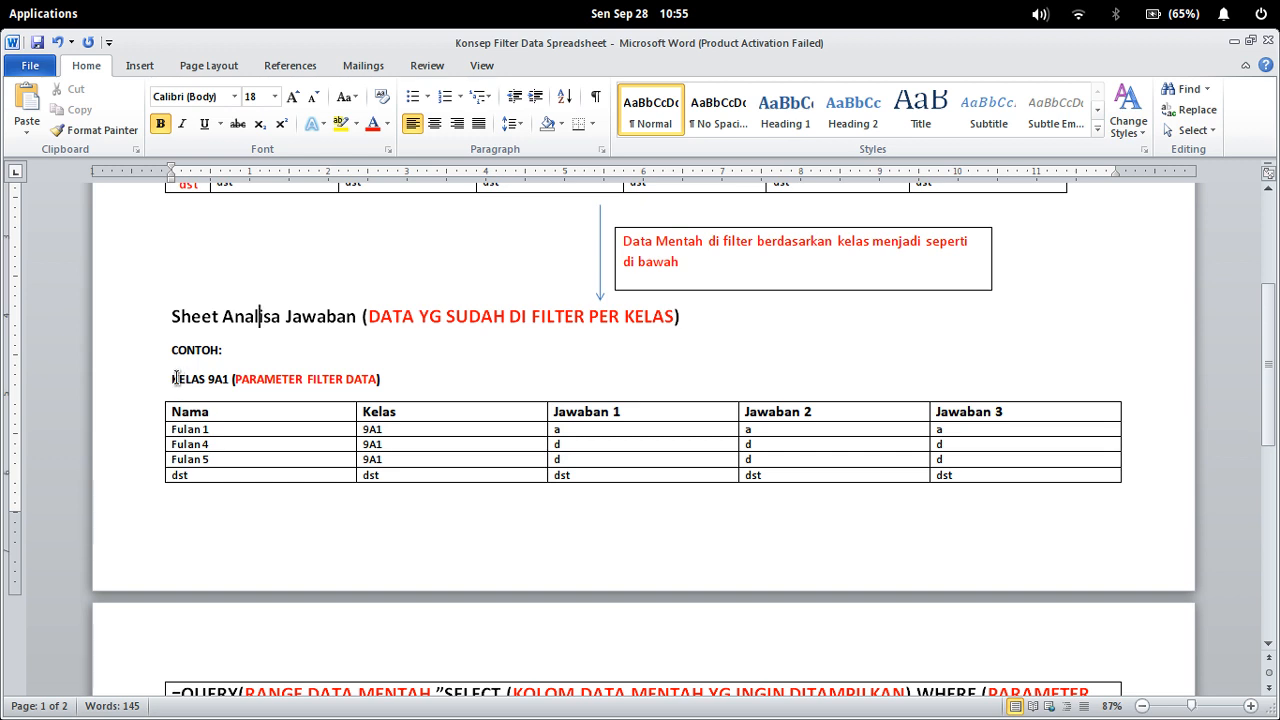
pyautogui.moveTo(173, 380); pyautogui.dragTo(230, 380)
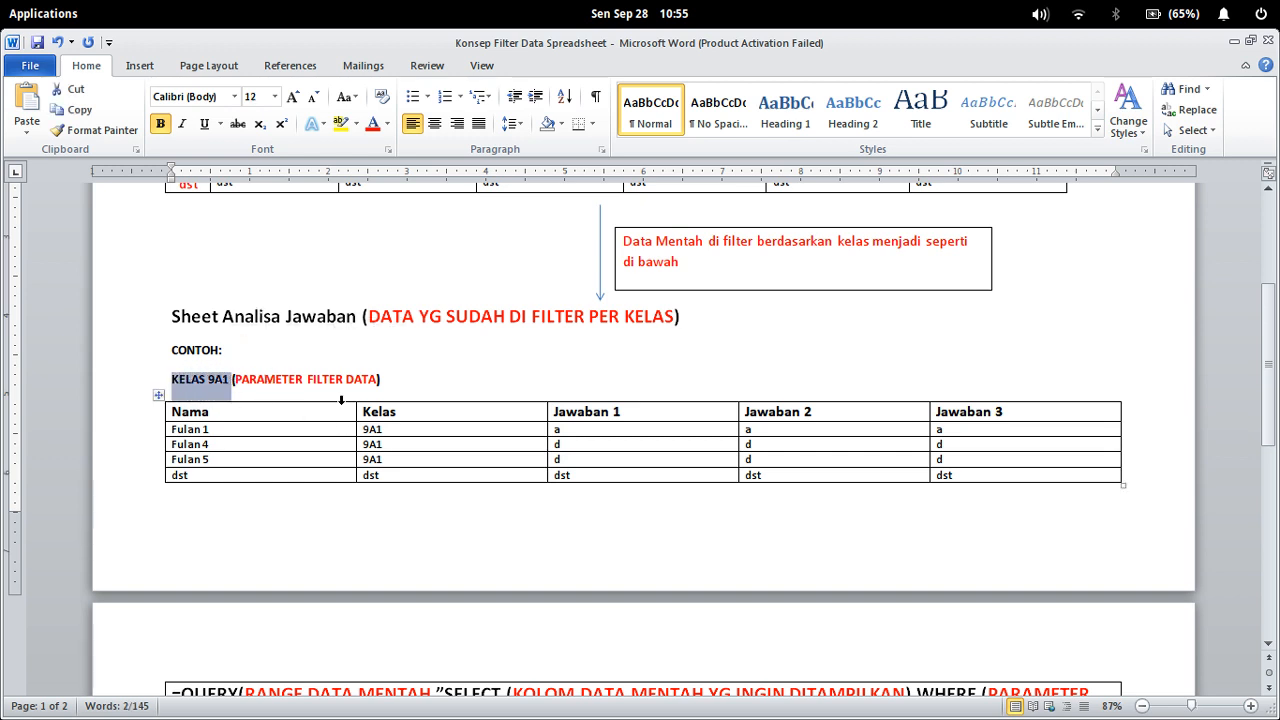
pyautogui.click(283, 378)
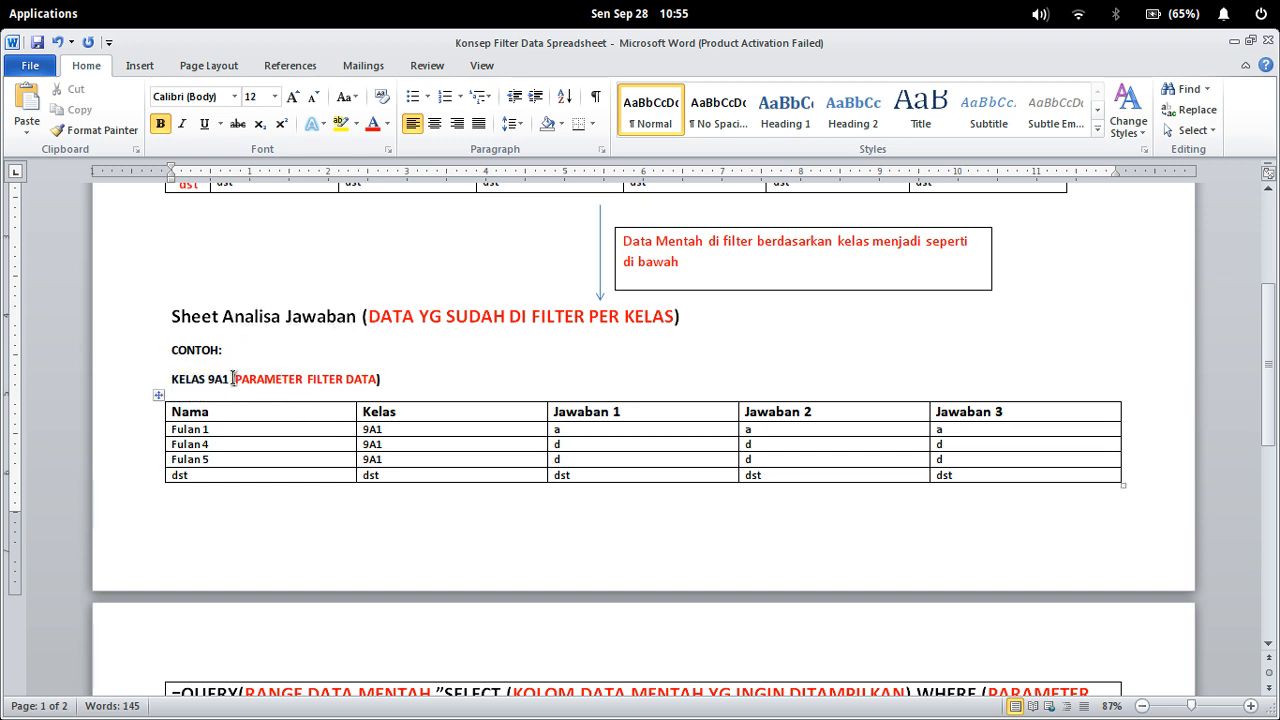
pyautogui.moveTo(236, 379); pyautogui.dragTo(380, 363)
pyautogui.click(528, 400)
# Step: Recap the three red terms by highlighting "DATA MENTAH", "DATA YG SUDAH DI FILTER PER KELAS" and "PARAMETER FILTER DATA" in turn
pyautogui.scroll(3, 391, 395)
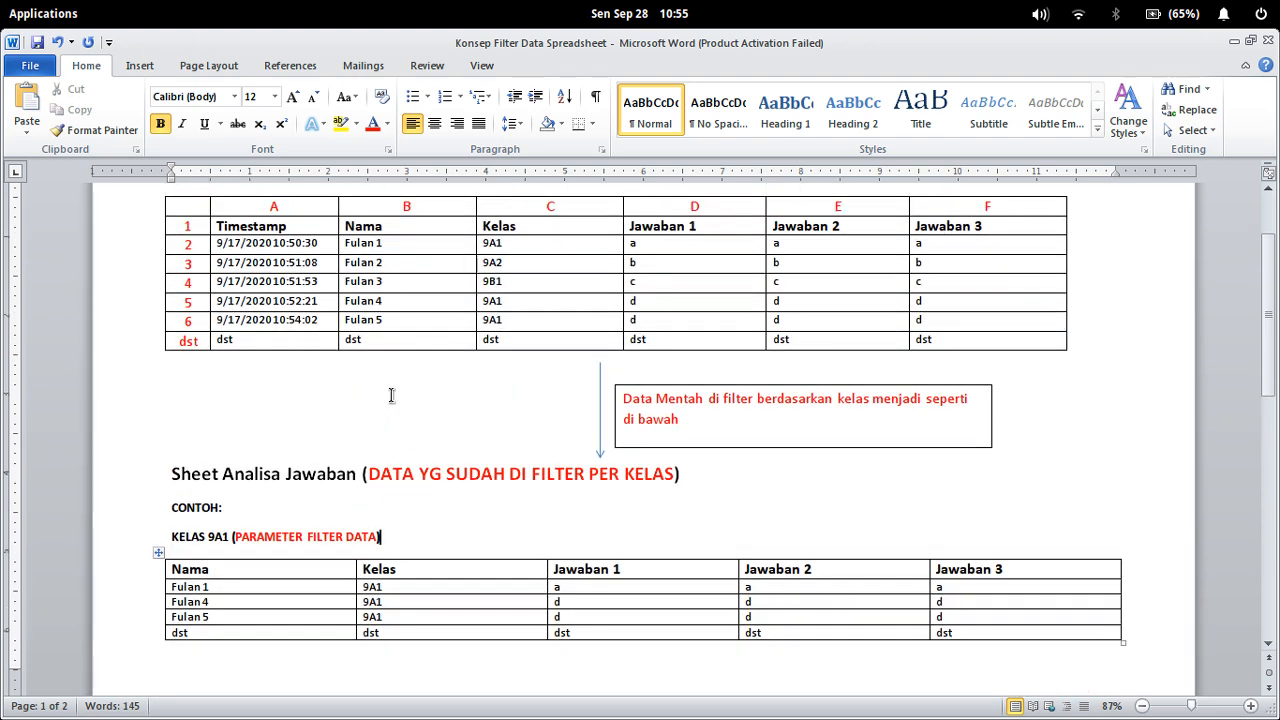
pyautogui.scroll(2, 391, 395)
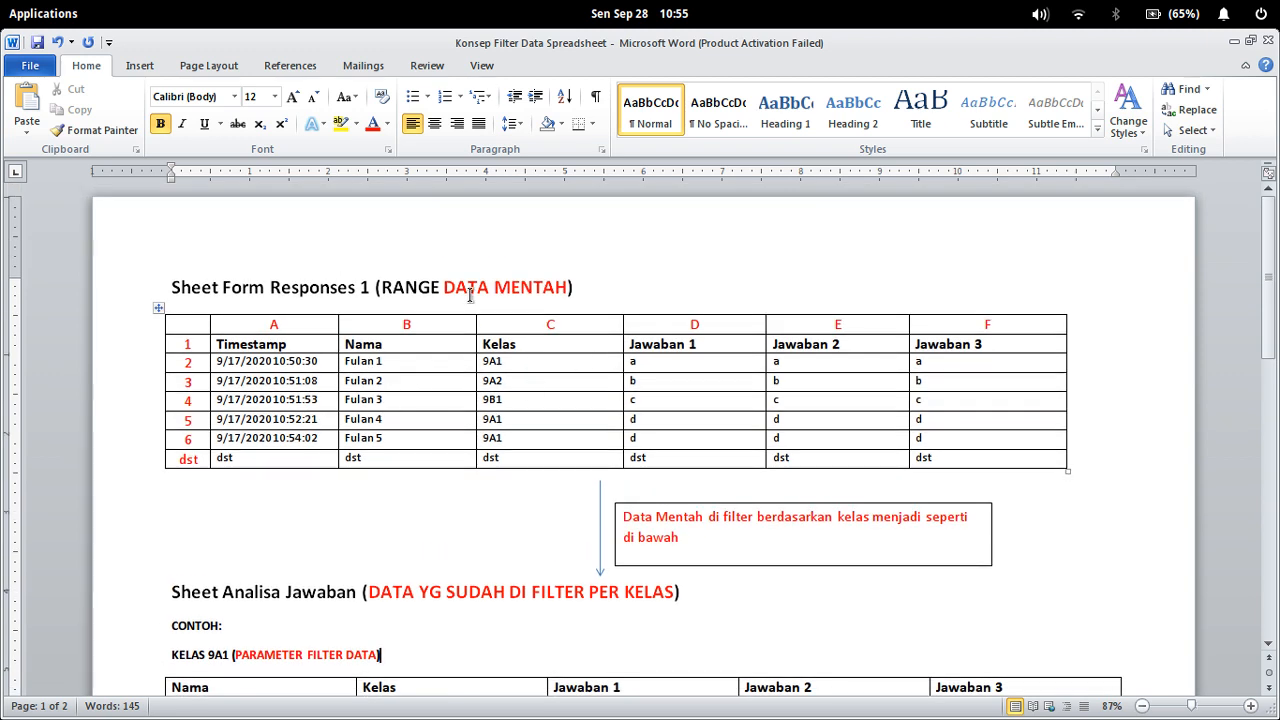
pyautogui.moveTo(444, 288); pyautogui.dragTo(568, 288)
pyautogui.scroll(-2, 441, 530)
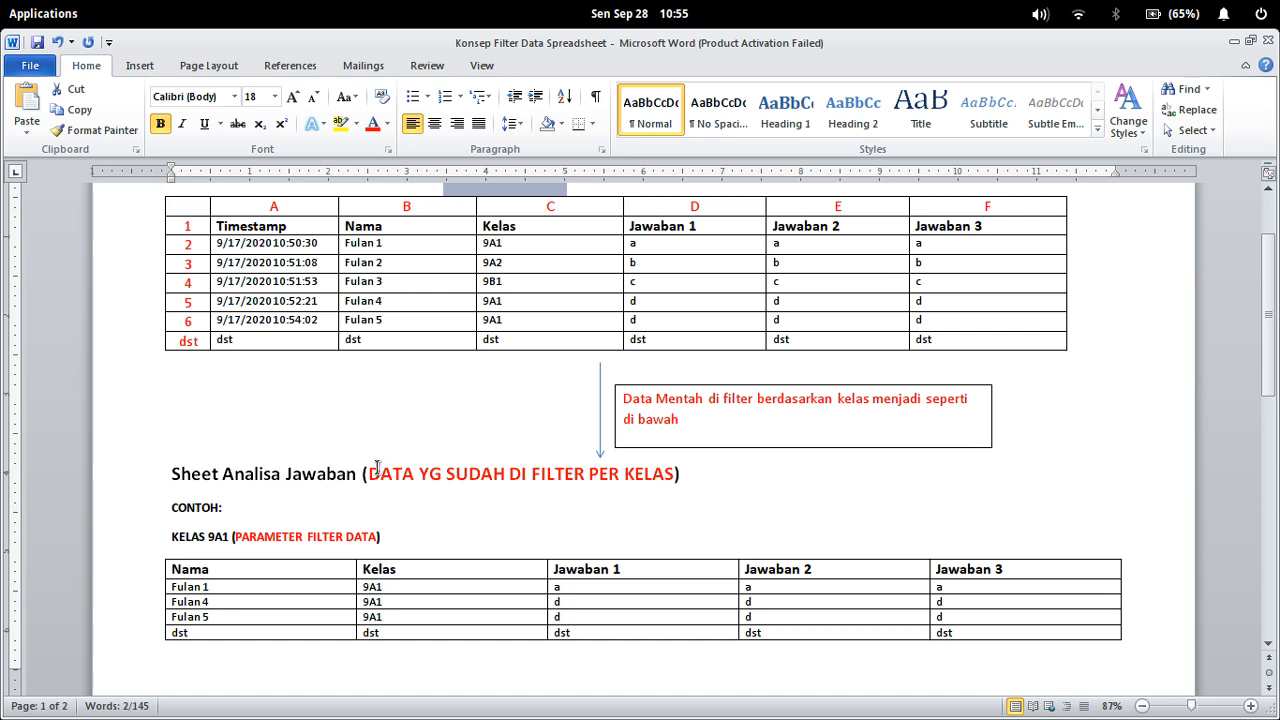
pyautogui.moveTo(377, 468); pyautogui.dragTo(655, 472)
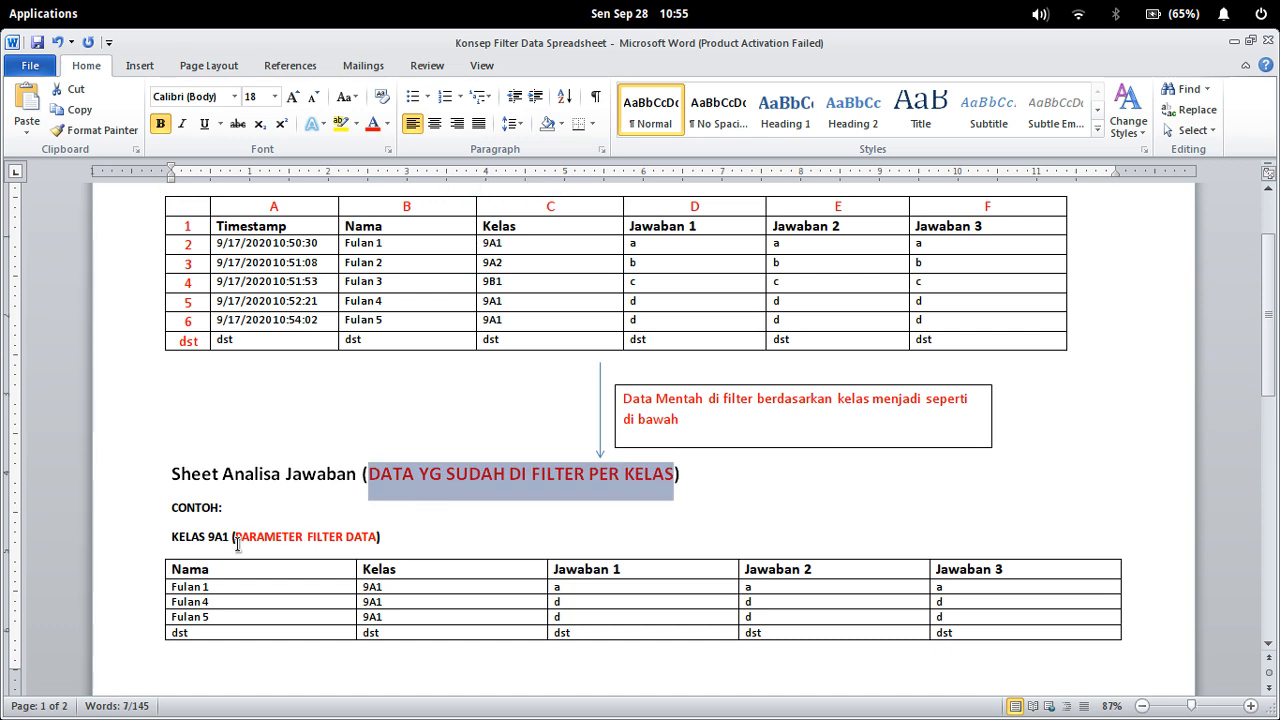
pyautogui.moveTo(241, 532); pyautogui.dragTo(376, 536)
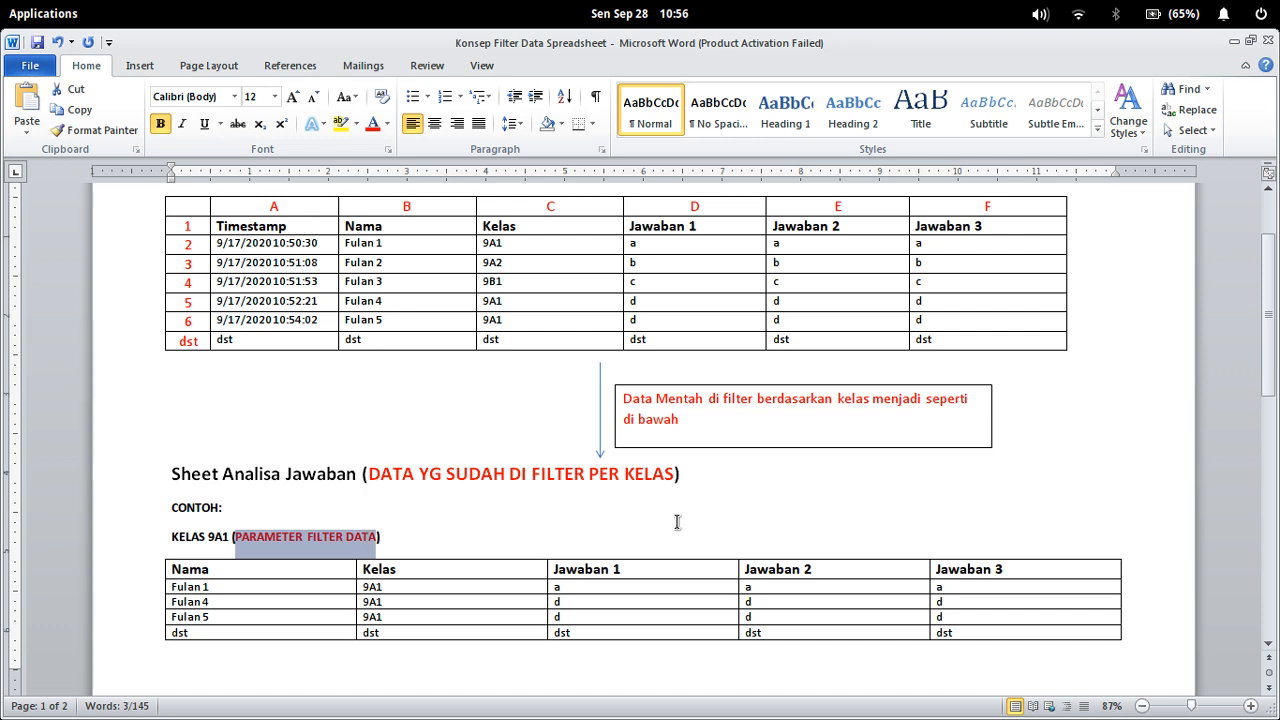
# Step: Review the columns of the filtered class 9A1 table, from Nama through Jawaban 3
pyautogui.scroll(-2, 677, 521)
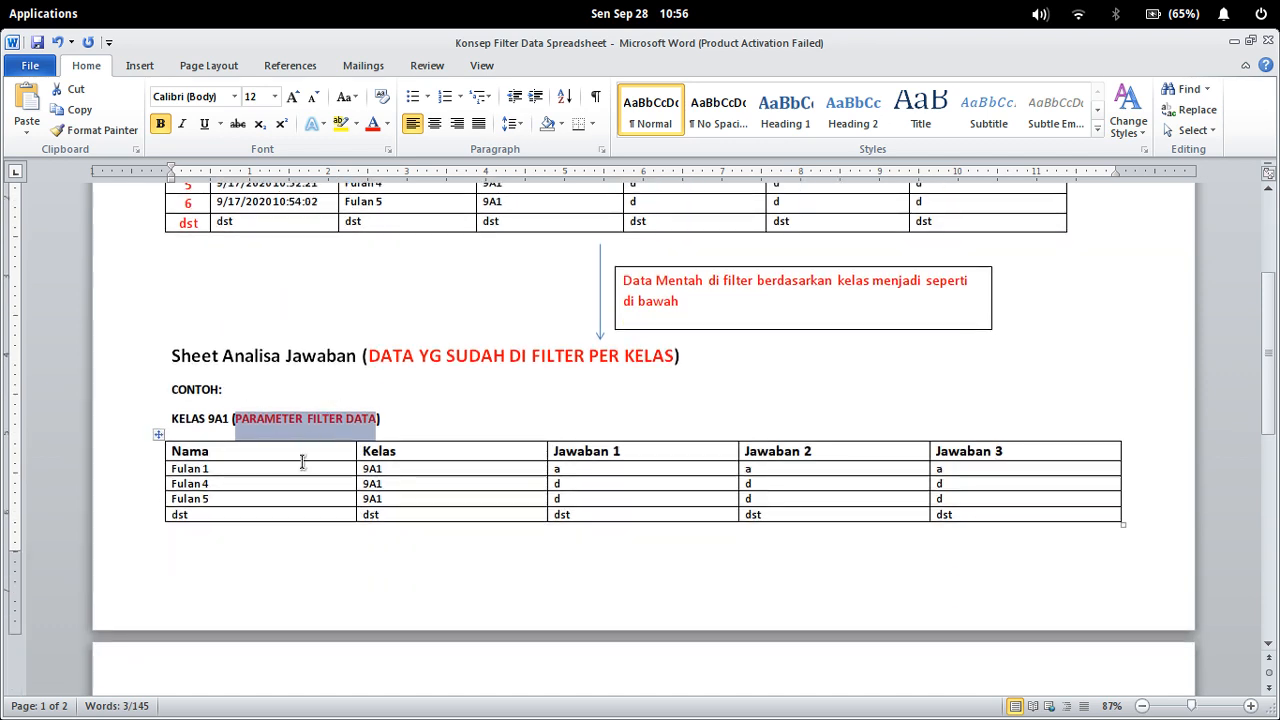
pyautogui.click(347, 470)
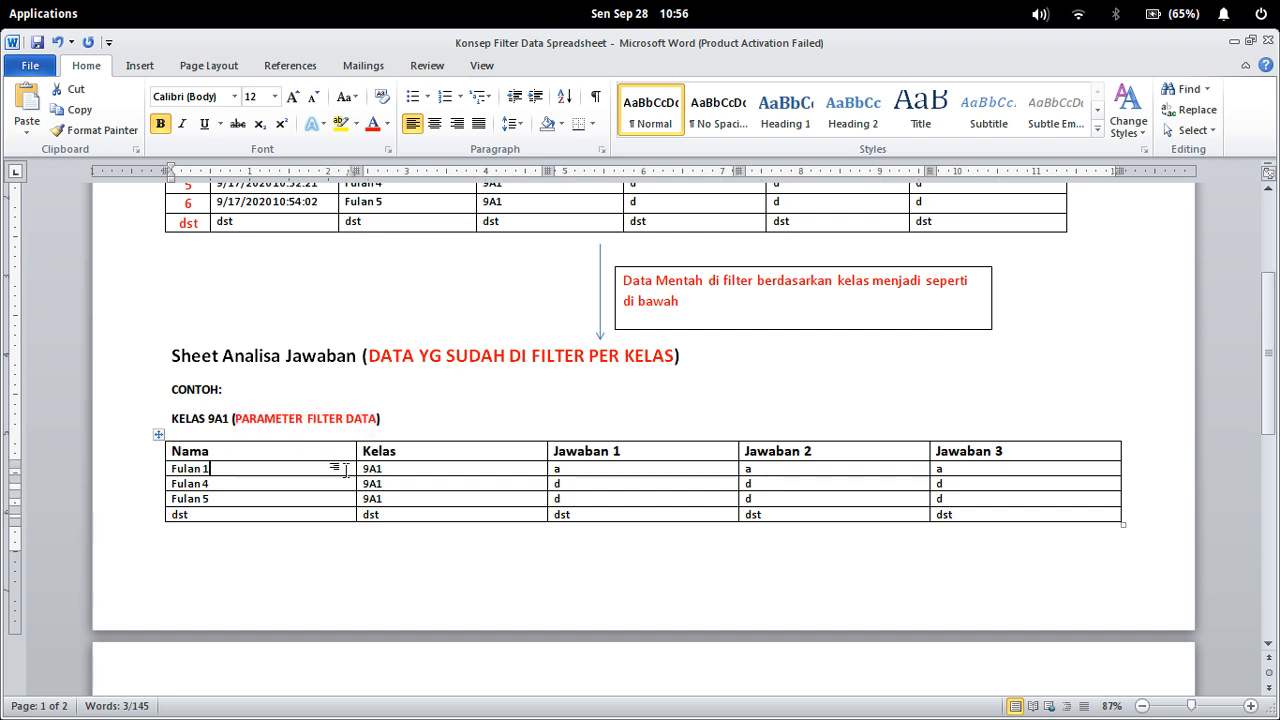
pyautogui.click(173, 451)
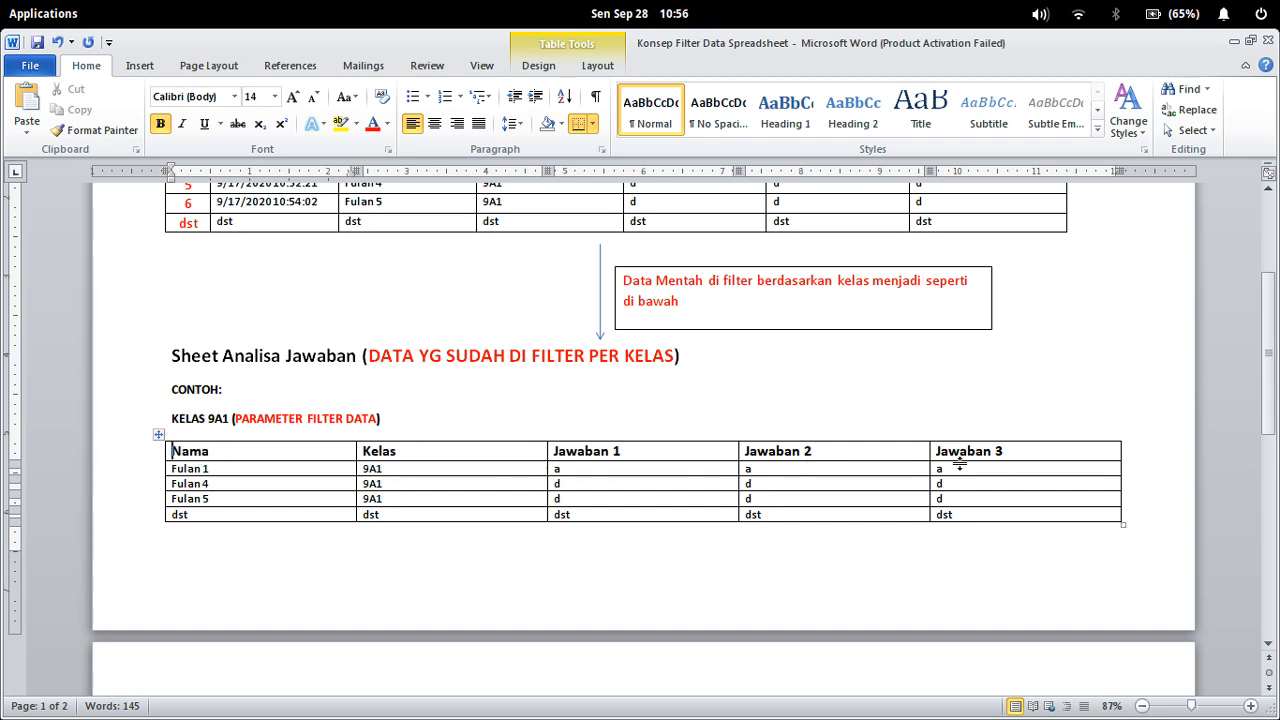
# Step: Highlight the 9A1 entries in the filtered table's Kelas column and the words "PARAMETER FILTER" beside the KELAS 9A1 label
pyautogui.scroll(3, 743, 431)
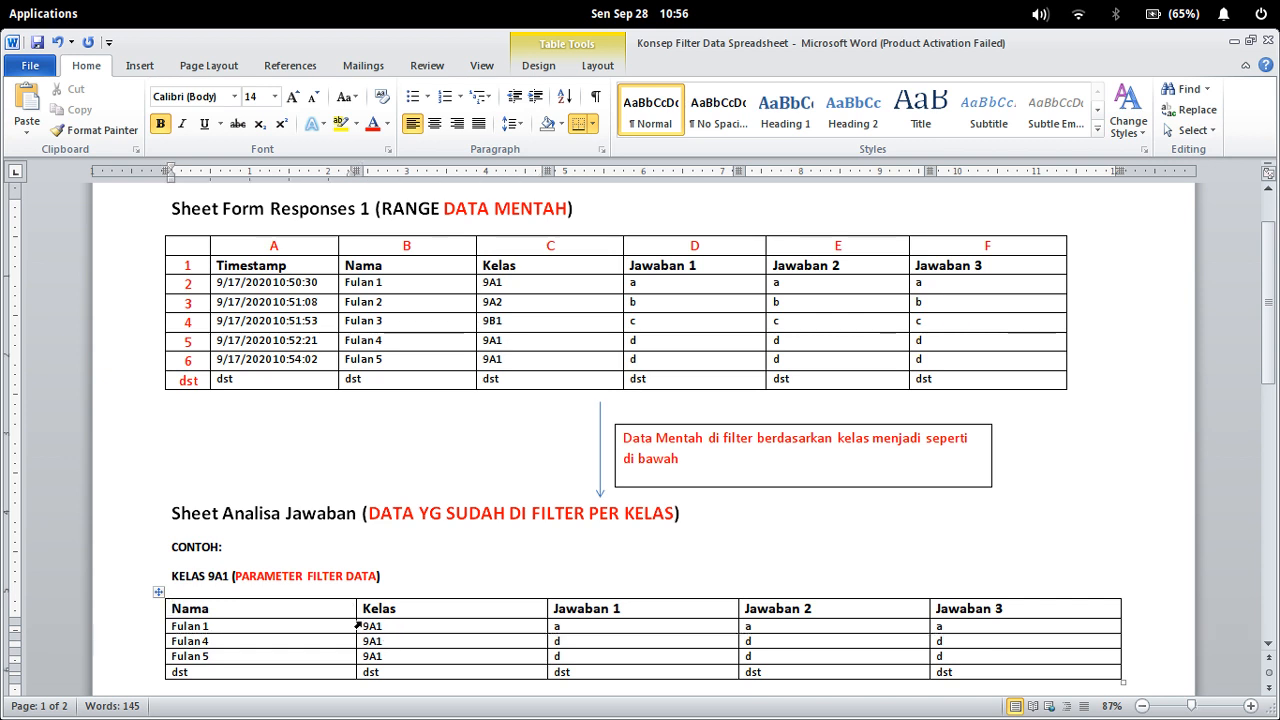
pyautogui.moveTo(364, 626); pyautogui.dragTo(403, 648)
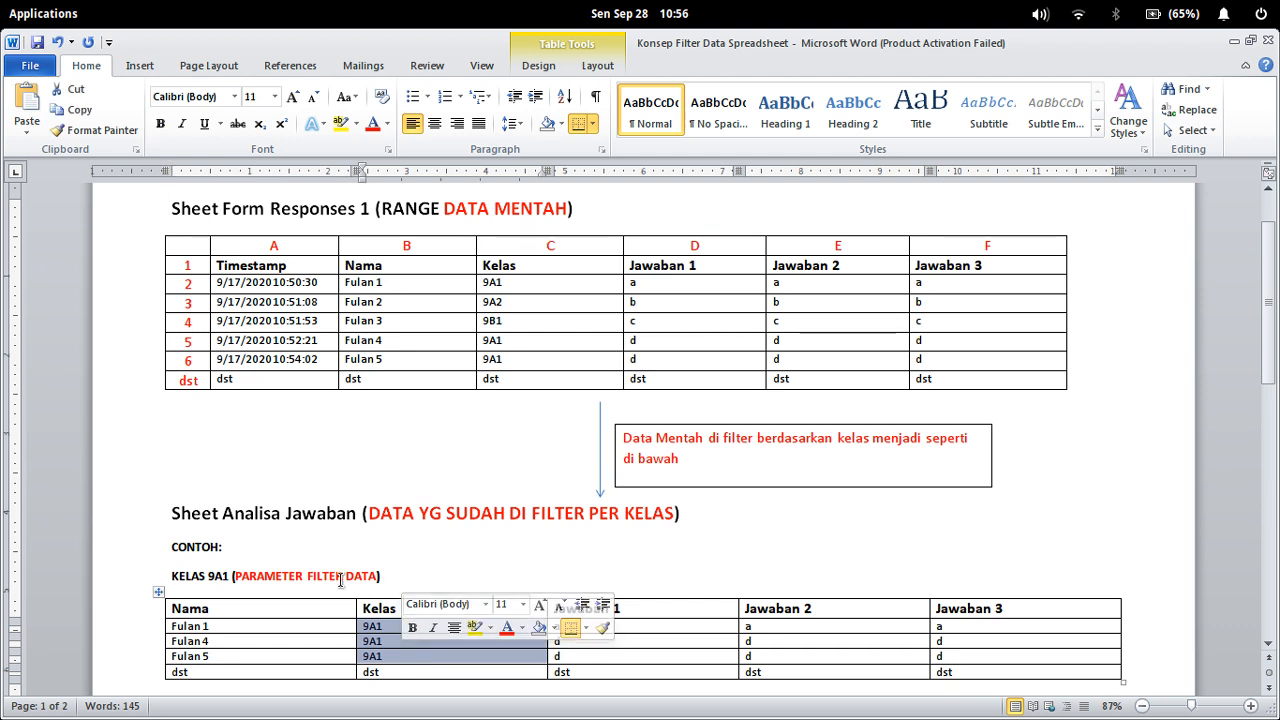
pyautogui.click(216, 580)
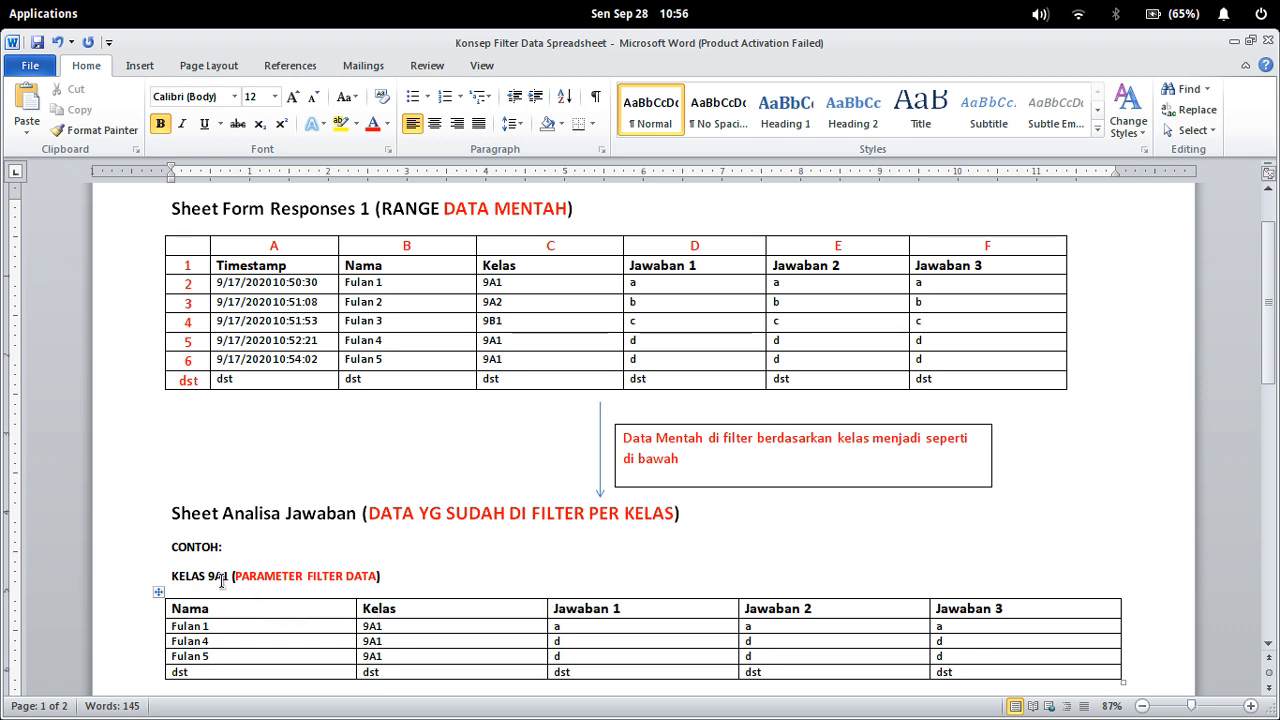
pyautogui.moveTo(236, 577); pyautogui.dragTo(346, 577)
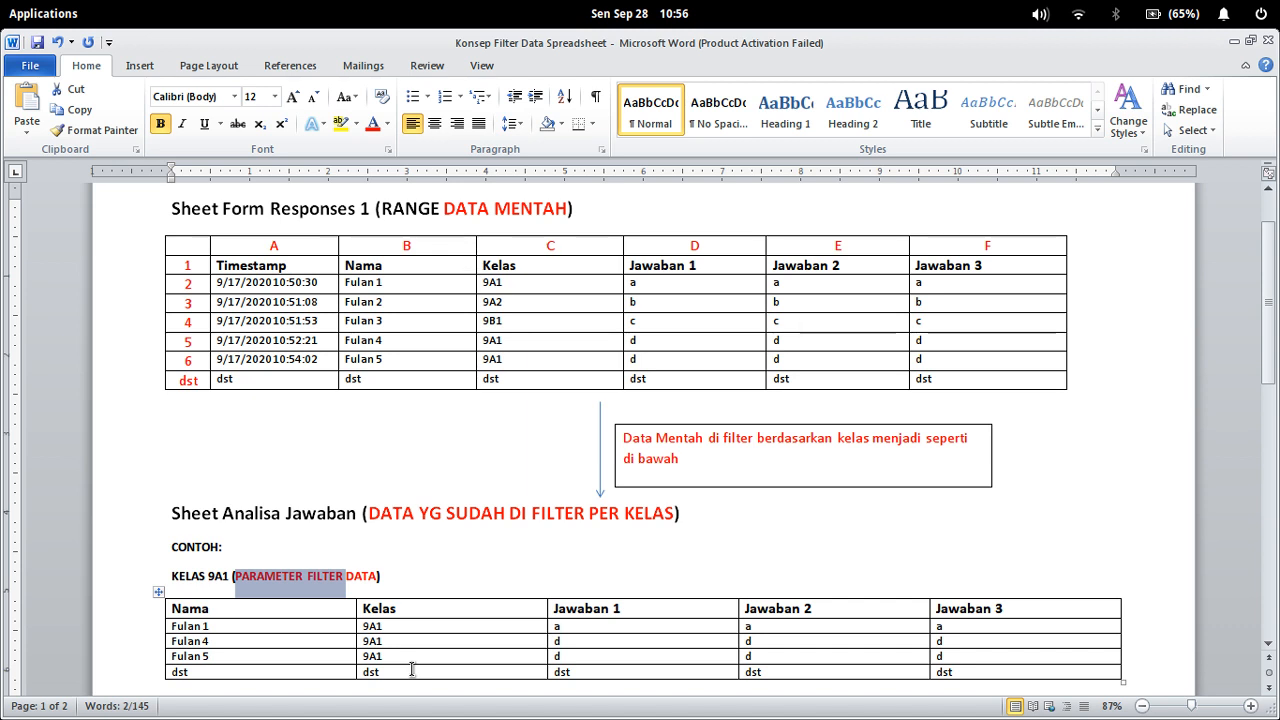
pyautogui.click(404, 670)
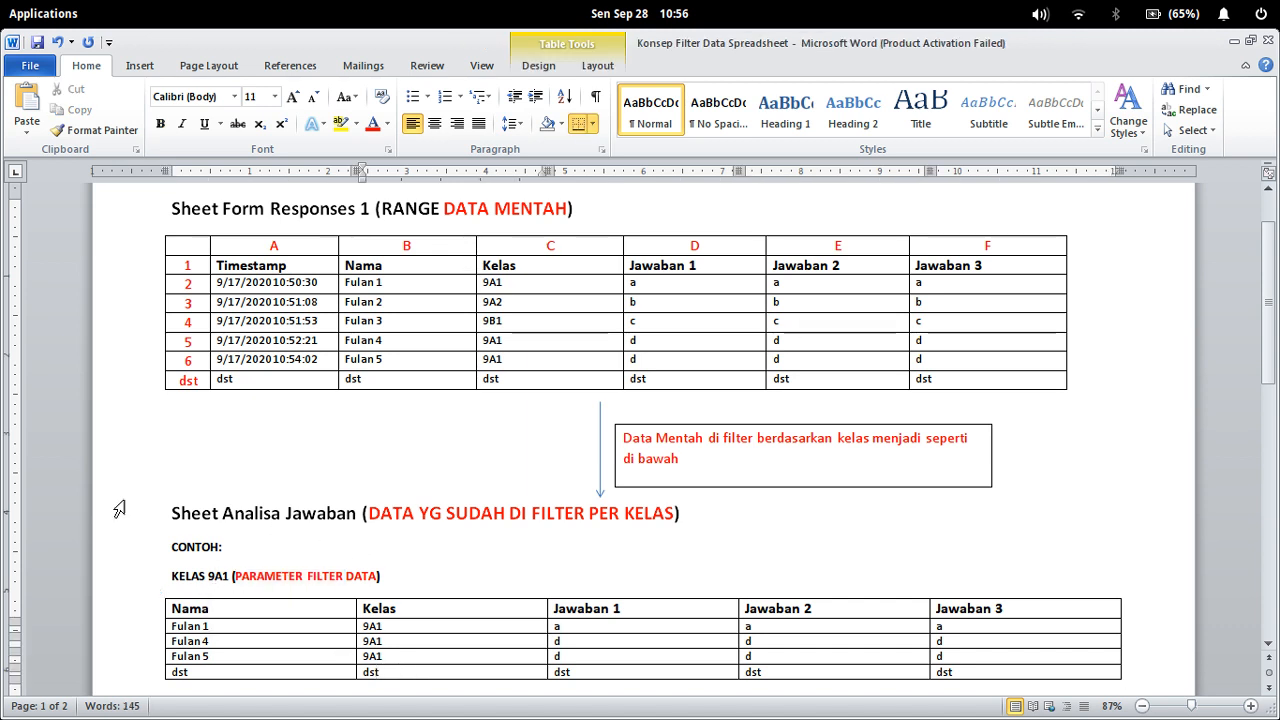
# Step: Compare the filtered table's Nama column with the raw table and highlight the raw table's Timestamp column down to row 6
pyautogui.click(232, 608)
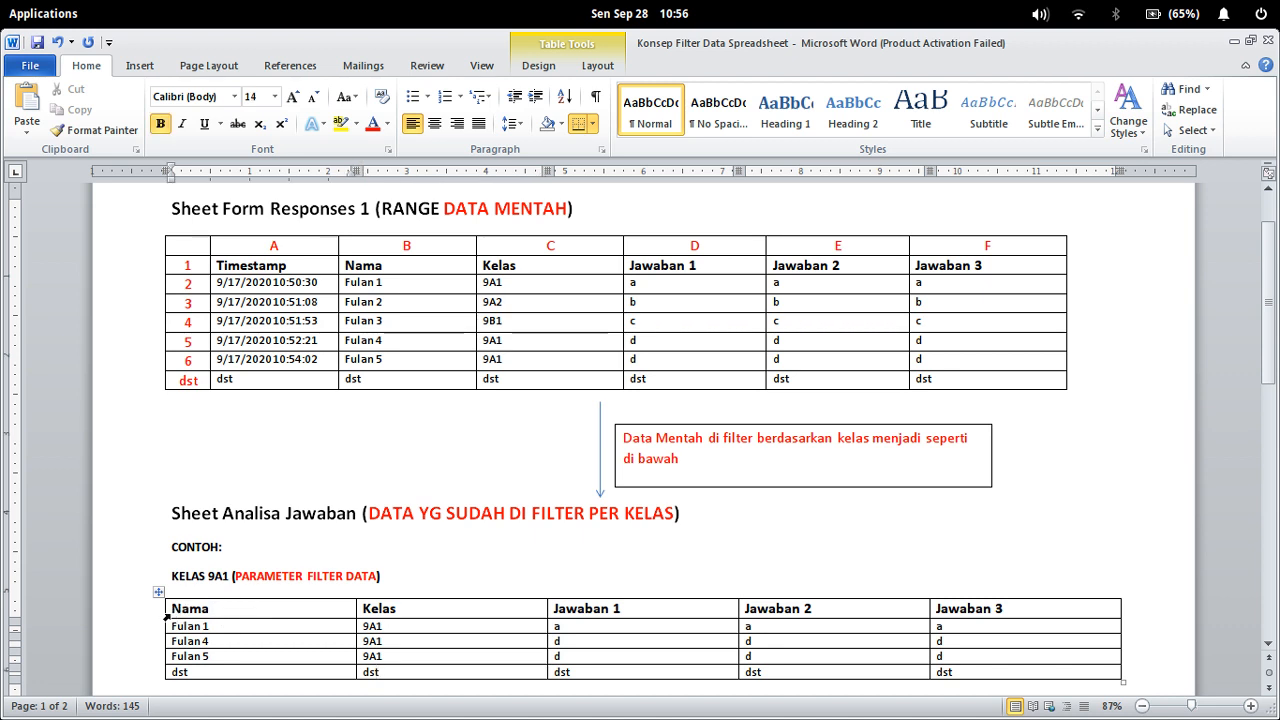
pyautogui.scroll(1, 328, 273)
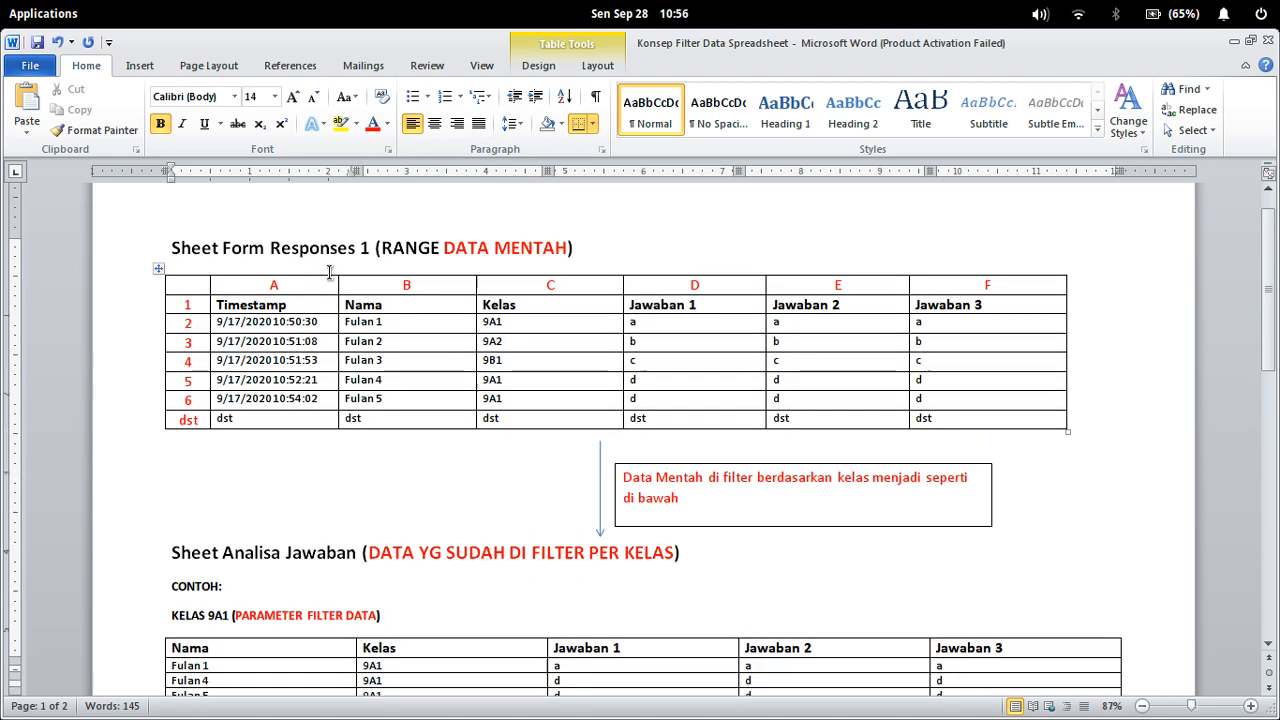
pyautogui.scroll(-1, 330, 318)
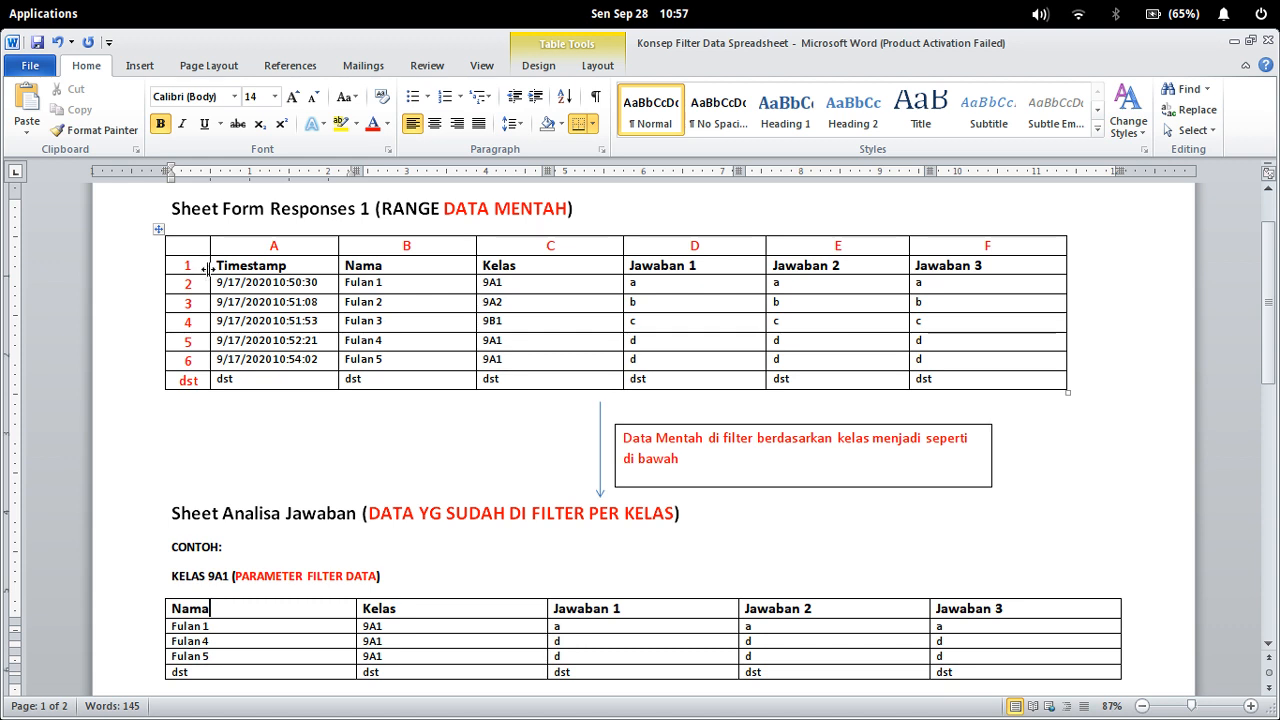
pyautogui.moveTo(219, 265); pyautogui.dragTo(222, 340)
pyautogui.click(218, 633)
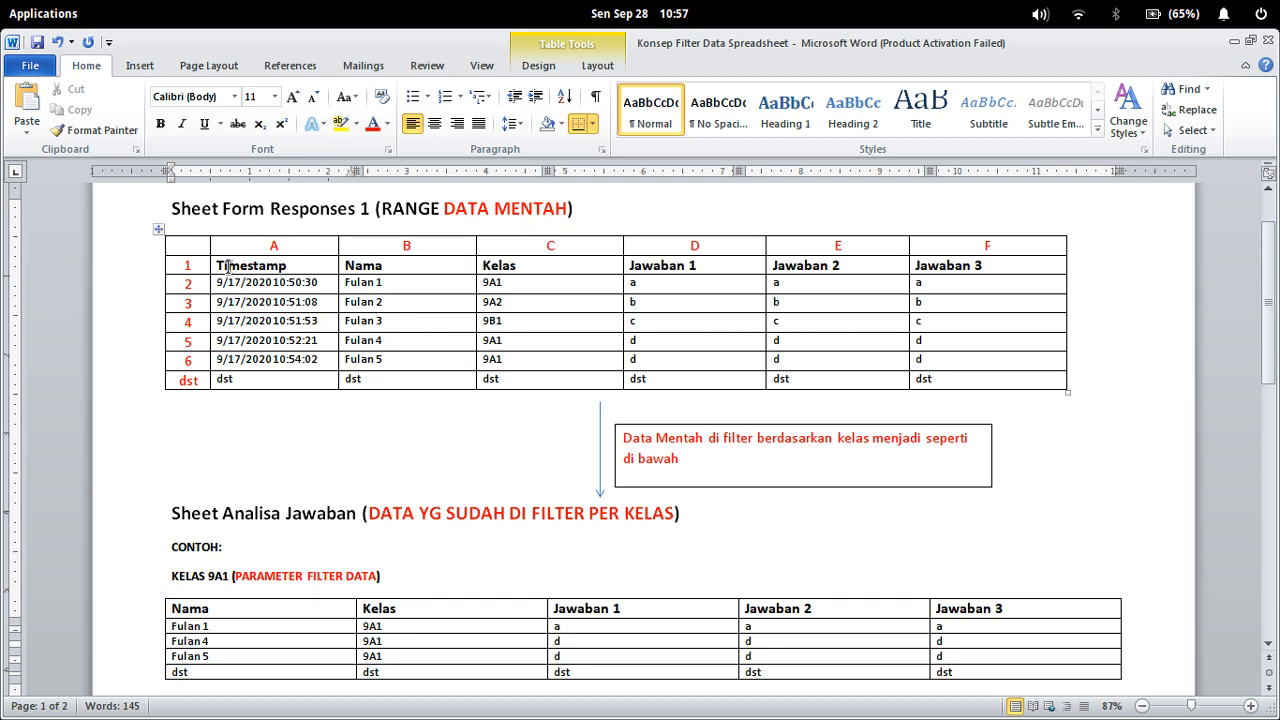
pyautogui.moveTo(218, 265); pyautogui.dragTo(280, 369)
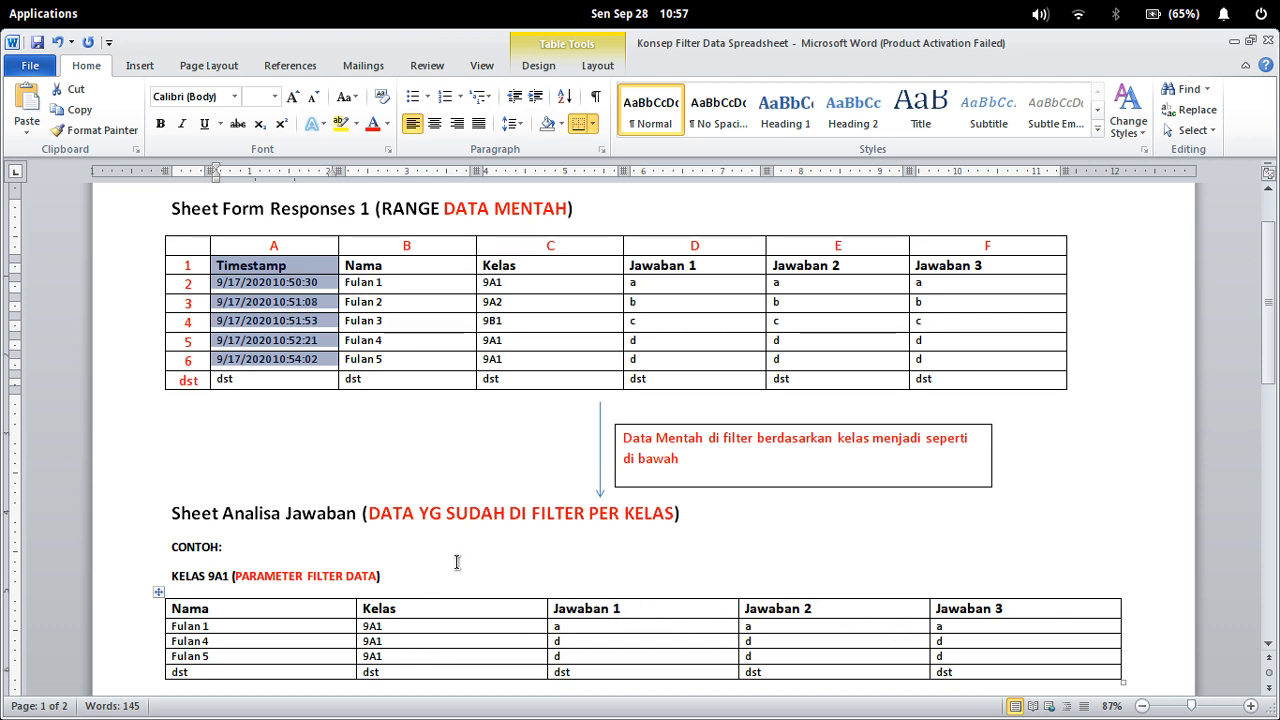
# Step: Compare the raw Form Responses 1 table with the filtered Analisa Jawaban table and its KELAS 9A1 label
pyautogui.scroll(-1, 456, 562)
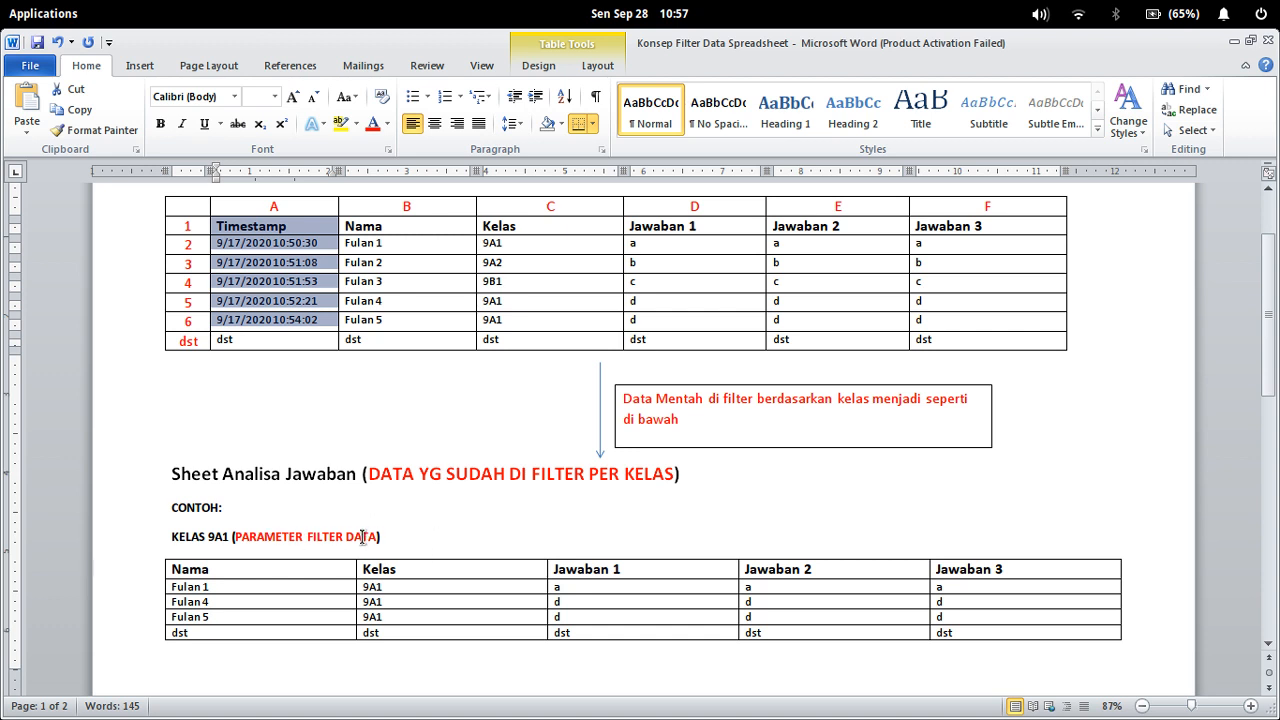
pyautogui.click(215, 538)
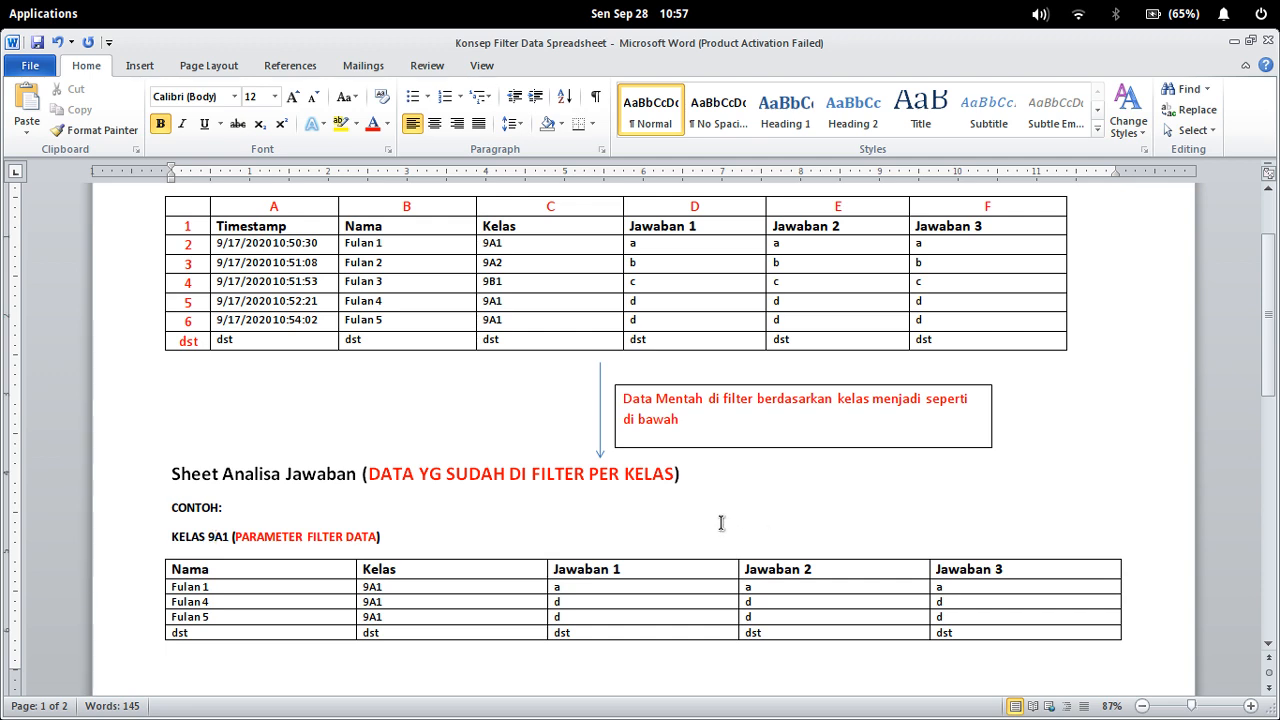
pyautogui.scroll(-1, 721, 522)
pyautogui.scroll(2, 731, 524)
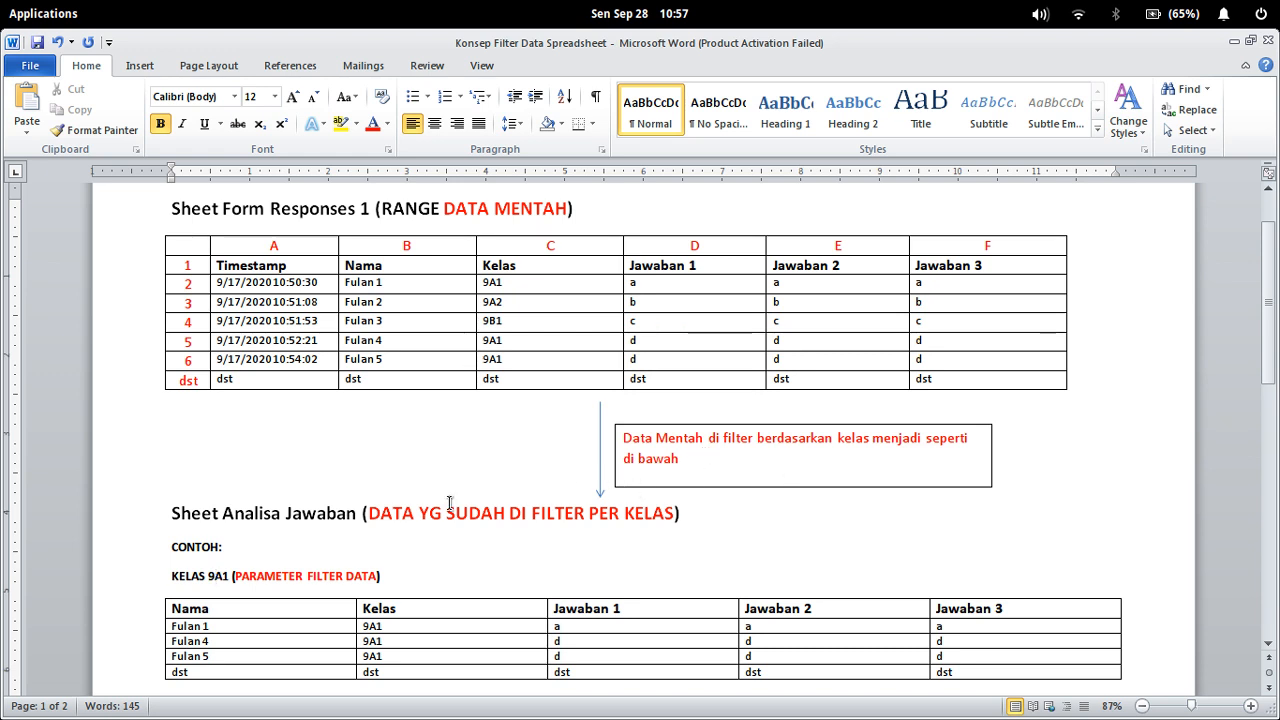
pyautogui.scroll(-1, 450, 503)
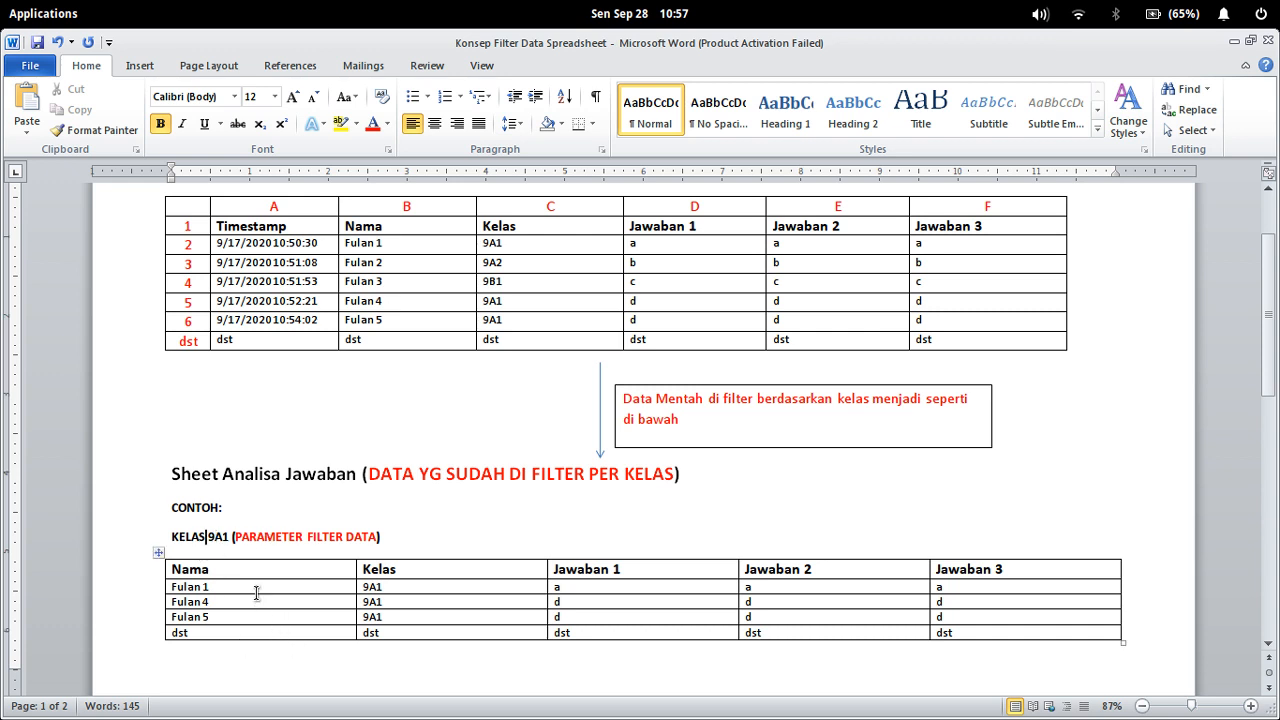
pyautogui.scroll(1, 228, 596)
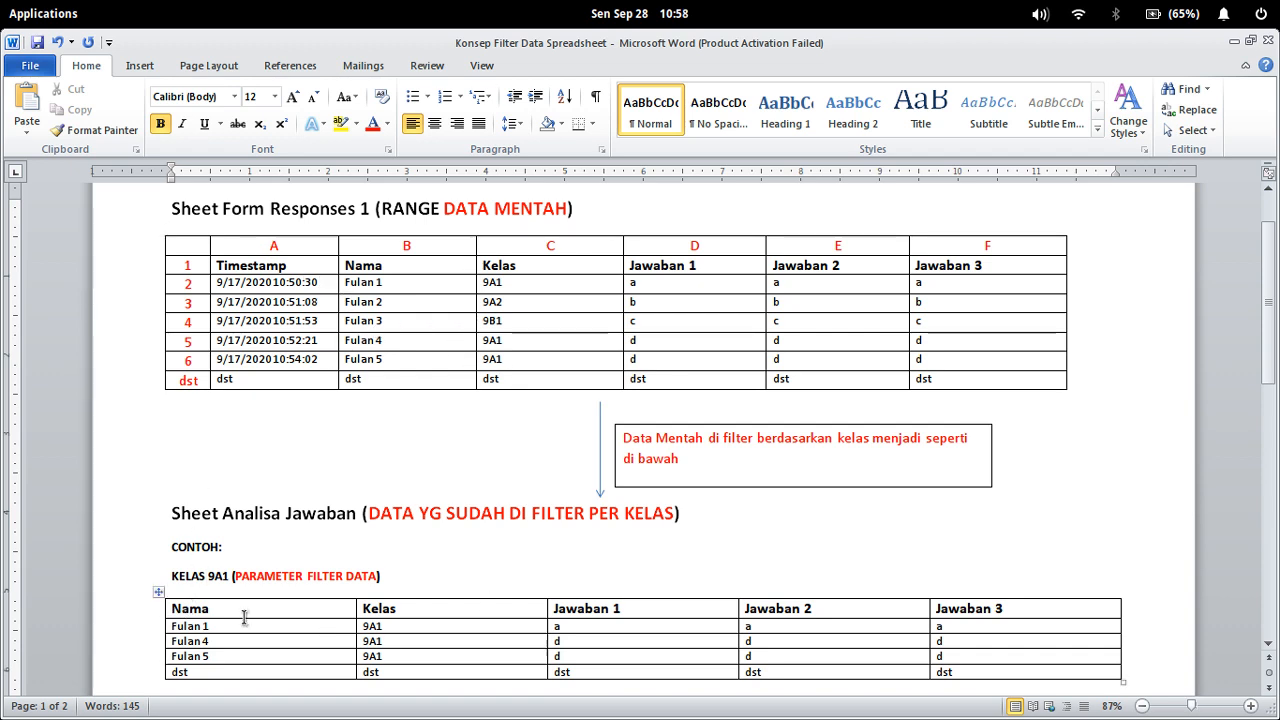
pyautogui.scroll(-2, 313, 562)
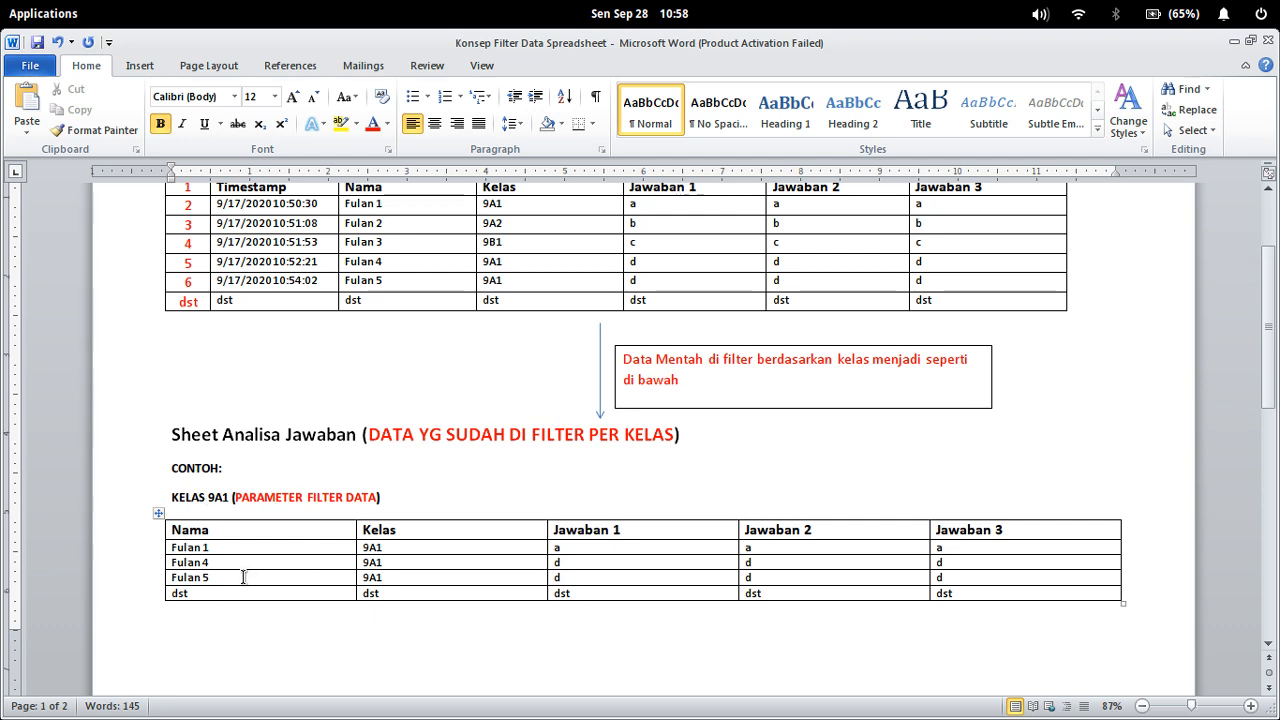
pyautogui.scroll(-2, 250, 574)
pyautogui.scroll(1, 843, 507)
pyautogui.scroll(4, 835, 508)
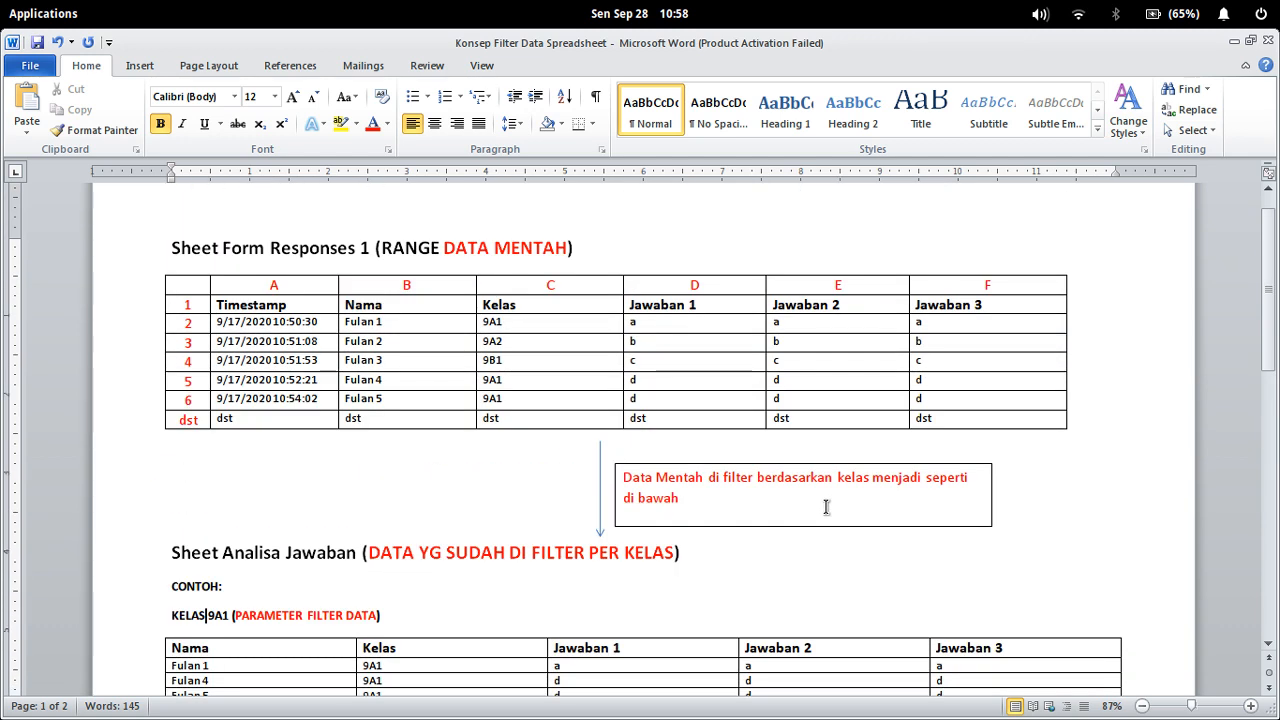
# Step: Show the formula template on page 2 and highlight the function name "QUERY" in it
pyautogui.scroll(-7, 826, 508)
pyautogui.scroll(-2, 826, 507)
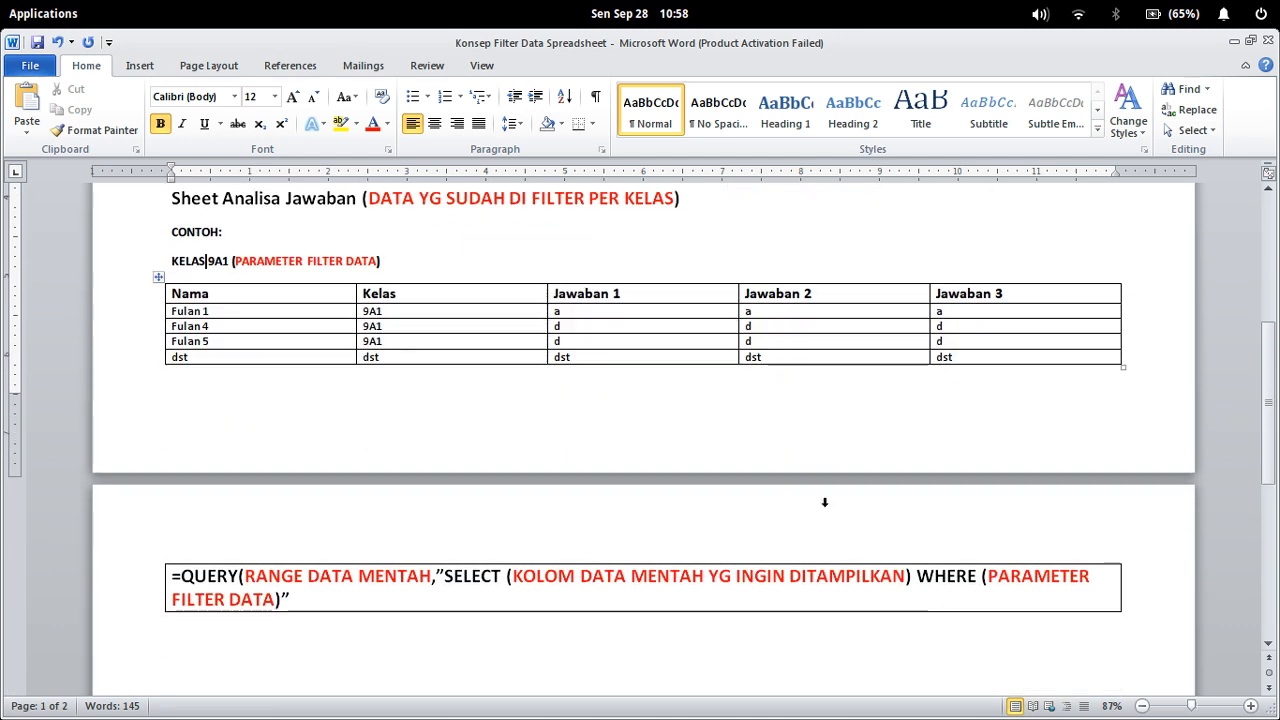
pyautogui.scroll(-6, 825, 508)
pyautogui.scroll(6, 825, 508)
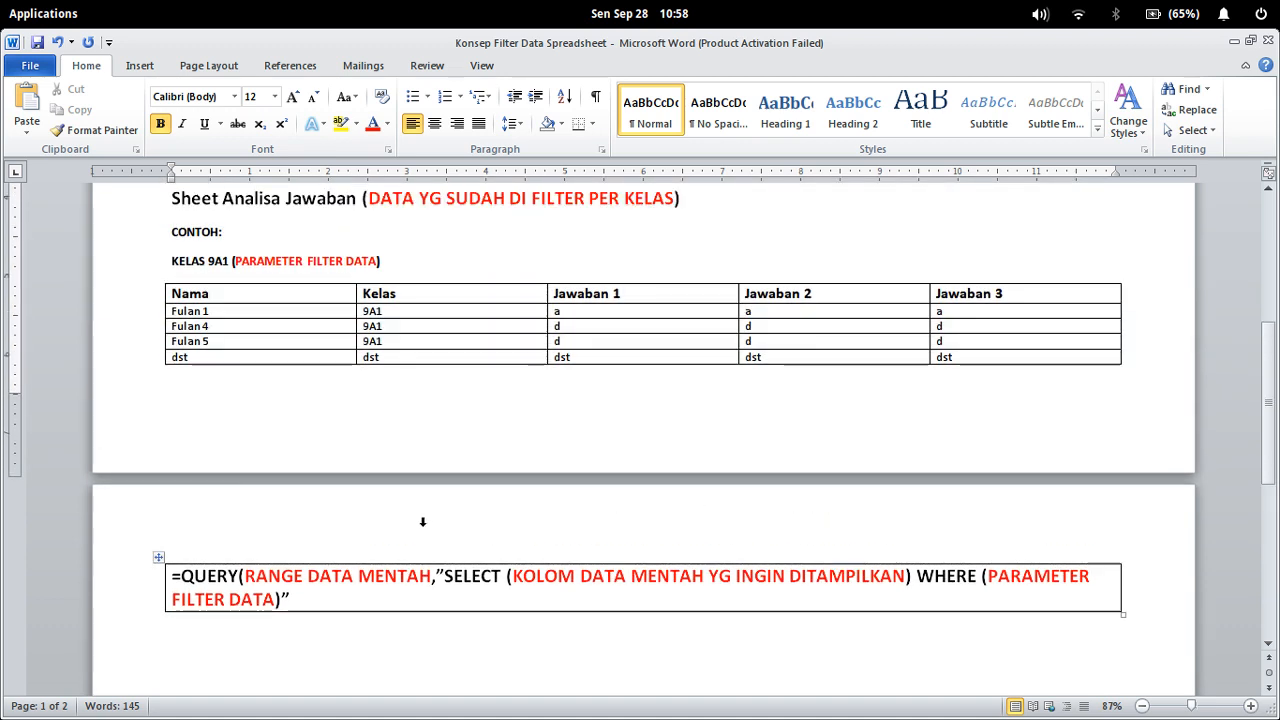
pyautogui.click(230, 577)
pyautogui.moveTo(174, 578); pyautogui.dragTo(236, 578)
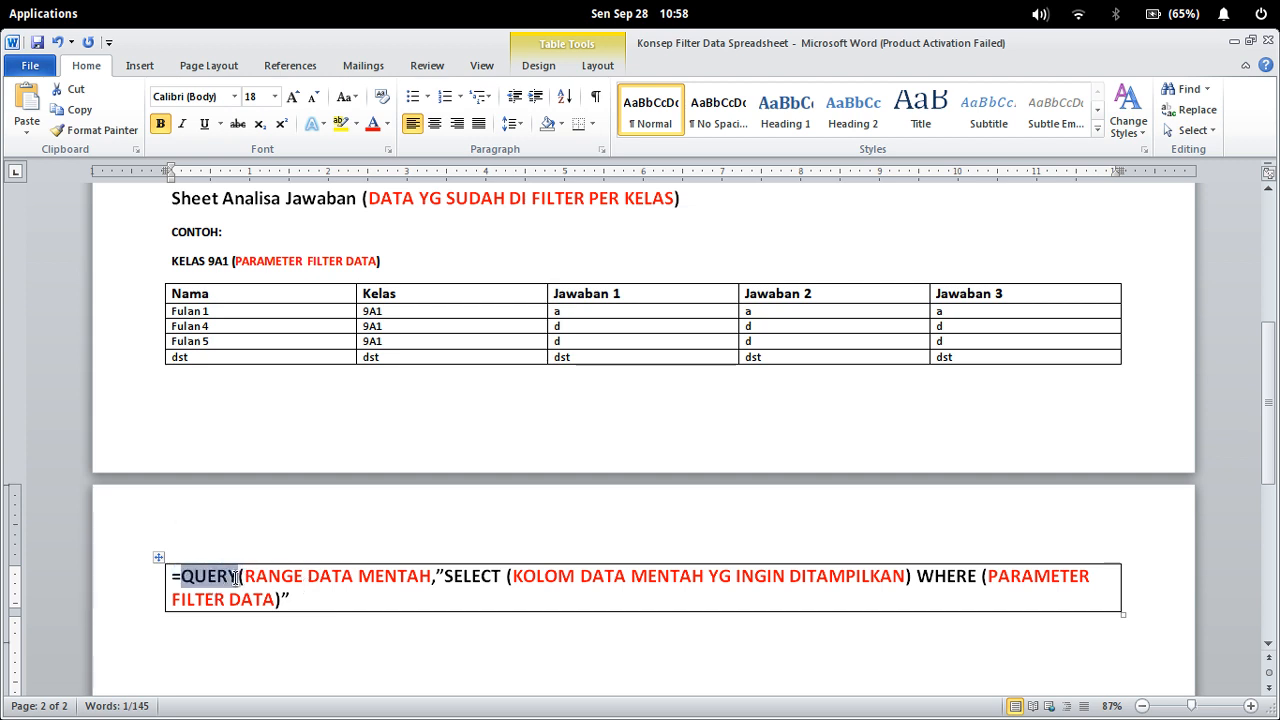
pyautogui.click(212, 599)
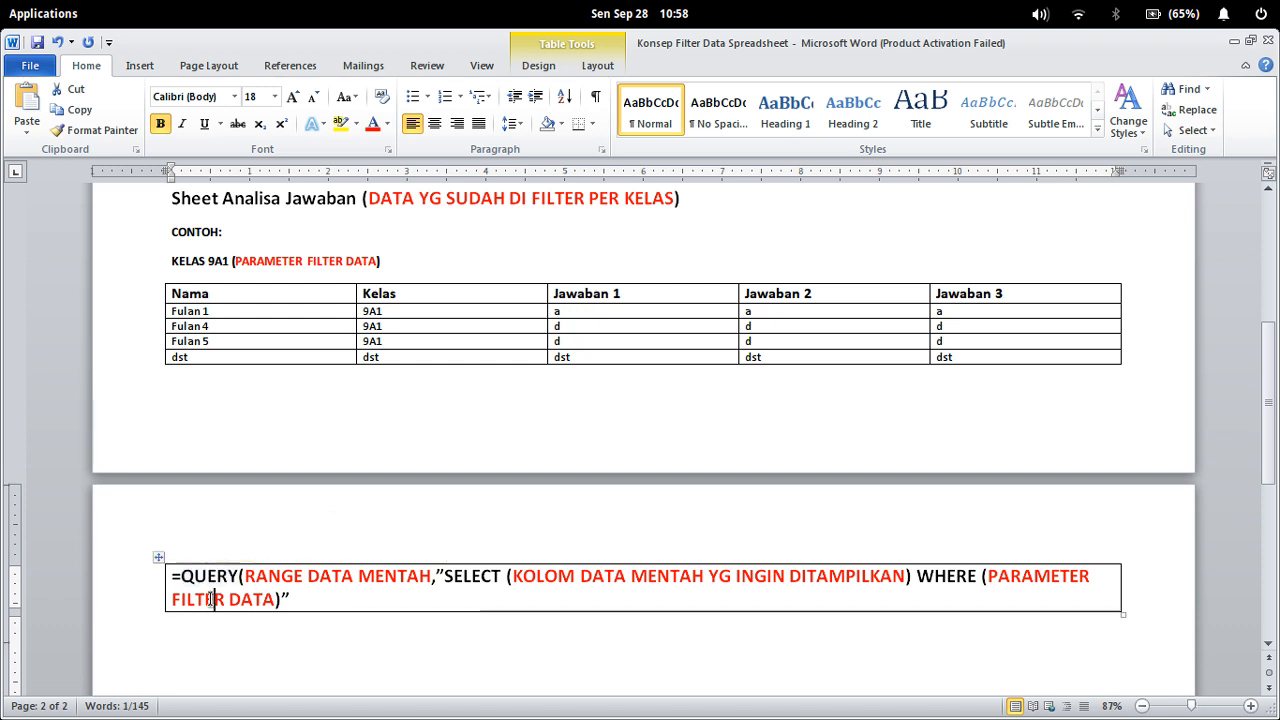
pyautogui.doubleClick(218, 576)
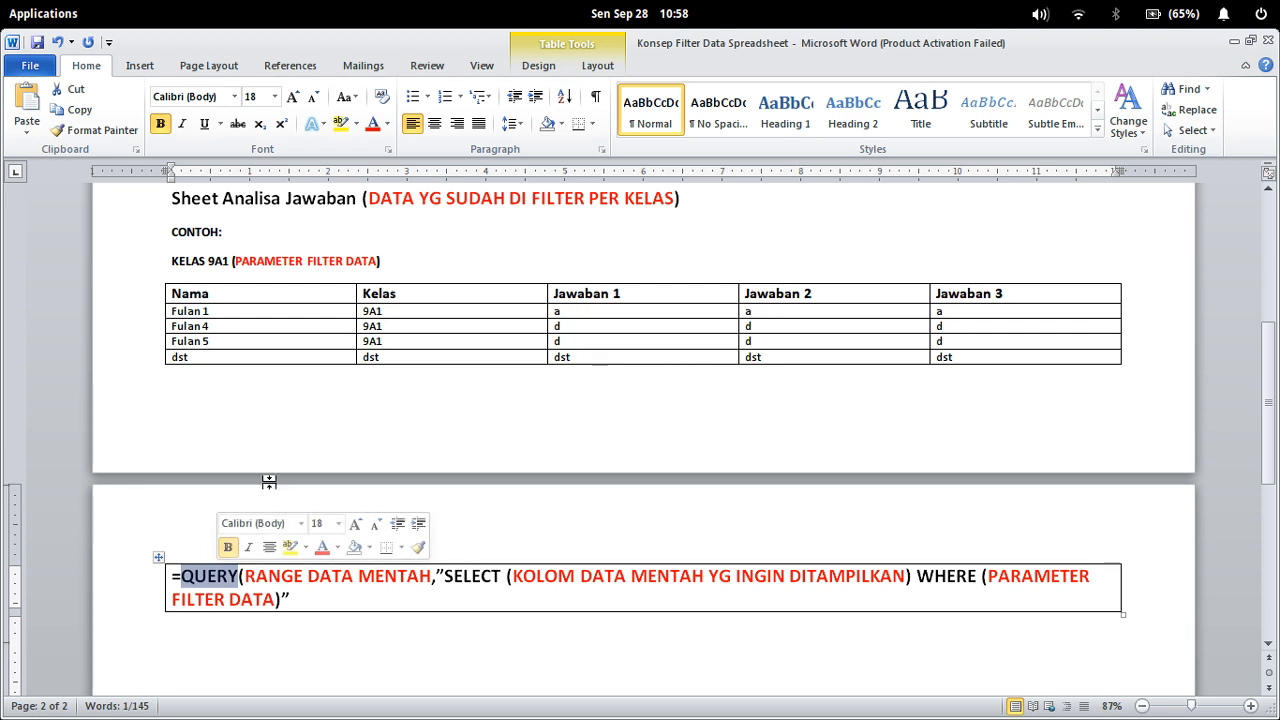
pyautogui.click(216, 580)
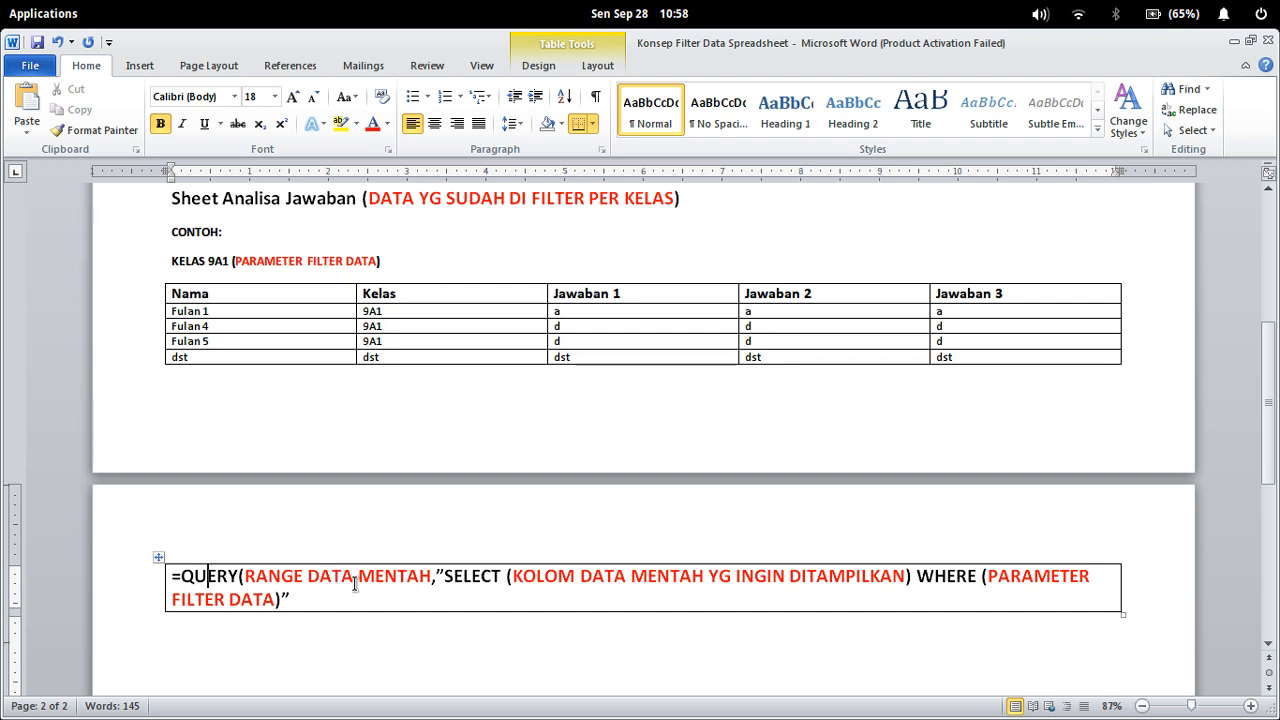
pyautogui.doubleClick(228, 577)
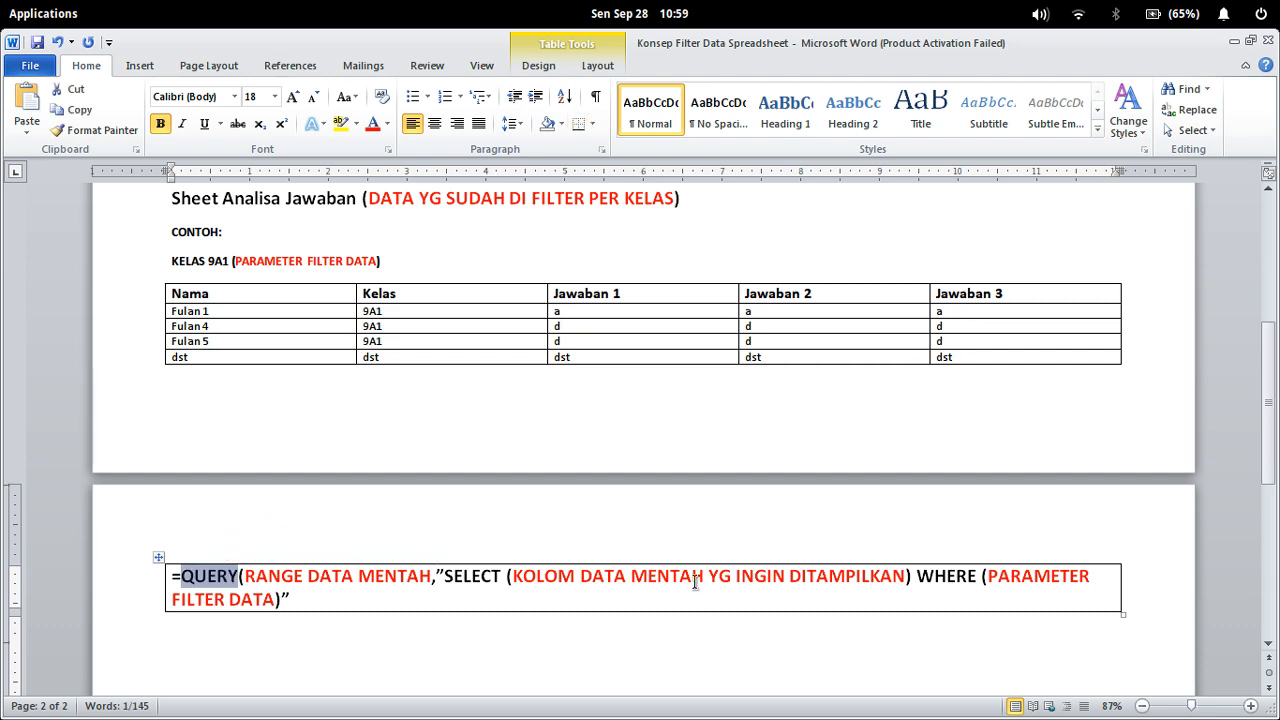
pyautogui.click(302, 600)
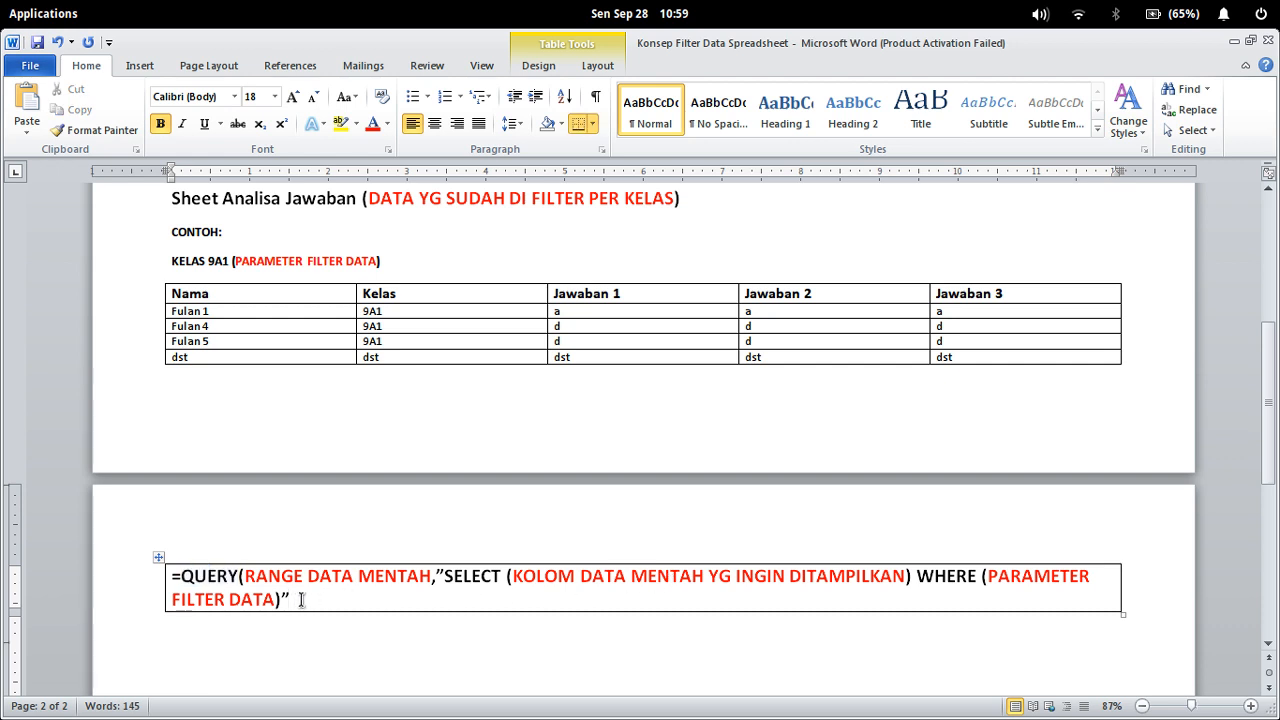
pyautogui.doubleClick(186, 576)
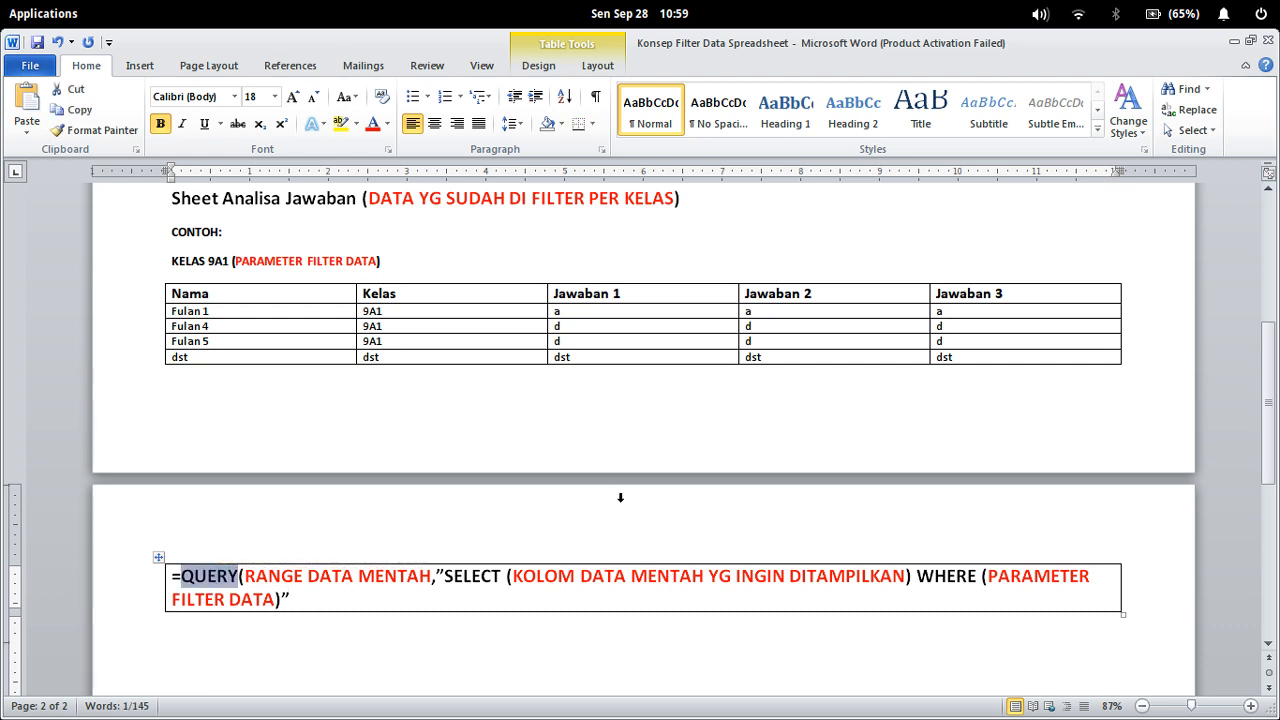
pyautogui.click(357, 596)
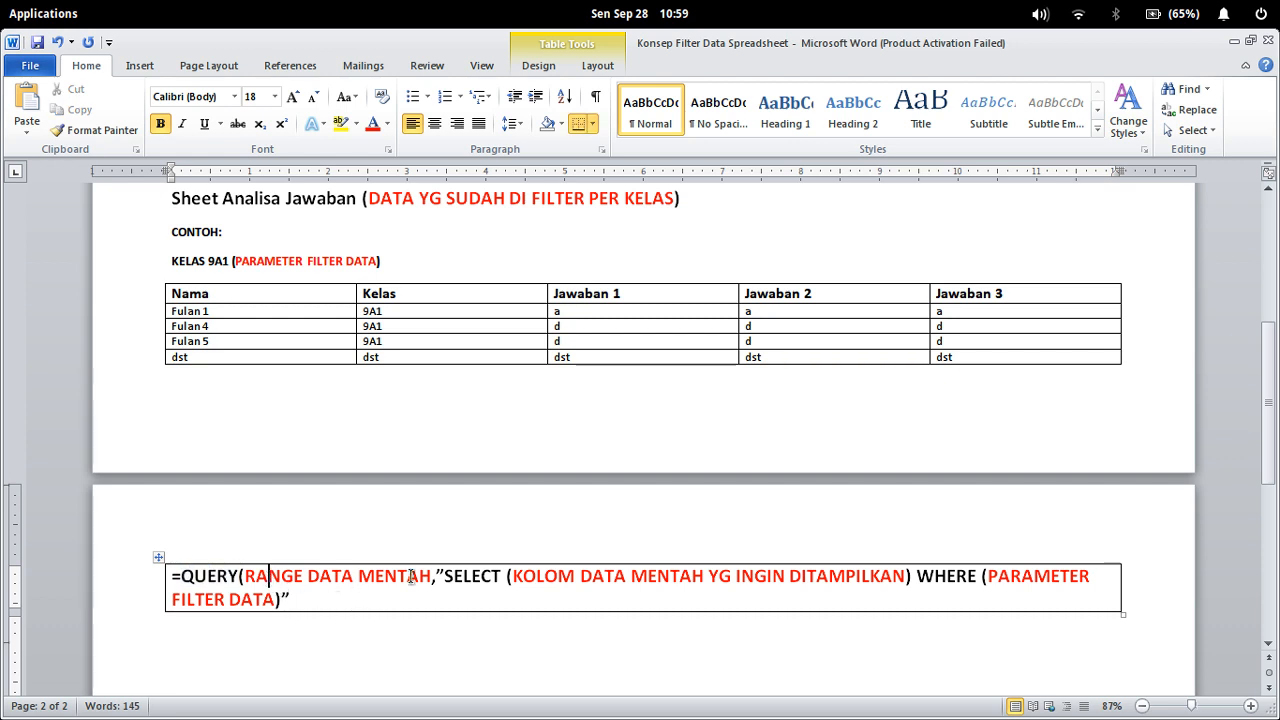
# Step: Highlight "RANGE DATA MENTAH" in the formula, trace it across columns A to F of the raw table, and return to the formula
pyautogui.moveTo(432, 578); pyautogui.dragTo(250, 574)
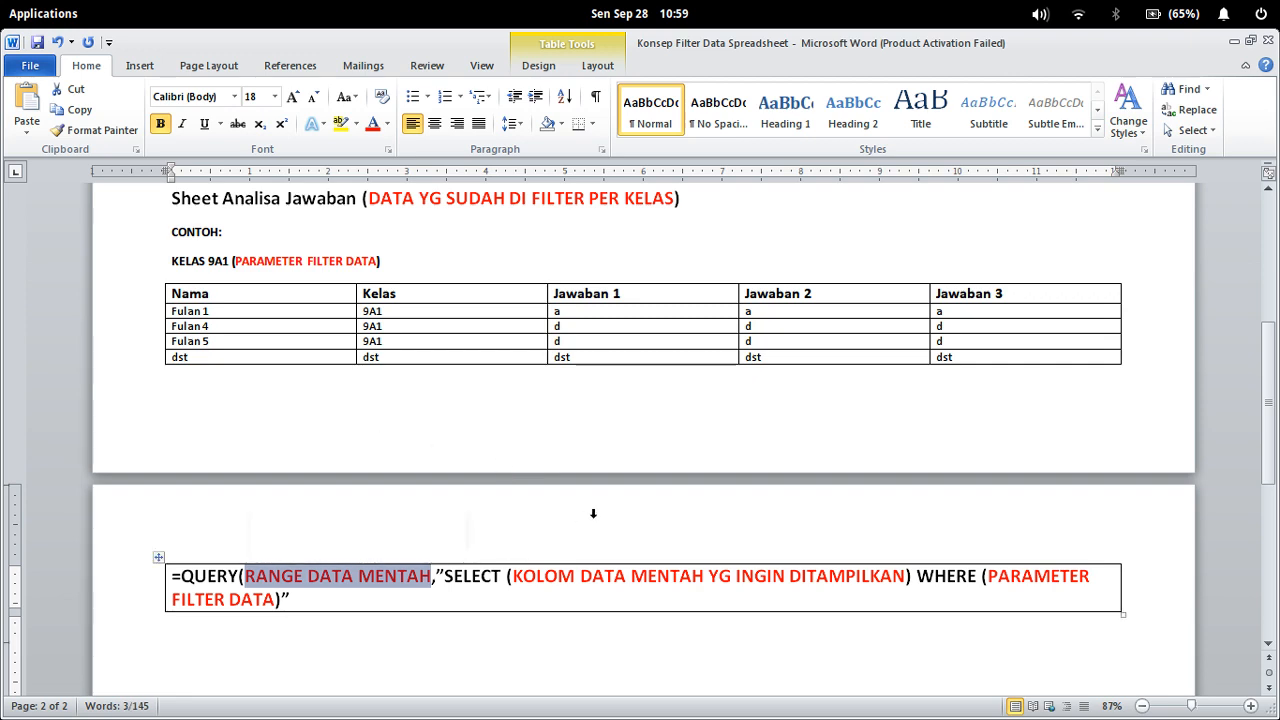
pyautogui.scroll(5, 600, 513)
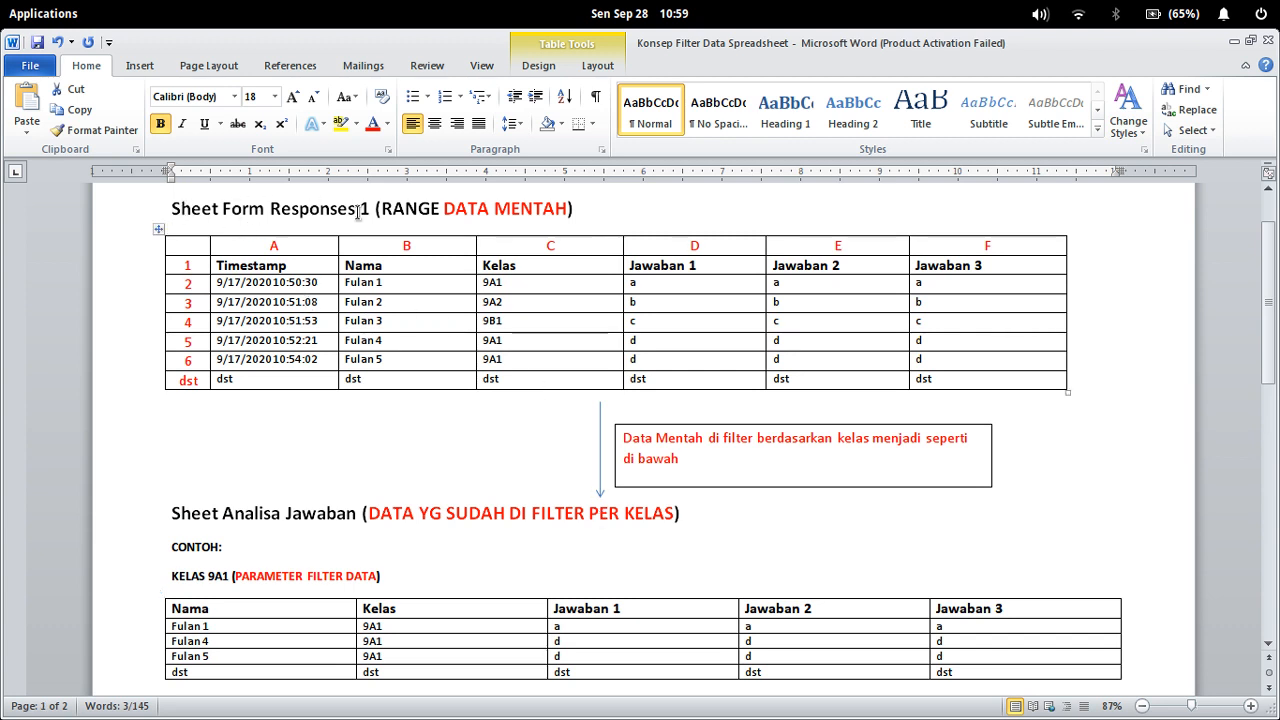
pyautogui.click(390, 213)
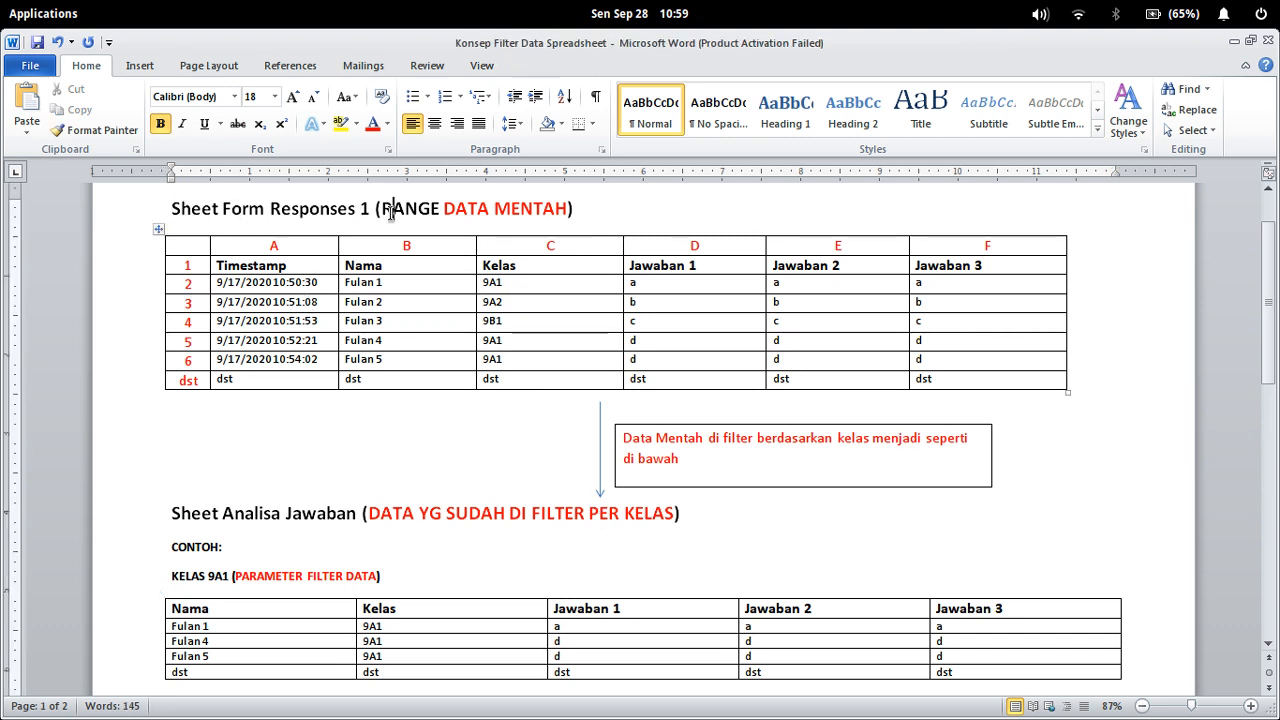
pyautogui.click(287, 247)
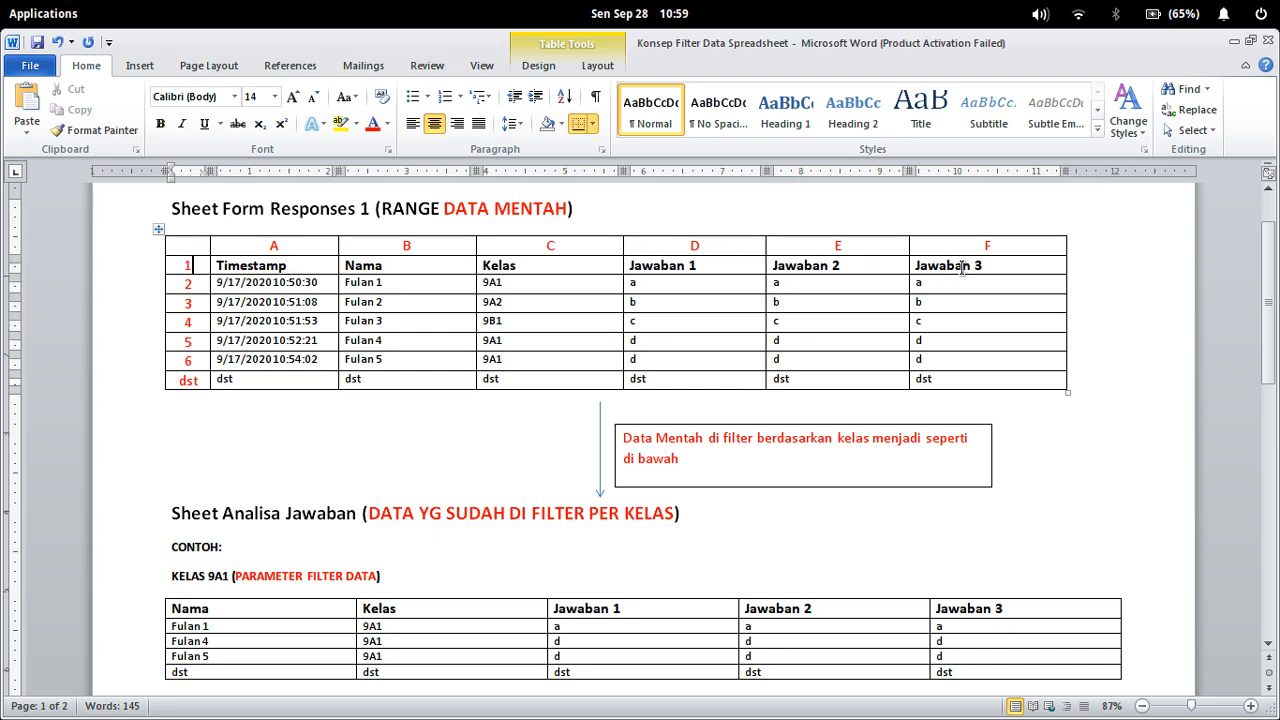
pyautogui.click(989, 252)
pyautogui.scroll(-8, 195, 345)
pyautogui.click(195, 530)
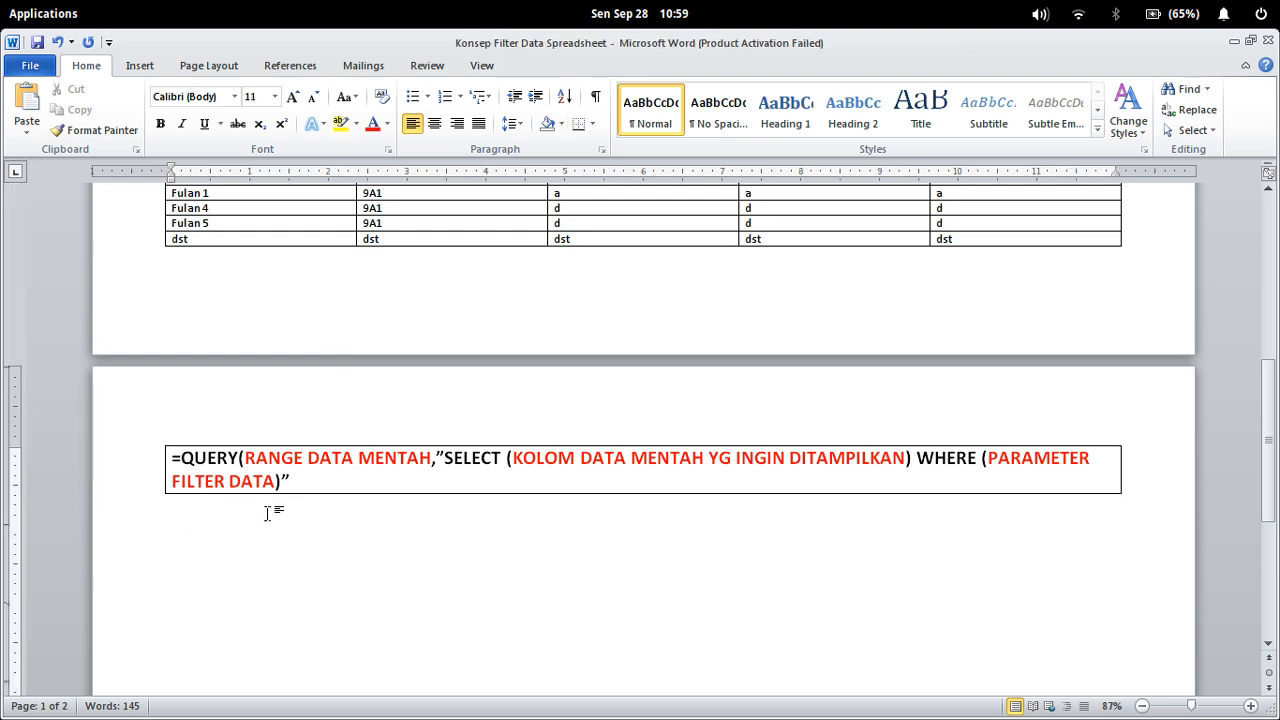
# Step: Set the font size to 18 and start an example formula below the template with "=QUERY"
pyautogui.click(274, 96)
pyautogui.click(252, 229)
pyautogui.write('=QUWE')
pyautogui.press('BackSpace')
pyautogui.press('BackSpace')
pyautogui.write('ERY')
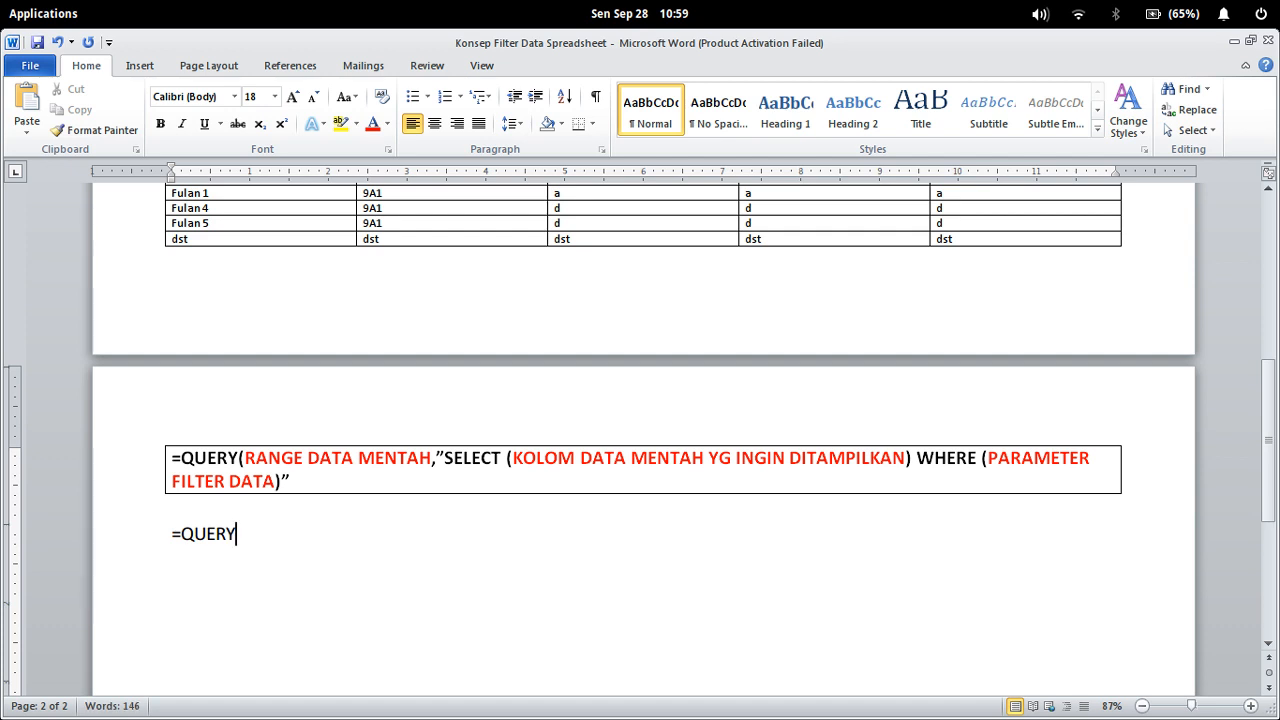
# Step: Add the raw data range "(FORM RESPONSES 1 (A1:F6)" to the example formula after "=QUERY"
pyautogui.write('(')
pyautogui.write('FORM RES')
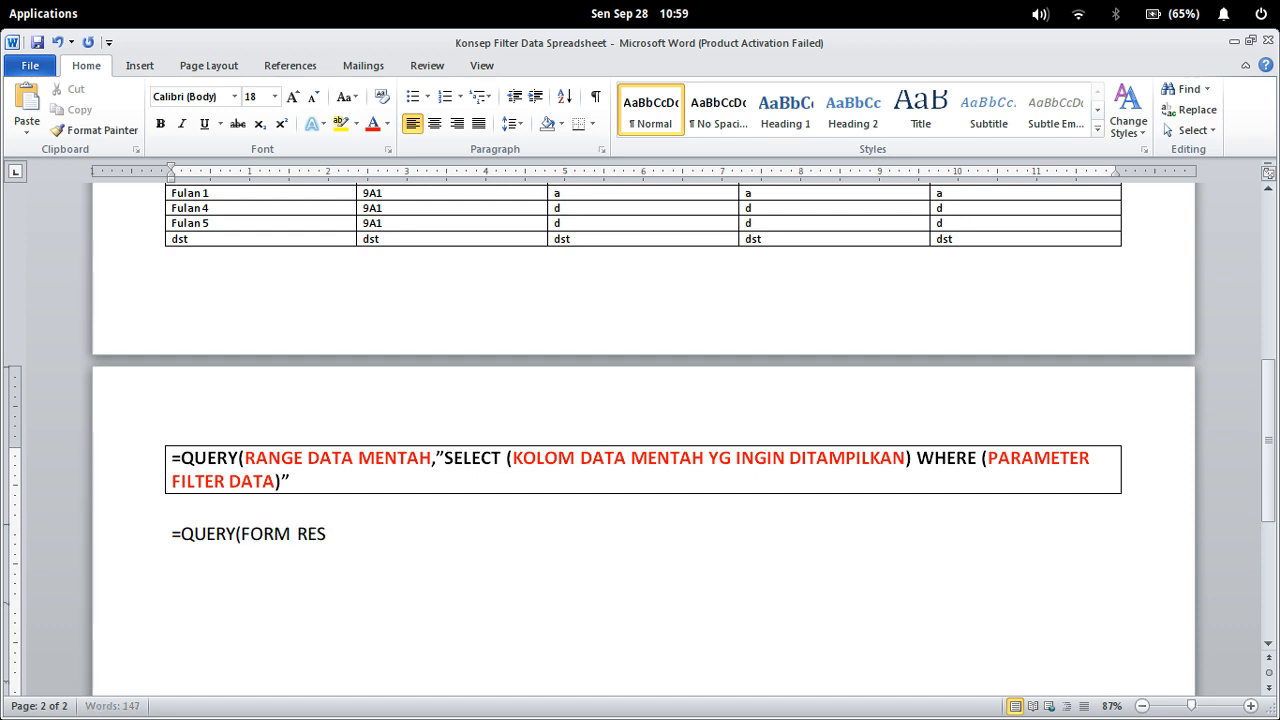
pyautogui.write('PONSES')
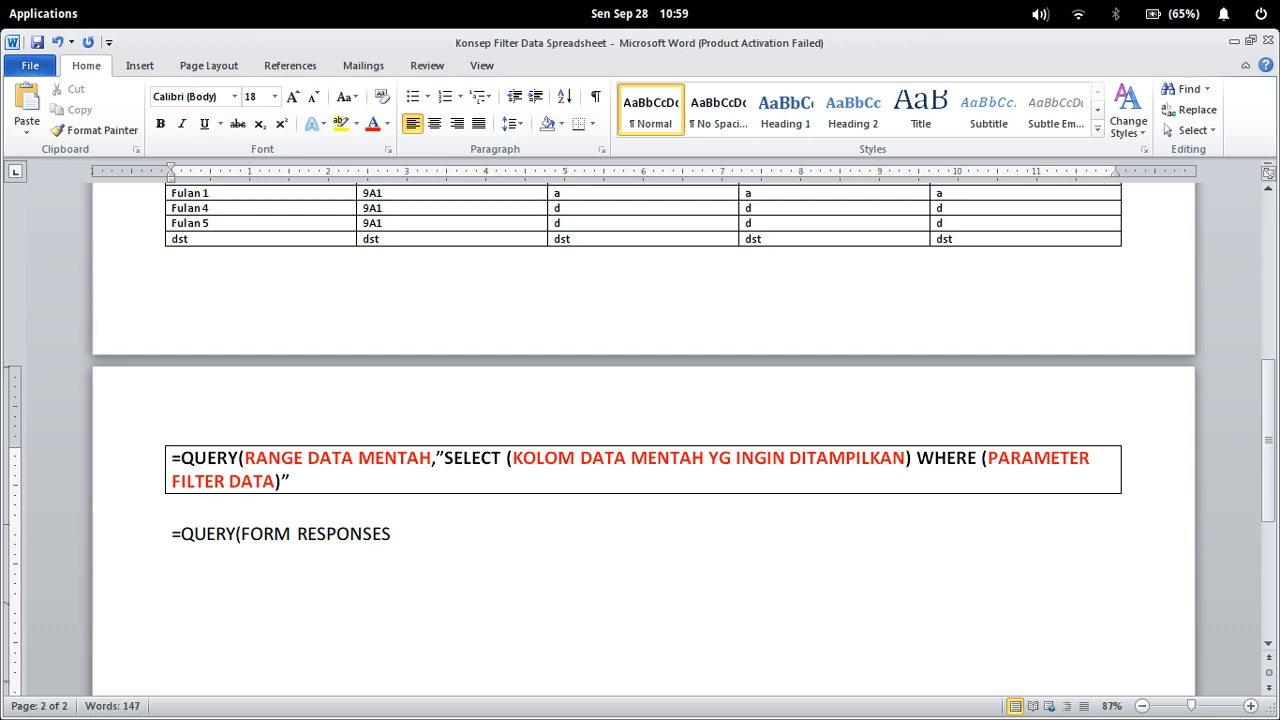
pyautogui.write('1 (')
pyautogui.press('BackSpace')
pyautogui.press('BackSpace')
pyautogui.press('BackSpace')
pyautogui.write('1 ()')
pyautogui.write('A1')
pyautogui.write(':')
pyautogui.write('F6')
pyautogui.click(409, 533)
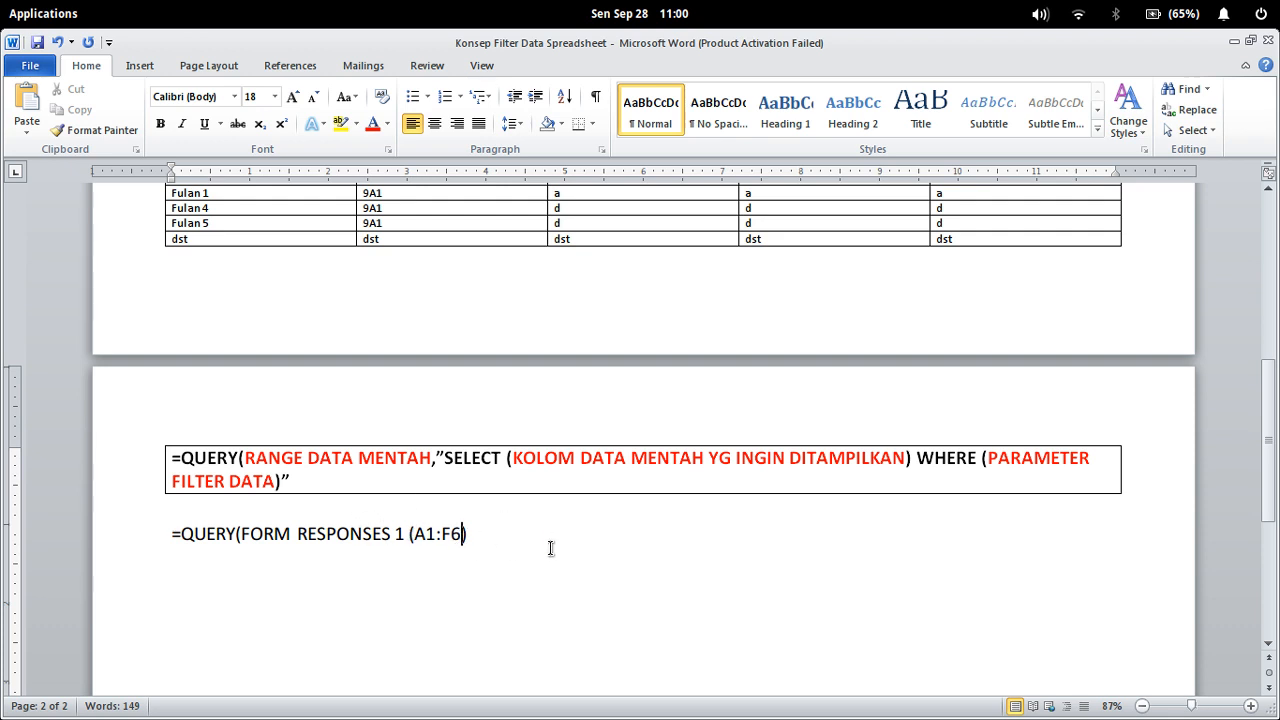
pyautogui.click(518, 527)
# Step: Following the template's separator and opening quote, append ",”SELECT" after the range in the example formula
pyautogui.click(242, 458)
pyautogui.click(437, 460)
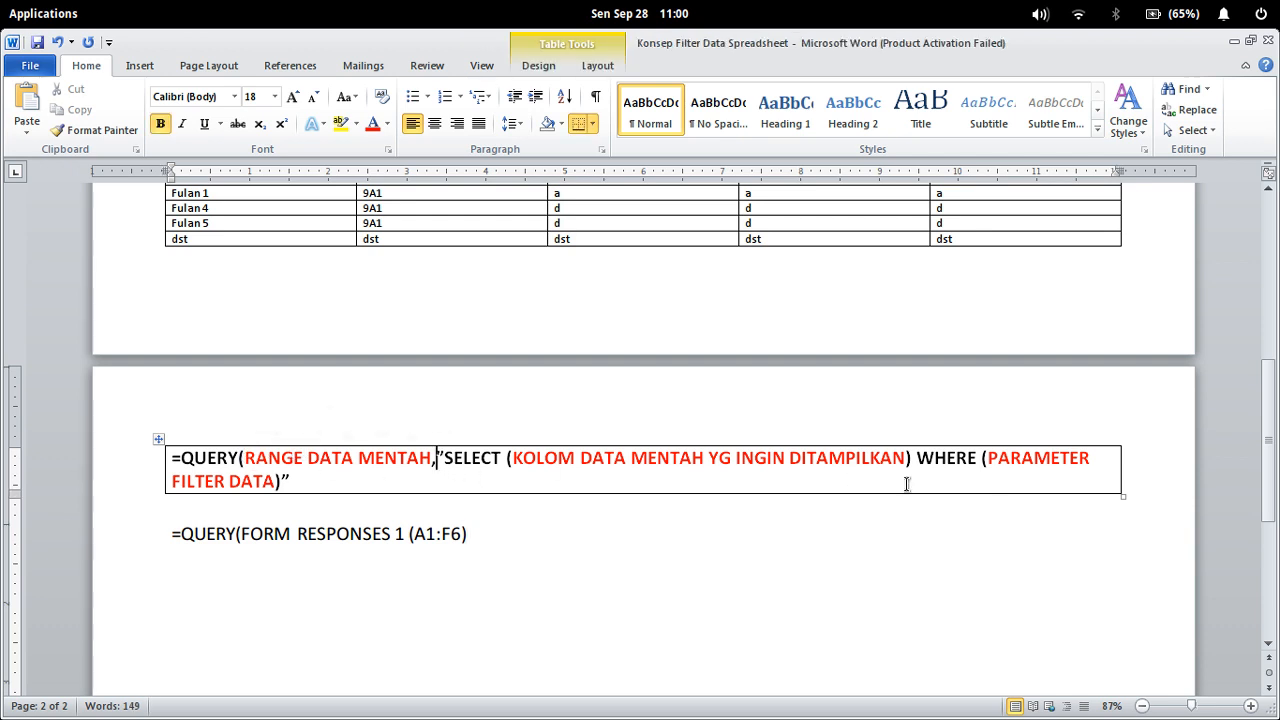
pyautogui.click(558, 551)
pyautogui.write(',')
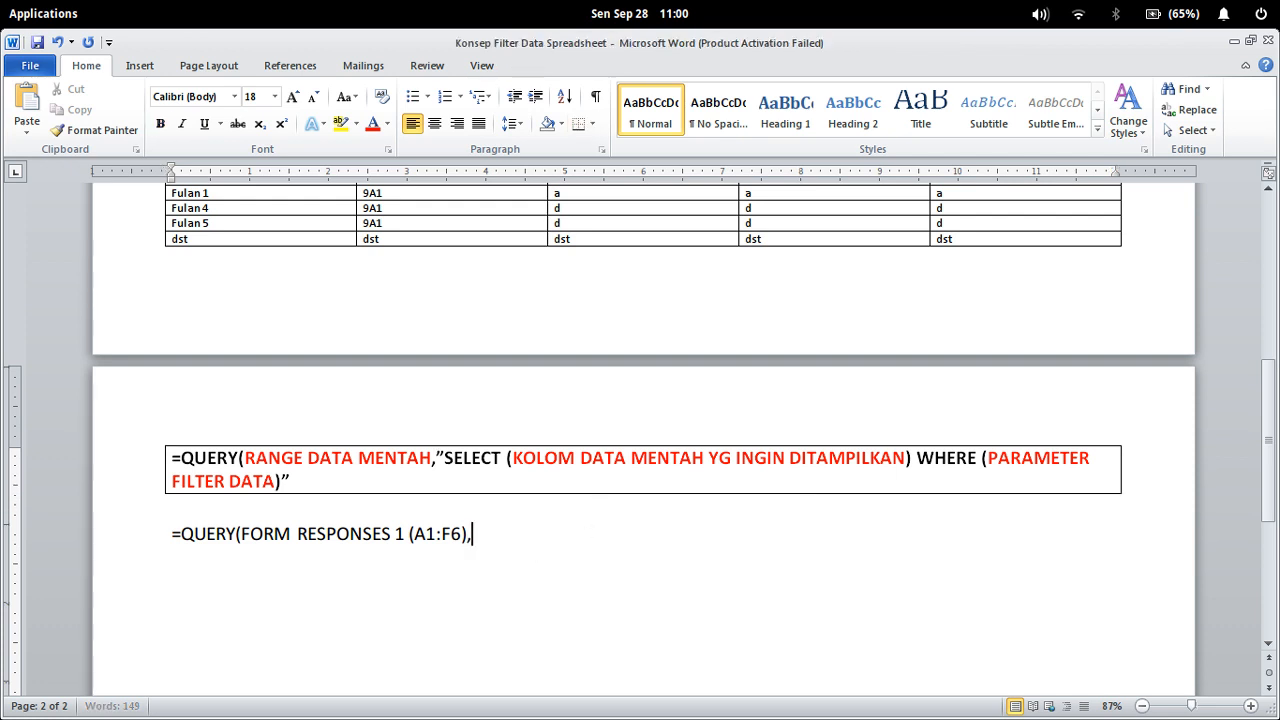
pyautogui.click(440, 458)
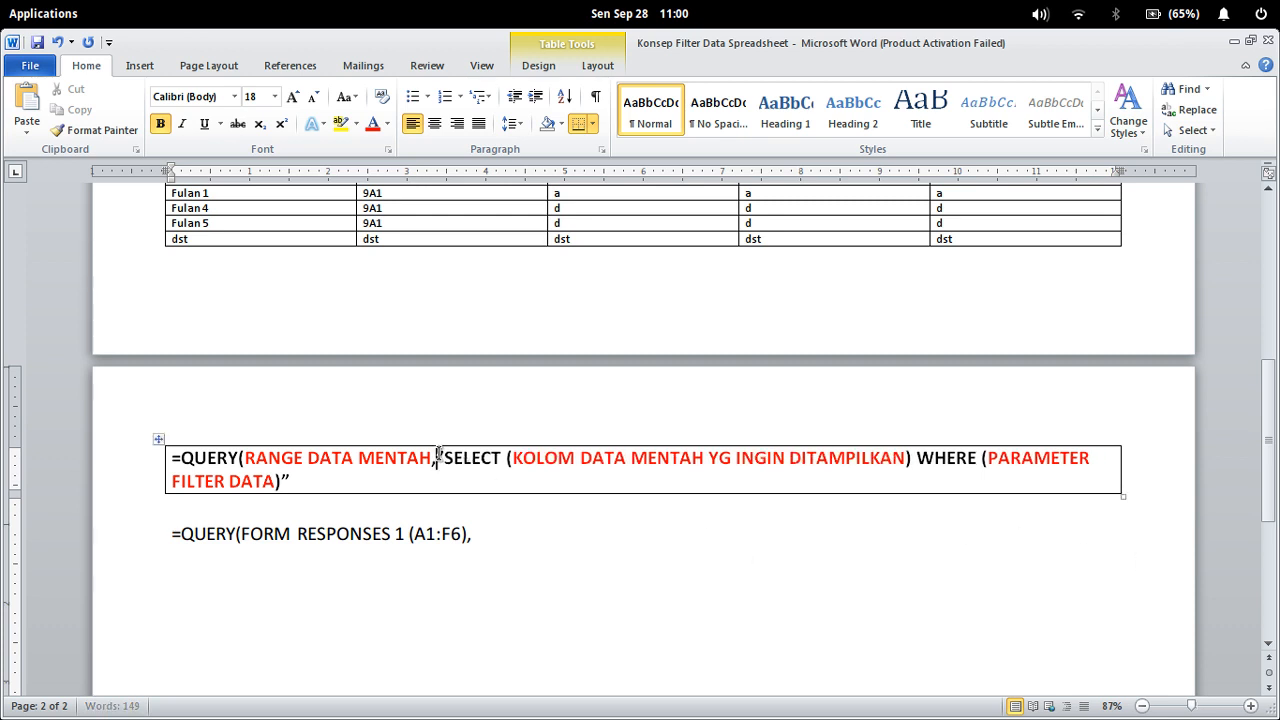
pyautogui.moveTo(436, 458); pyautogui.dragTo(445, 458)
pyautogui.click(521, 540)
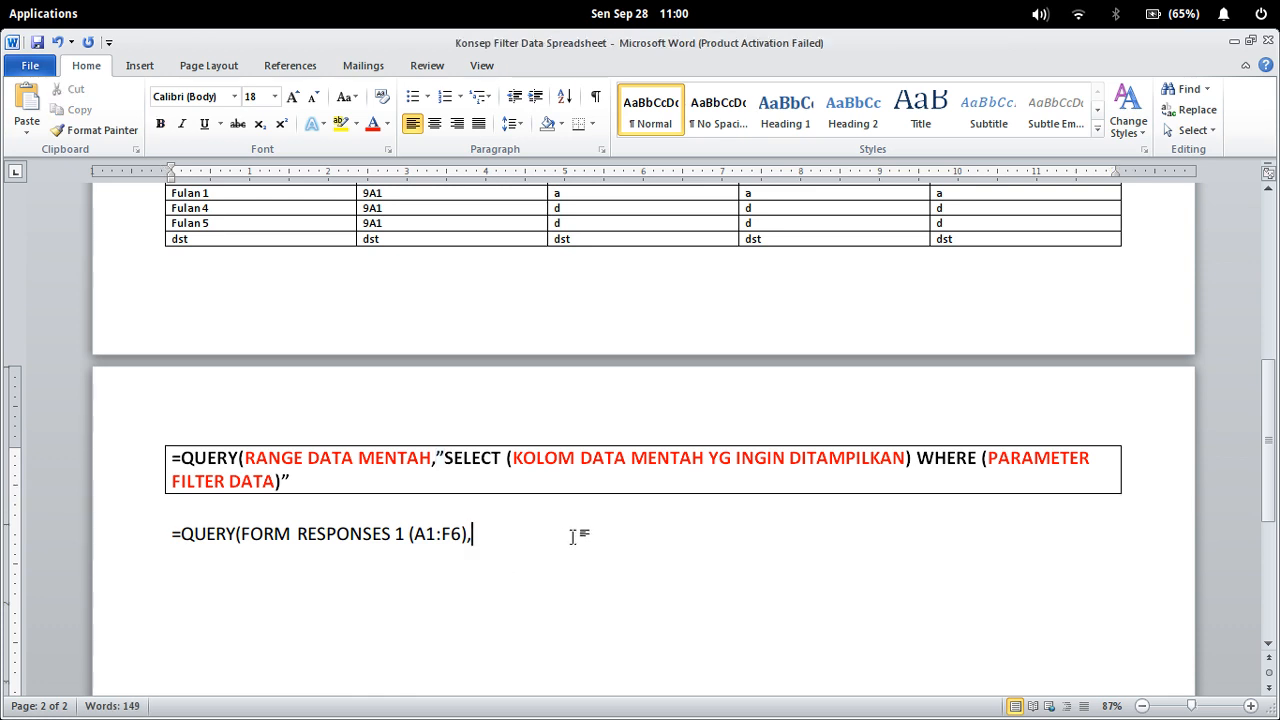
pyautogui.write('”SELECT')
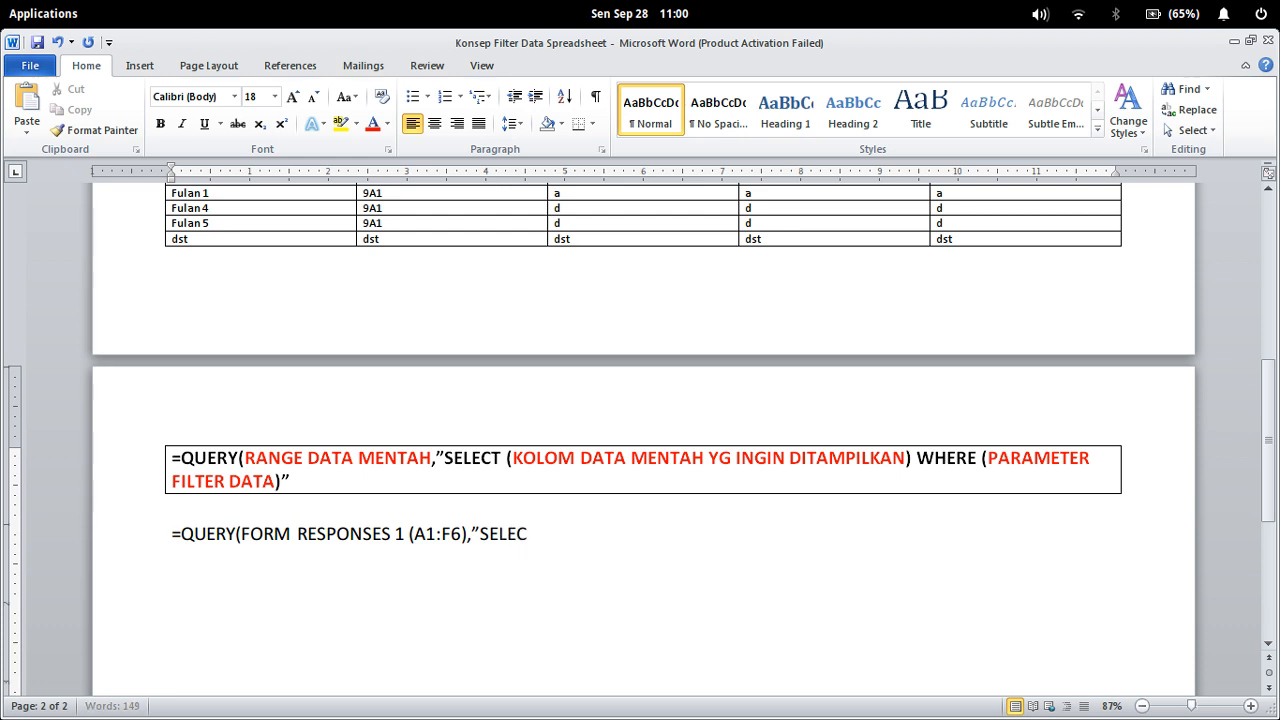
# Step: Highlight "SELECT (KOLOM DATA MENTAH YG INGIN DITAMPILKAN)" in the template and relate it to the filtered table's headers from Nama to Jawaban 3
pyautogui.click(474, 457)
pyautogui.click(548, 457)
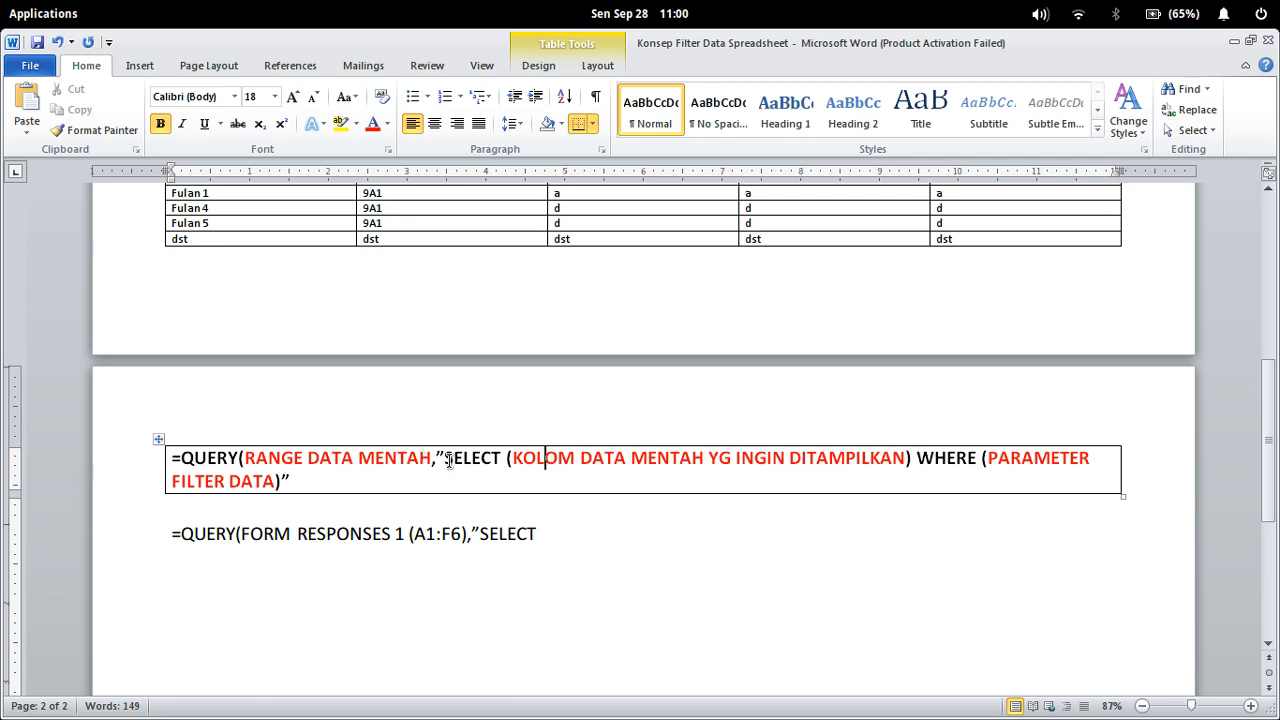
pyautogui.moveTo(446, 460); pyautogui.dragTo(921, 462)
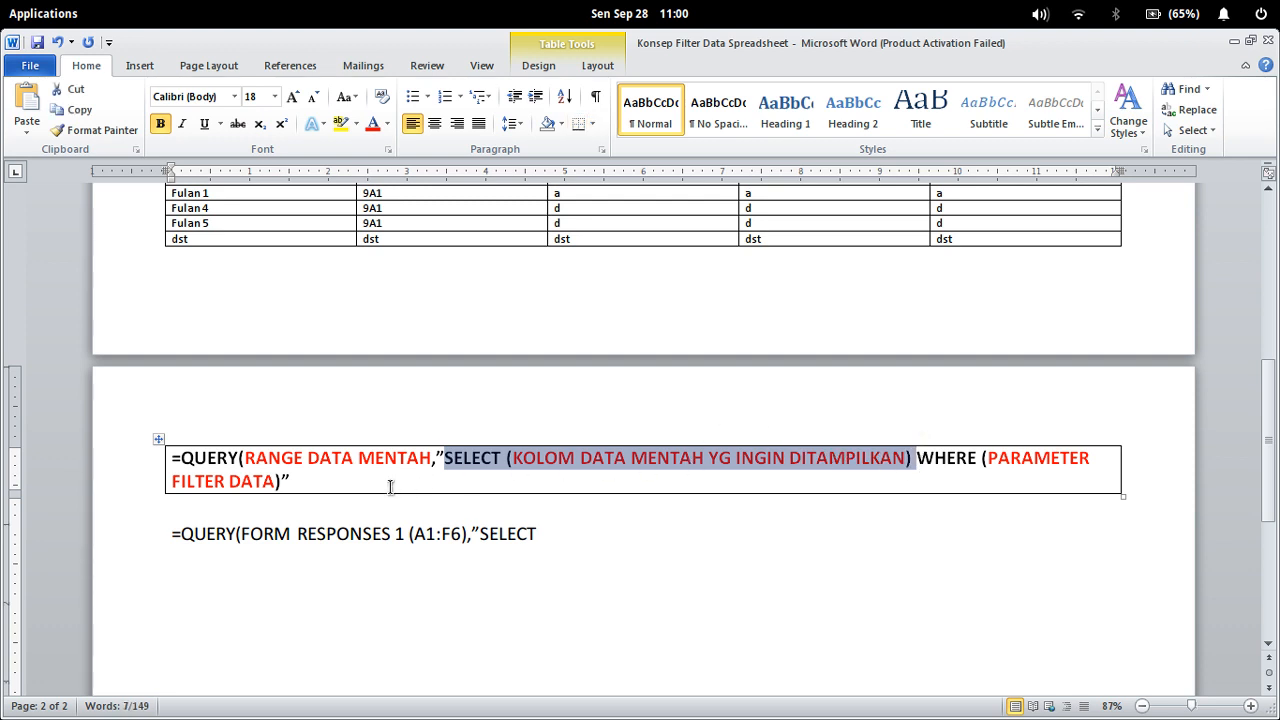
pyautogui.scroll(2, 391, 486)
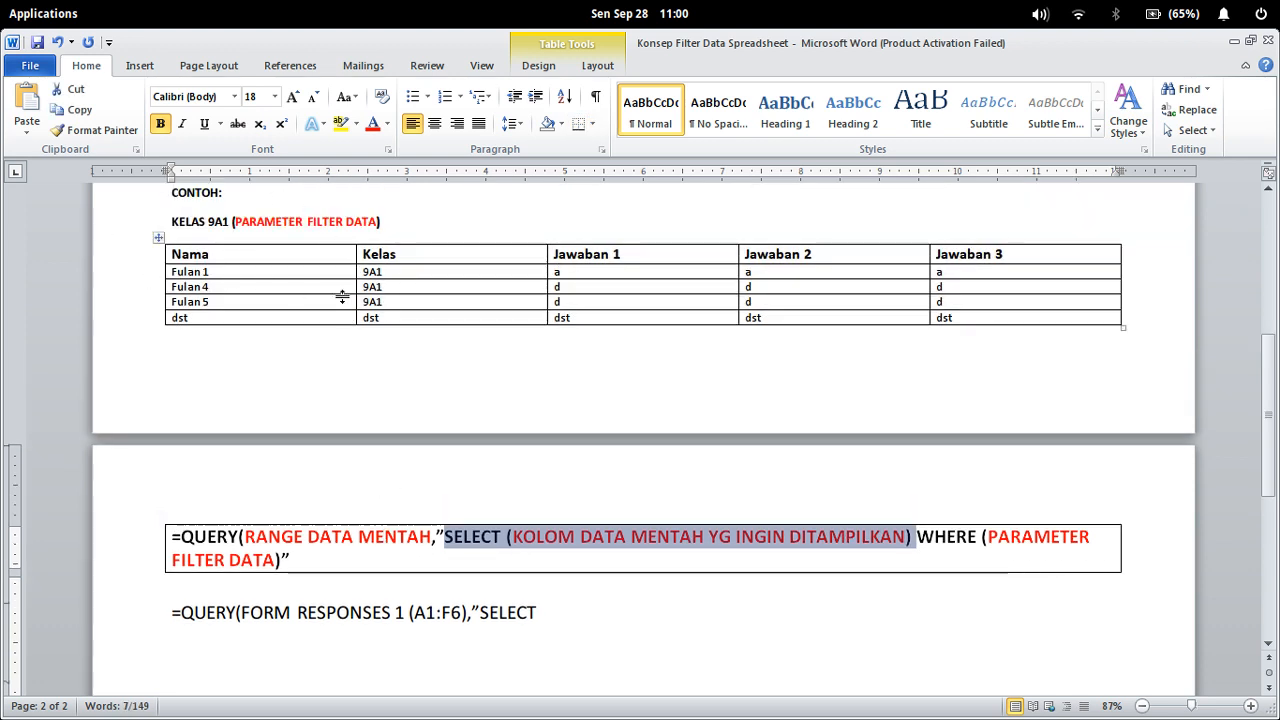
pyautogui.scroll(1, 262, 290)
pyautogui.scroll(1, 272, 315)
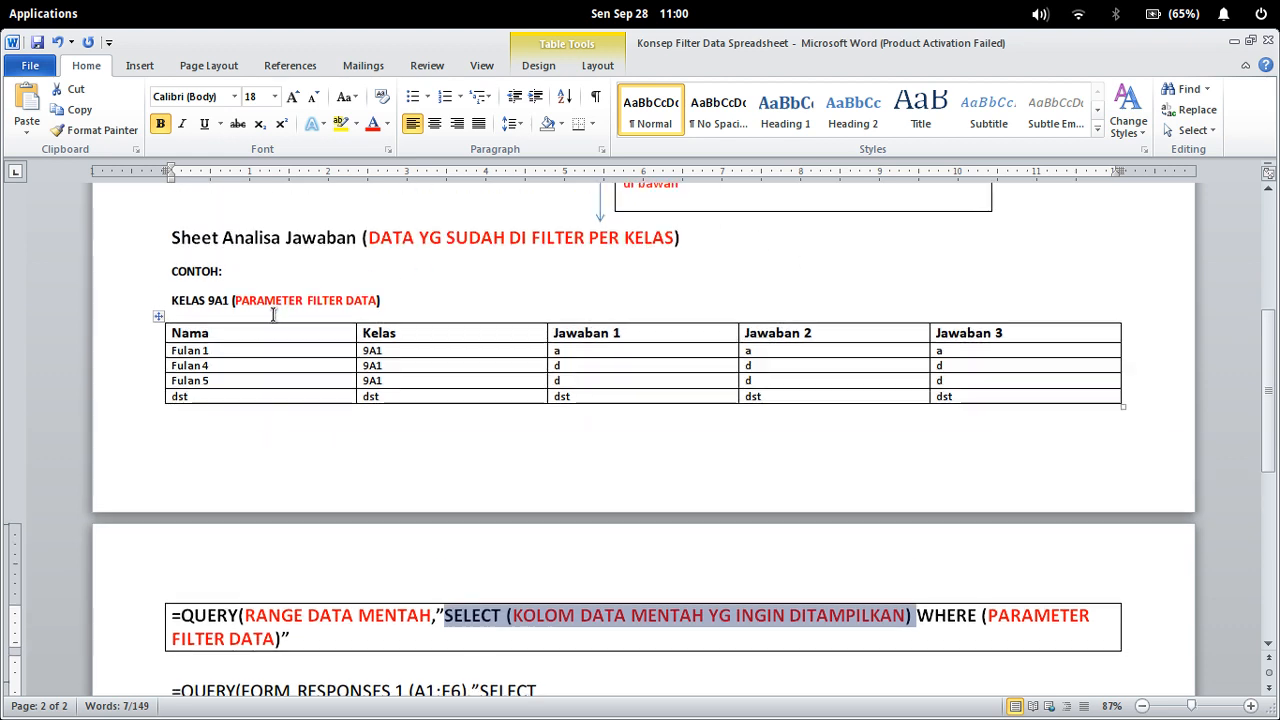
pyautogui.click(182, 338)
pyautogui.click(517, 330)
pyautogui.click(650, 330)
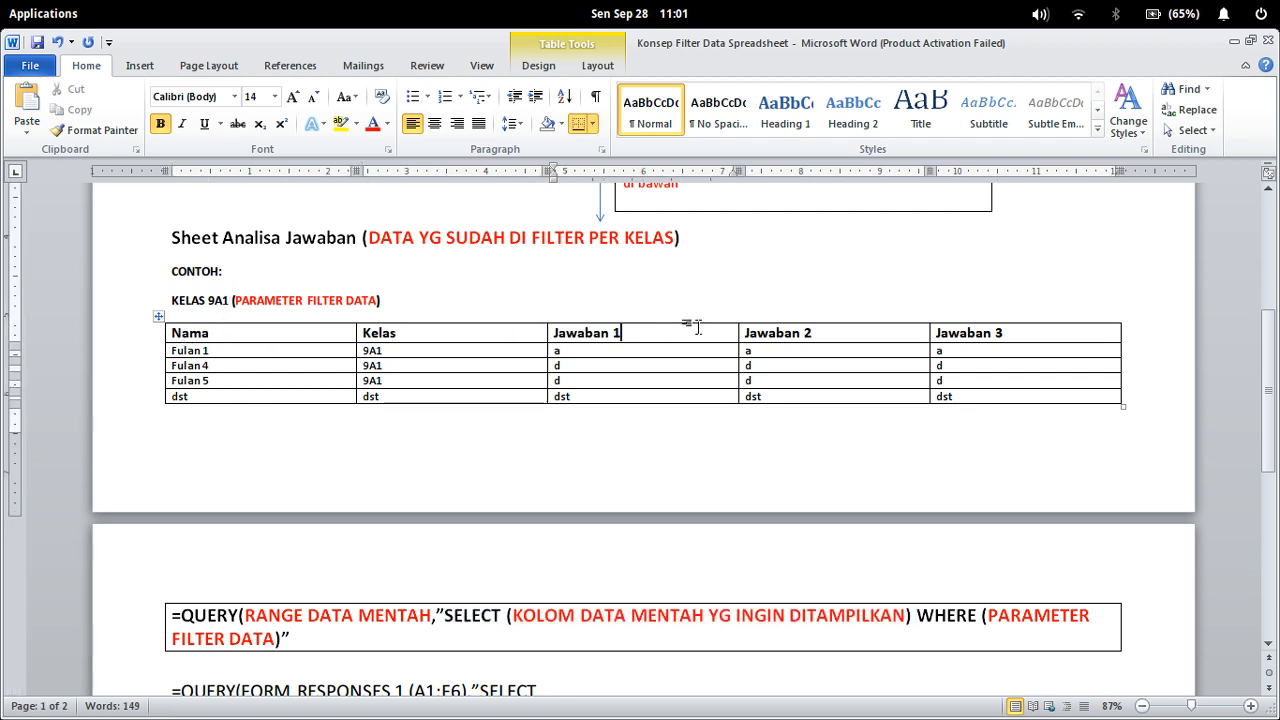
pyautogui.click(1034, 334)
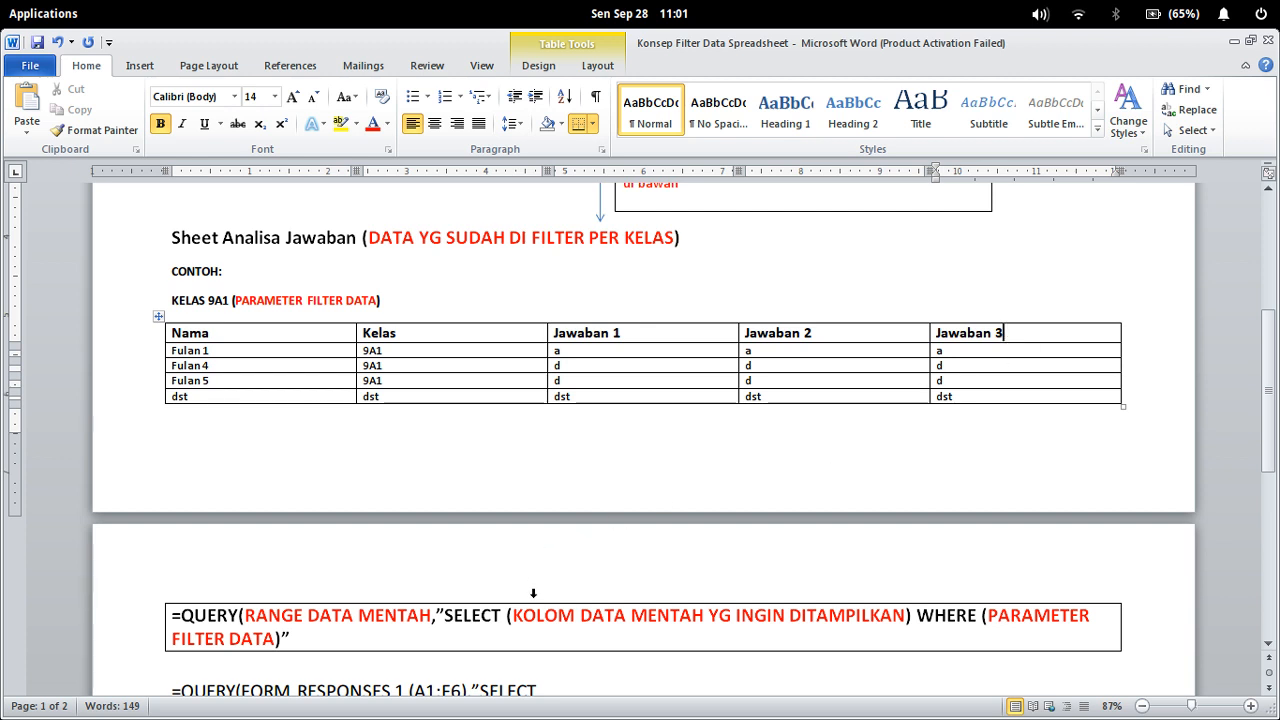
pyautogui.click(514, 620)
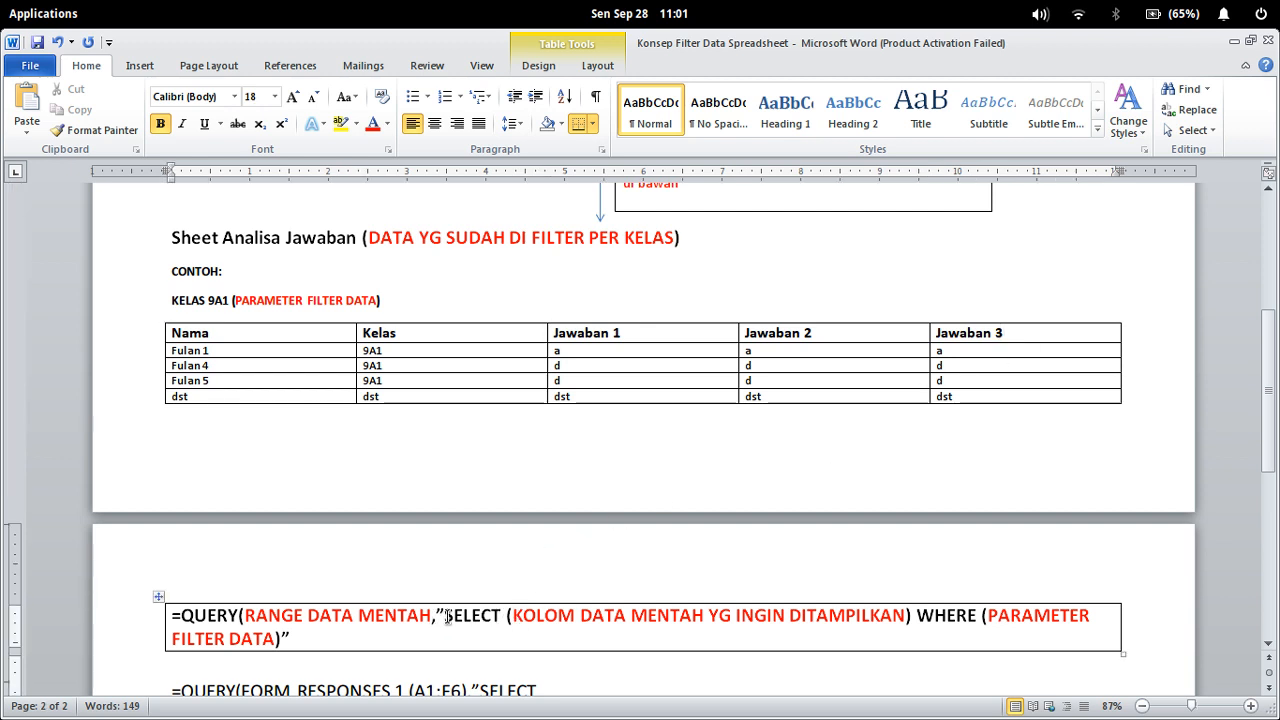
pyautogui.moveTo(444, 617); pyautogui.dragTo(905, 622)
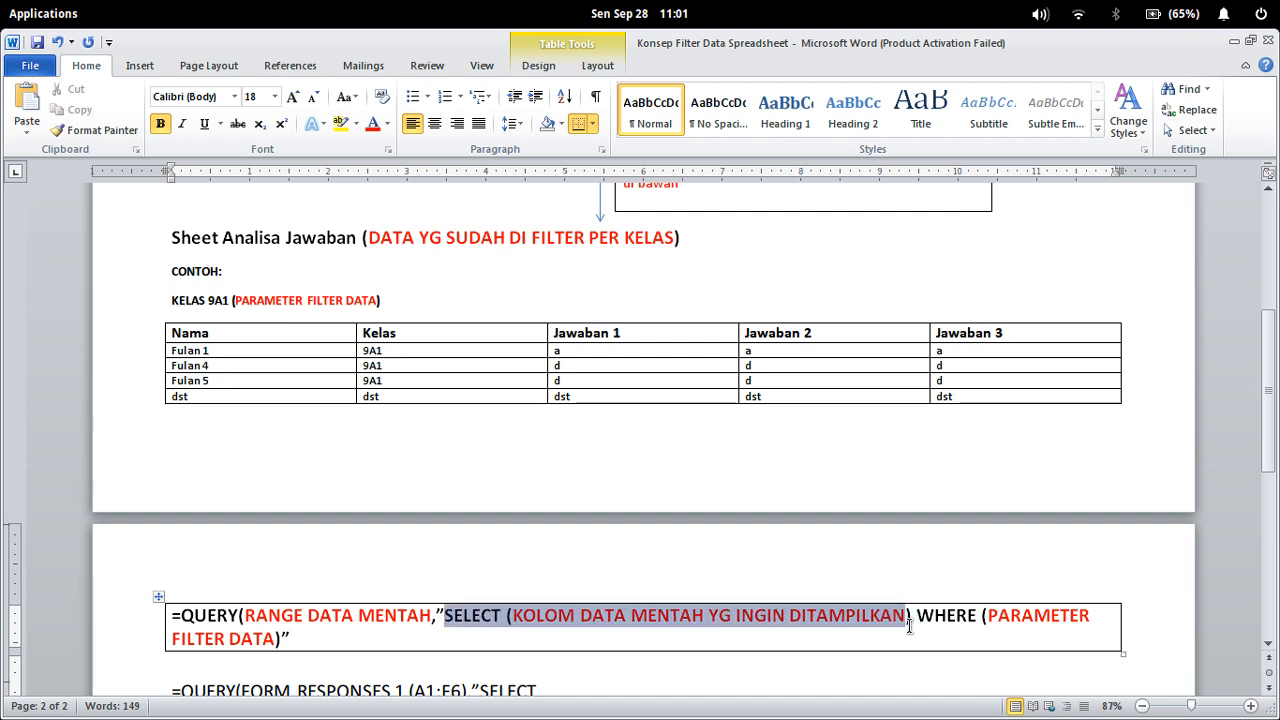
pyautogui.click(563, 617)
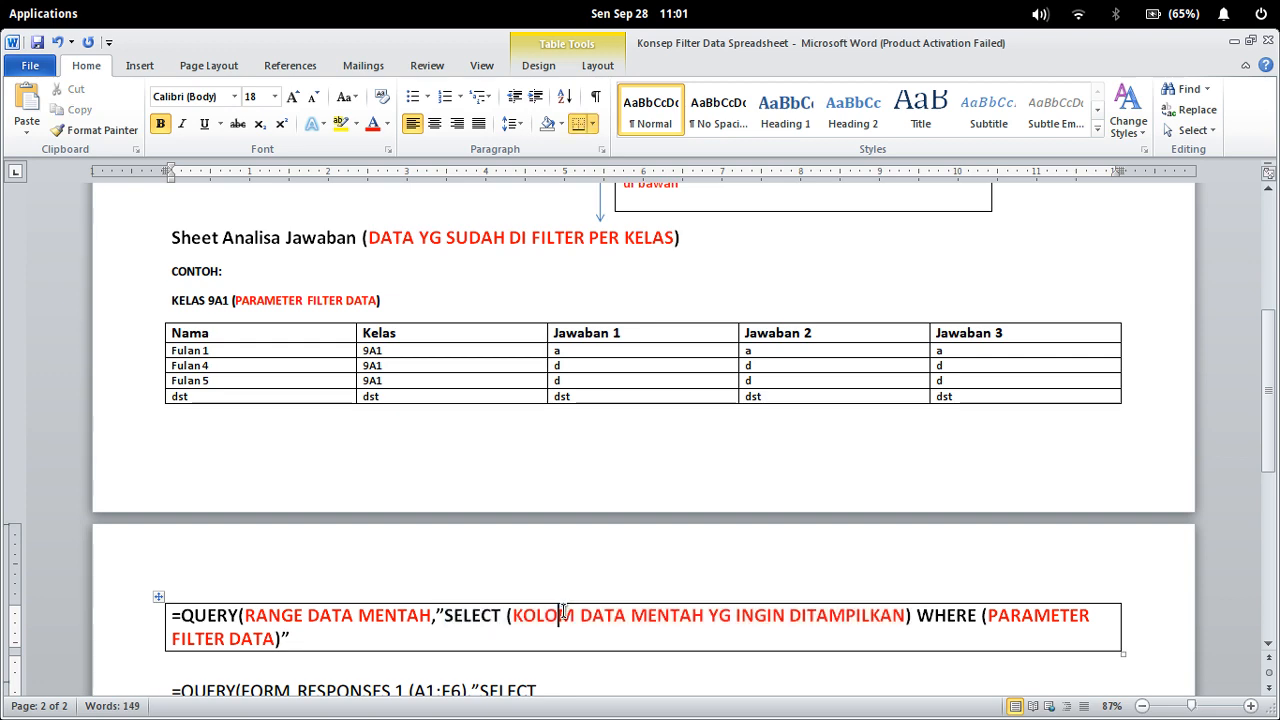
# Step: Check the column letters in the raw Form Responses 1 table and add "B,C,D,E,F" after SELECT in the example formula
pyautogui.scroll(3, 564, 630)
pyautogui.scroll(2, 565, 632)
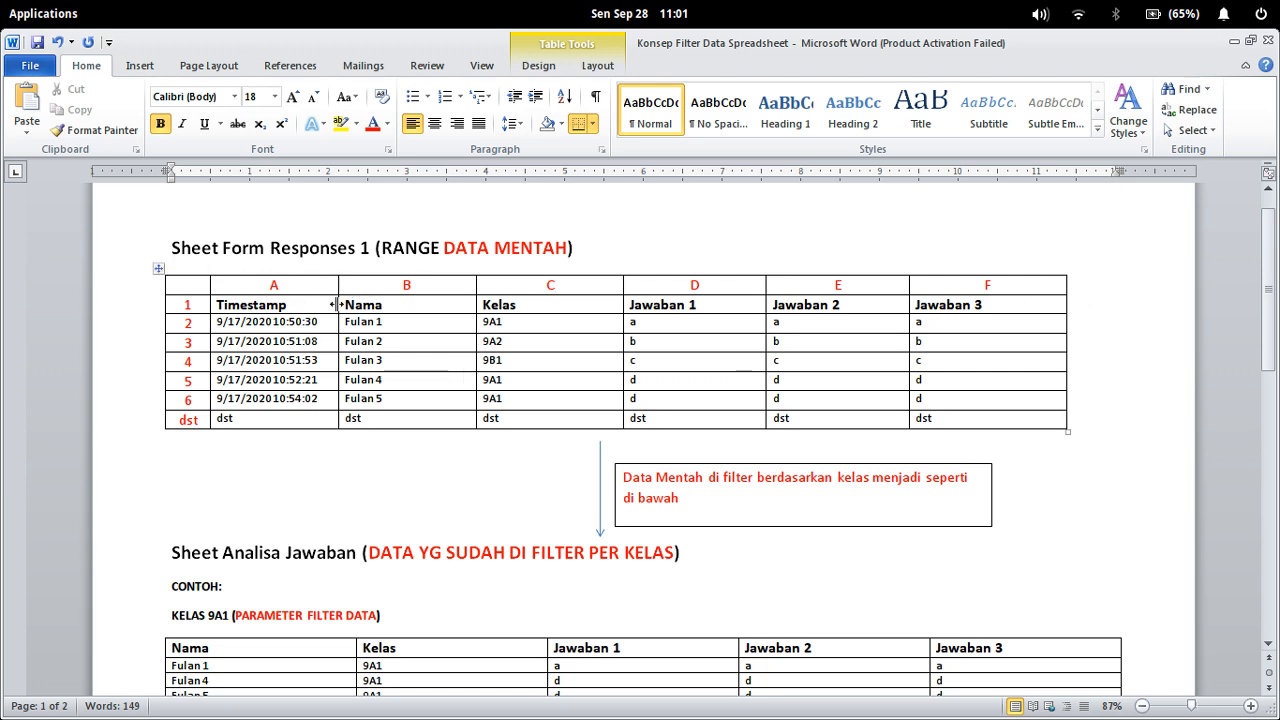
pyautogui.scroll(-3, 367, 312)
pyautogui.scroll(-3, 367, 312)
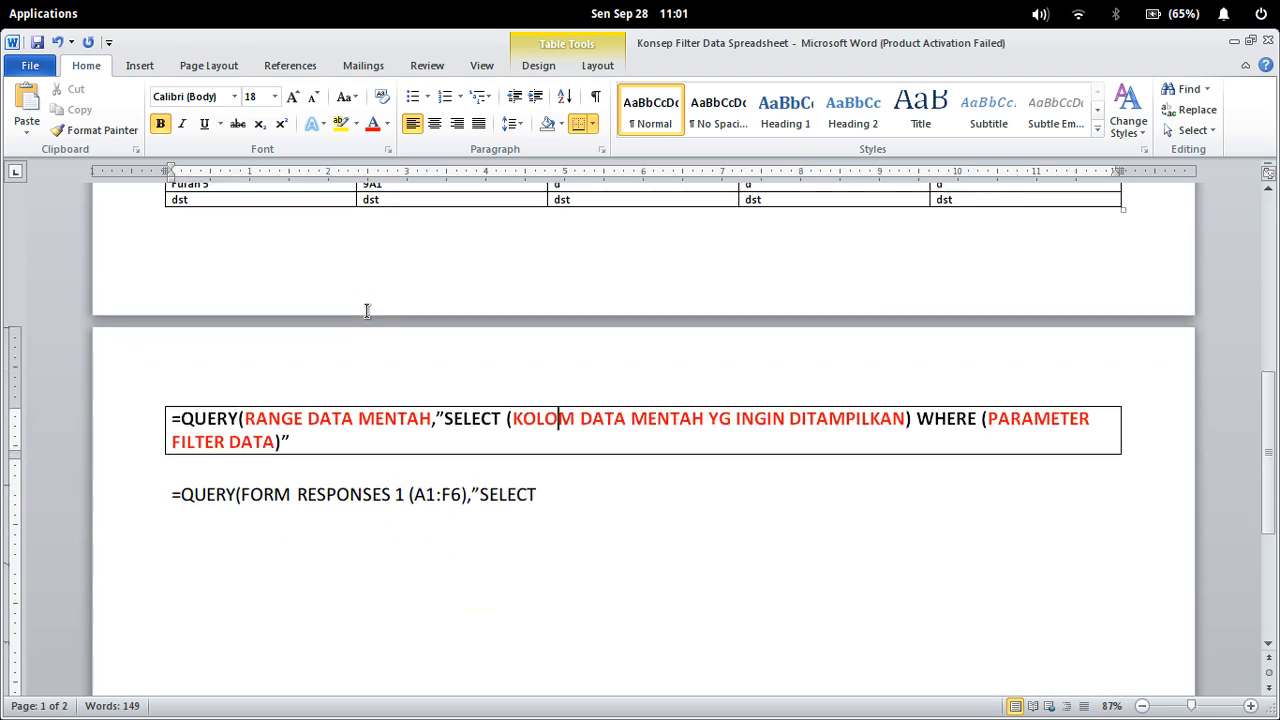
pyautogui.click(551, 492)
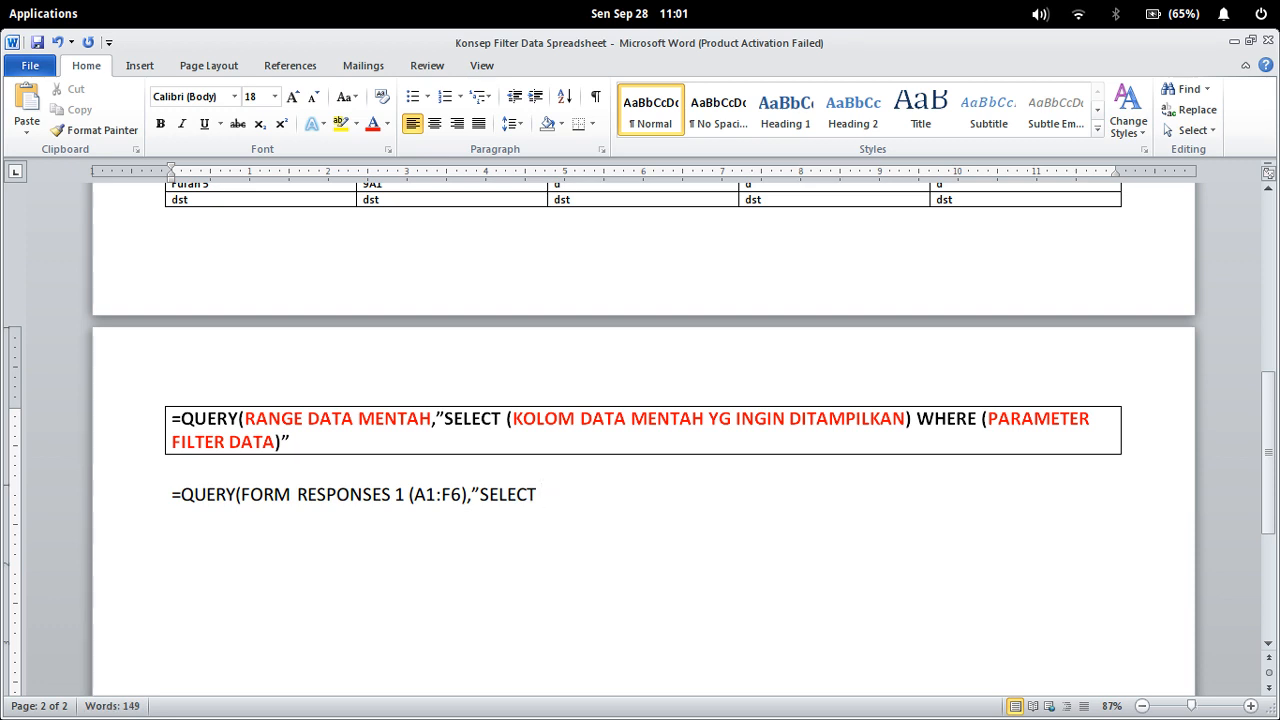
pyautogui.write('B,C,D,E,F')
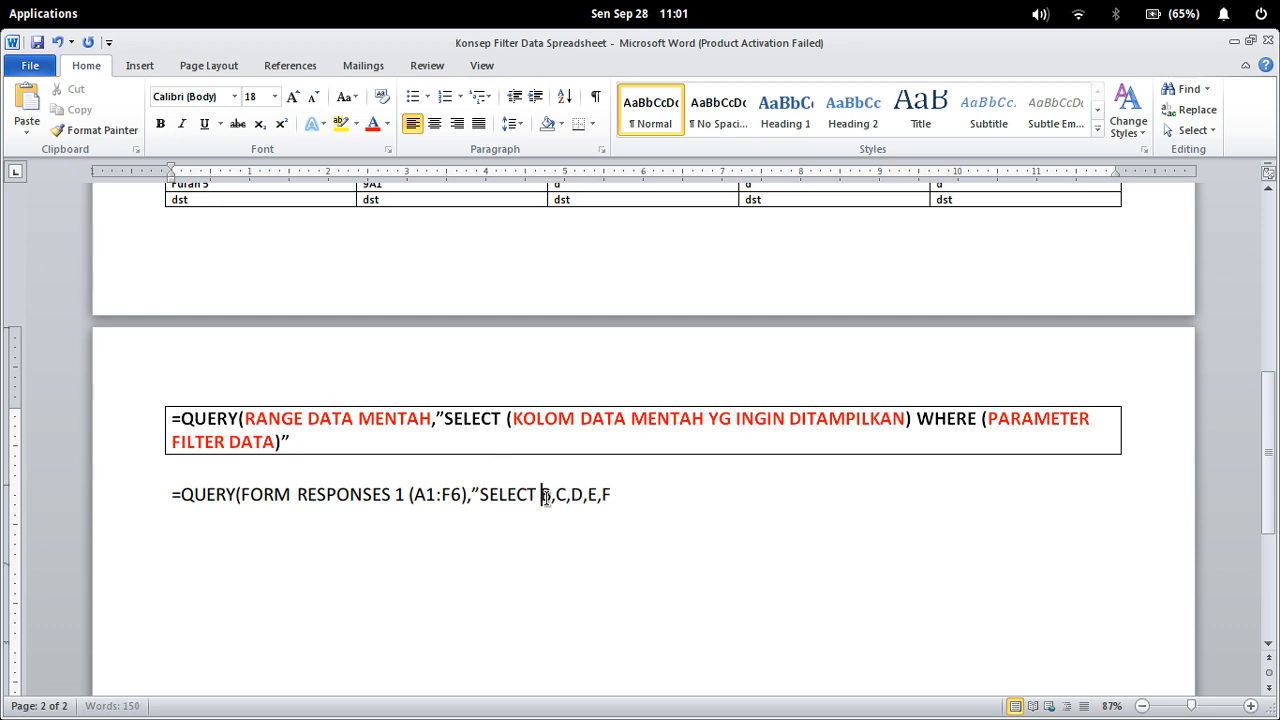
# Step: Compare the example's column list with the filtered table's headers and append "WHERE" to the formula
pyautogui.moveTo(541, 495); pyautogui.dragTo(620, 500)
pyautogui.scroll(4, 734, 534)
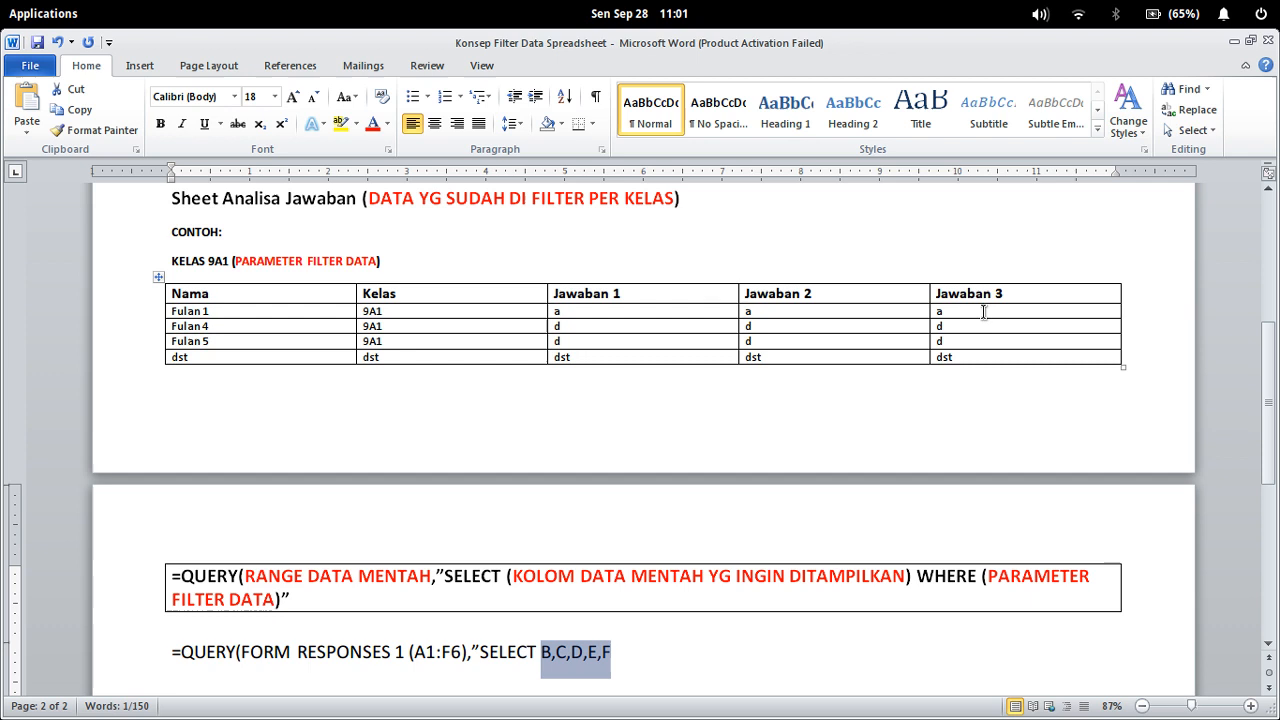
pyautogui.click(621, 652)
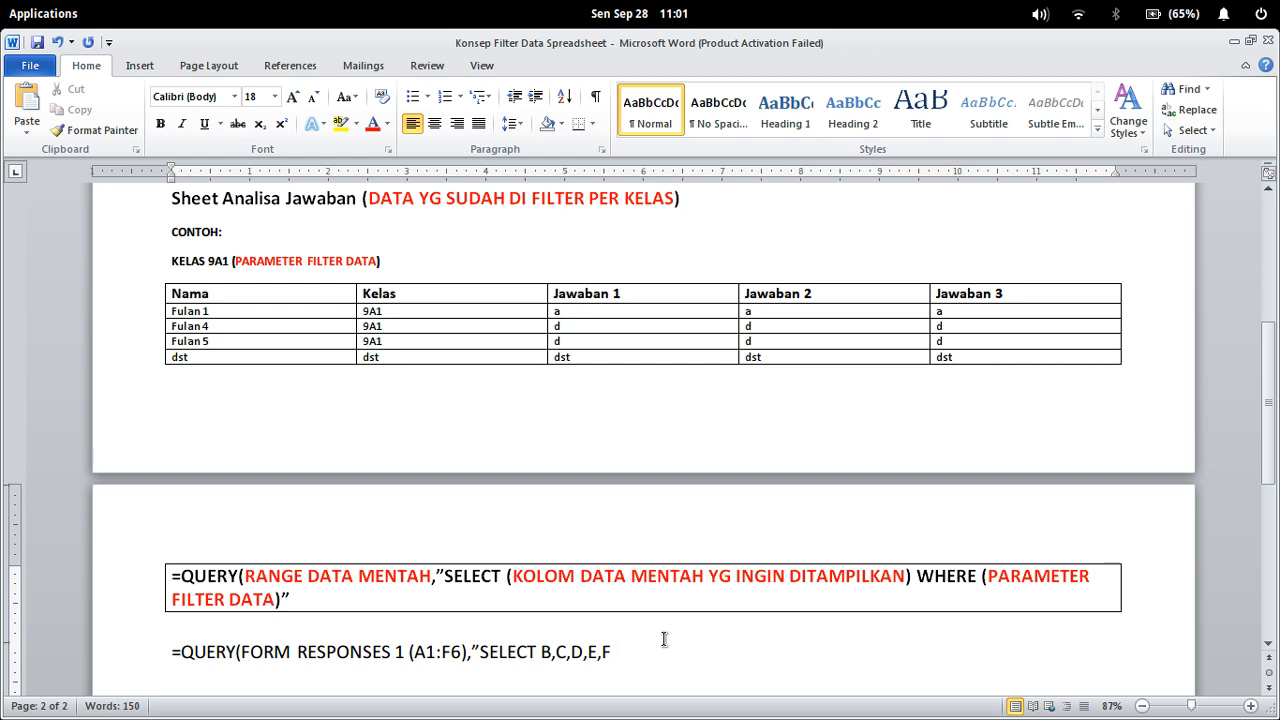
pyautogui.write('WHERE')
# Step: Highlight "WHERE (PARAMETER FILTER DATA" in the template and compare it with SELECT and WHERE in the example formula
pyautogui.click(966, 576)
pyautogui.moveTo(918, 578); pyautogui.dragTo(279, 600)
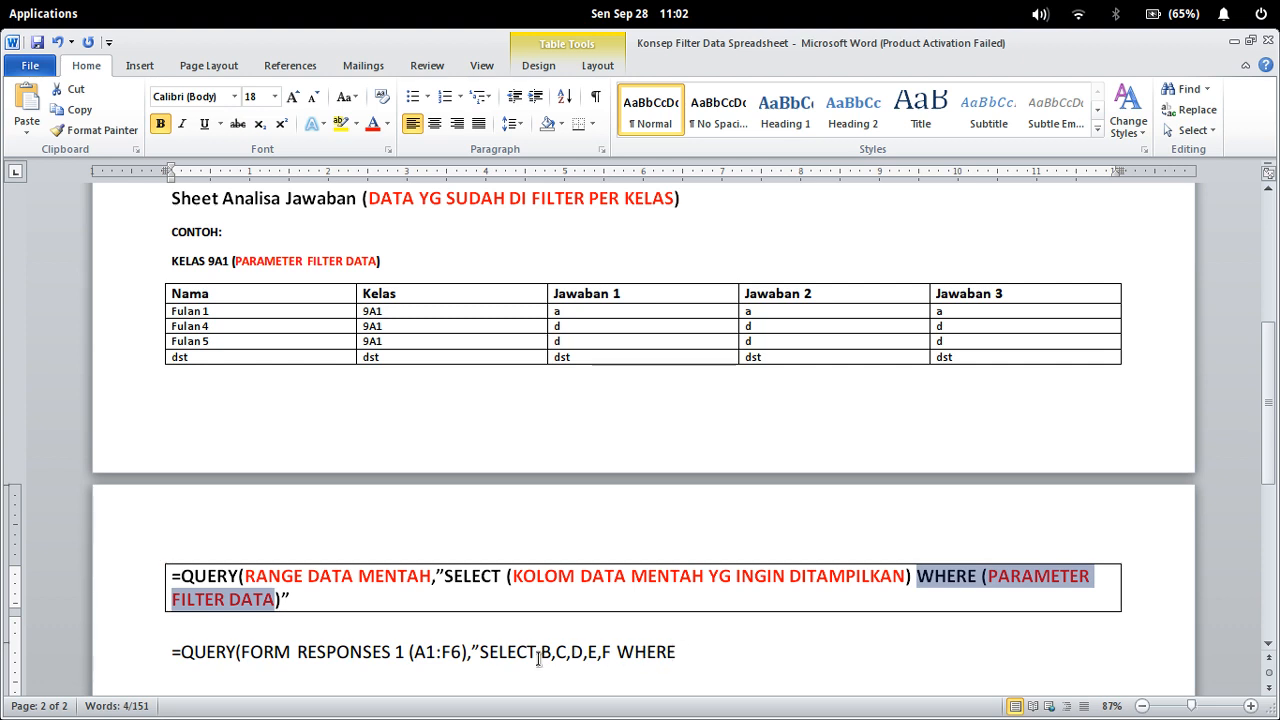
pyautogui.moveTo(481, 652); pyautogui.dragTo(507, 652)
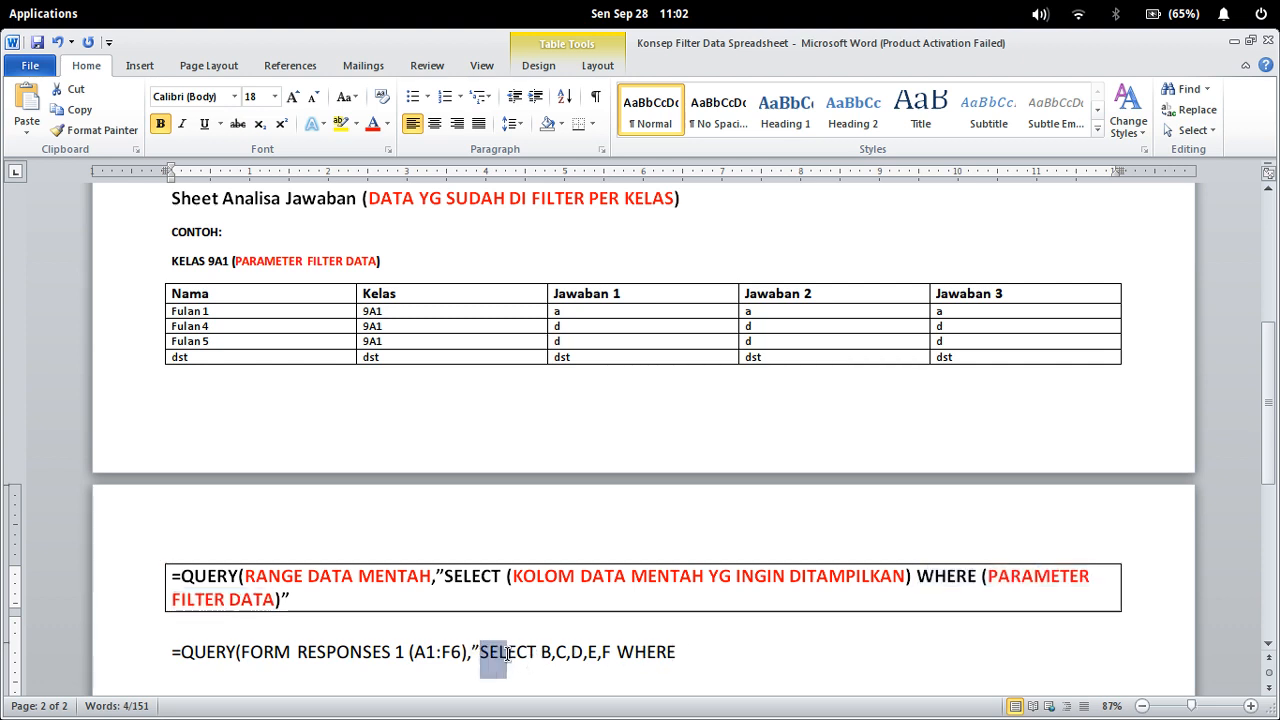
pyautogui.click(650, 655)
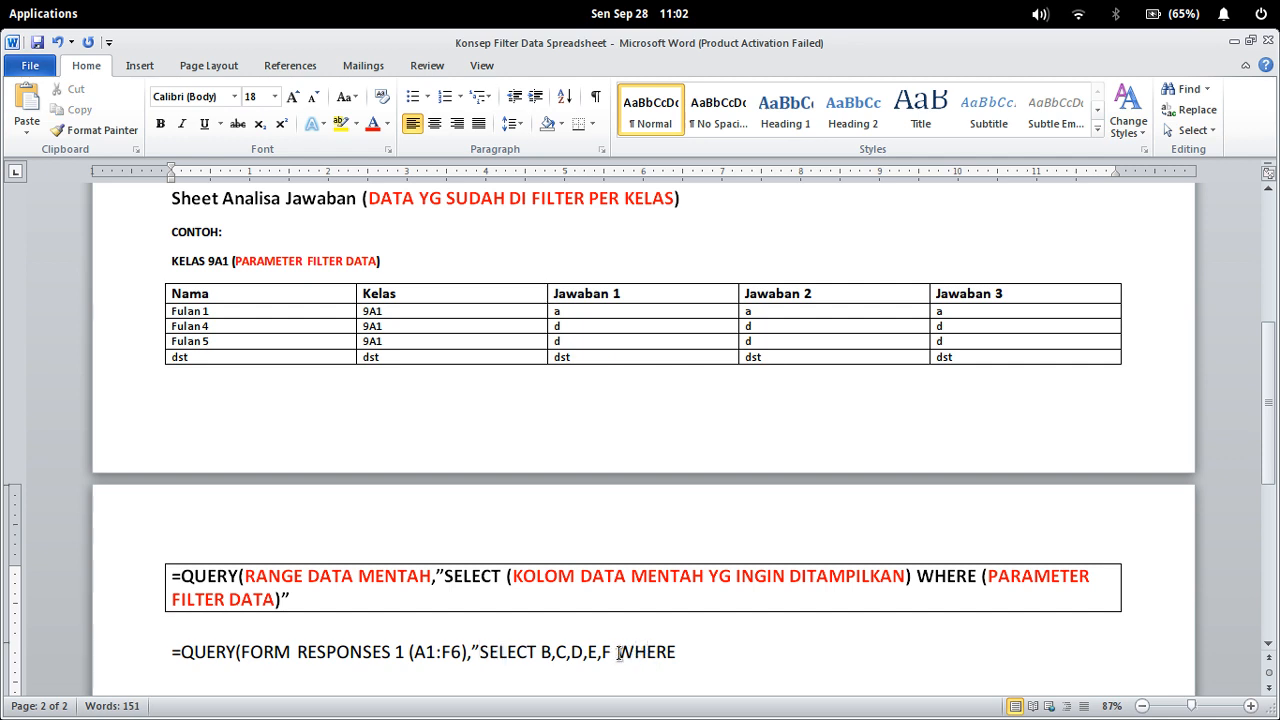
pyautogui.moveTo(619, 652); pyautogui.dragTo(734, 656)
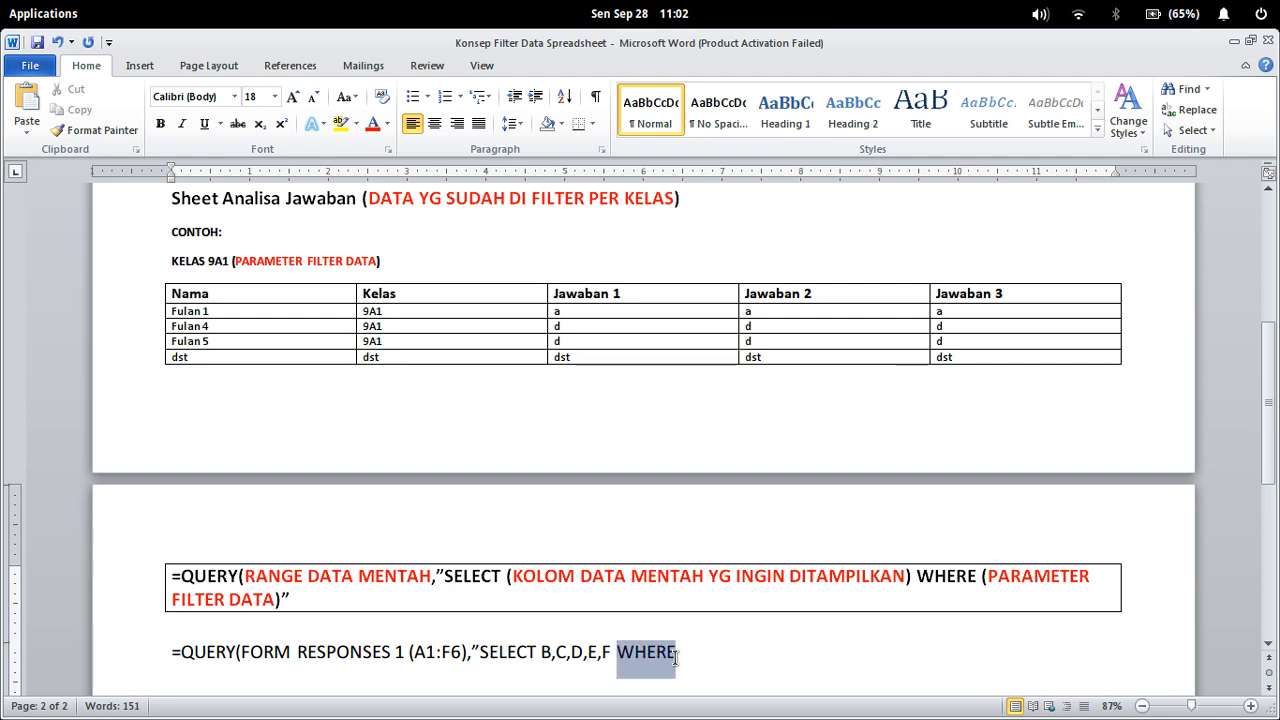
pyautogui.click(1024, 576)
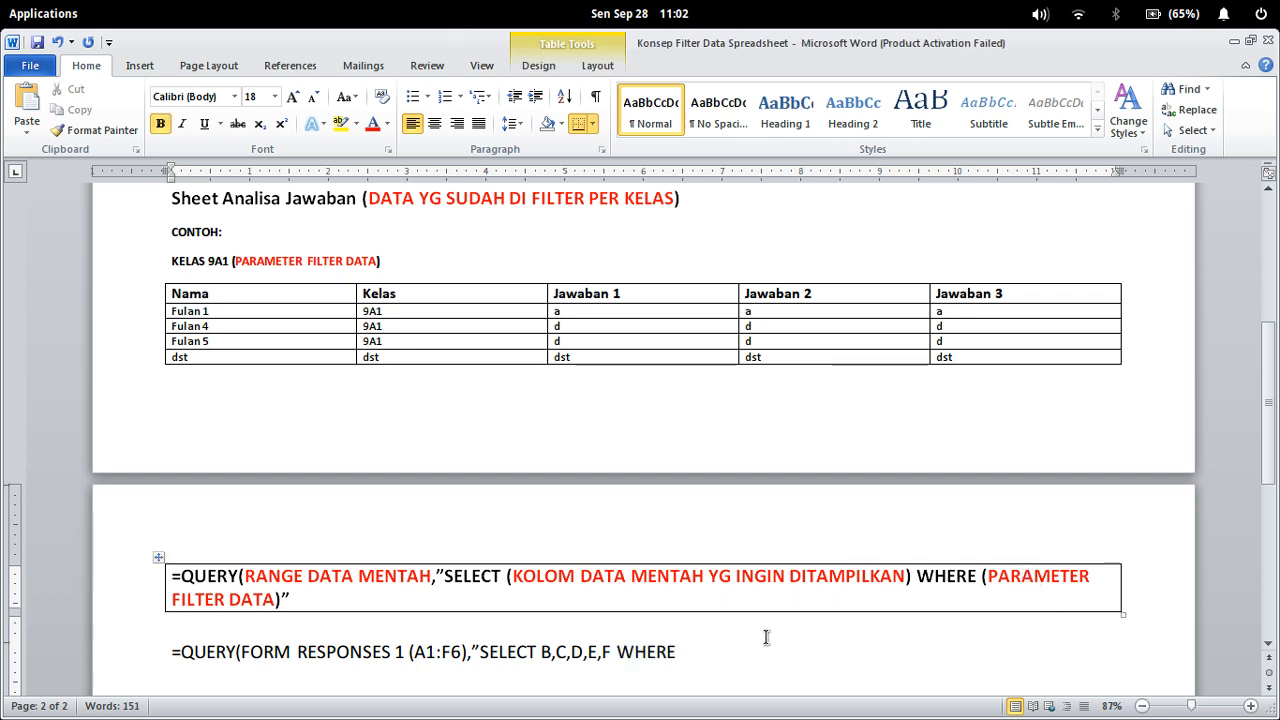
pyautogui.moveTo(602, 652); pyautogui.dragTo(718, 645)
# Step: Refer to the KELAS 9A1 filter parameter label and add the condition "KELAS = 9A1" after WHERE in the example formula
pyautogui.scroll(2, 722, 640)
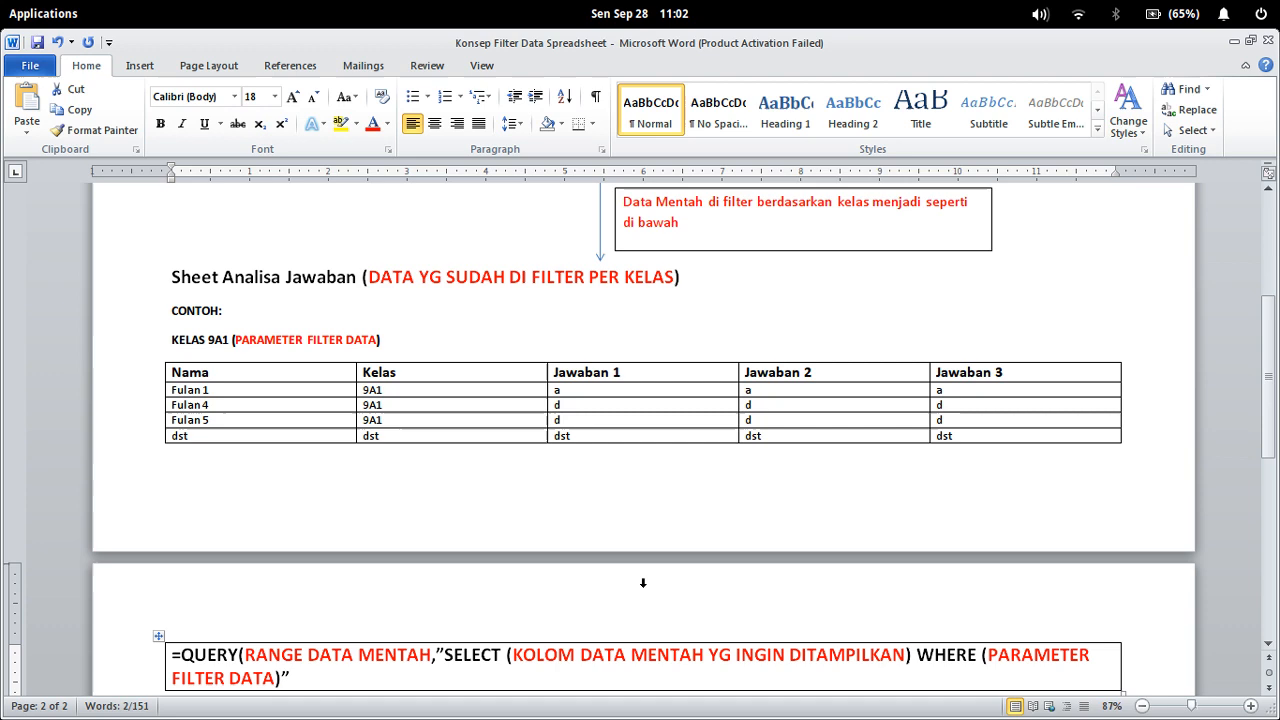
pyautogui.click(279, 347)
pyautogui.scroll(-6, 546, 451)
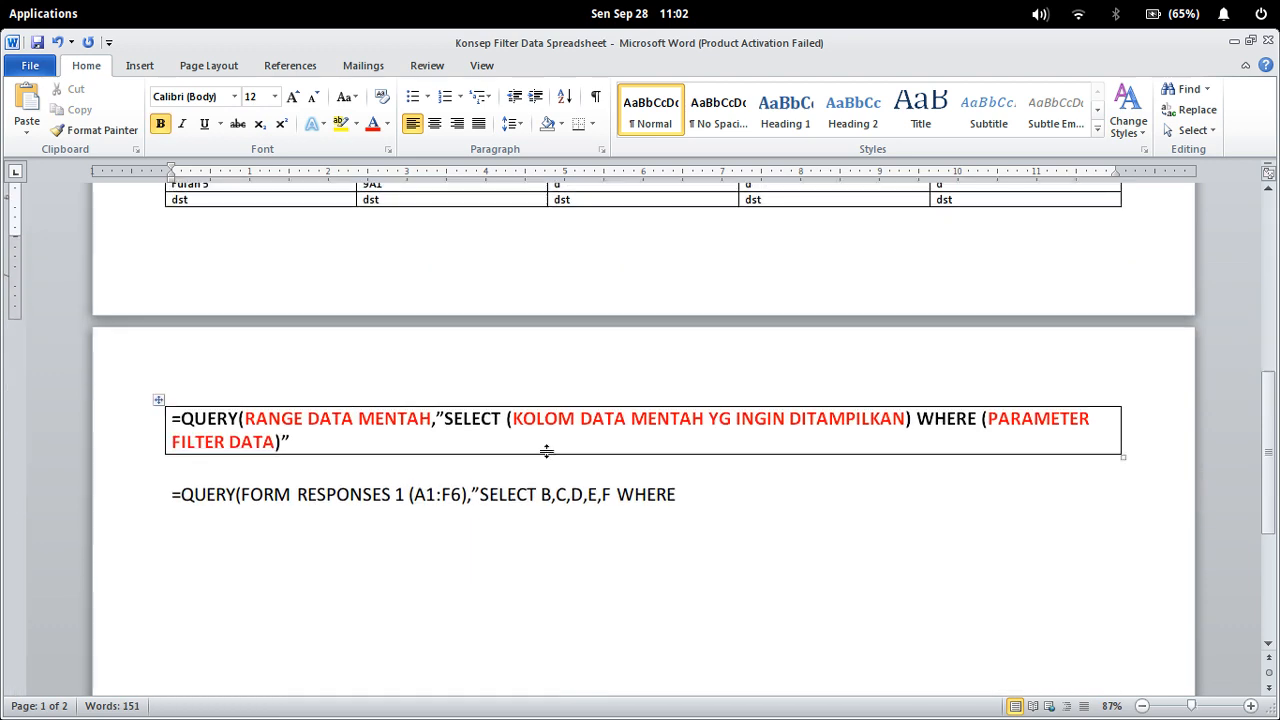
pyautogui.click(711, 498)
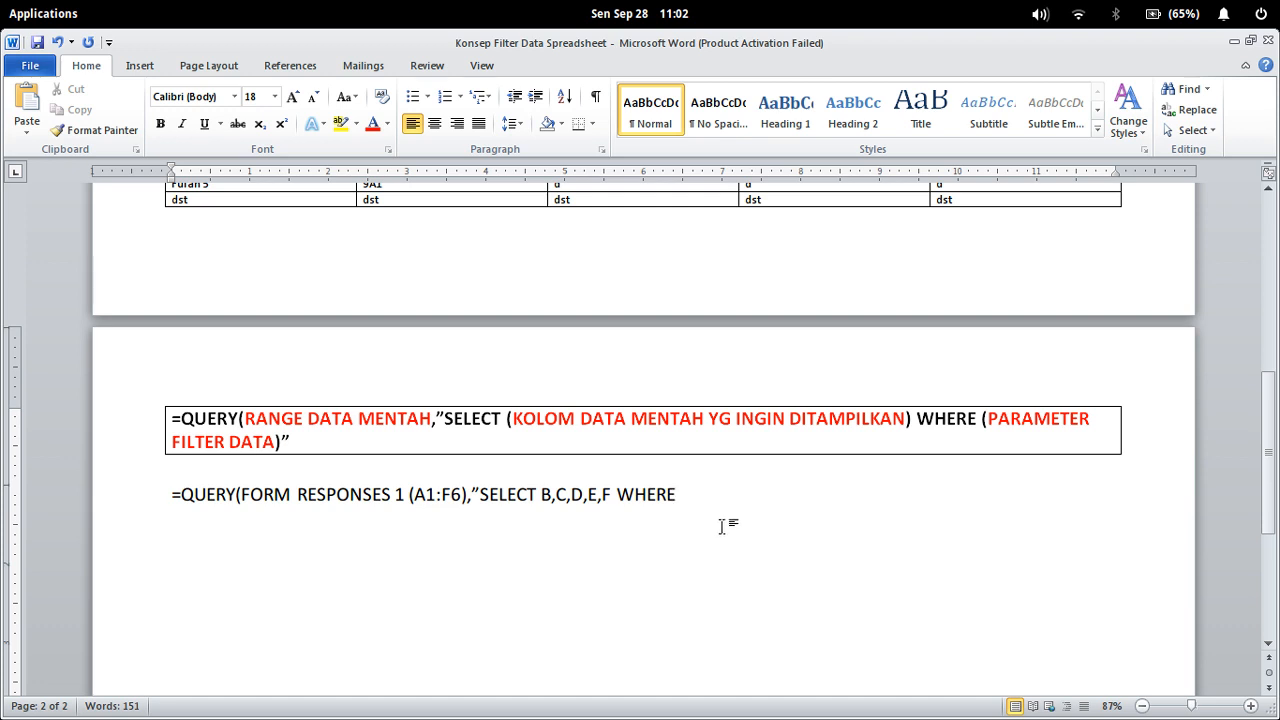
pyautogui.scroll(5, 721, 526)
pyautogui.click(217, 300)
pyautogui.scroll(-2, 640, 440)
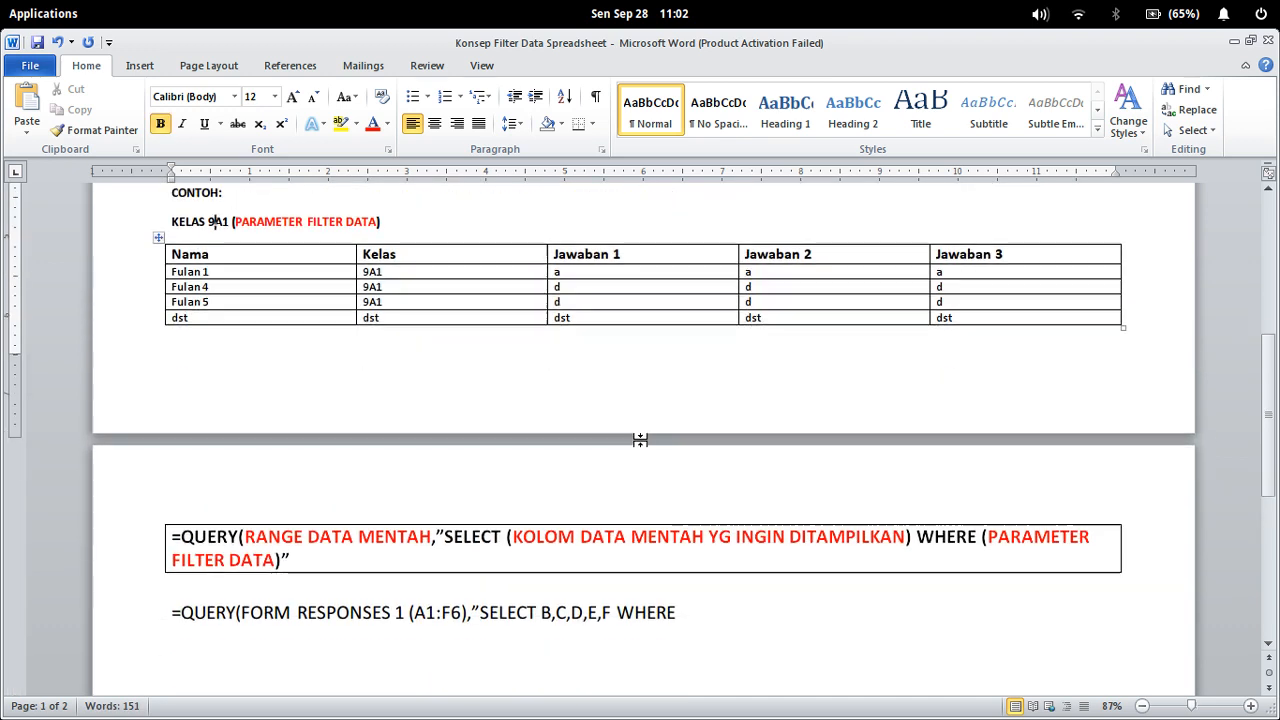
pyautogui.click(765, 614)
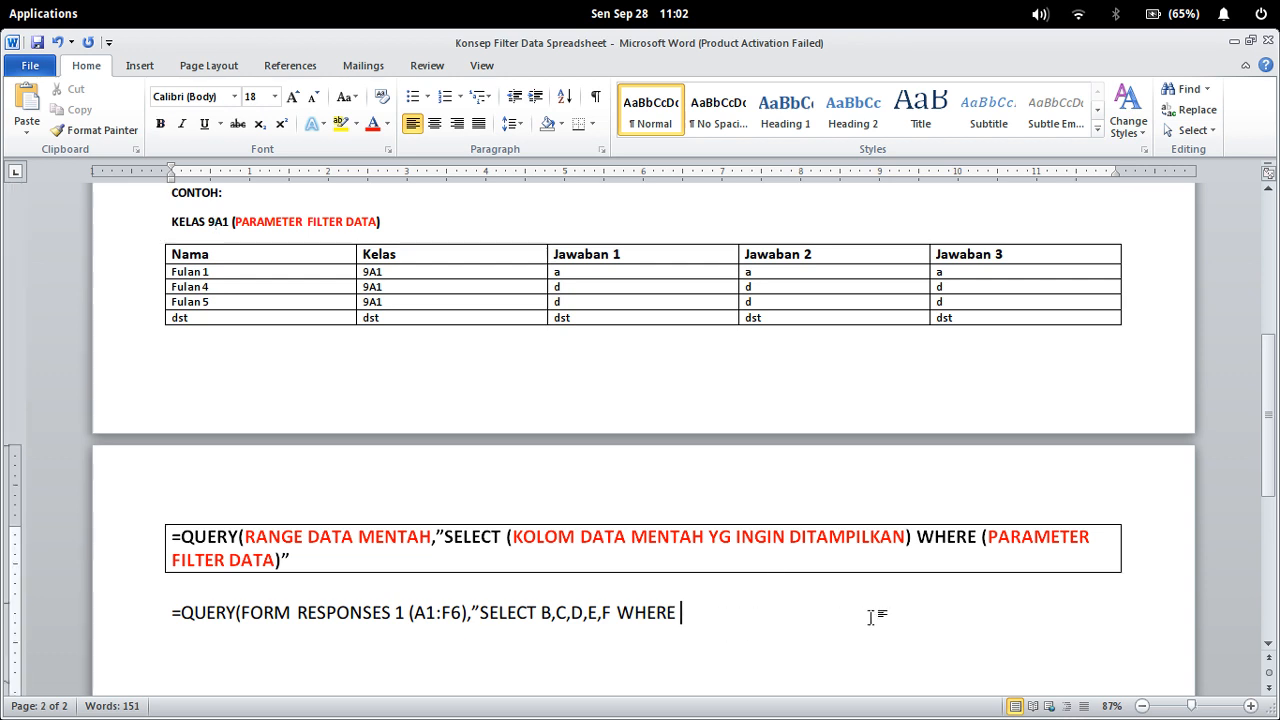
pyautogui.write('KELAS = 9A1')
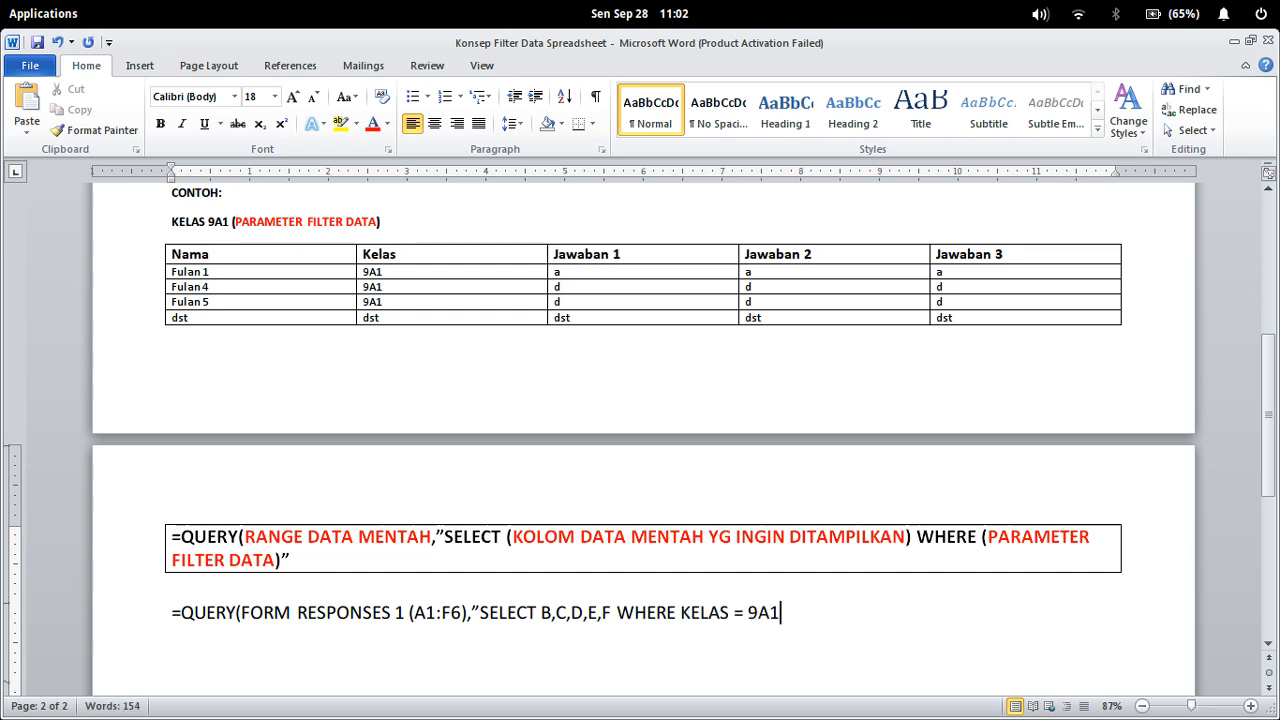
# Step: Close the example formula with a quotation mark and parenthesis, and highlight its A1:F6 range, SELECT and WHERE parts in turn
pyautogui.write('"')
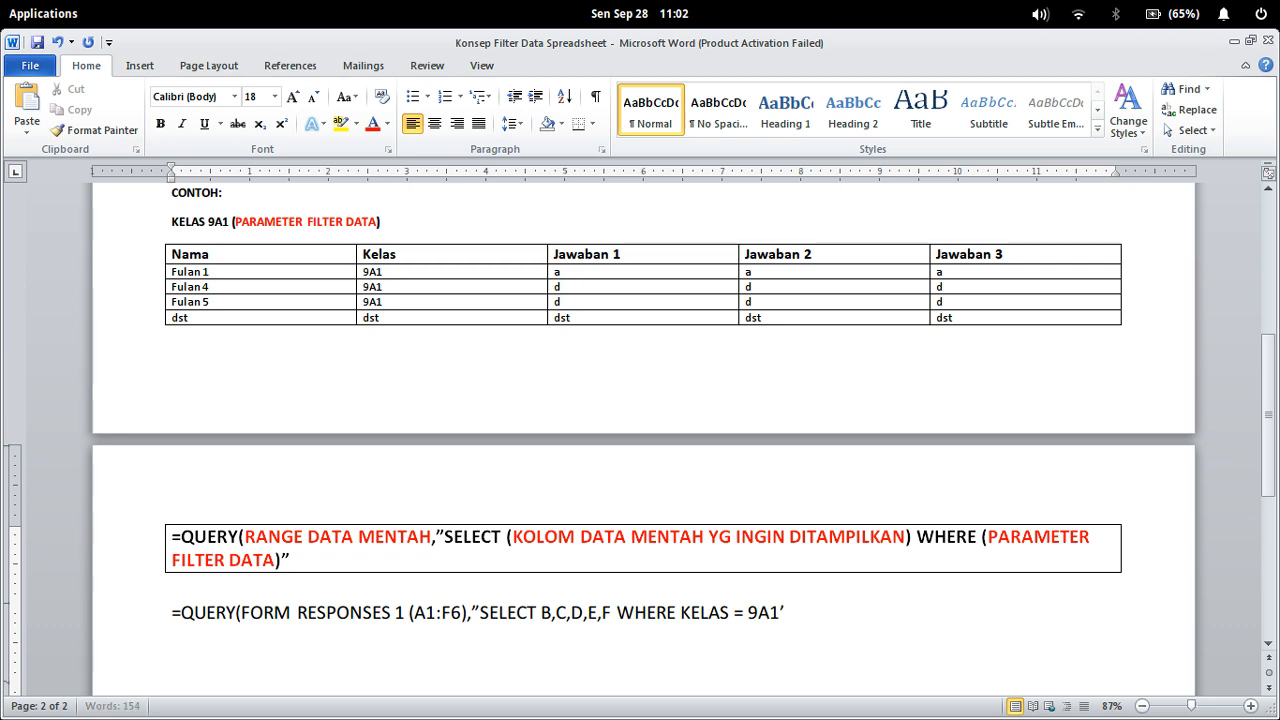
pyautogui.write(')')
pyautogui.moveTo(246, 612); pyautogui.dragTo(447, 611)
pyautogui.click(443, 615)
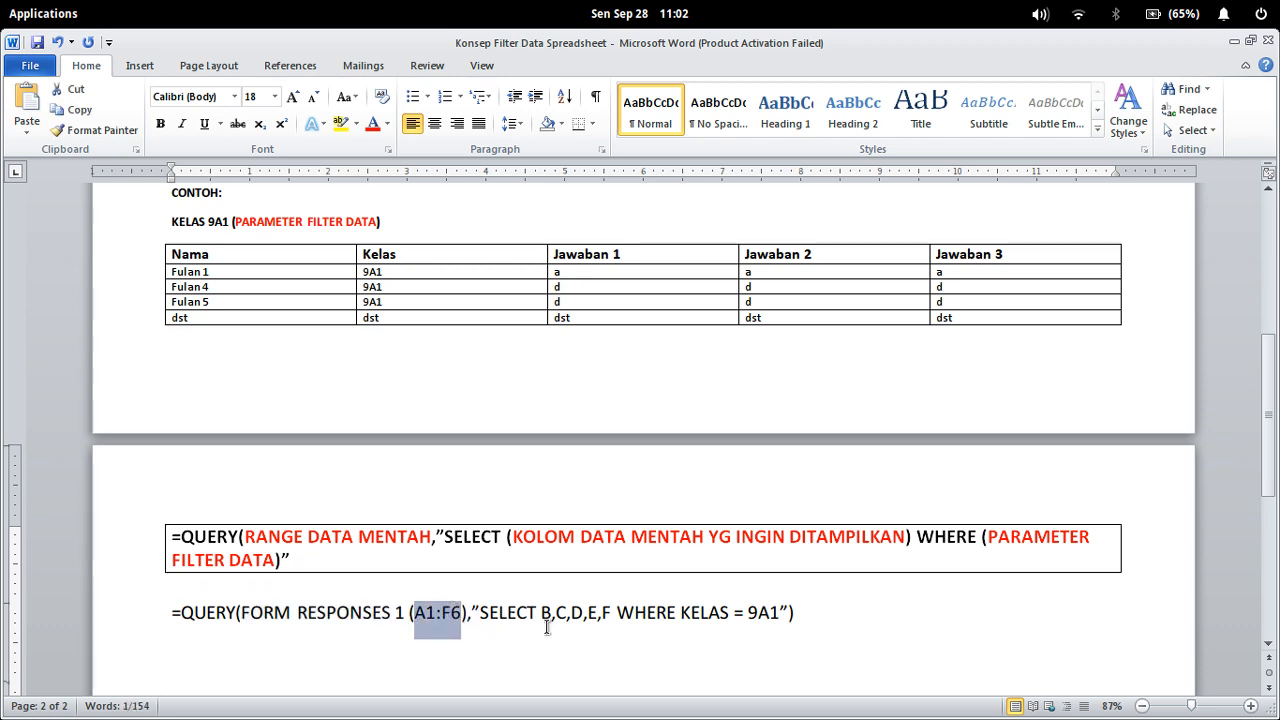
pyautogui.moveTo(479, 614); pyautogui.dragTo(612, 624)
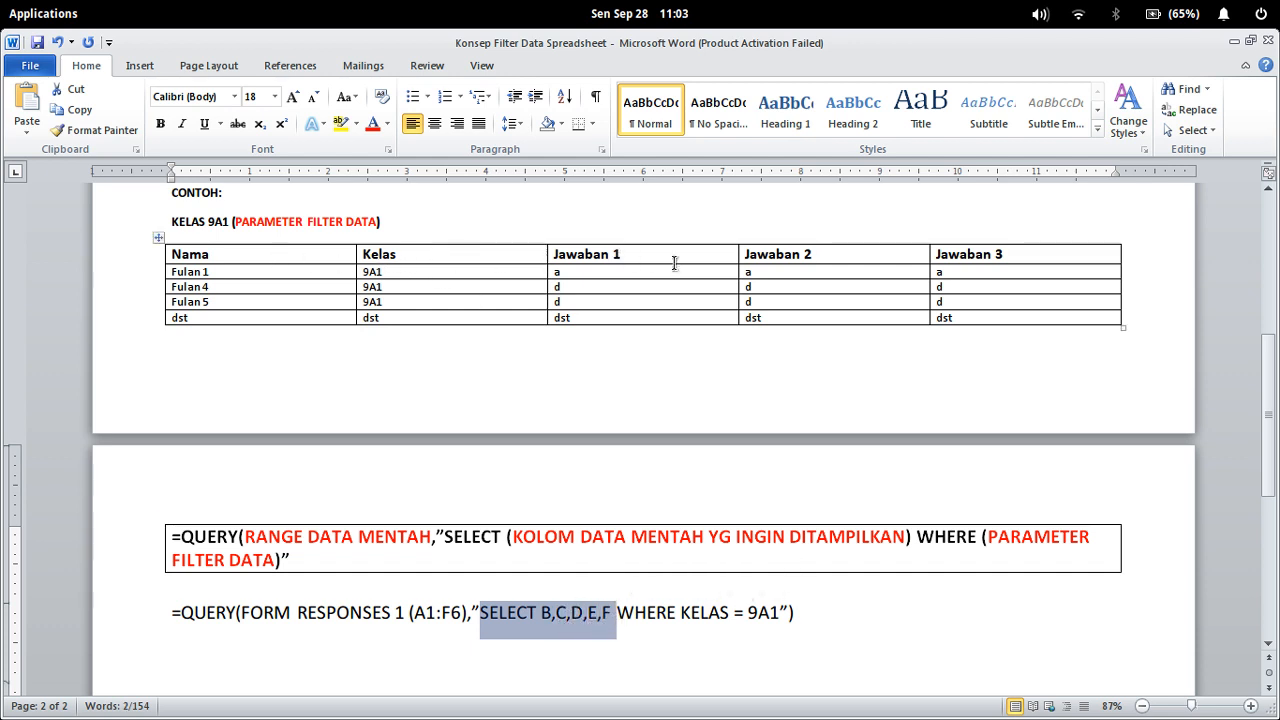
pyautogui.click(631, 614)
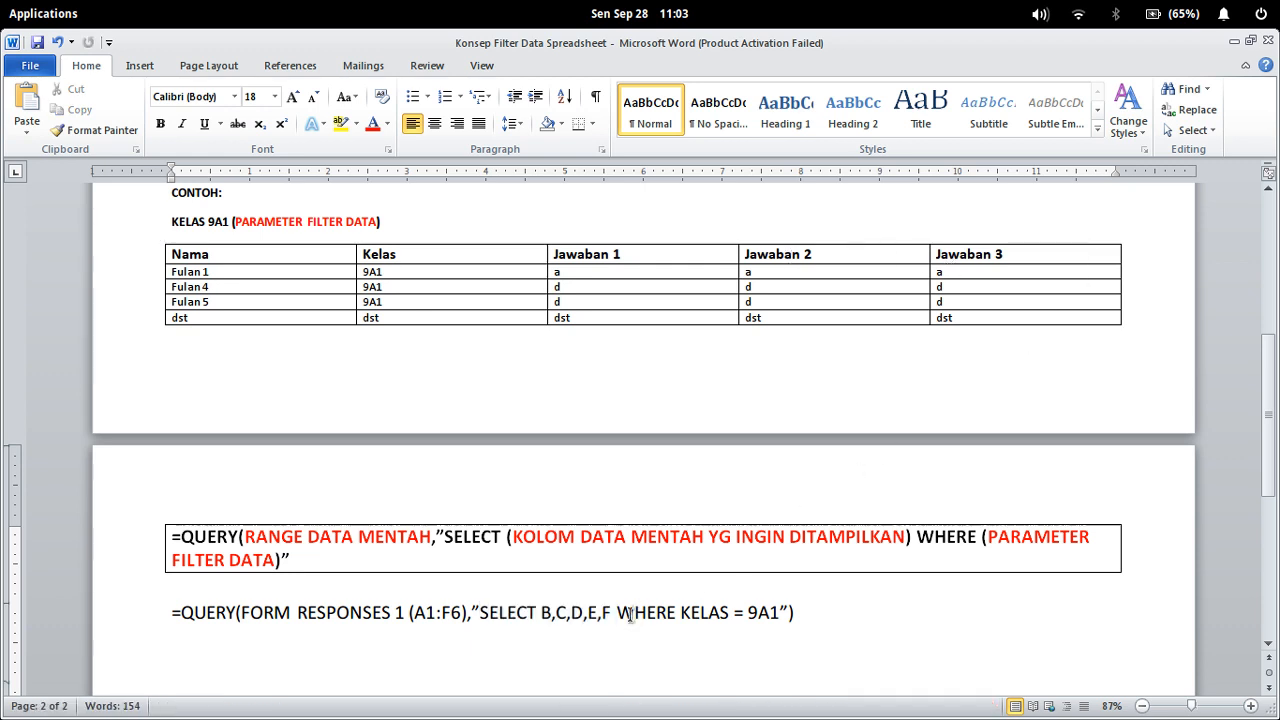
pyautogui.moveTo(616, 613); pyautogui.dragTo(788, 612)
# Step: Add "/9A2/9B1/9B2" after 9A1 in the WHERE condition of the example formula
pyautogui.click(781, 612)
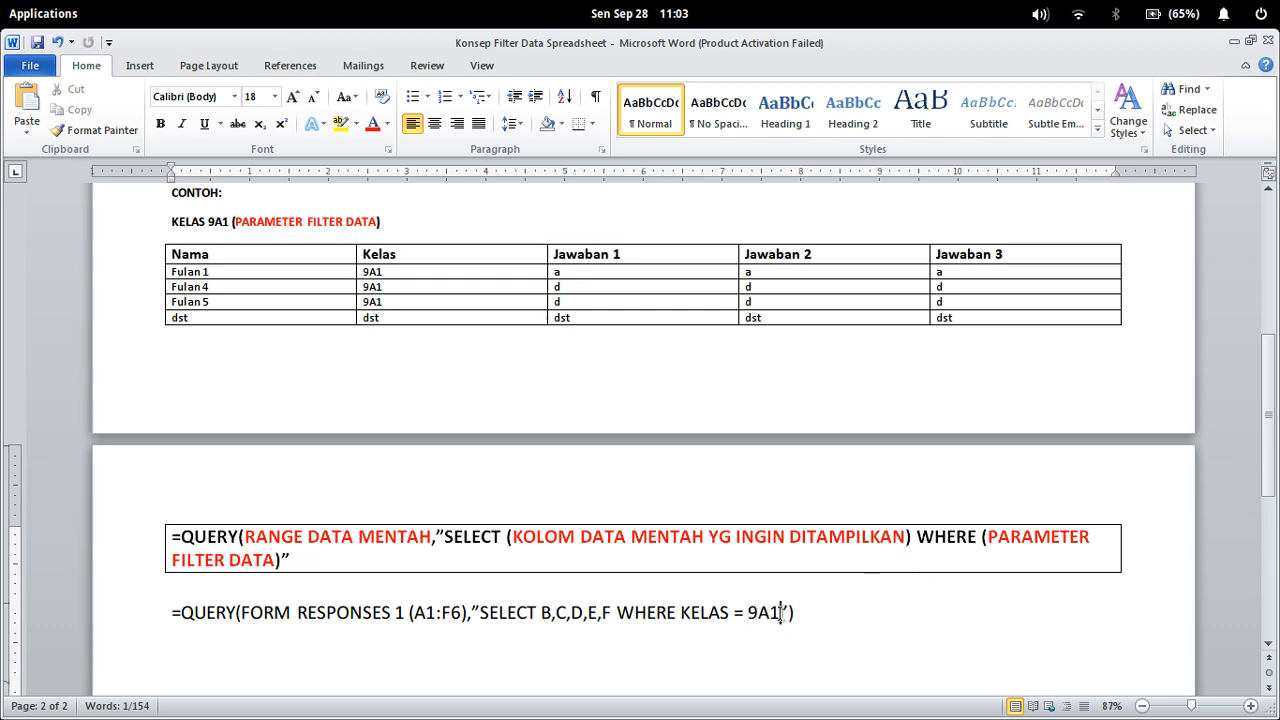
pyautogui.write('./')
pyautogui.press('BackSpace')
pyautogui.press('BackSpace')
pyautogui.write('/9A2')
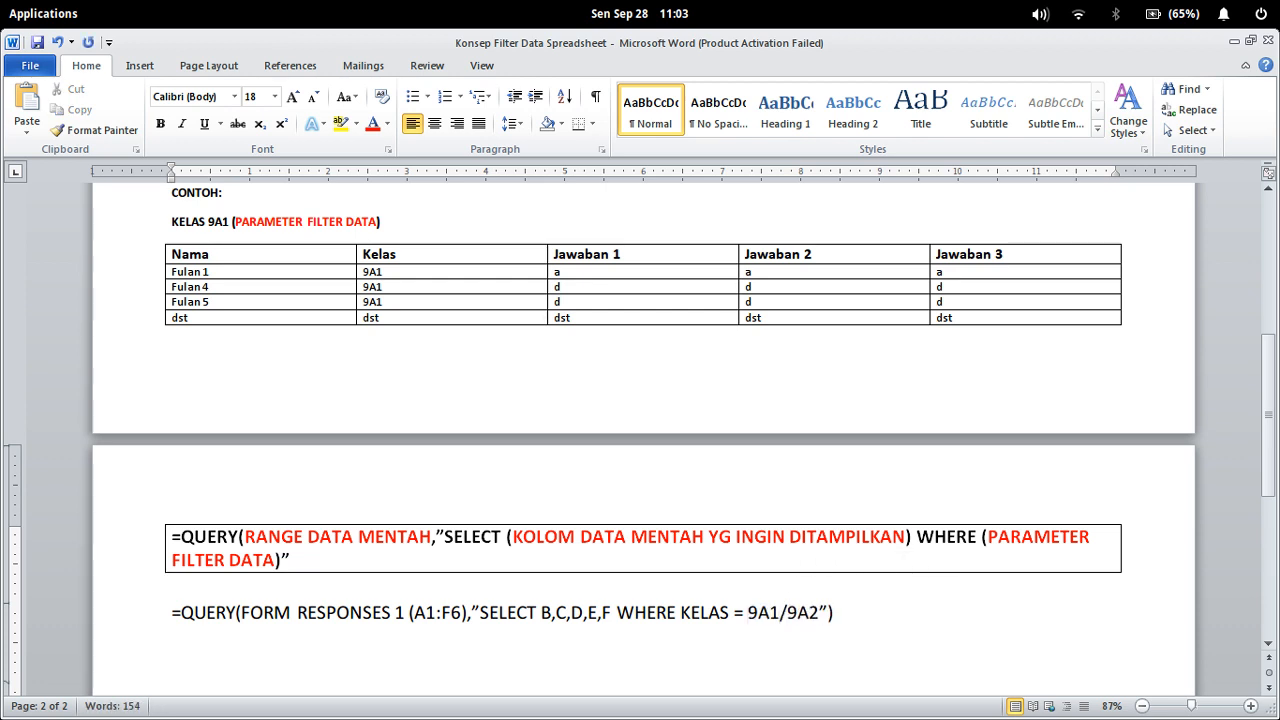
pyautogui.write('/9B1')
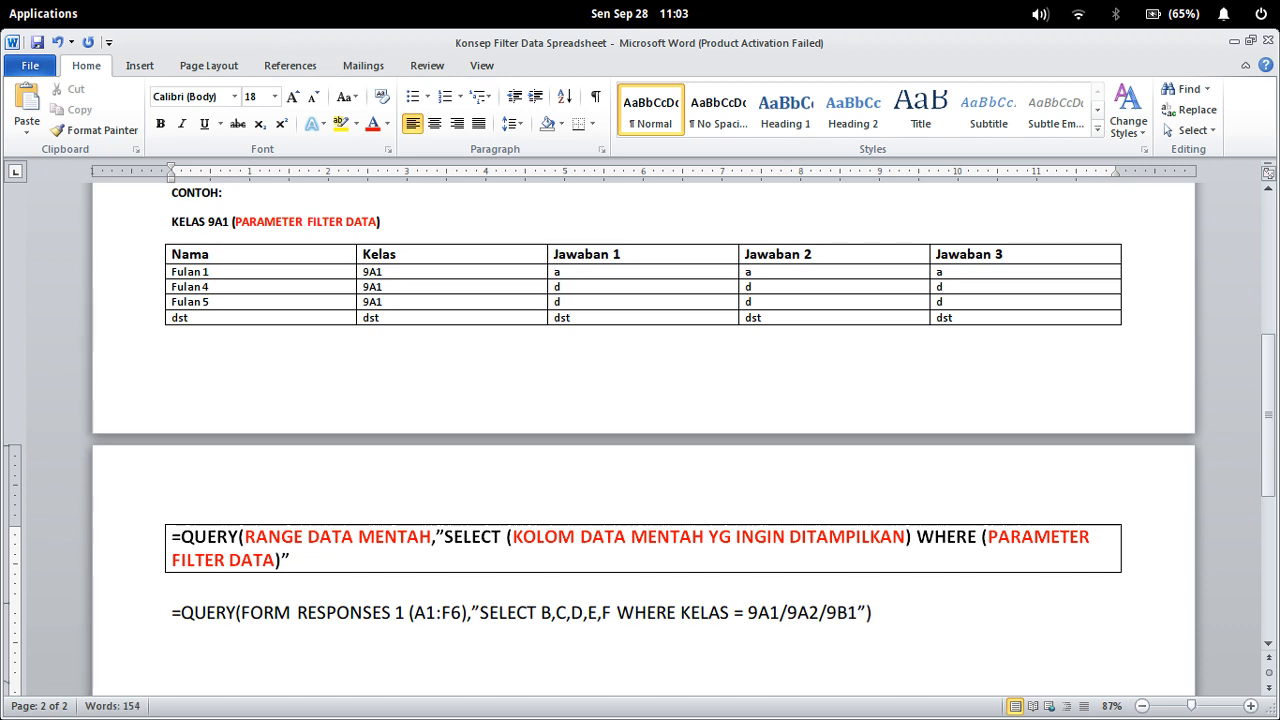
pyautogui.write('/9B2')
# Step: Highlight the example formula's column list and class values, and compare the formula with the filtered table above and the QUERY template
pyautogui.moveTo(241, 614); pyautogui.dragTo(610, 614)
pyautogui.click(585, 628)
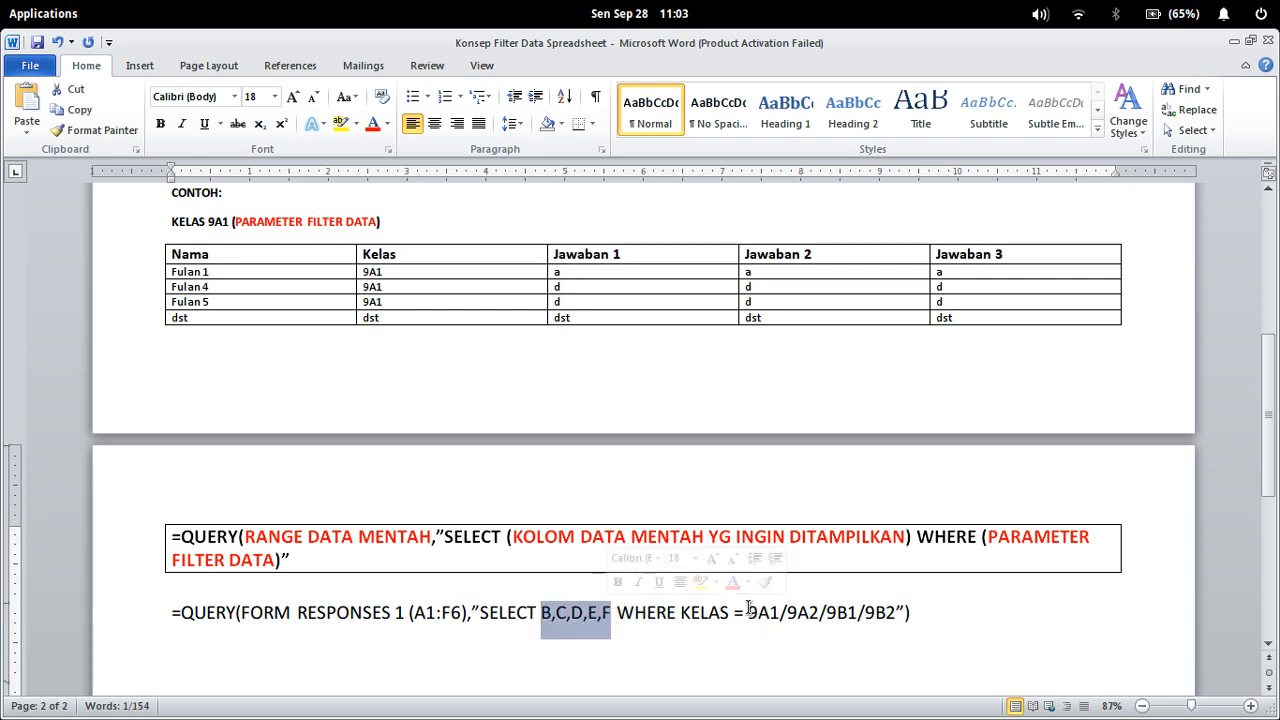
pyautogui.moveTo(748, 612); pyautogui.dragTo(896, 612)
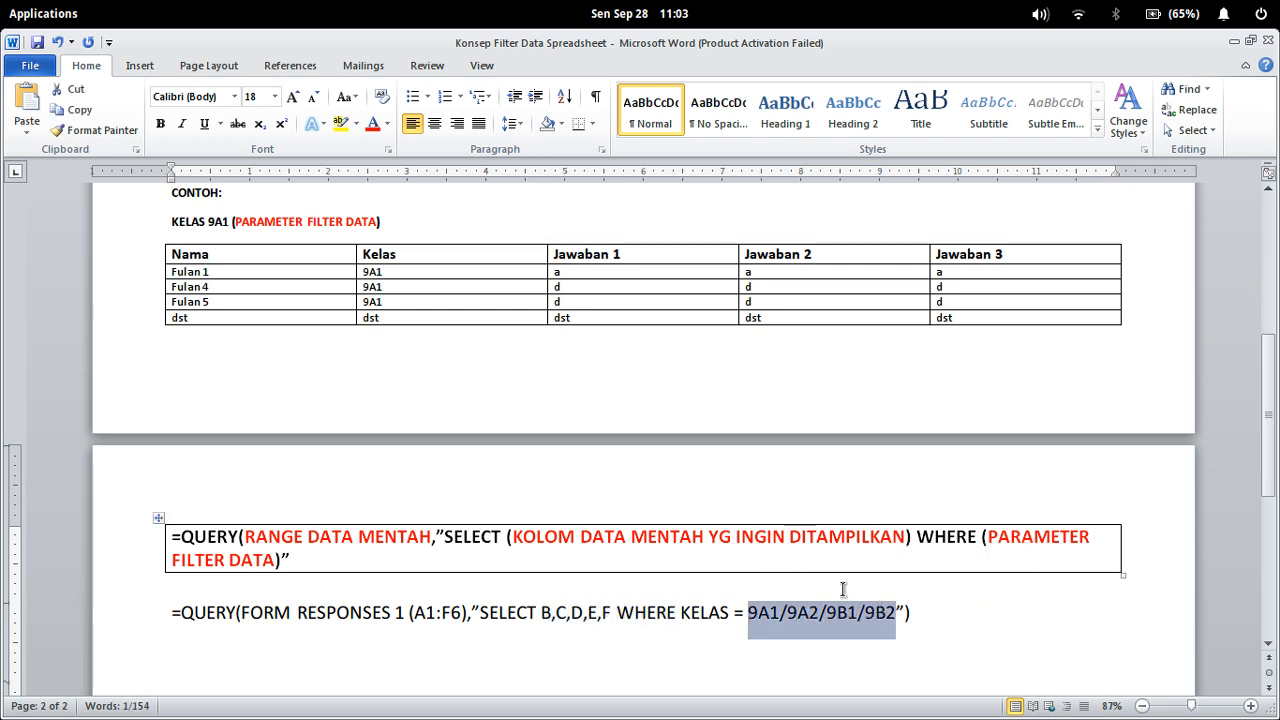
pyautogui.click(978, 612)
pyautogui.scroll(4, 925, 555)
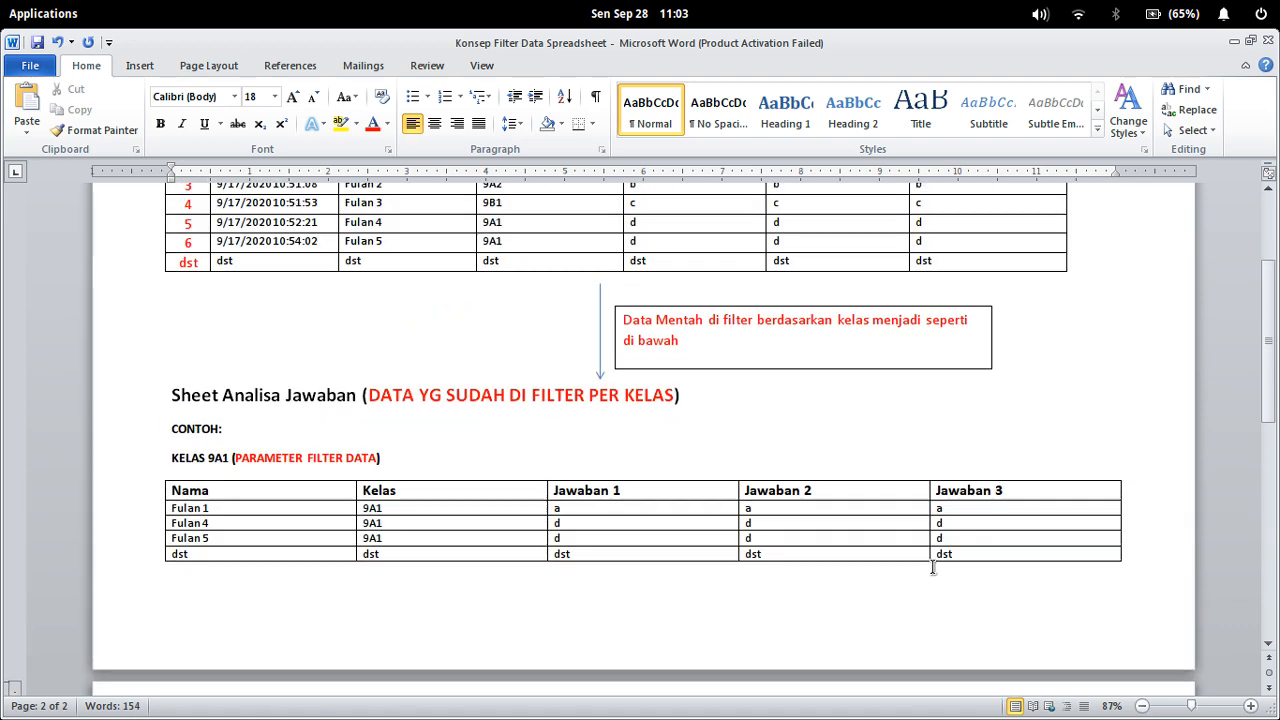
pyautogui.scroll(1, 933, 568)
pyautogui.scroll(-5, 935, 568)
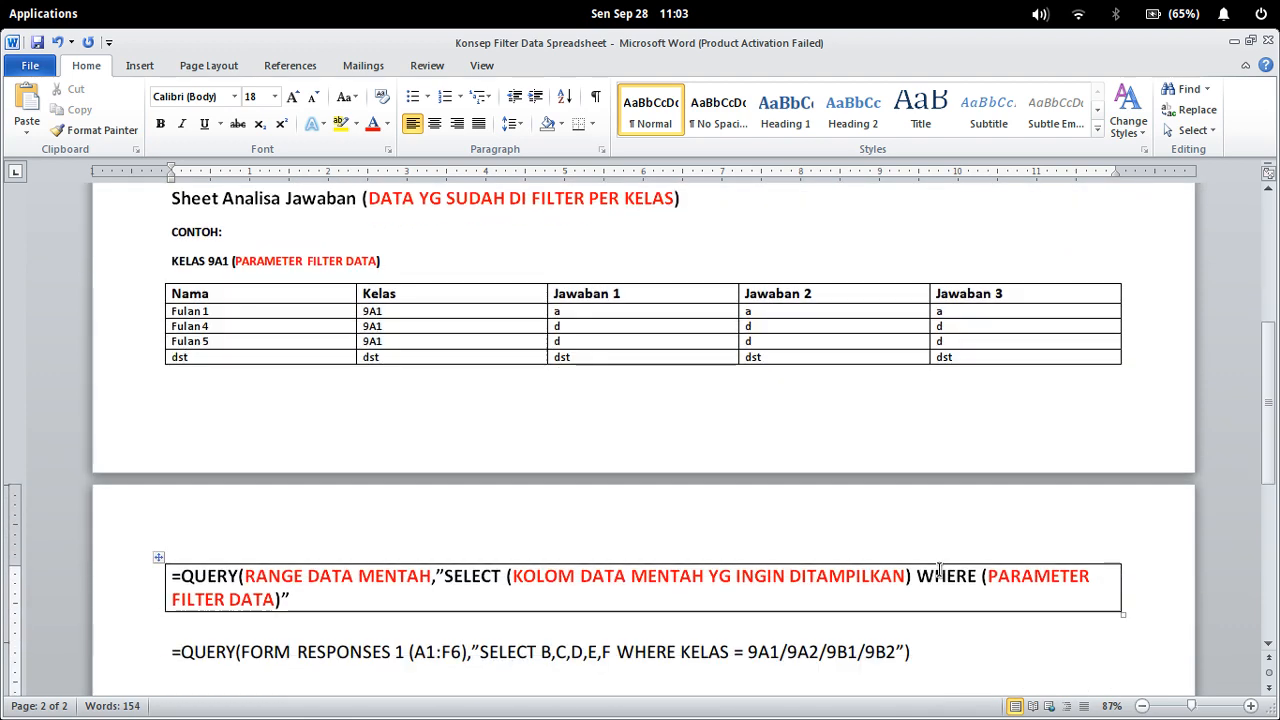
pyautogui.scroll(-3, 940, 570)
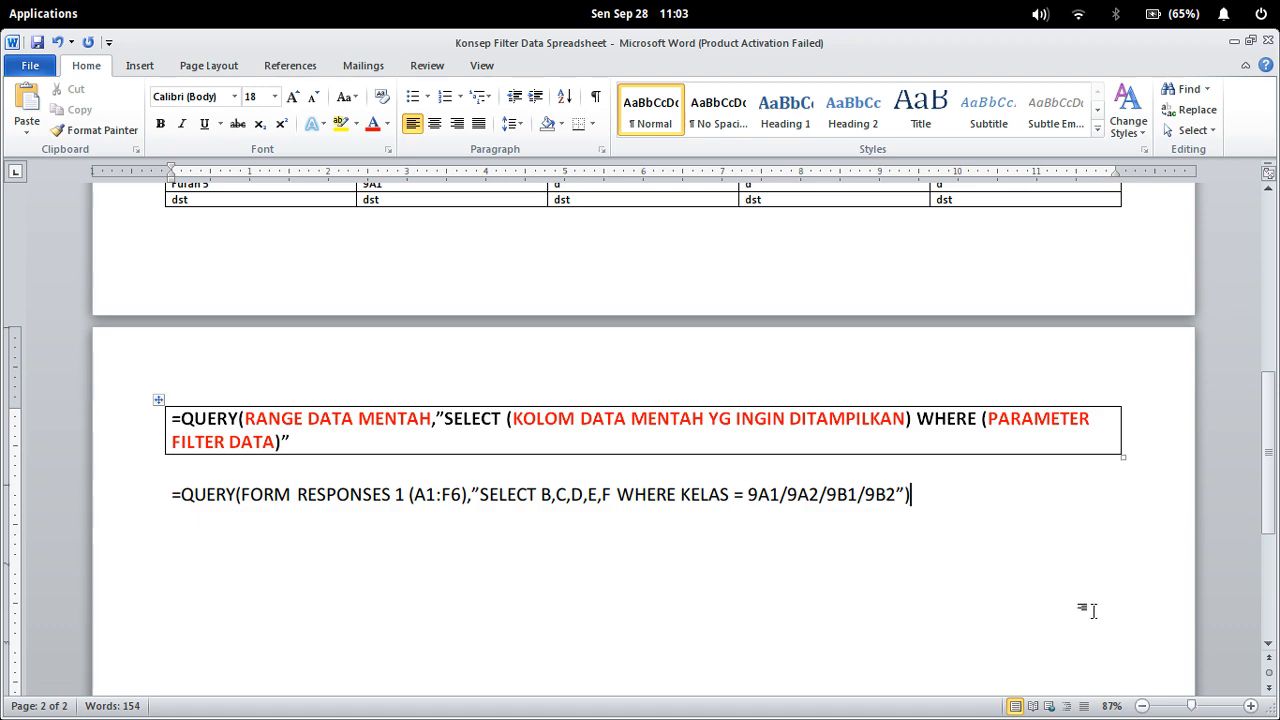
# Step: Switch to Google Sheets in the browser and open the PTS ONLINE BAHASA INGGRIS KELAS 8 responses spreadsheet
pyautogui.press('super+Down')
pyautogui.click(563, 277)
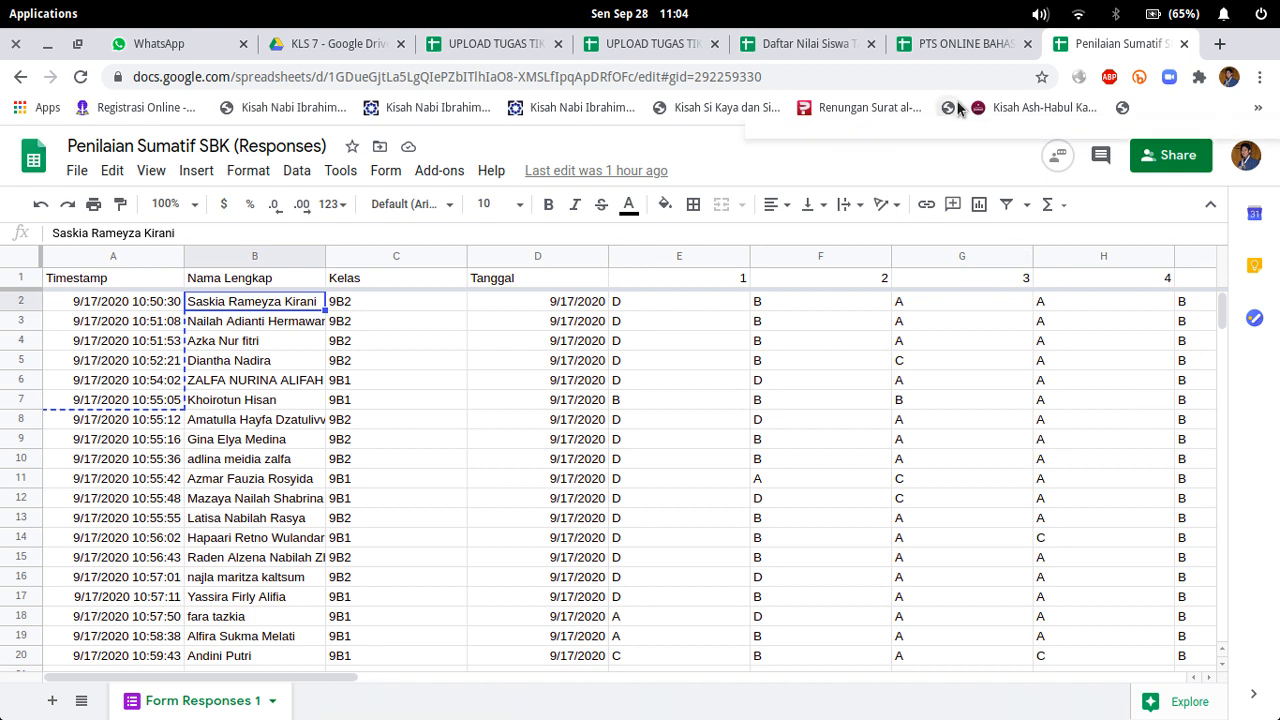
pyautogui.click(993, 52)
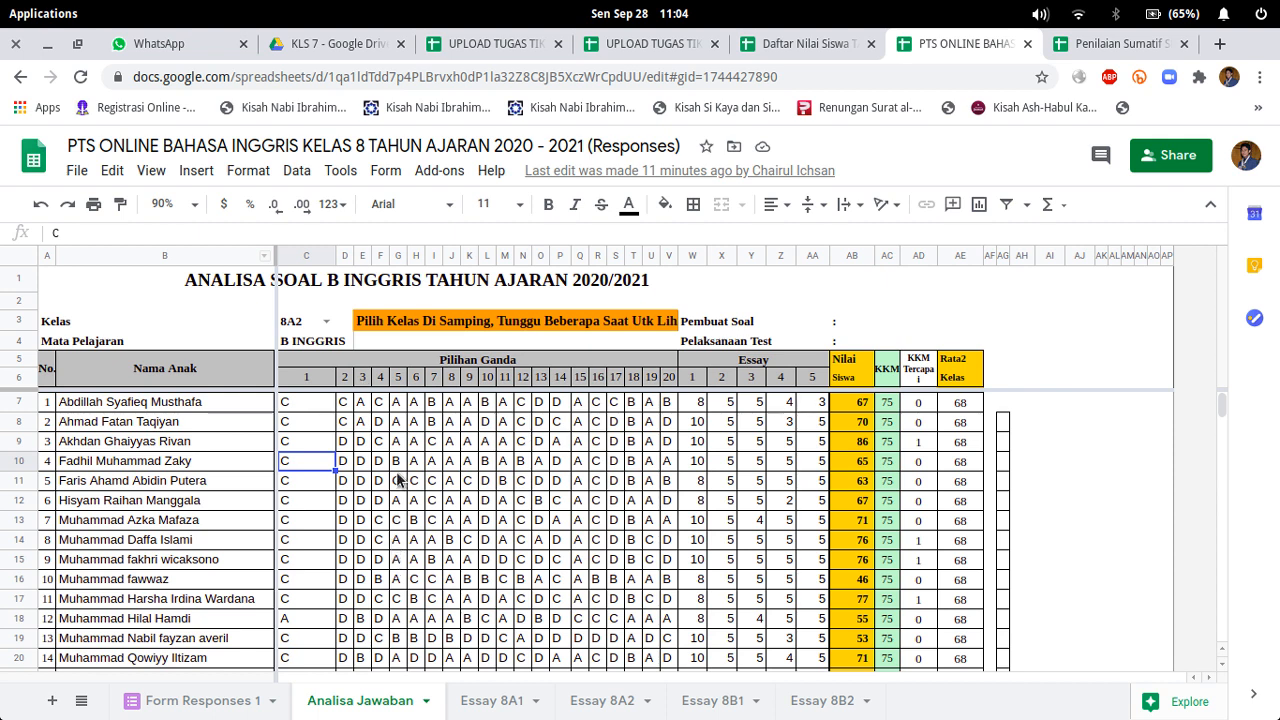
# Step: Examine the student rows, answers and scores on the Analisa Jawaban sheet
pyautogui.scroll(-1, 398, 480)
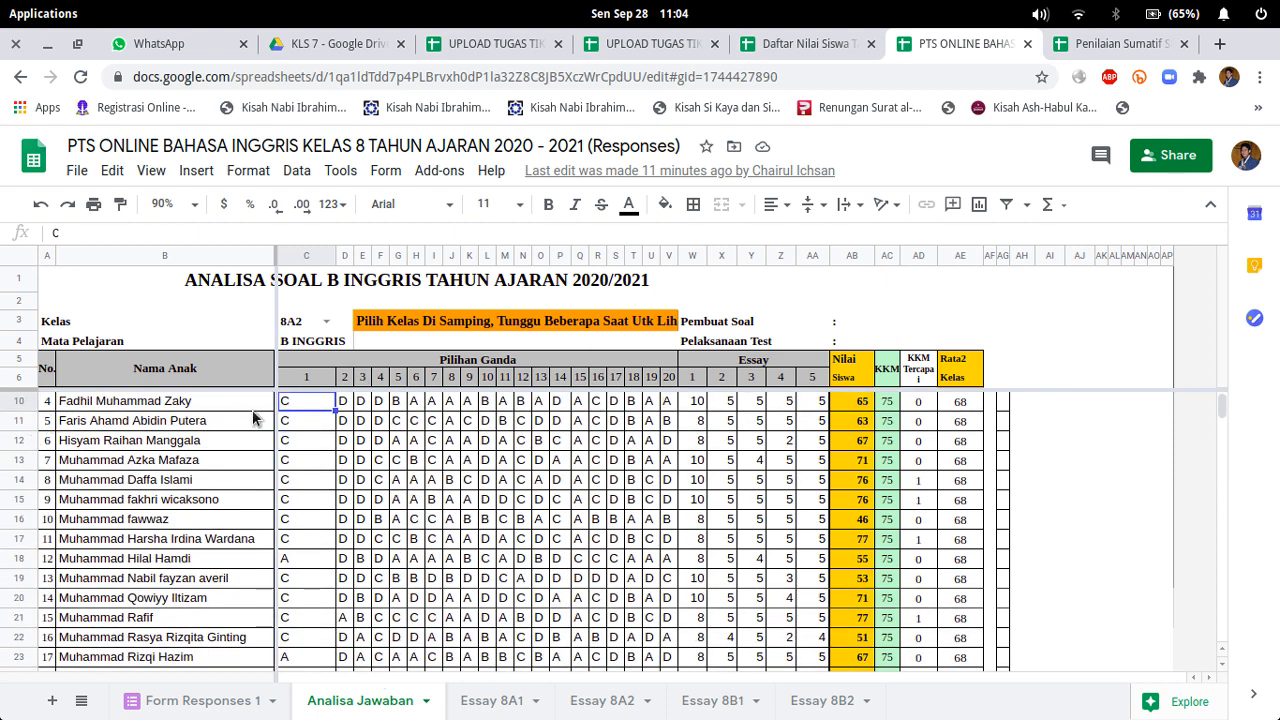
pyautogui.scroll(1, 220, 498)
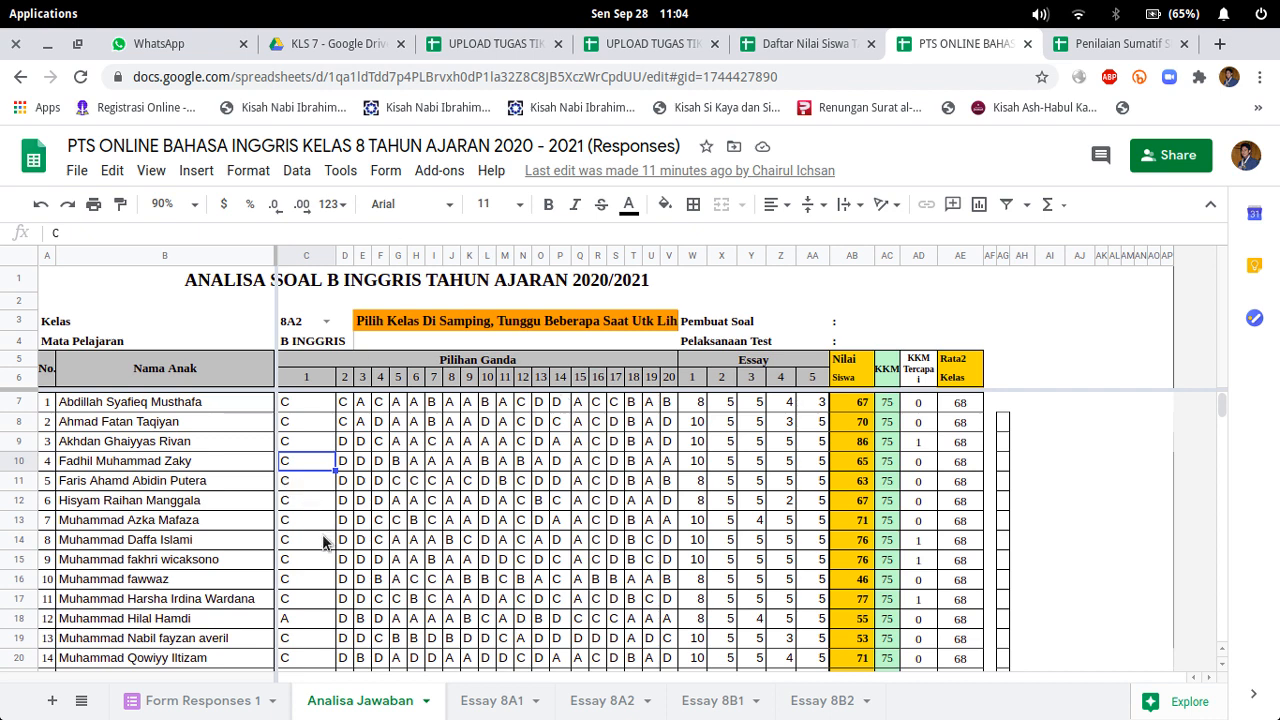
pyautogui.click(343, 704)
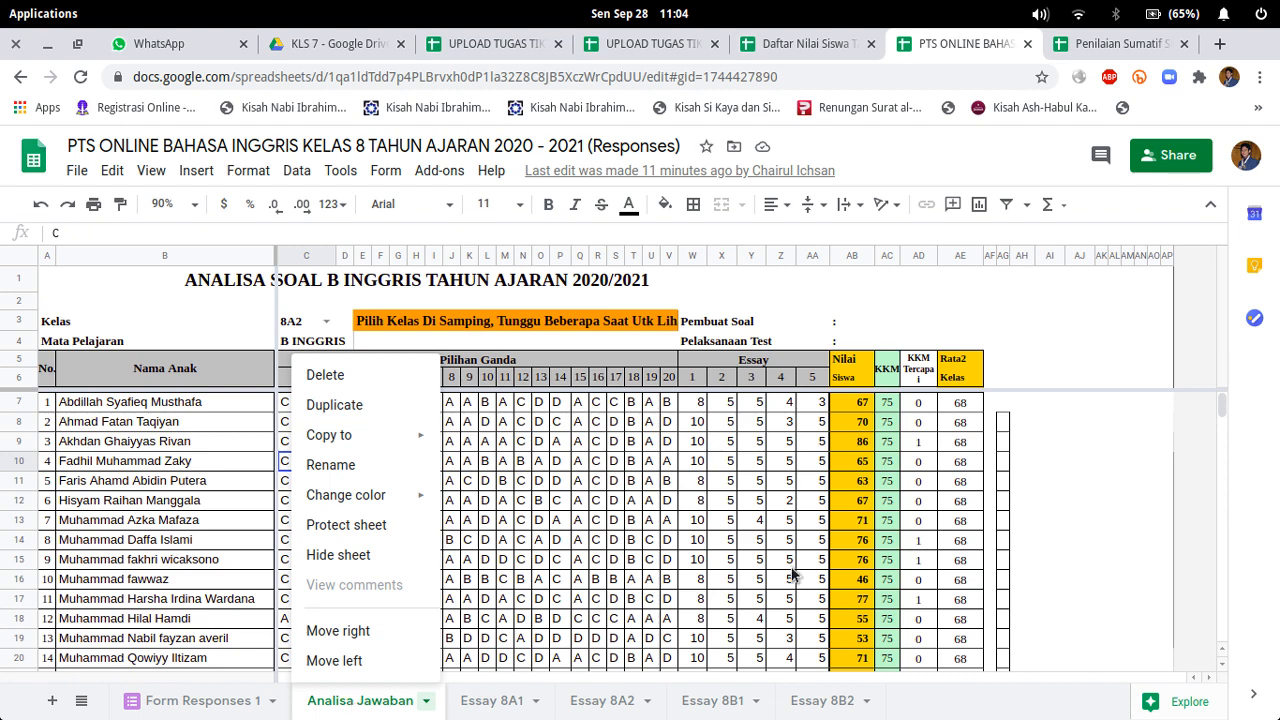
pyautogui.click(1138, 543)
pyautogui.scroll(-1, 700, 512)
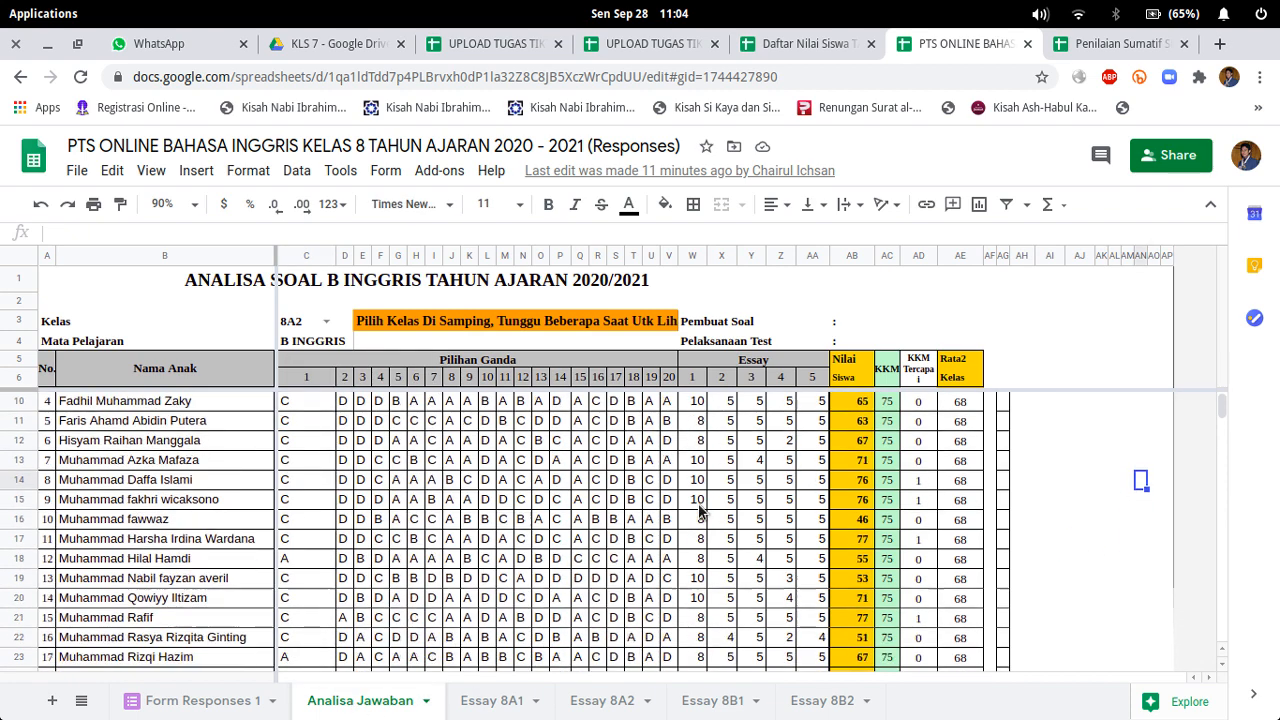
pyautogui.scroll(-4, 700, 510)
pyautogui.scroll(5, 697, 518)
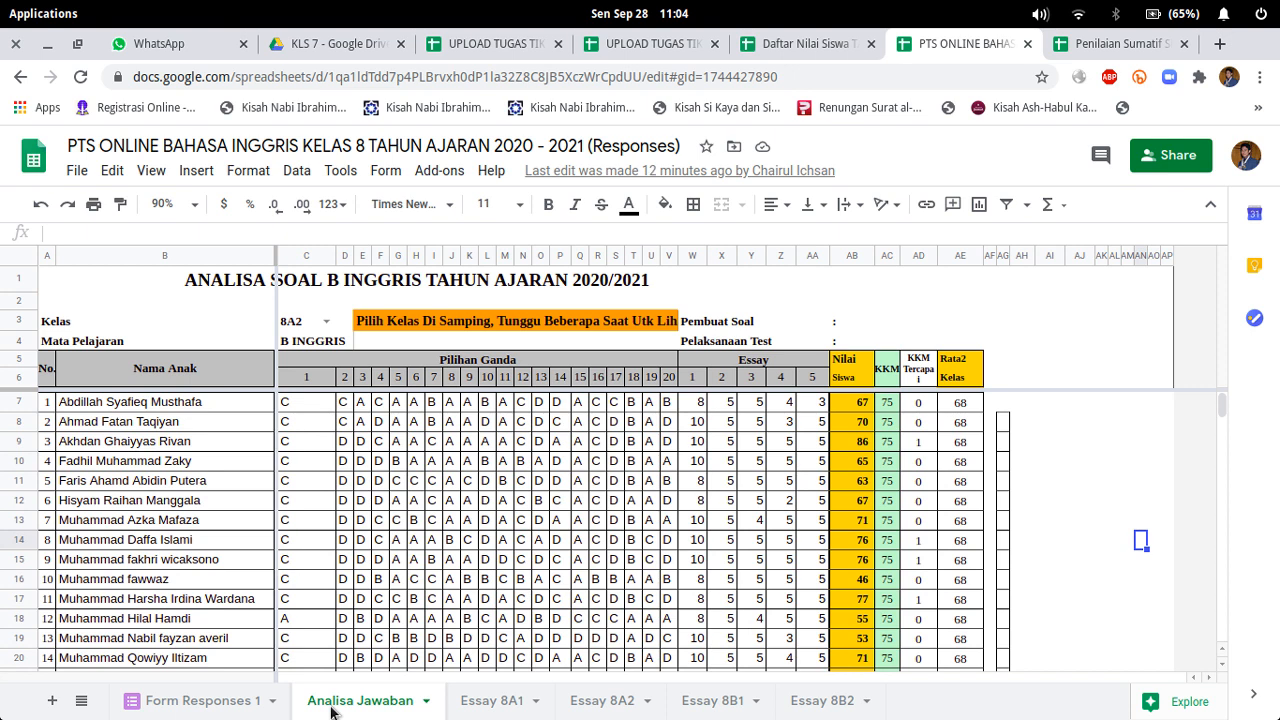
# Step: Start copying the Analisa Jawaban sheet into an existing spreadsheet and browse the recent files for the destination
pyautogui.rightClick(360, 705)
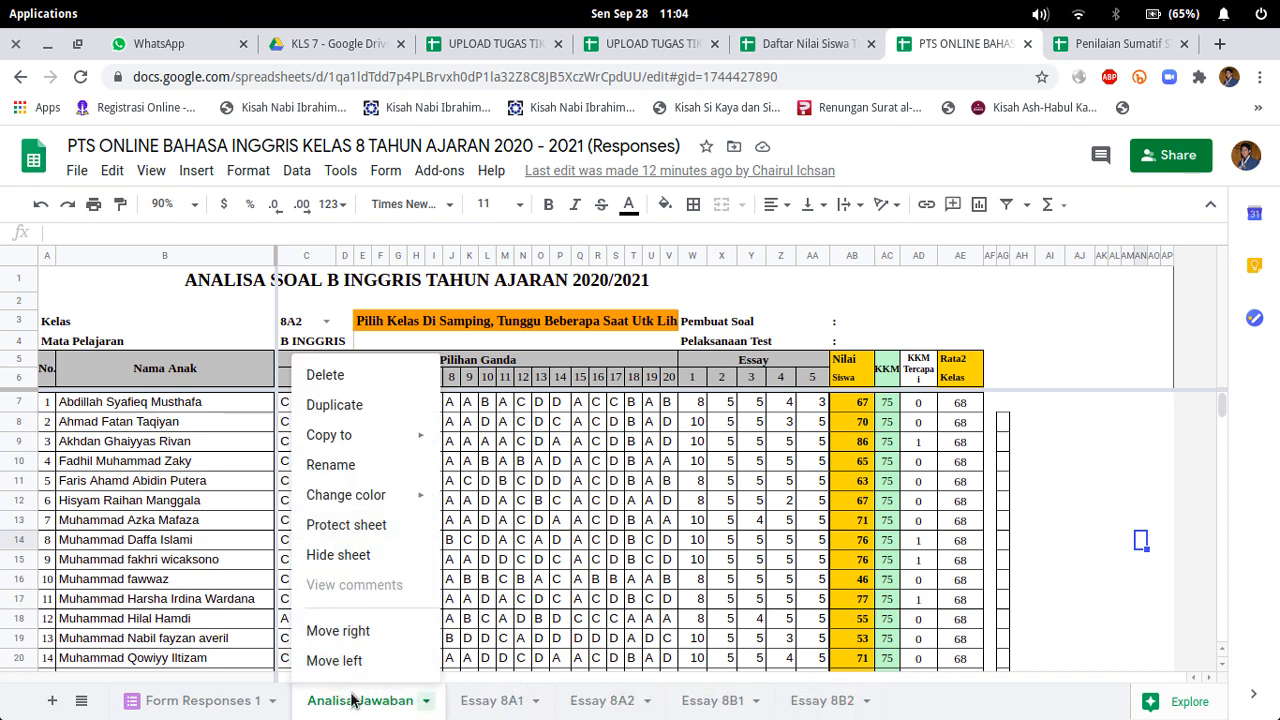
pyautogui.moveTo(390, 437)
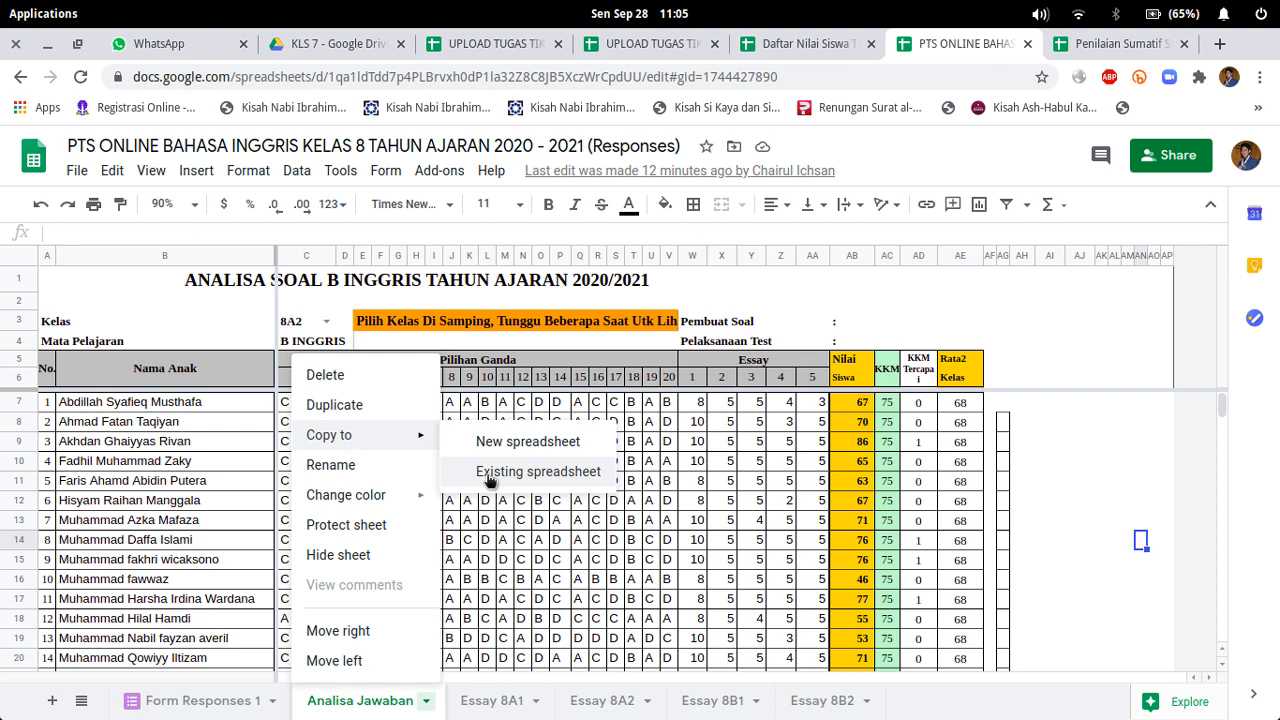
pyautogui.click(489, 473)
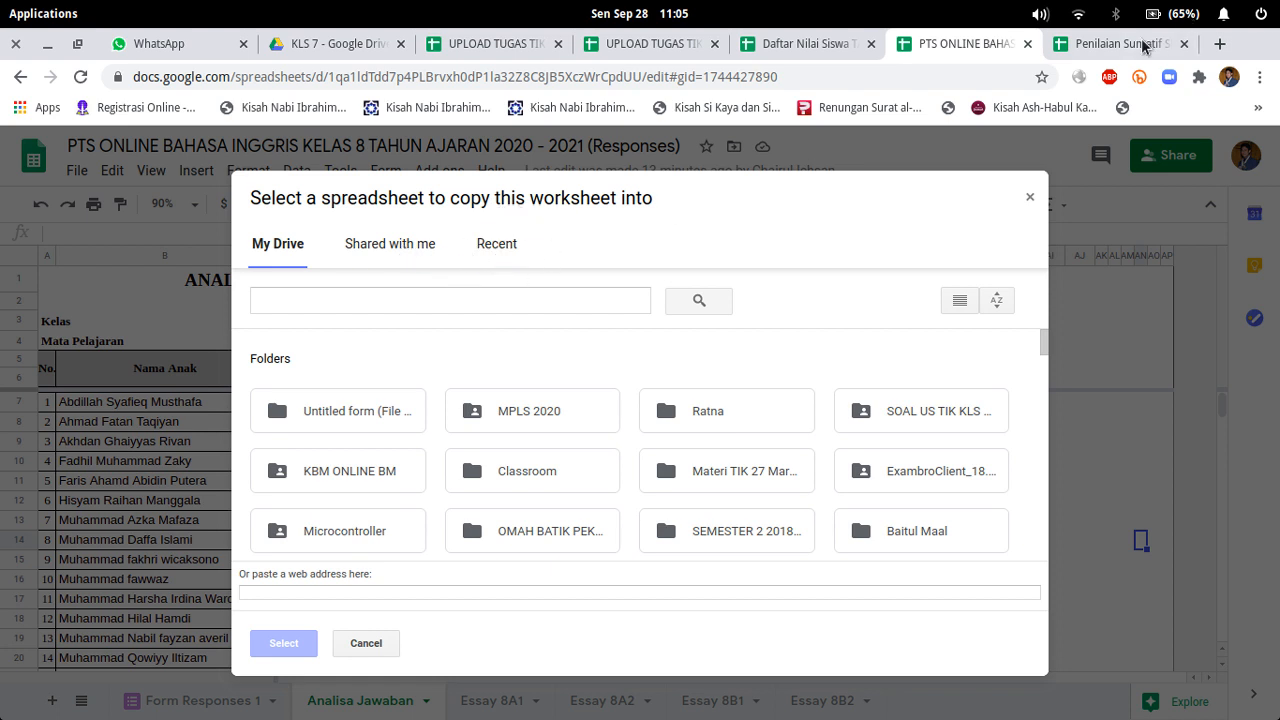
pyautogui.click(496, 250)
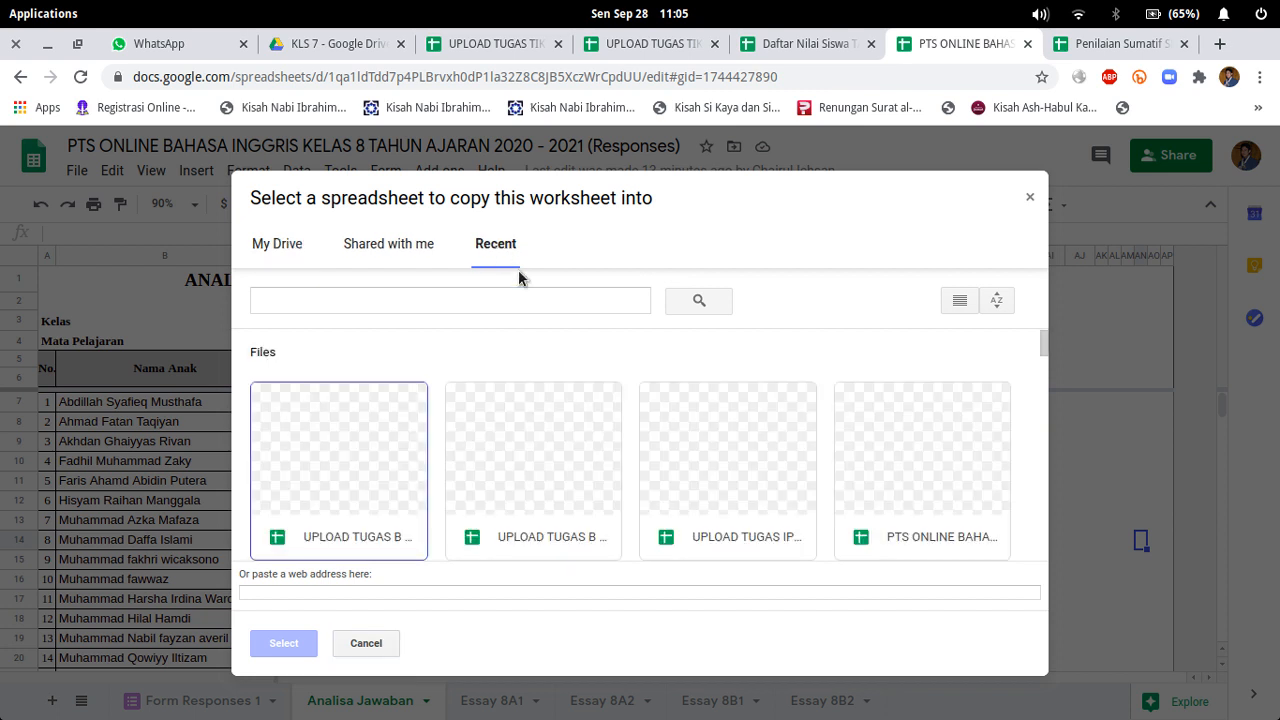
pyautogui.scroll(-1, 597, 456)
pyautogui.scroll(-5, 597, 456)
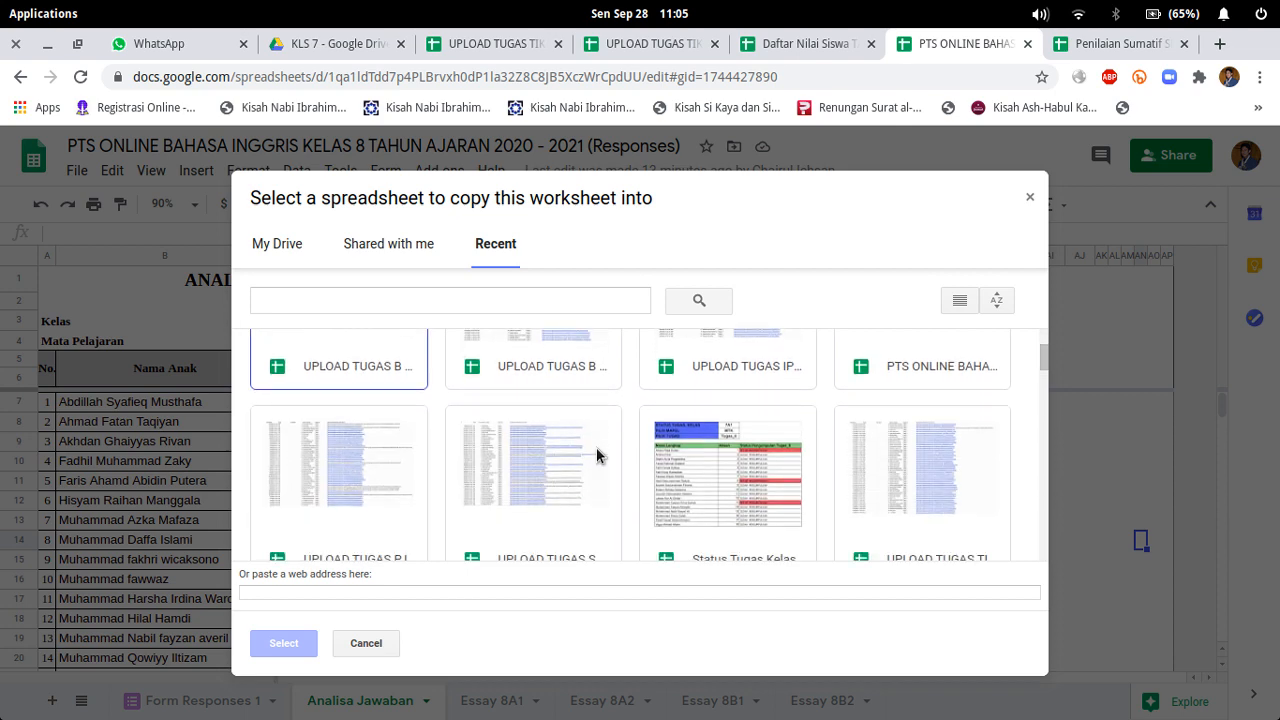
pyautogui.scroll(5, 595, 452)
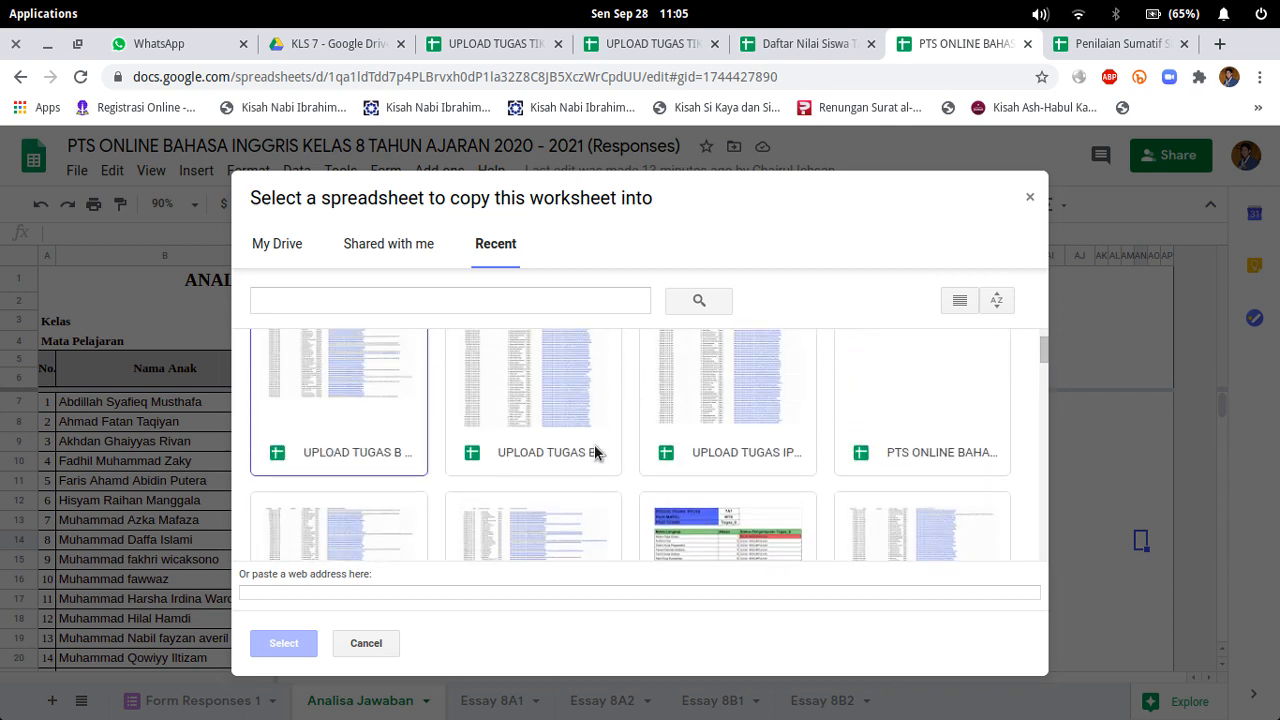
# Step: Search for "pENILA" and copy the sheet into Penilaian Sumatif SBK (Responses)
pyautogui.click(383, 307)
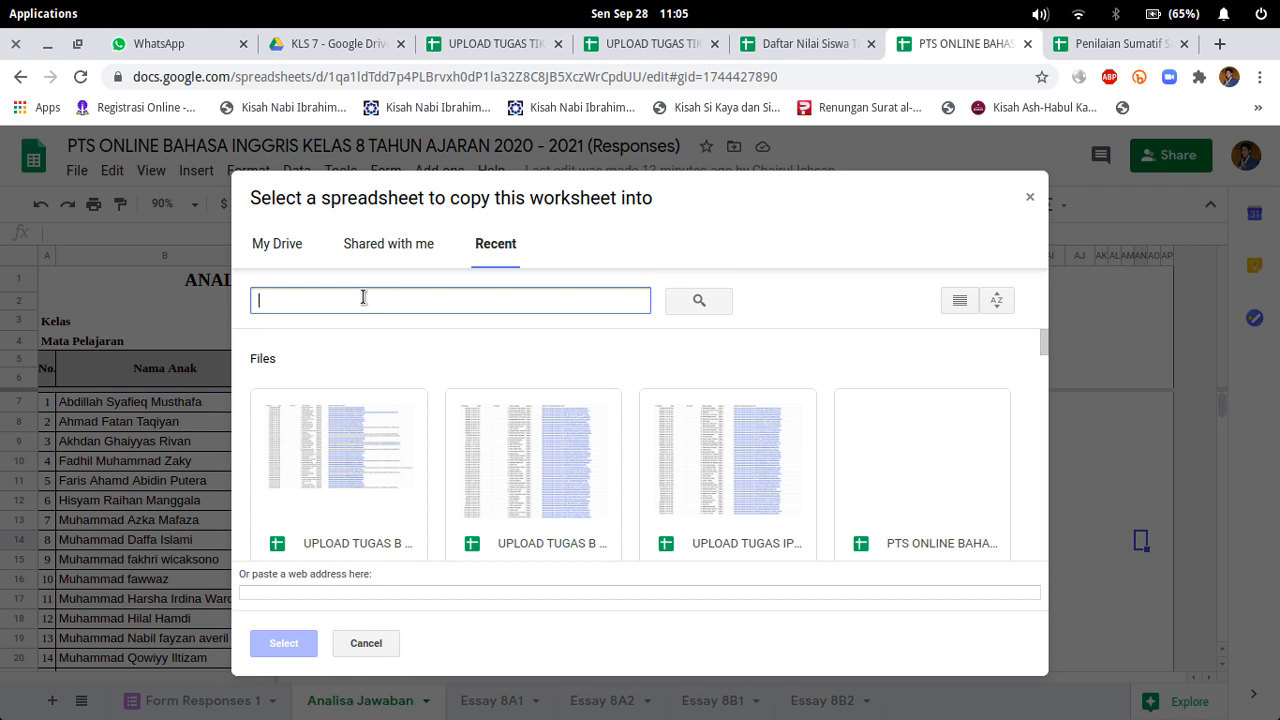
pyautogui.write('pEN')
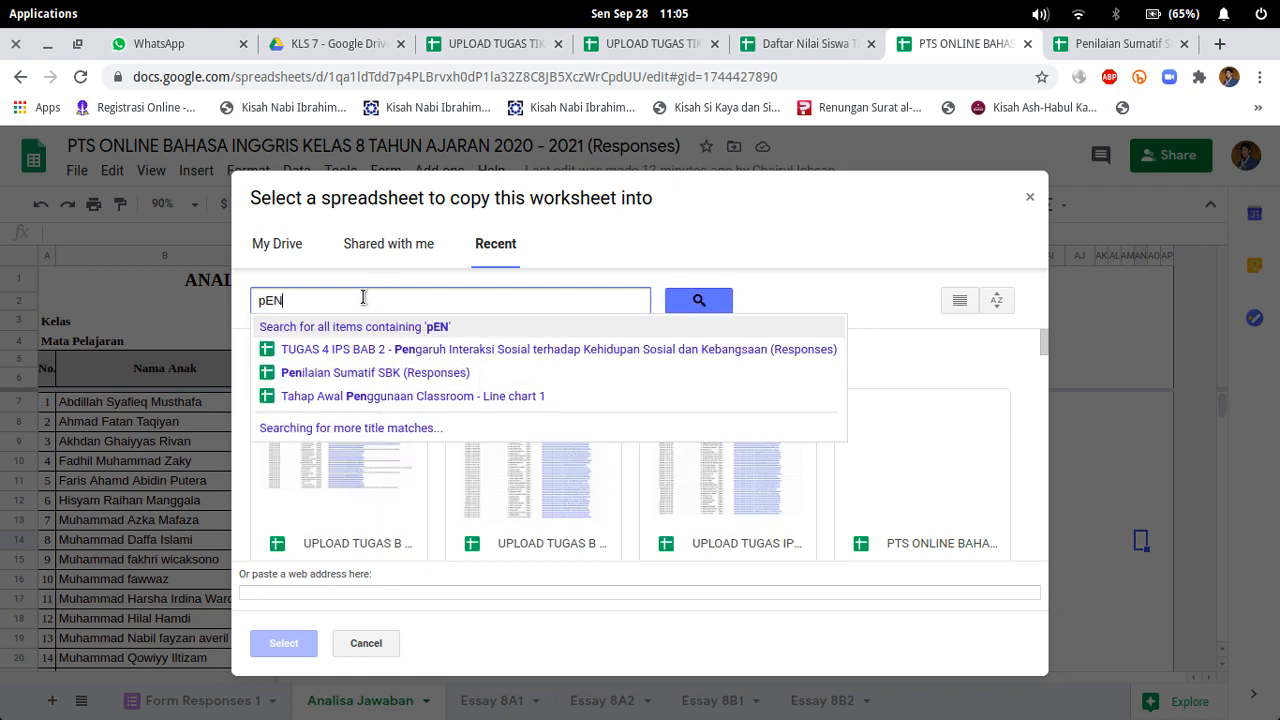
pyautogui.write('ILA')
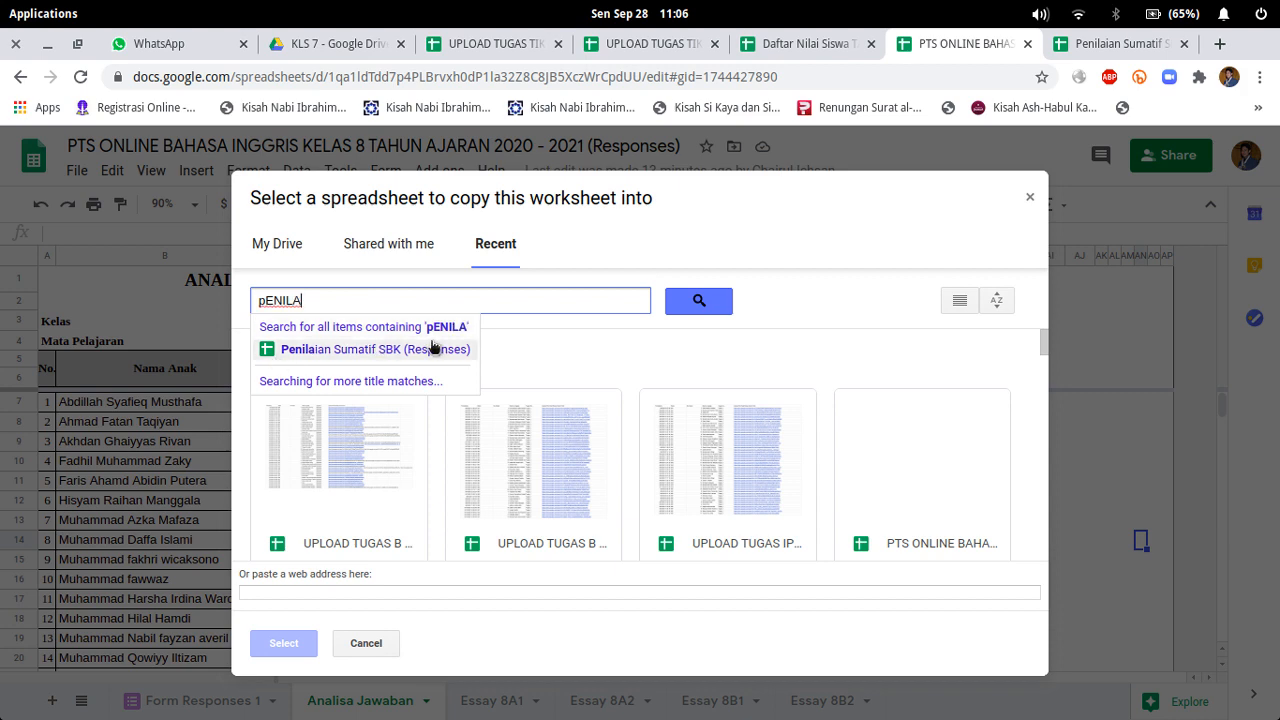
pyautogui.click(433, 352)
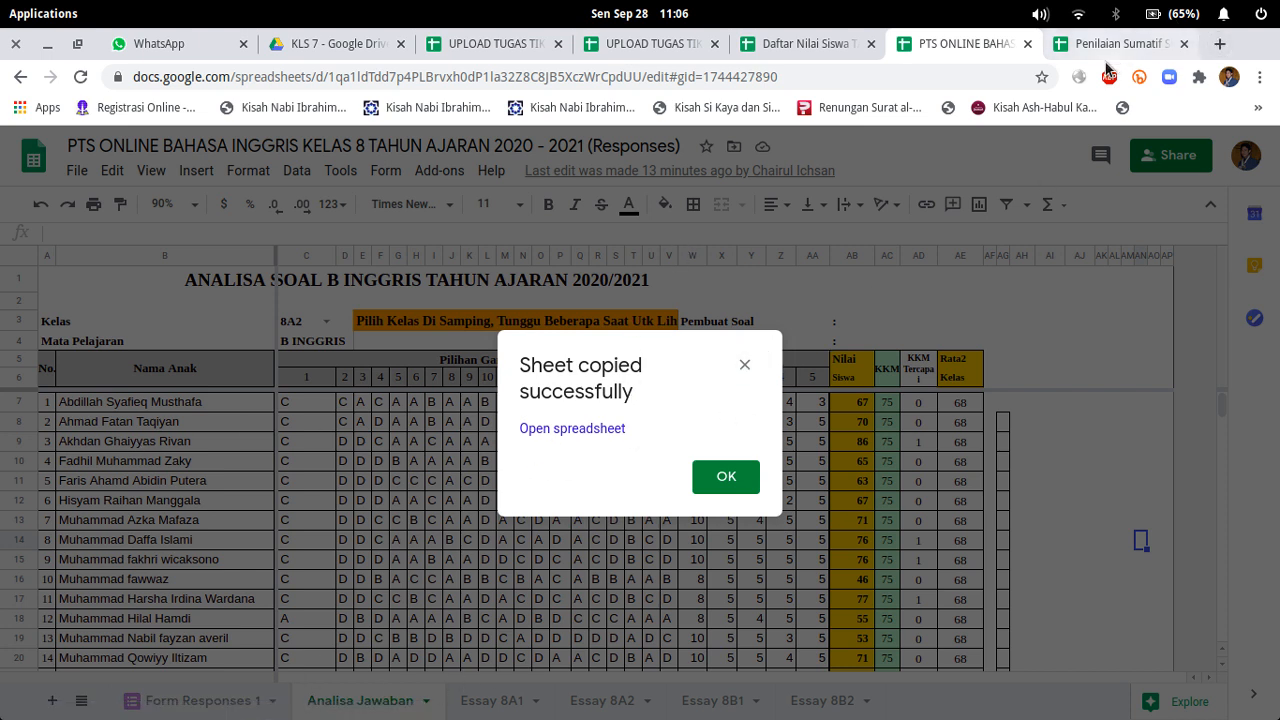
pyautogui.click(747, 480)
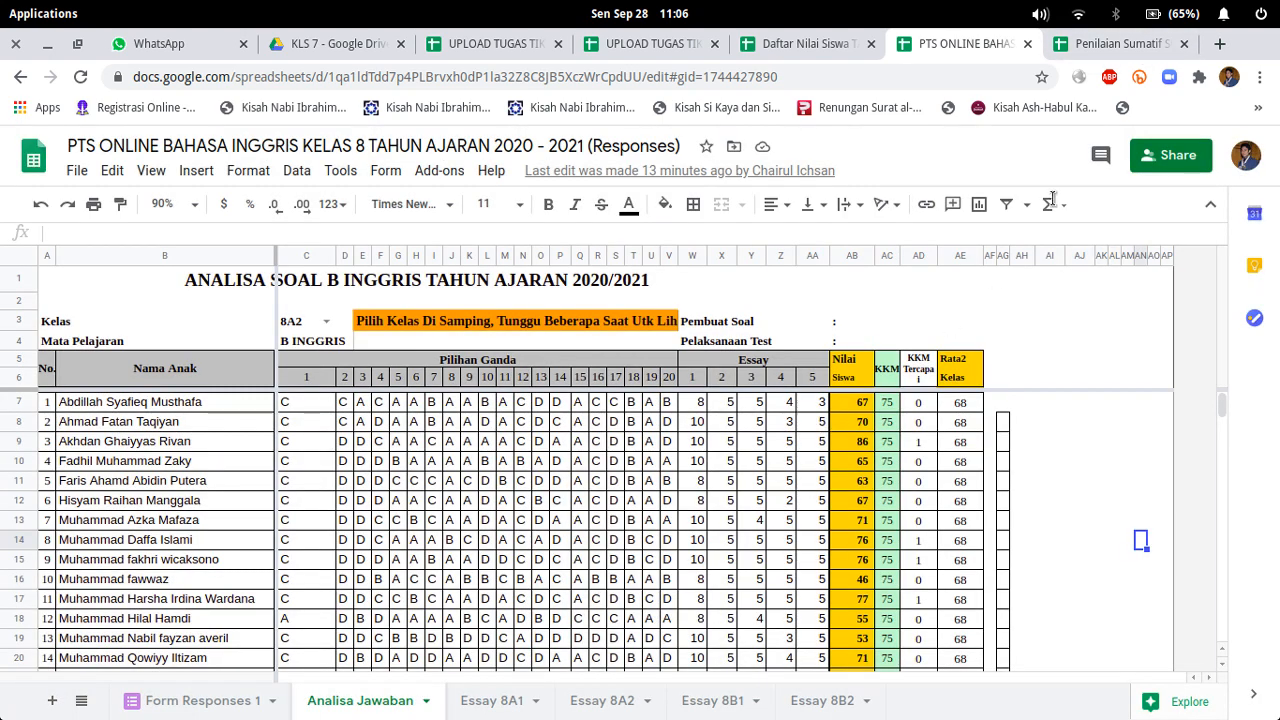
# Step: Switch to the Penilaian Sumatif SBK responses spreadsheet and rename the copied sheet as Analisa Jawaban
pyautogui.click(1104, 44)
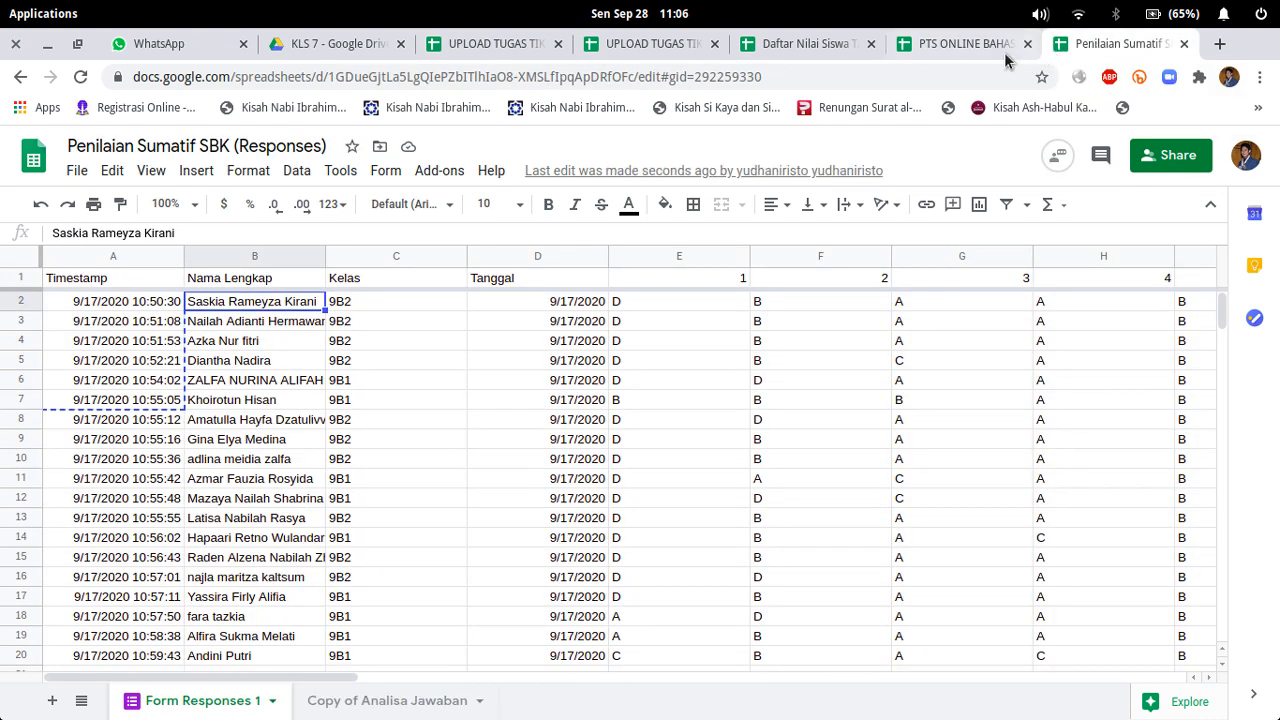
pyautogui.moveTo(335, 697)
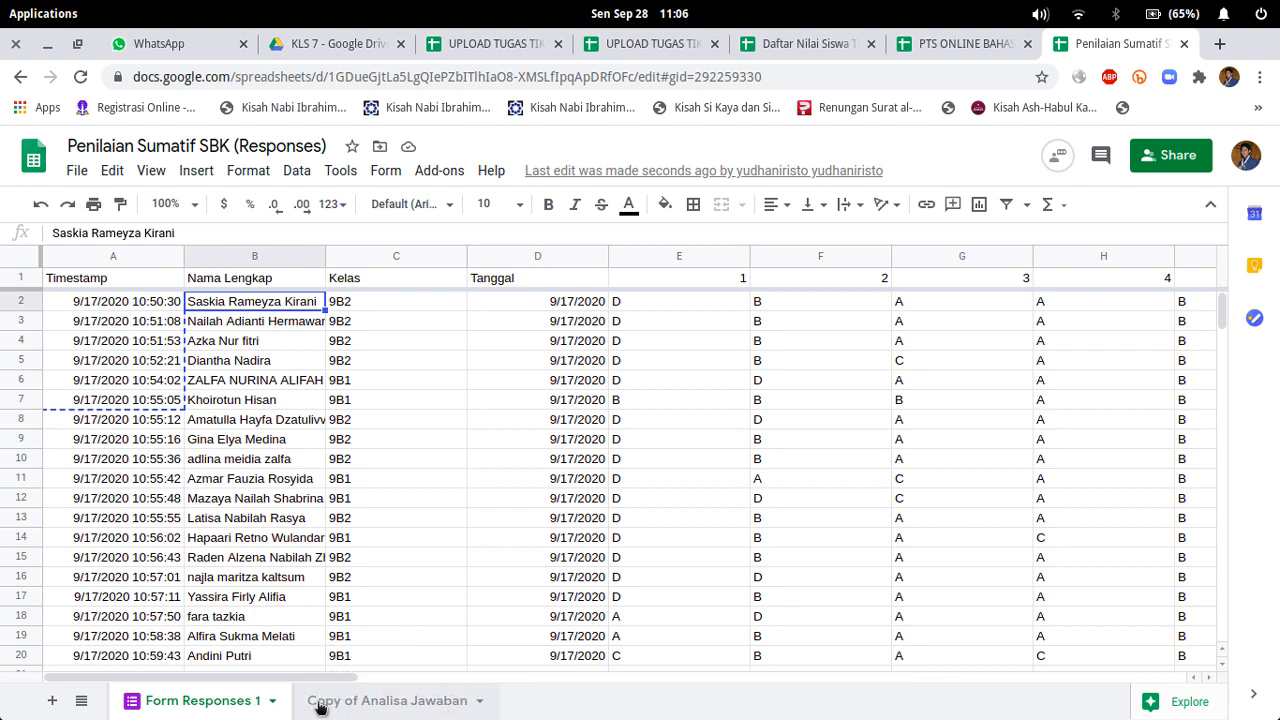
pyautogui.rightClick(372, 700)
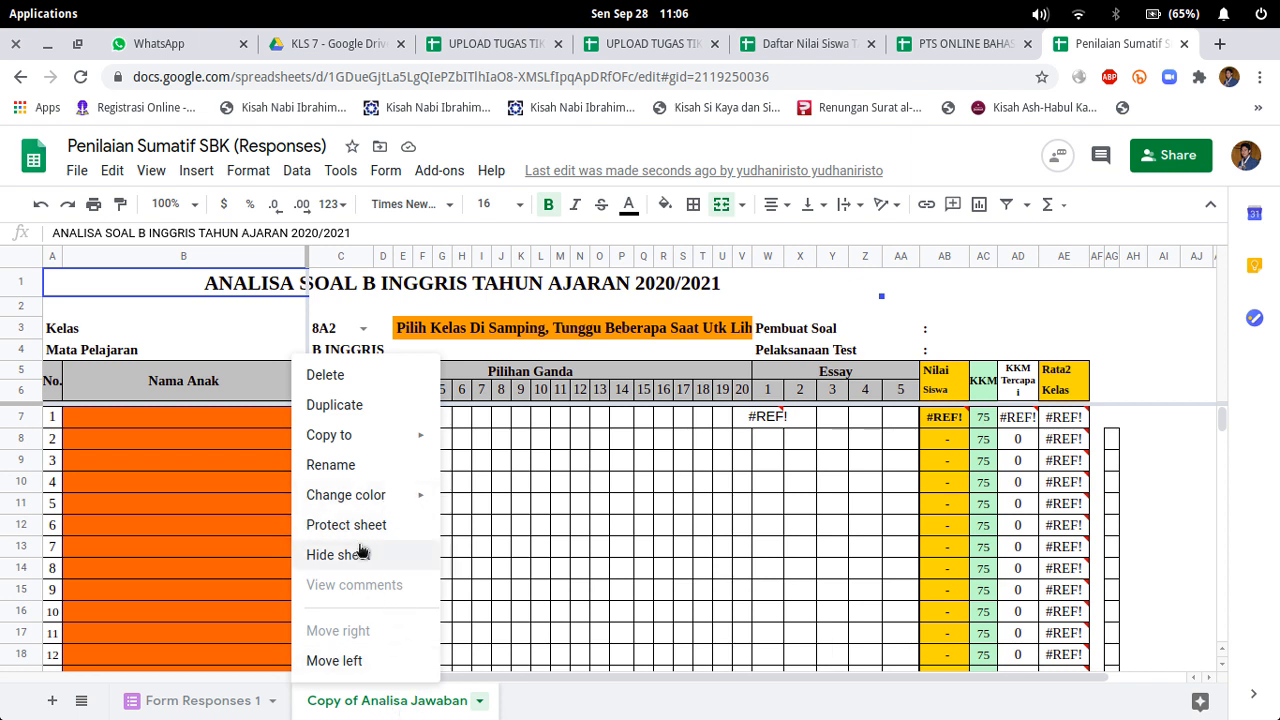
pyautogui.click(373, 473)
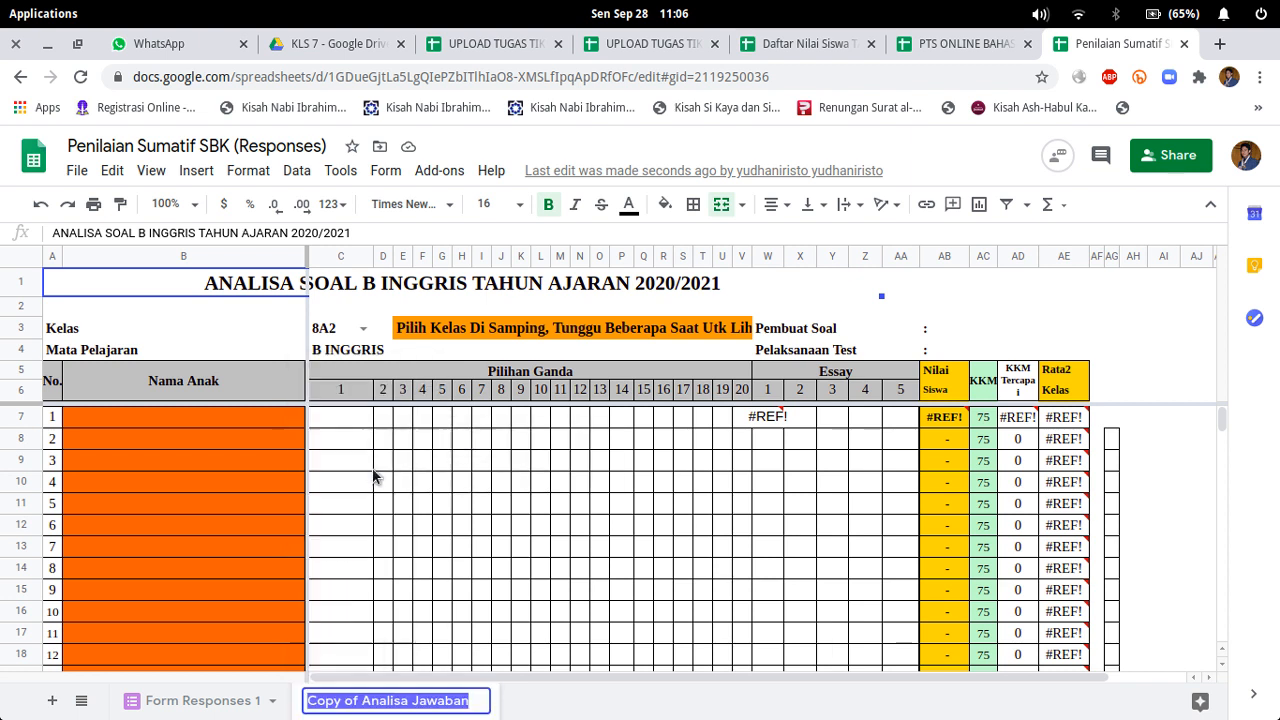
pyautogui.click(367, 703)
pyautogui.press('BackSpace')
pyautogui.press('BackSpace')
pyautogui.press('BackSpace')
pyautogui.press('BackSpace')
pyautogui.press('BackSpace')
pyautogui.press('BackSpace')
pyautogui.press('BackSpace')
pyautogui.press('BackSpace')
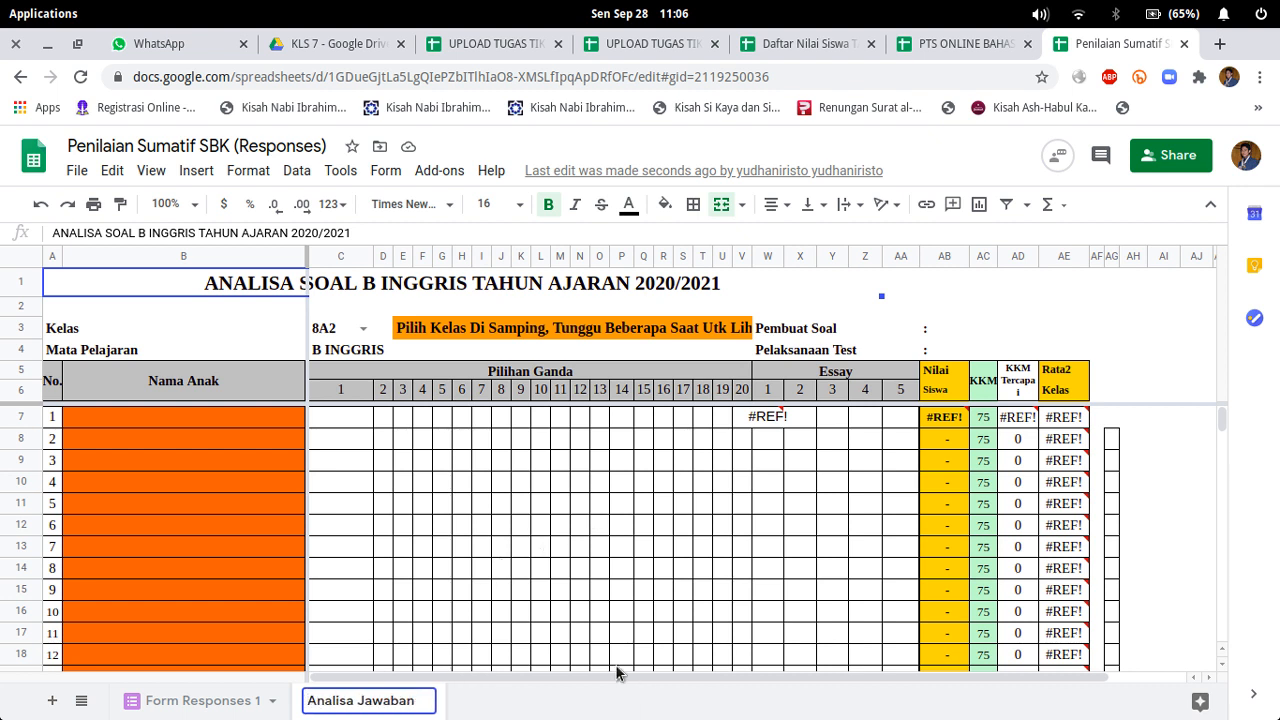
pyautogui.press('Return')
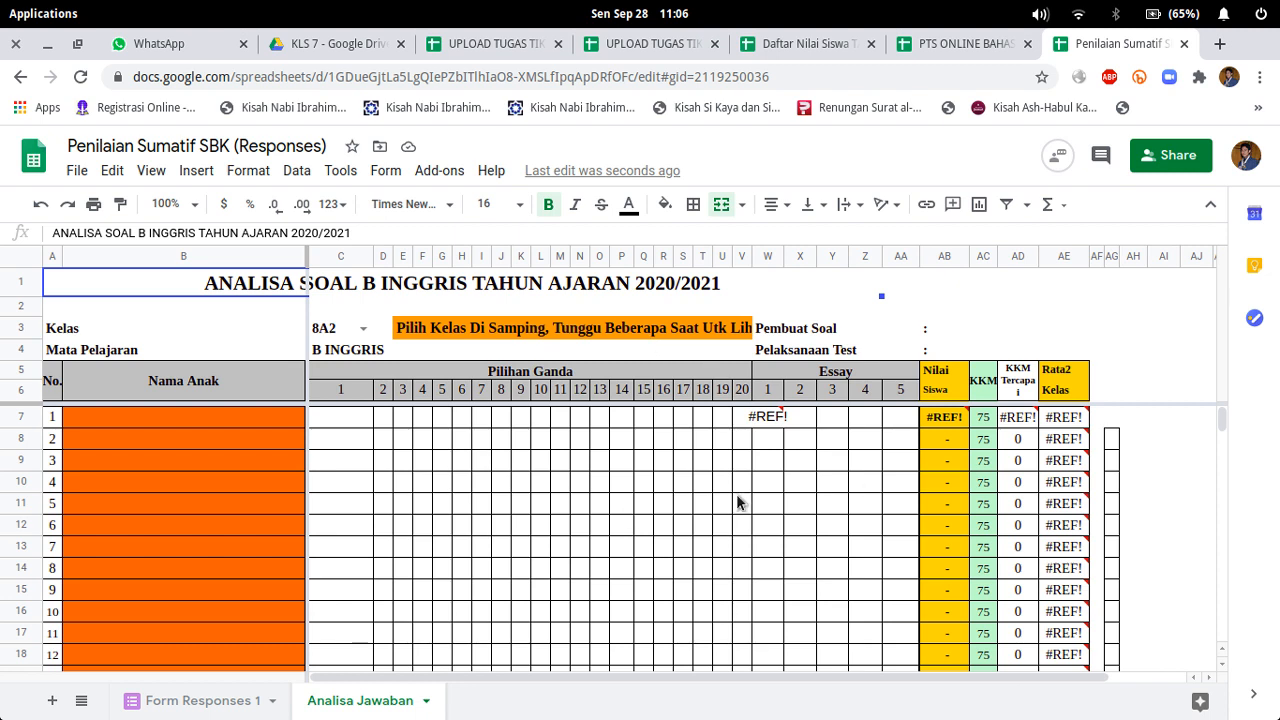
# Step: Change the sheet's title to ANALISA SUMATIF SBK TAHUN AJARAN 2020/2021
pyautogui.scroll(-3, 730, 502)
pyautogui.scroll(-5, 690, 500)
pyautogui.scroll(10, 690, 500)
pyautogui.click(196, 235)
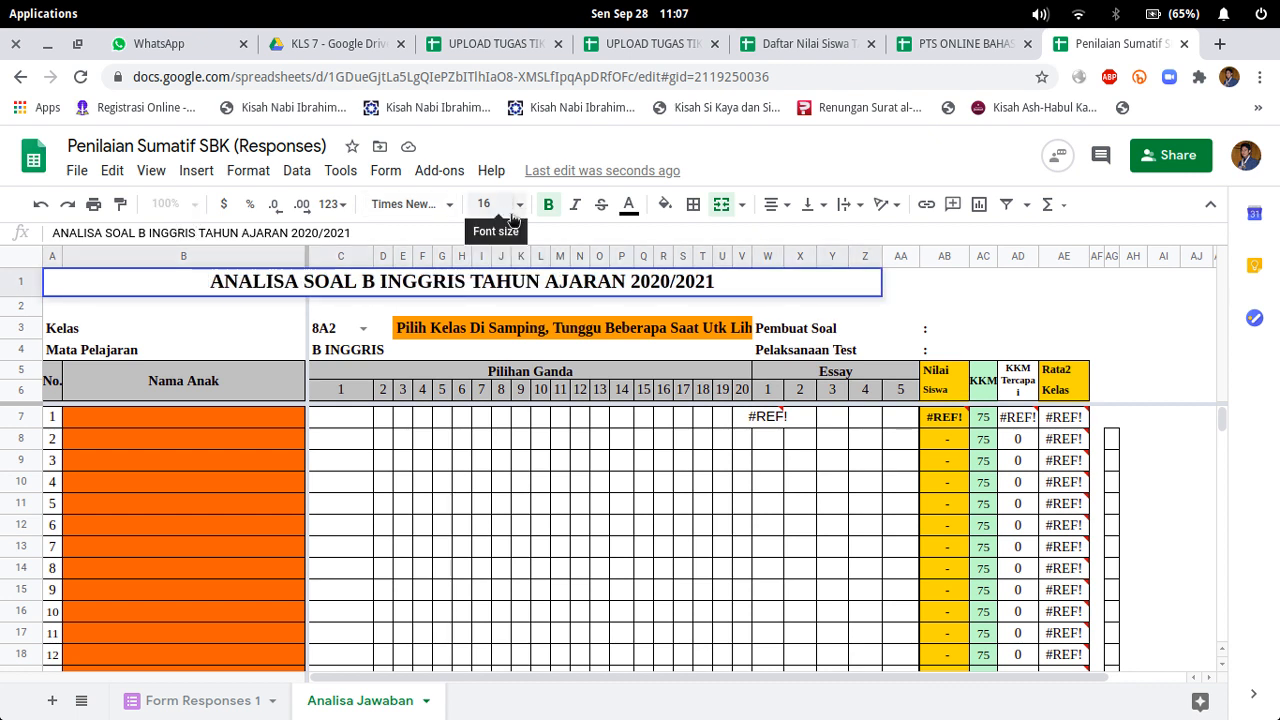
pyautogui.press('BackSpace')
pyautogui.press('BackSpace')
pyautogui.press('BackSpace')
pyautogui.press('BackSpace')
pyautogui.press('BackSpace')
pyautogui.press('BackSpace')
pyautogui.press('BackSpace')
pyautogui.press('BackSpace')
pyautogui.press('BackSpace')
pyautogui.press('BackSpace')
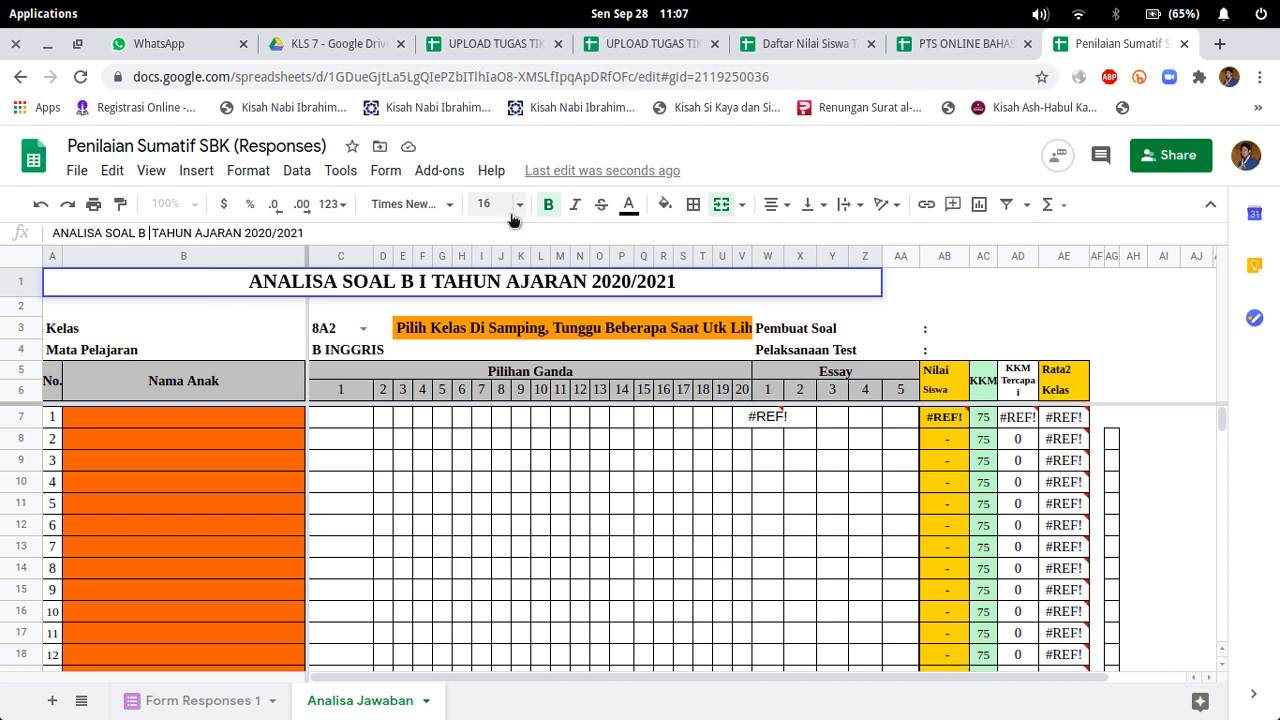
pyautogui.press('BackSpace')
pyautogui.press('BackSpace')
pyautogui.press('BackSpace')
pyautogui.press('BackSpace')
pyautogui.write('SUMATI')
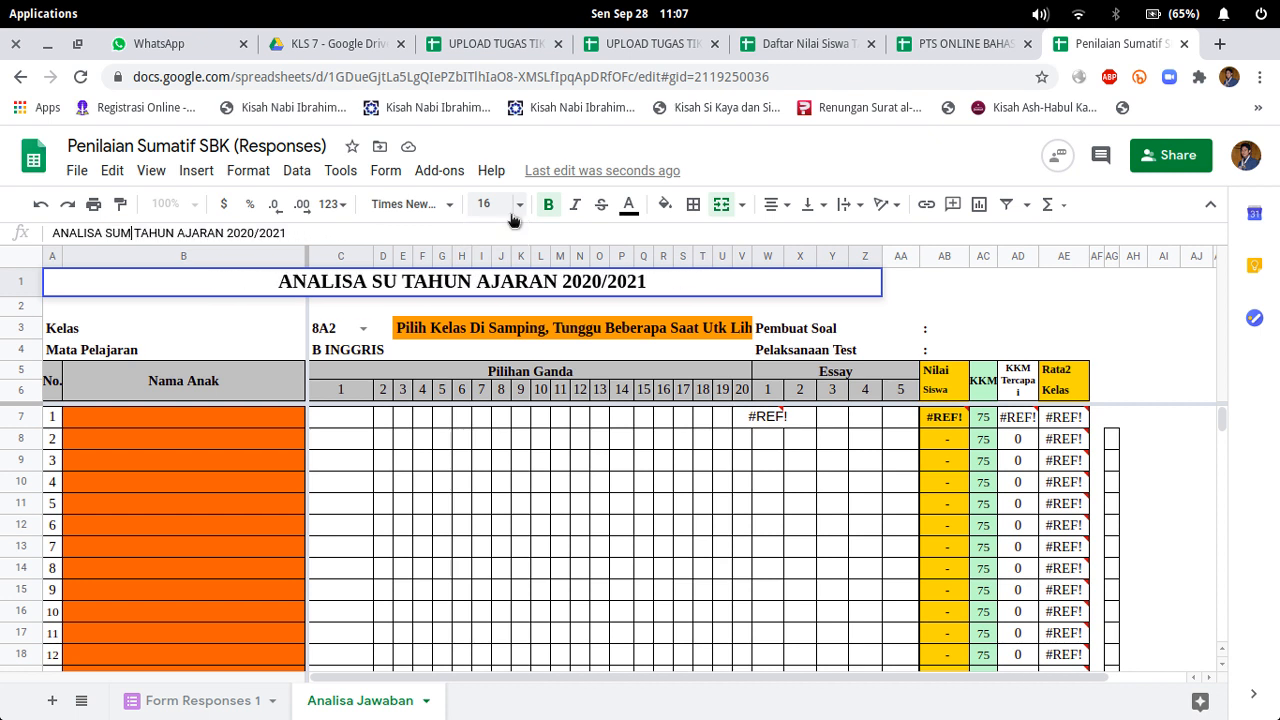
pyautogui.write('F SBK')
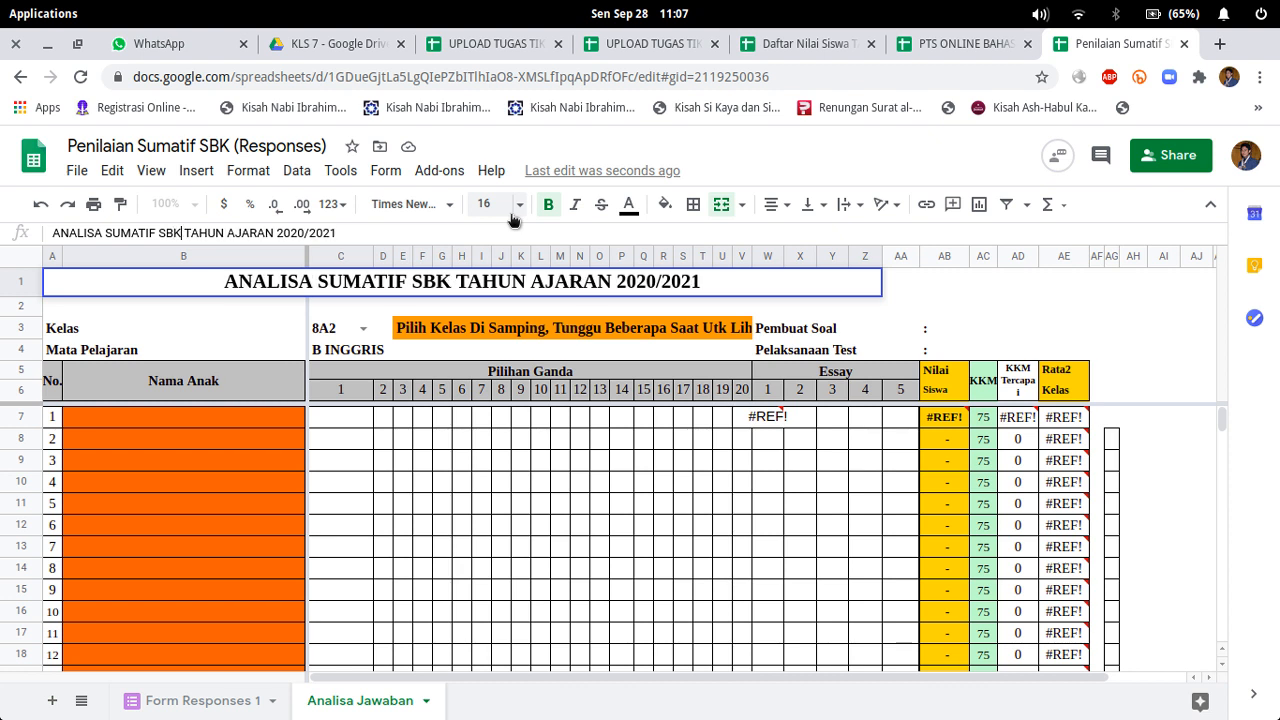
# Step: Set the Mata Pelajaran value to SBK
pyautogui.click(342, 350)
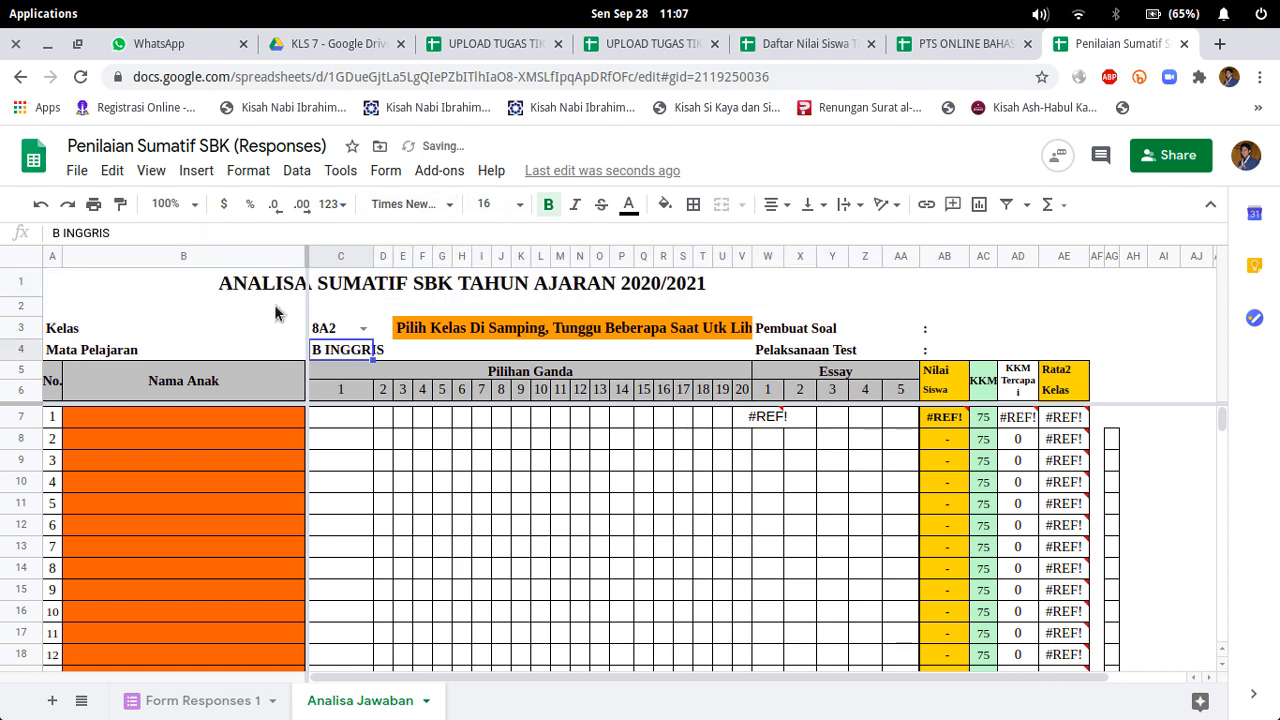
pyautogui.moveTo(124, 233); pyautogui.dragTo(54, 234)
pyautogui.write('SBK')
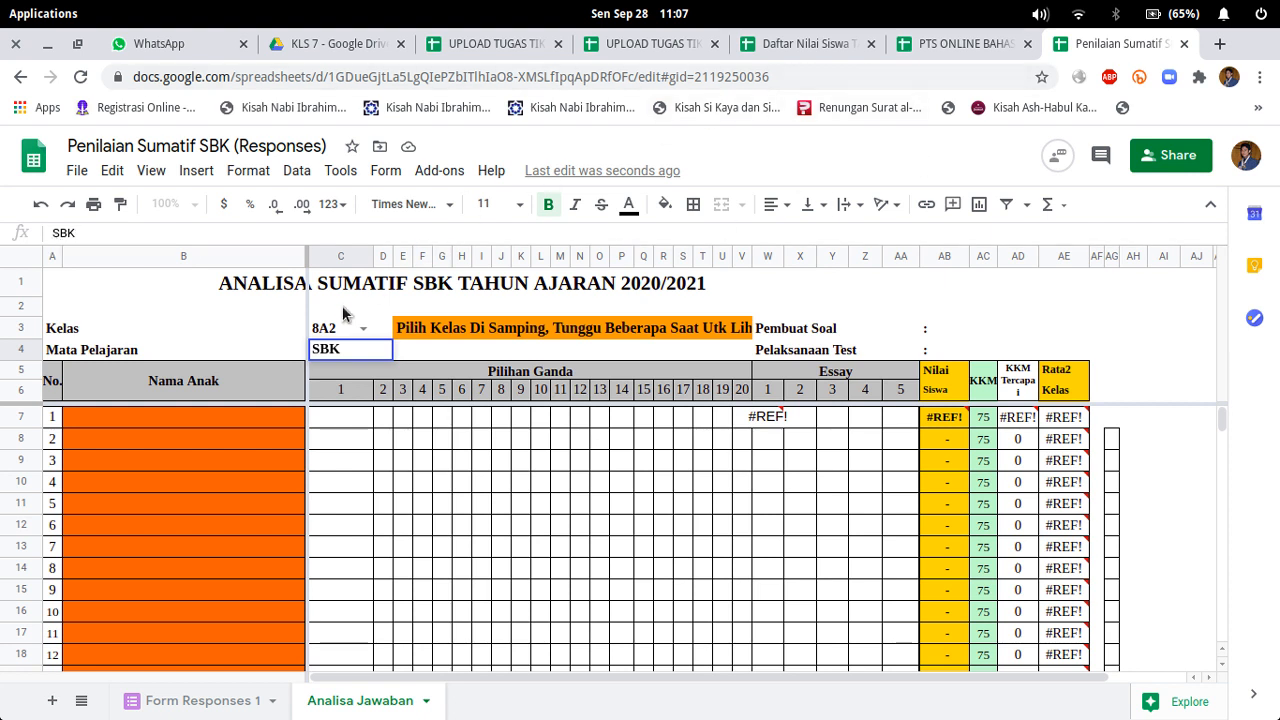
# Step: Edit the data validation of the Kelas cell so its dropdown list offers 9A1,9A2,9B1,9B2, and save it
pyautogui.click(335, 326)
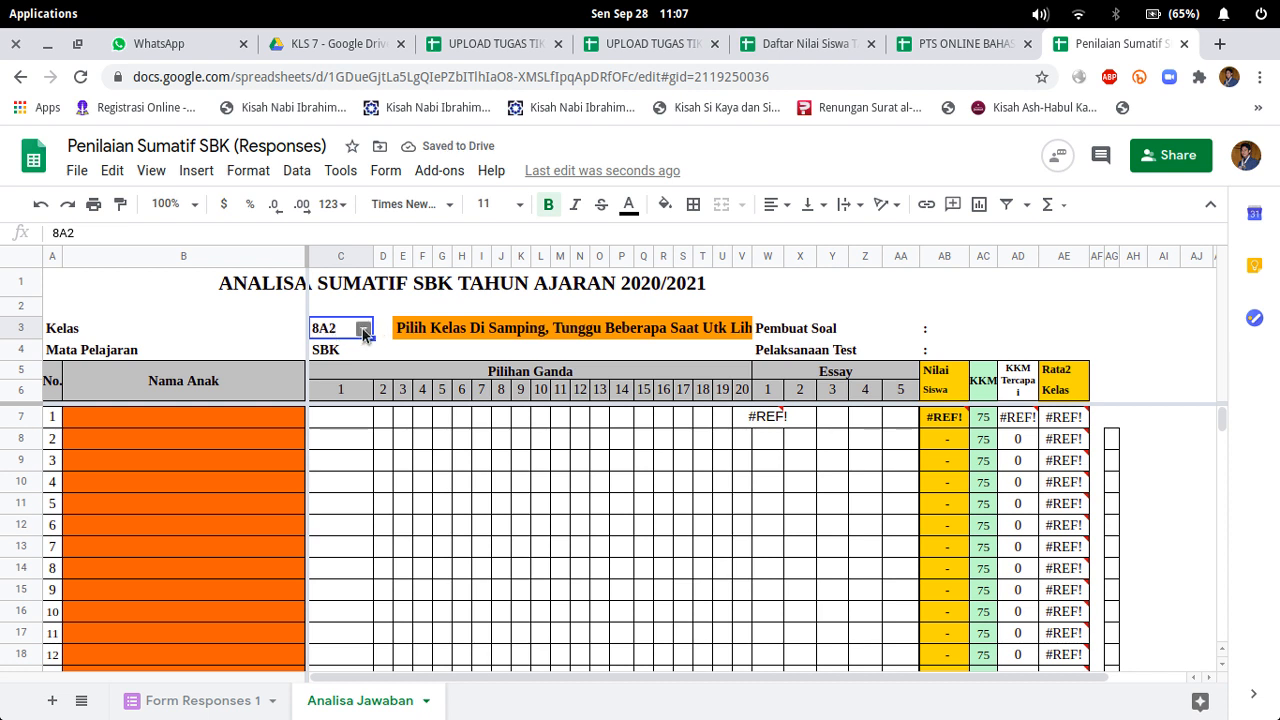
pyautogui.click(364, 334)
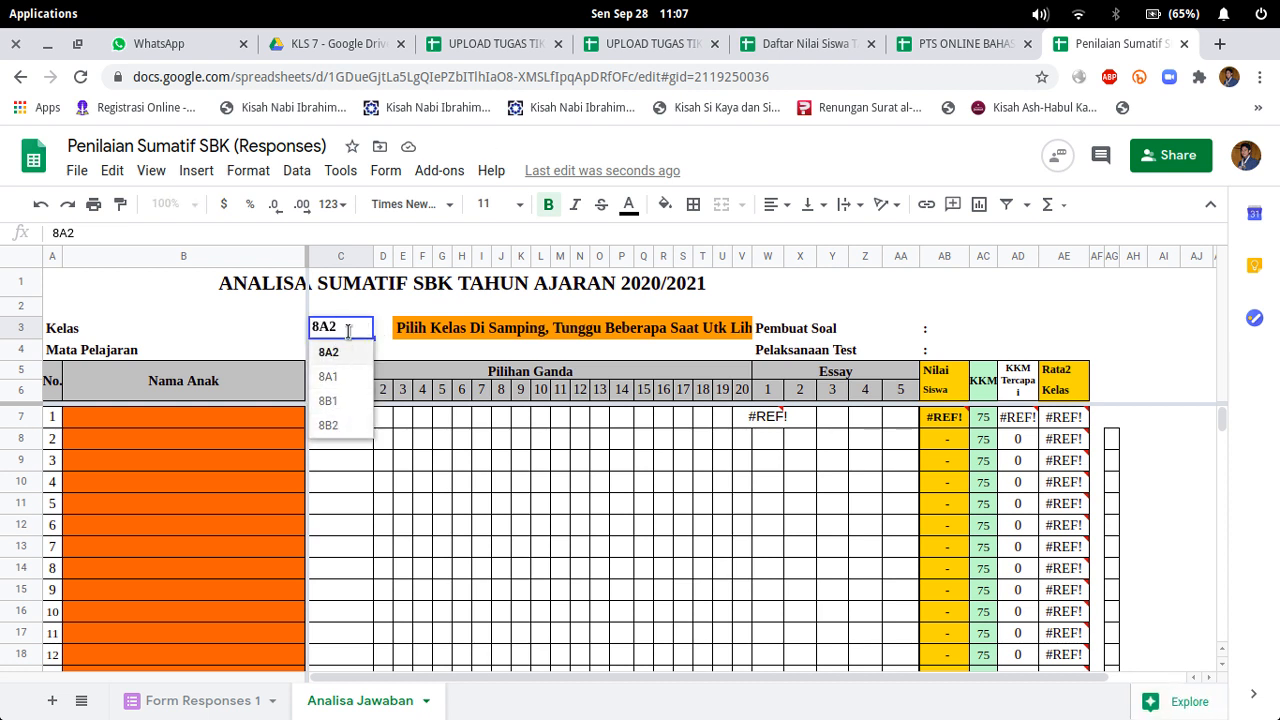
pyautogui.click(343, 331)
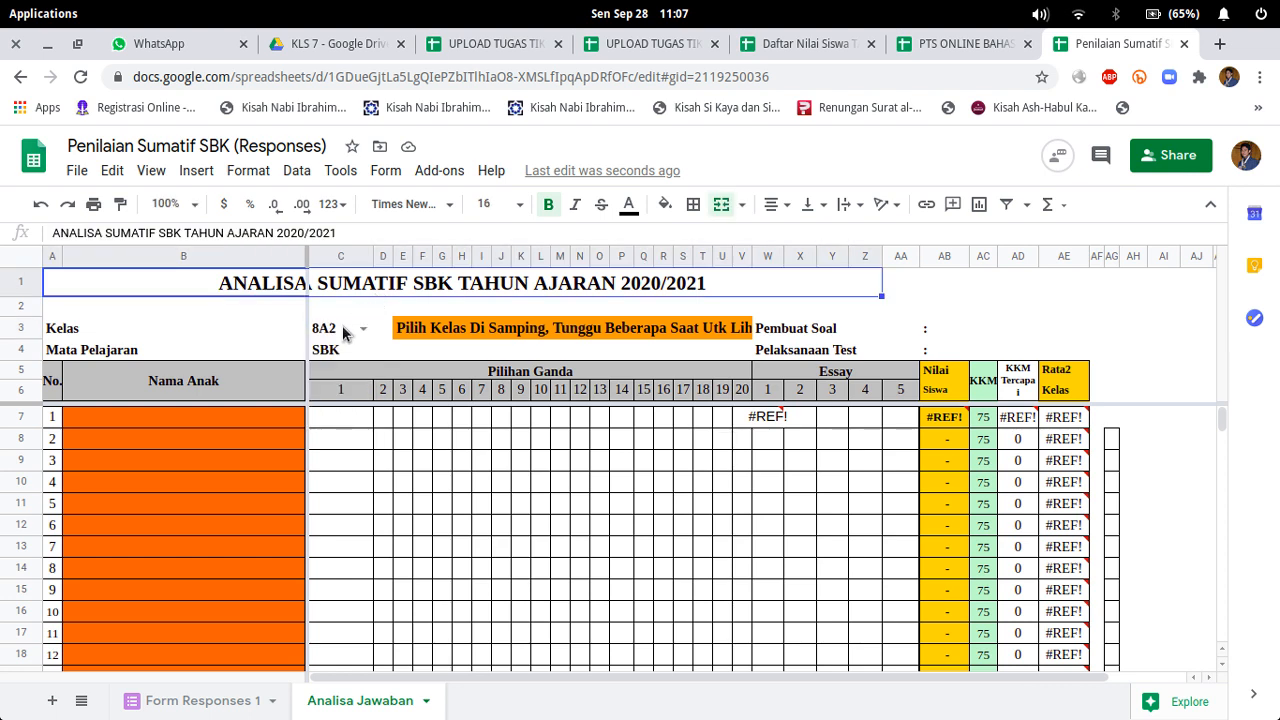
pyautogui.rightClick(343, 334)
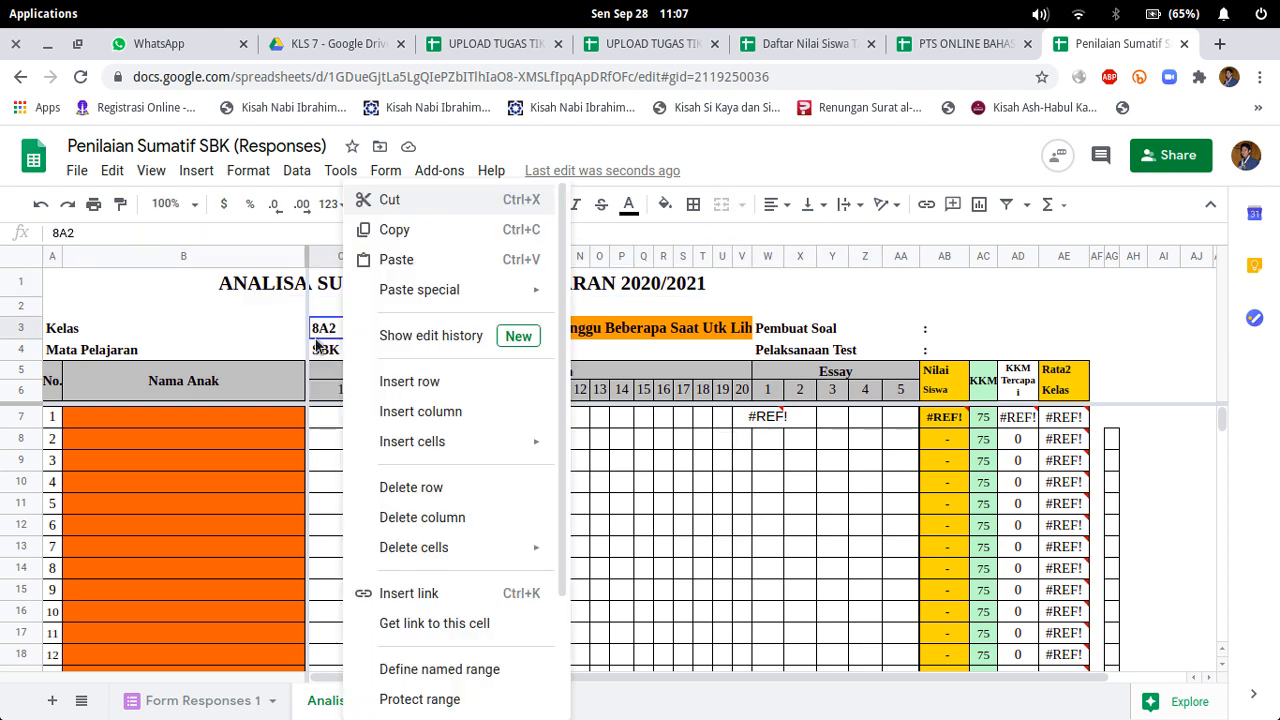
pyautogui.click(333, 338)
pyautogui.rightClick(333, 338)
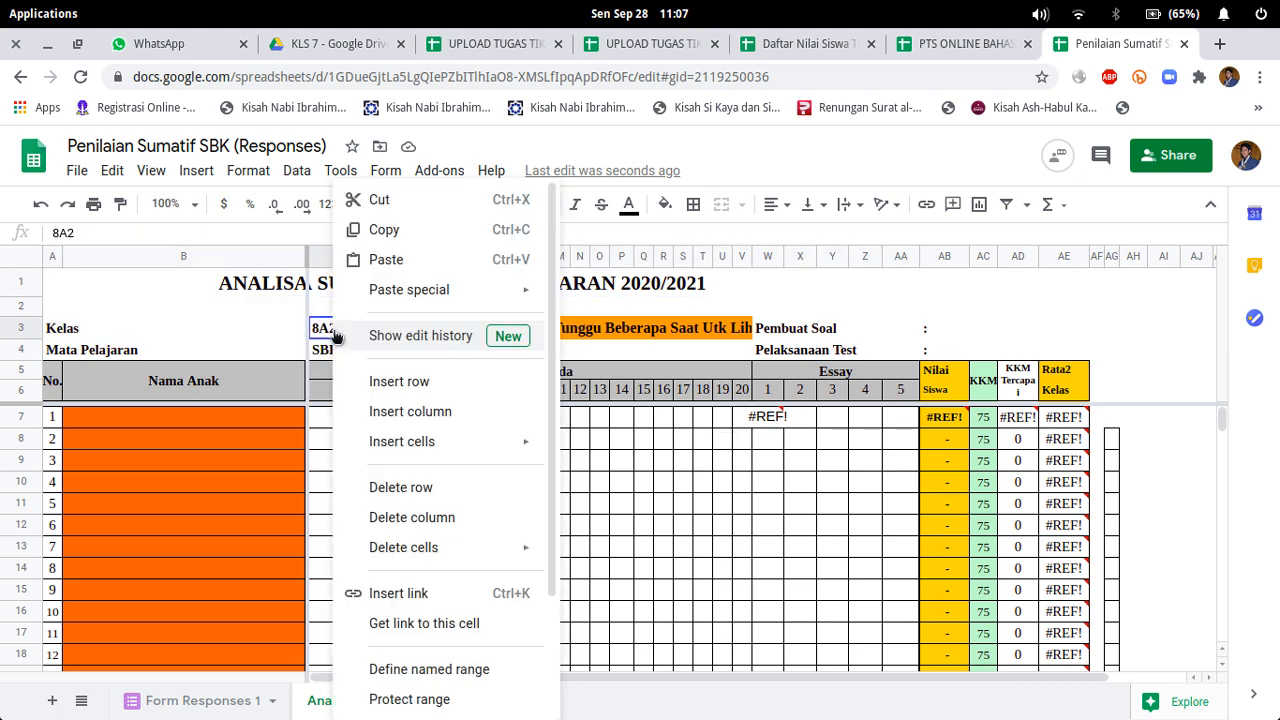
pyautogui.scroll(-3, 393, 400)
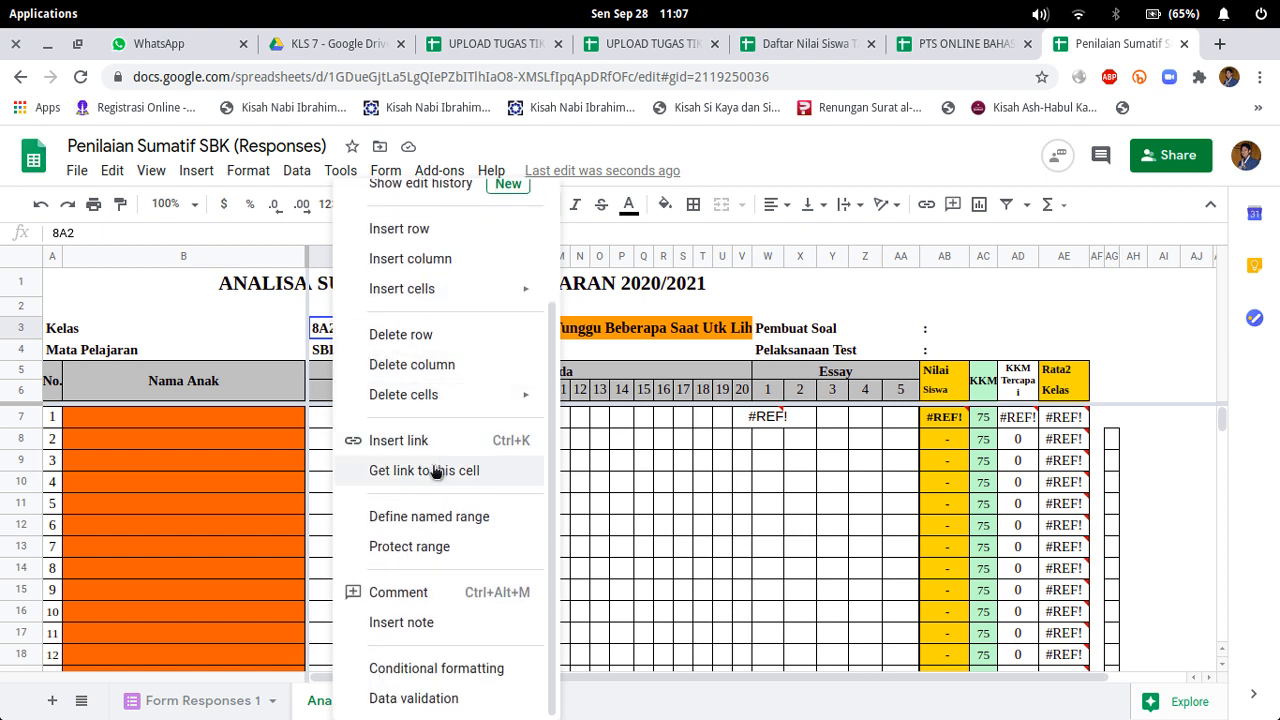
pyautogui.click(446, 700)
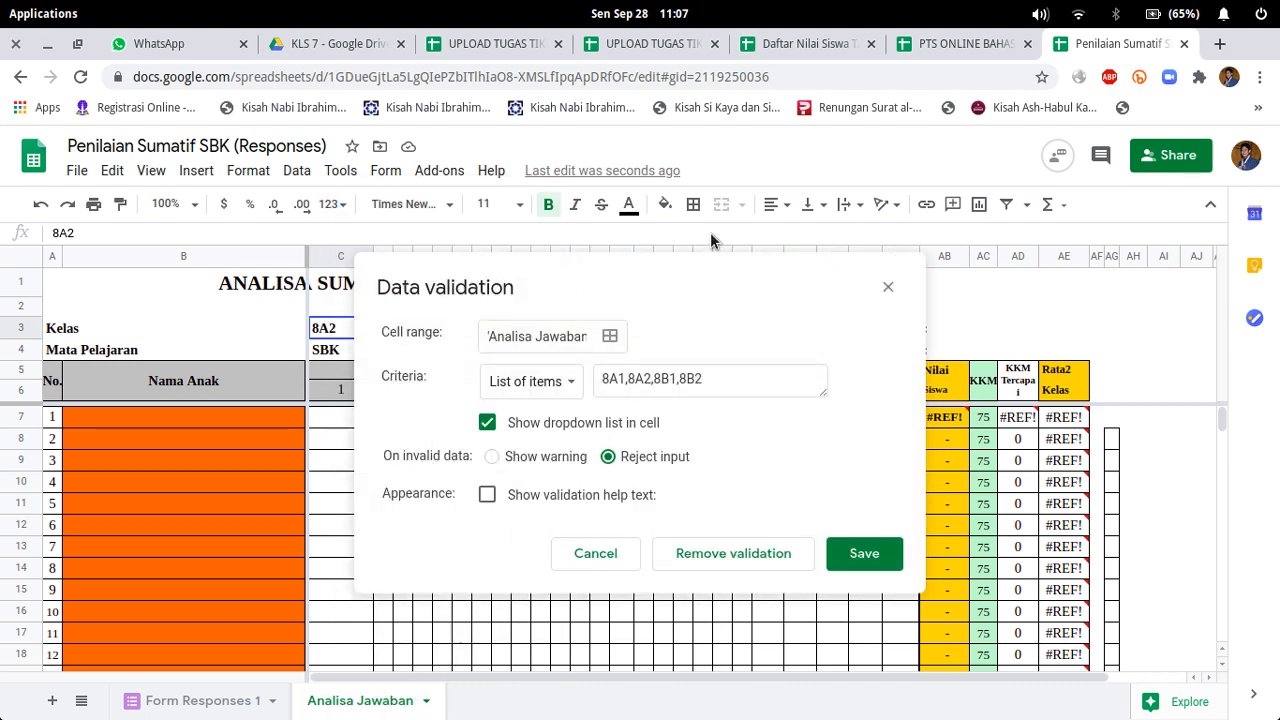
pyautogui.moveTo(702, 277); pyautogui.dragTo(722, 208)
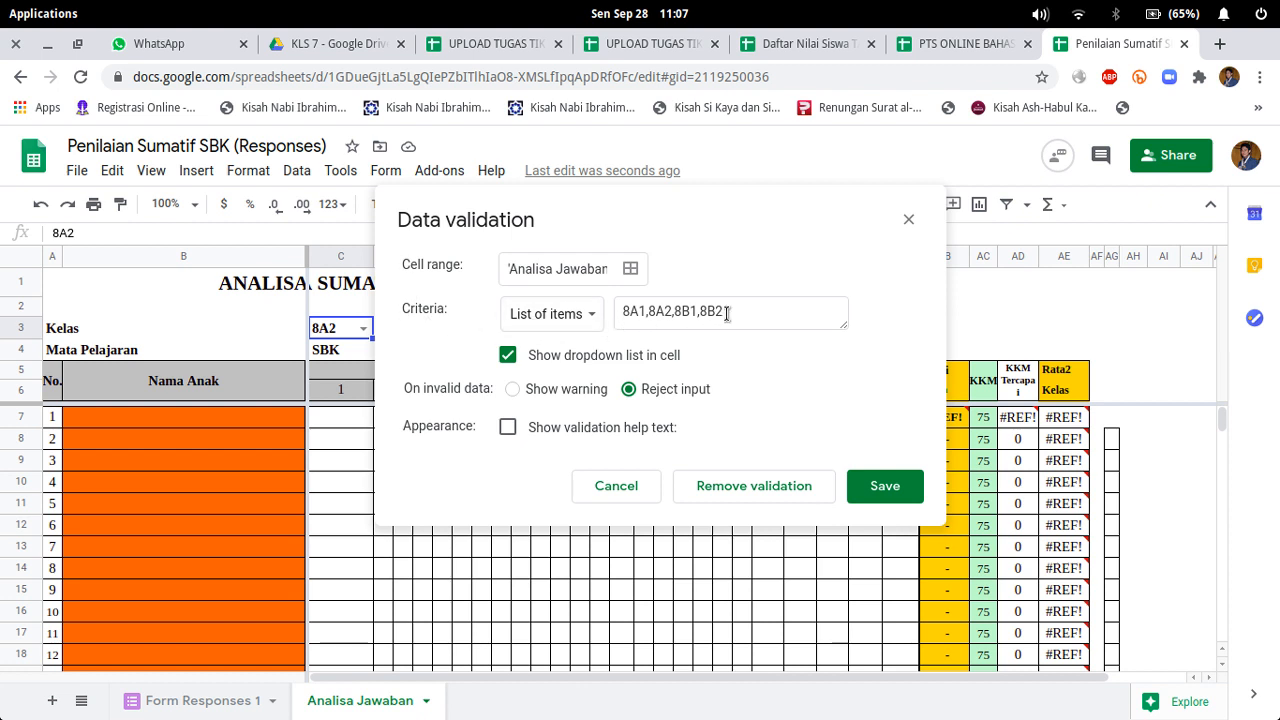
pyautogui.moveTo(727, 314); pyautogui.dragTo(620, 313)
pyautogui.click(635, 312)
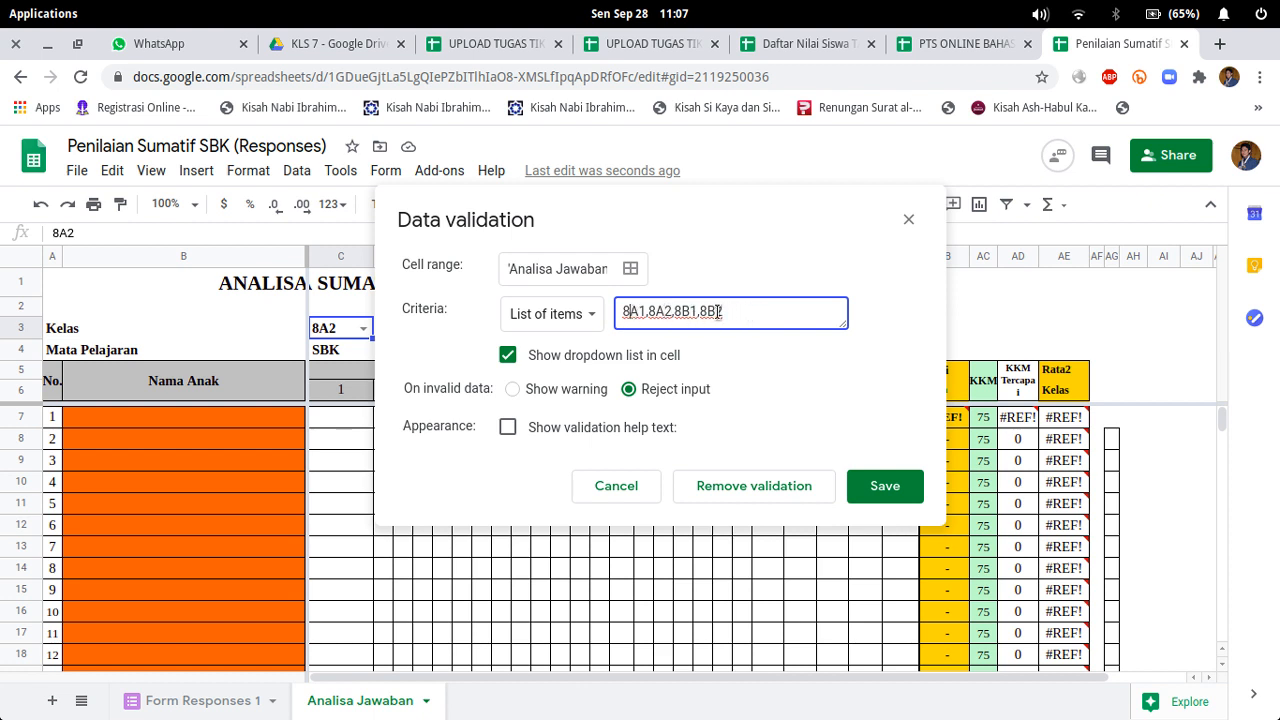
pyautogui.press('BackSpace')
pyautogui.write('9')
pyautogui.click(660, 313)
pyautogui.press('BackSpace')
pyautogui.write('9')
pyautogui.press('BackSpace')
pyautogui.write('9')
pyautogui.press('BackSpace')
pyautogui.write('9')
pyautogui.click(884, 490)
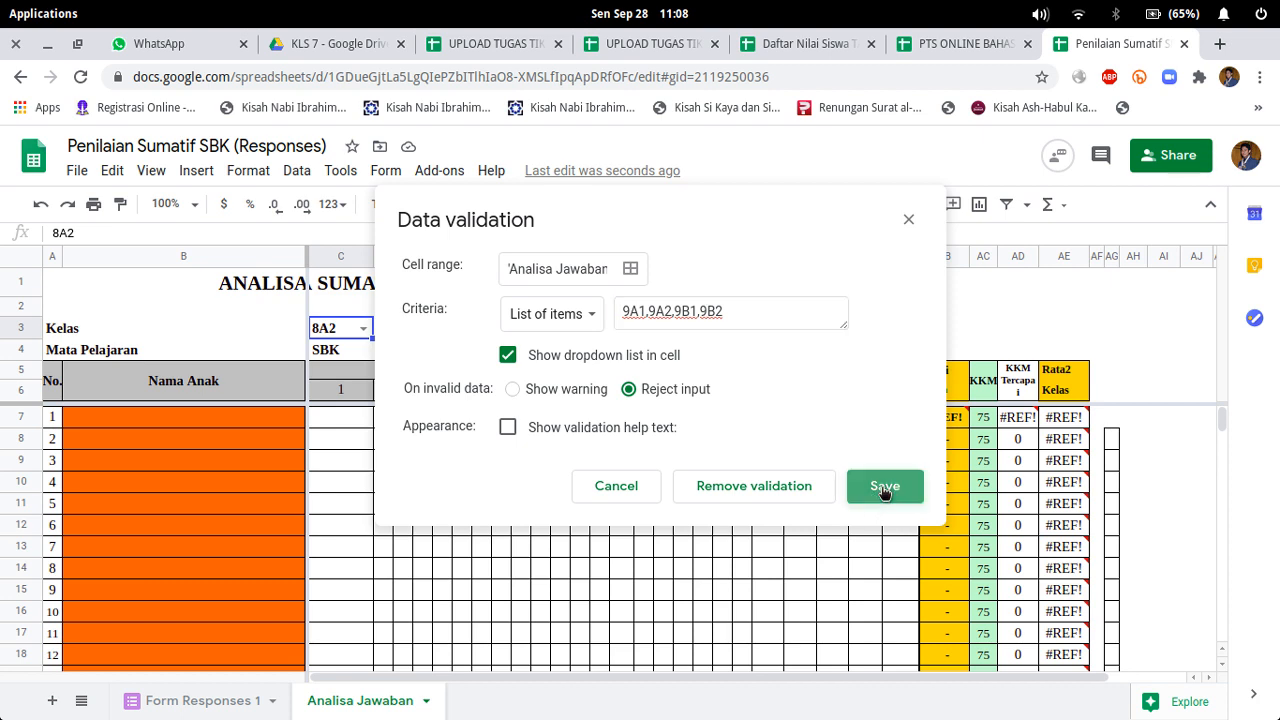
# Step: Choose class 9A1 in the Kelas dropdown and check the other class options
pyautogui.click(365, 331)
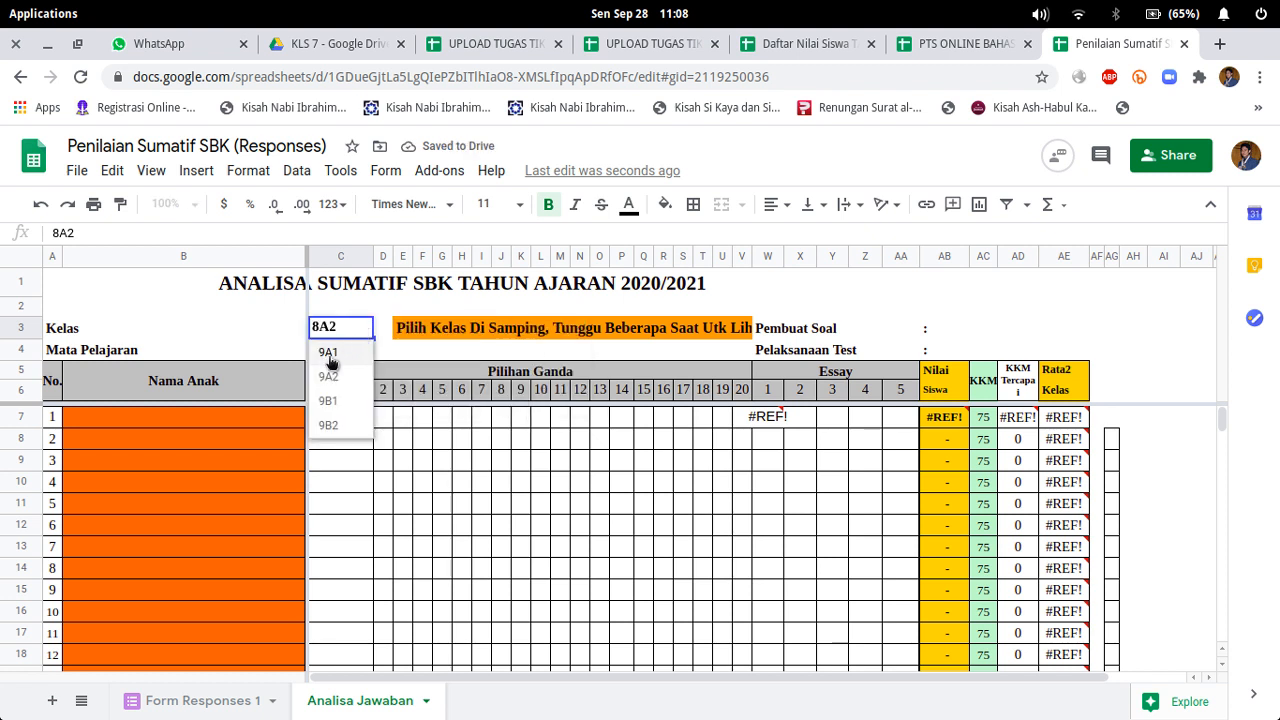
pyautogui.click(330, 354)
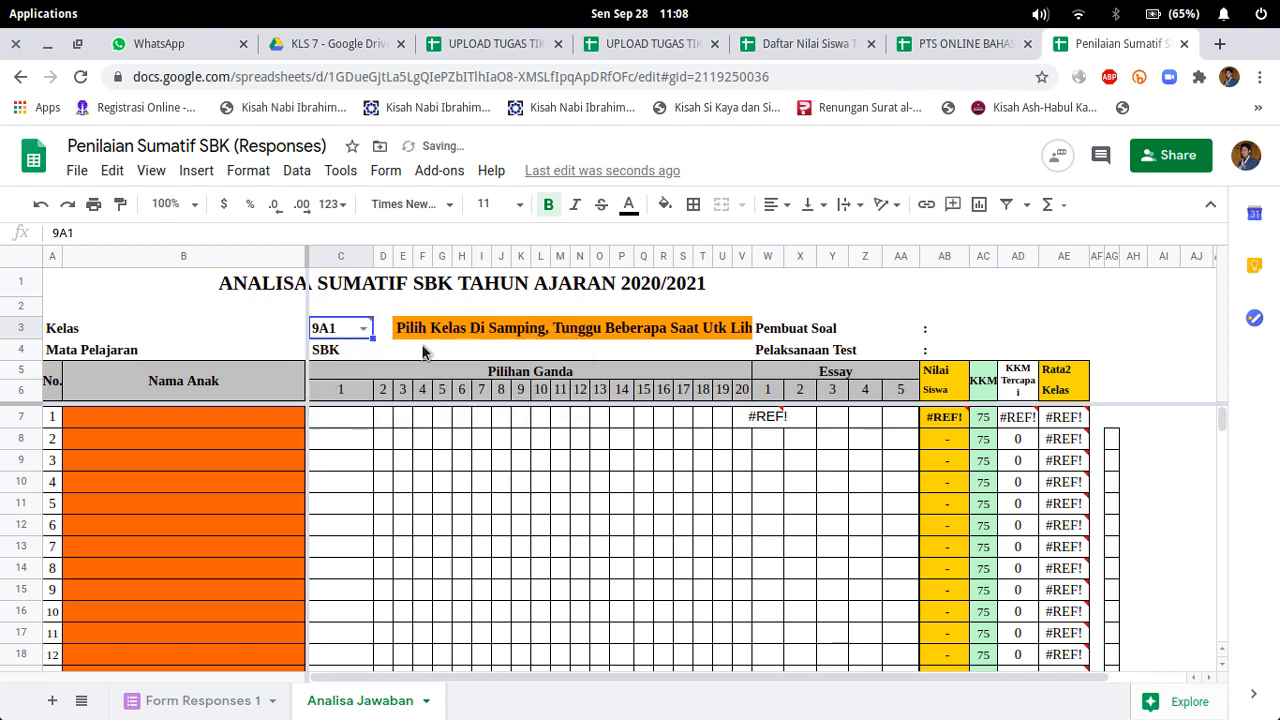
pyautogui.click(363, 329)
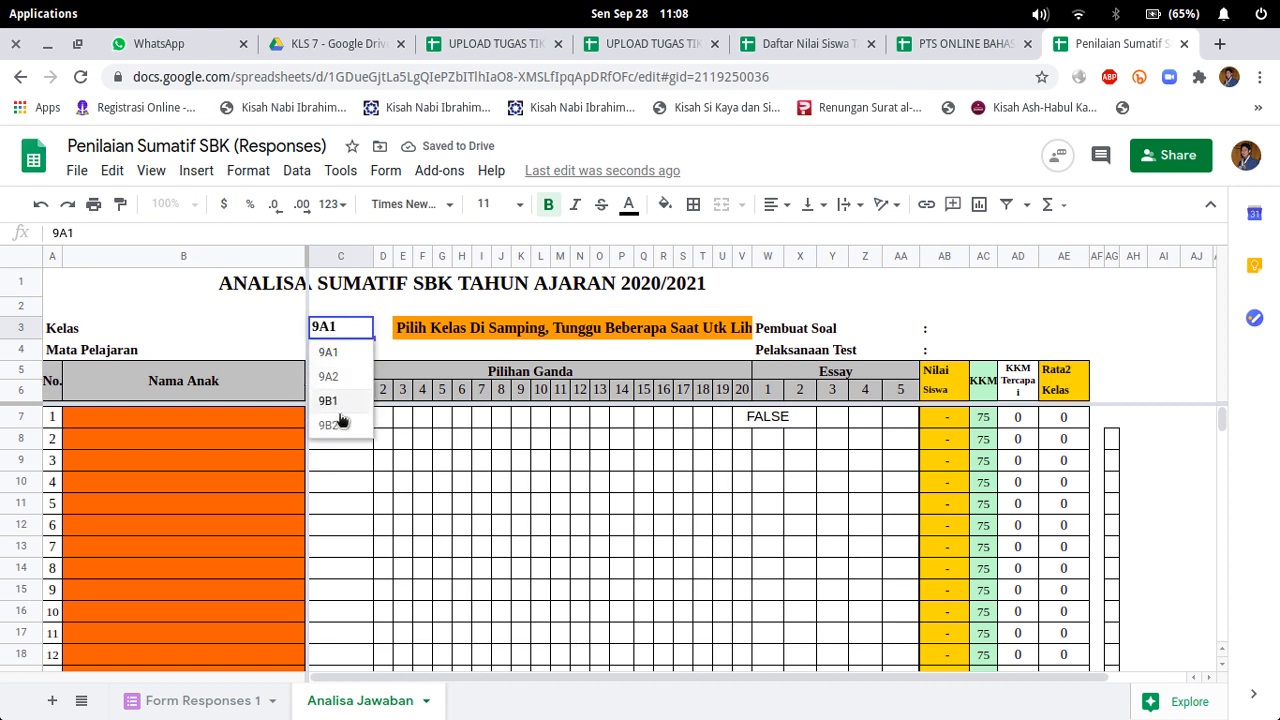
pyautogui.press('Escape')
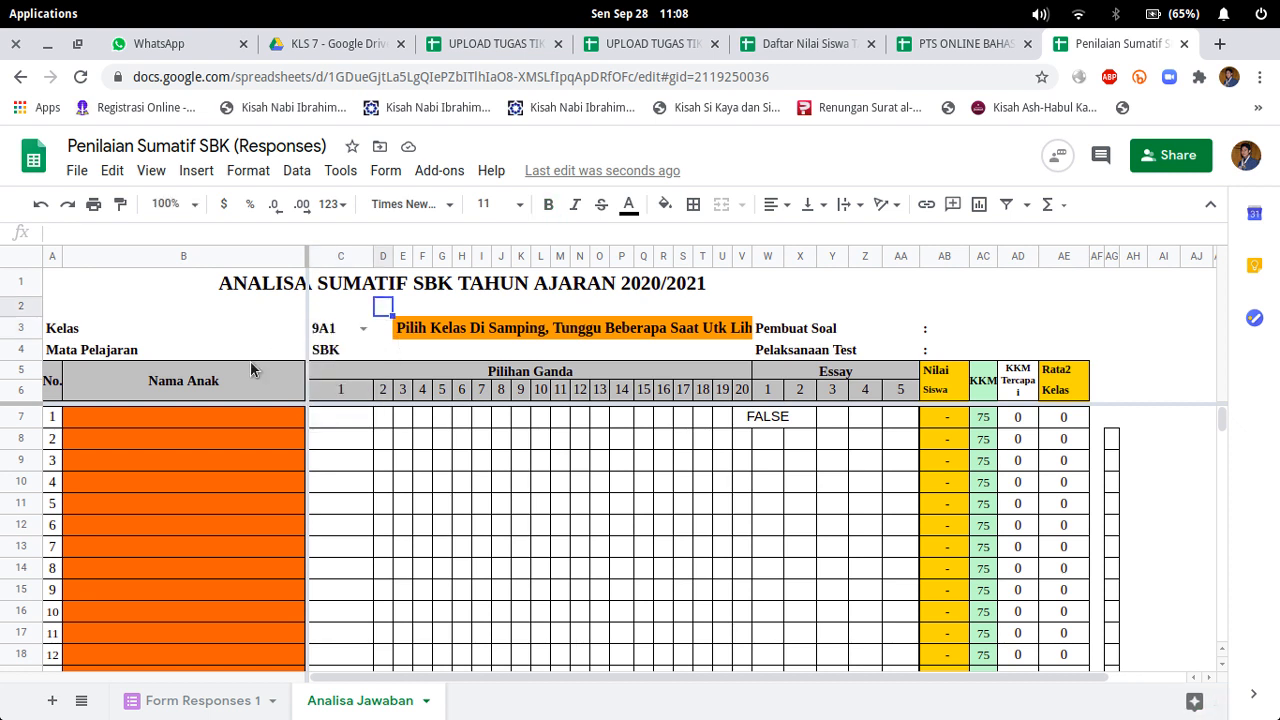
# Step: Clear the copied QUERY formulas from the Nama Anak column for students 1 to 23
pyautogui.click(212, 423)
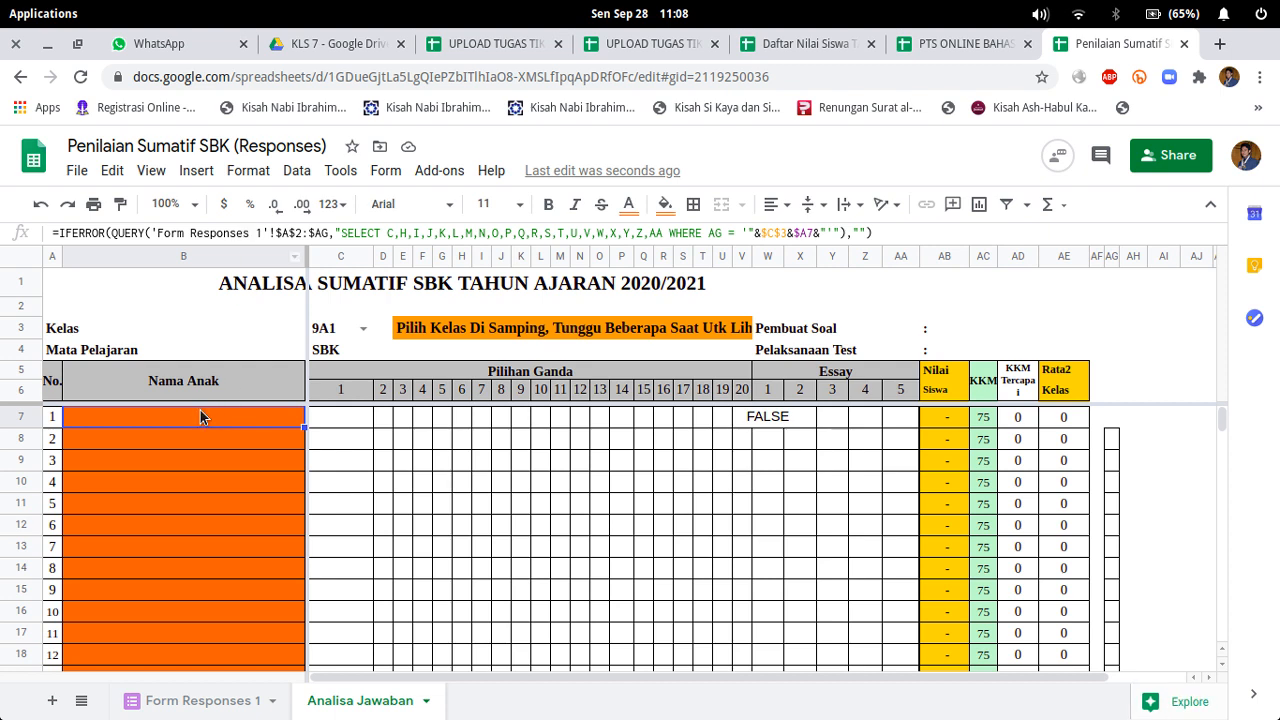
pyautogui.scroll(-5, 160, 530)
pyautogui.scroll(2, 156, 558)
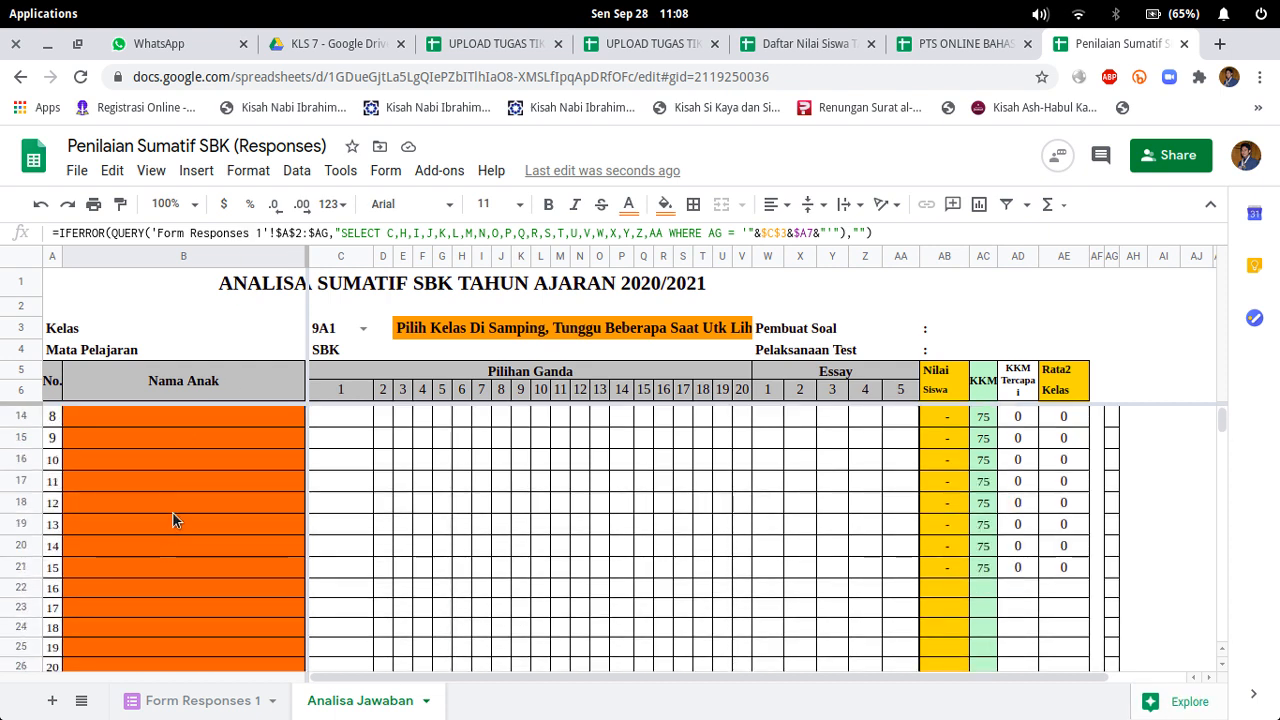
pyautogui.scroll(3, 162, 460)
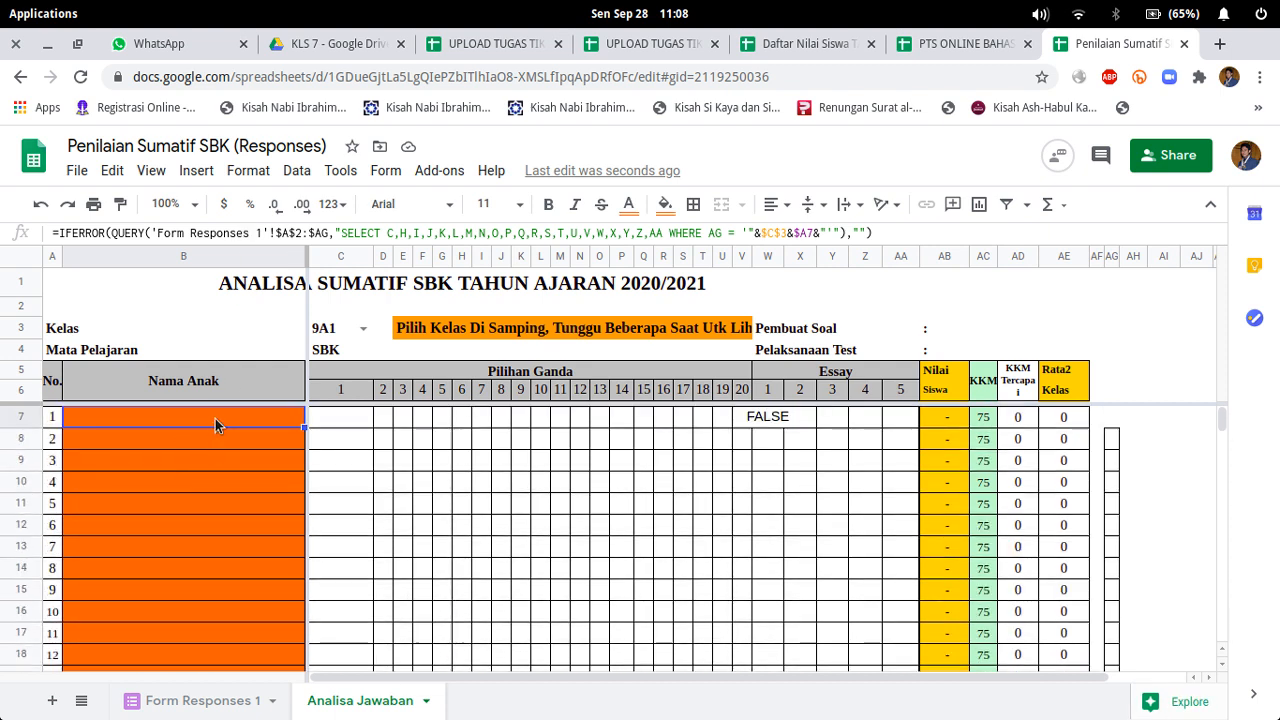
pyautogui.click(210, 459)
pyautogui.click(215, 420)
pyautogui.moveTo(179, 419); pyautogui.dragTo(189, 625)
pyautogui.scroll(-3, 184, 613)
pyautogui.scroll(-1, 190, 620)
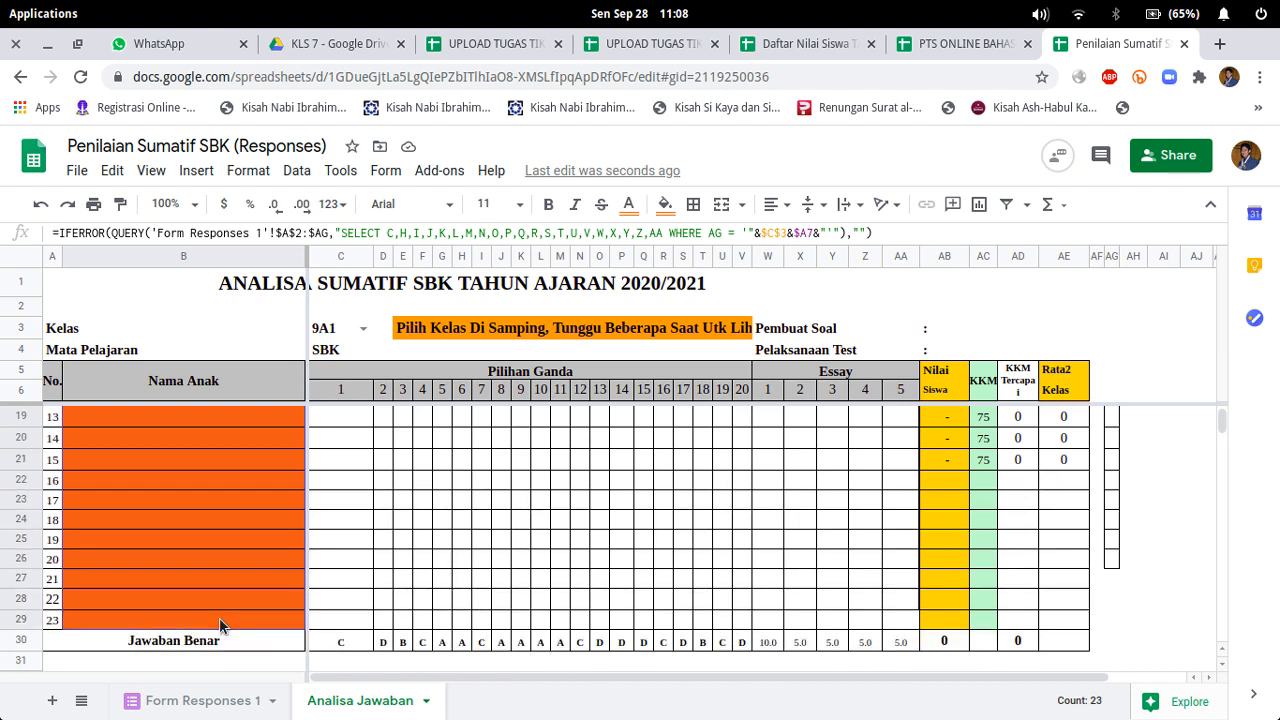
pyautogui.scroll(1, 219, 617)
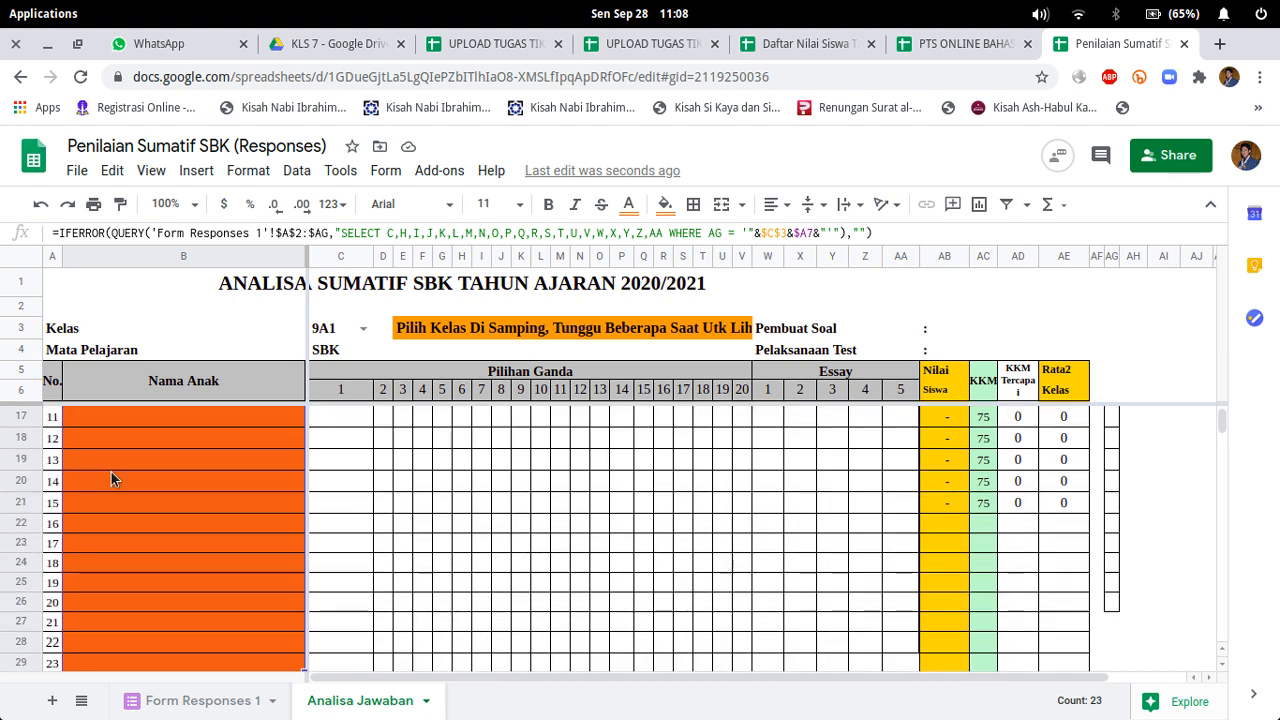
pyautogui.scroll(-4, 110, 478)
pyautogui.scroll(4, 166, 510)
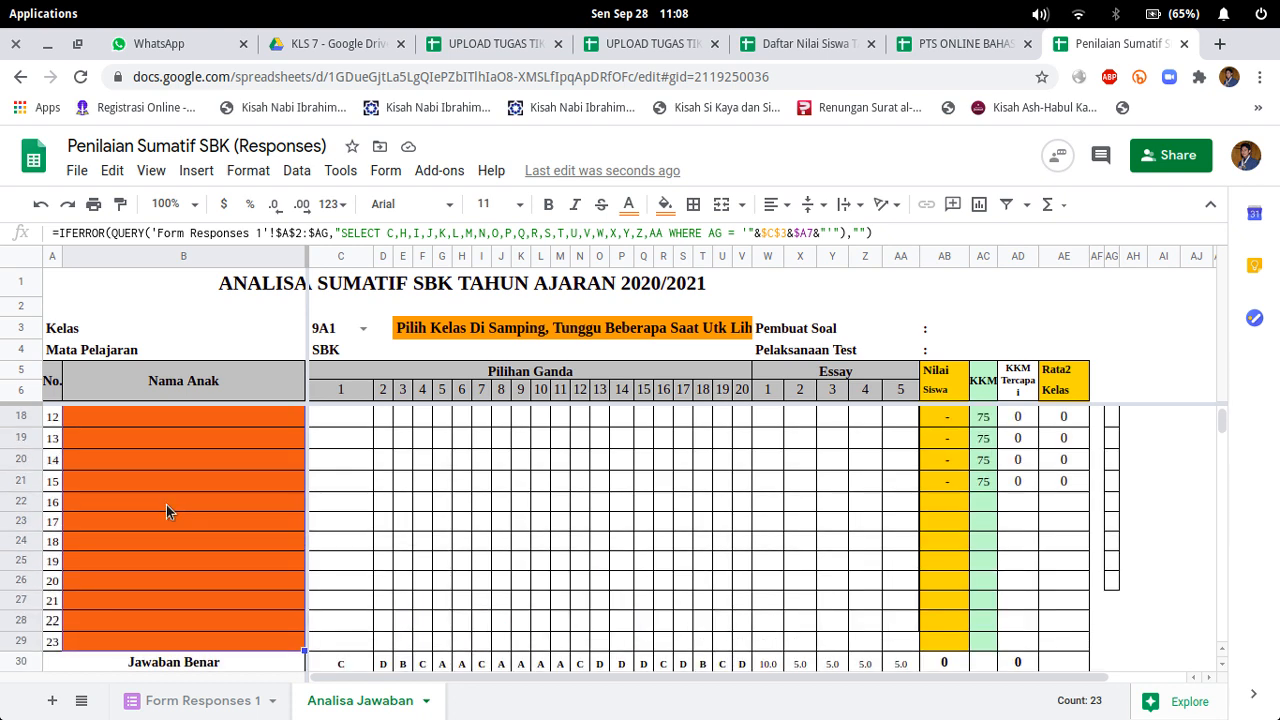
pyautogui.scroll(4, 166, 505)
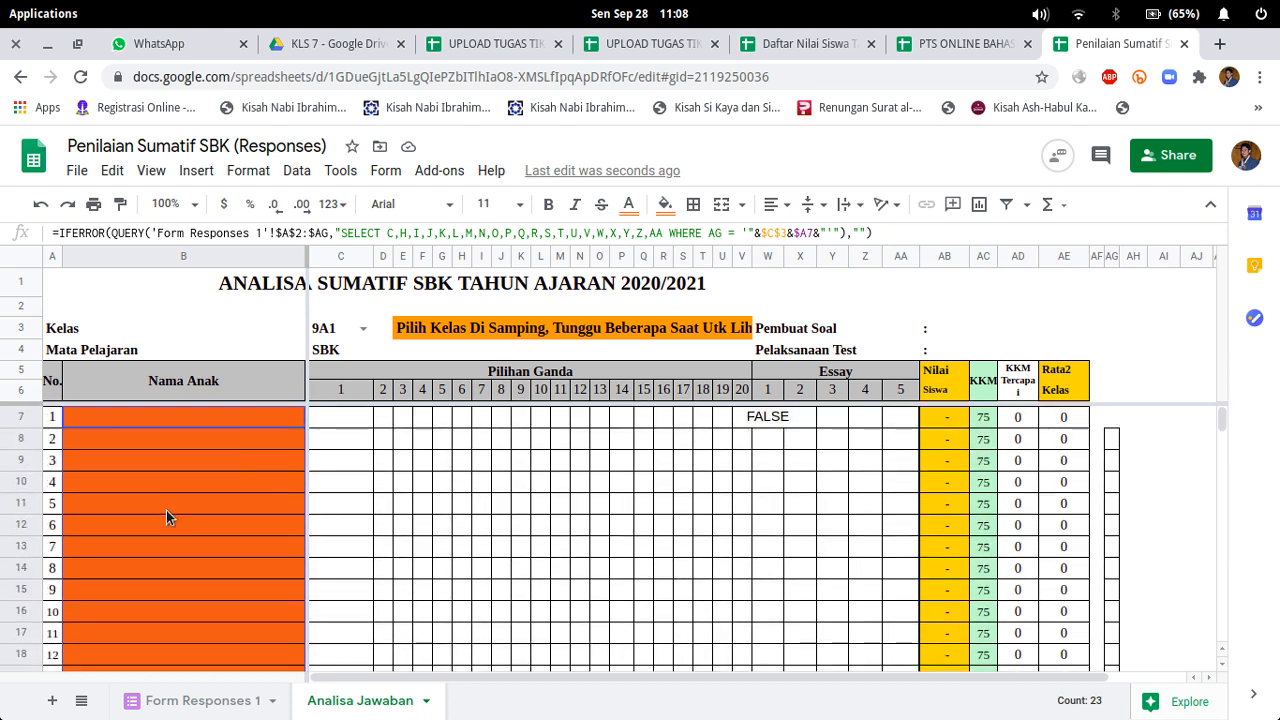
pyautogui.press('Delete')
# Step: Clear the copied ArrayFormula from the first student's Essay 1 cell, W7
pyautogui.click(187, 418)
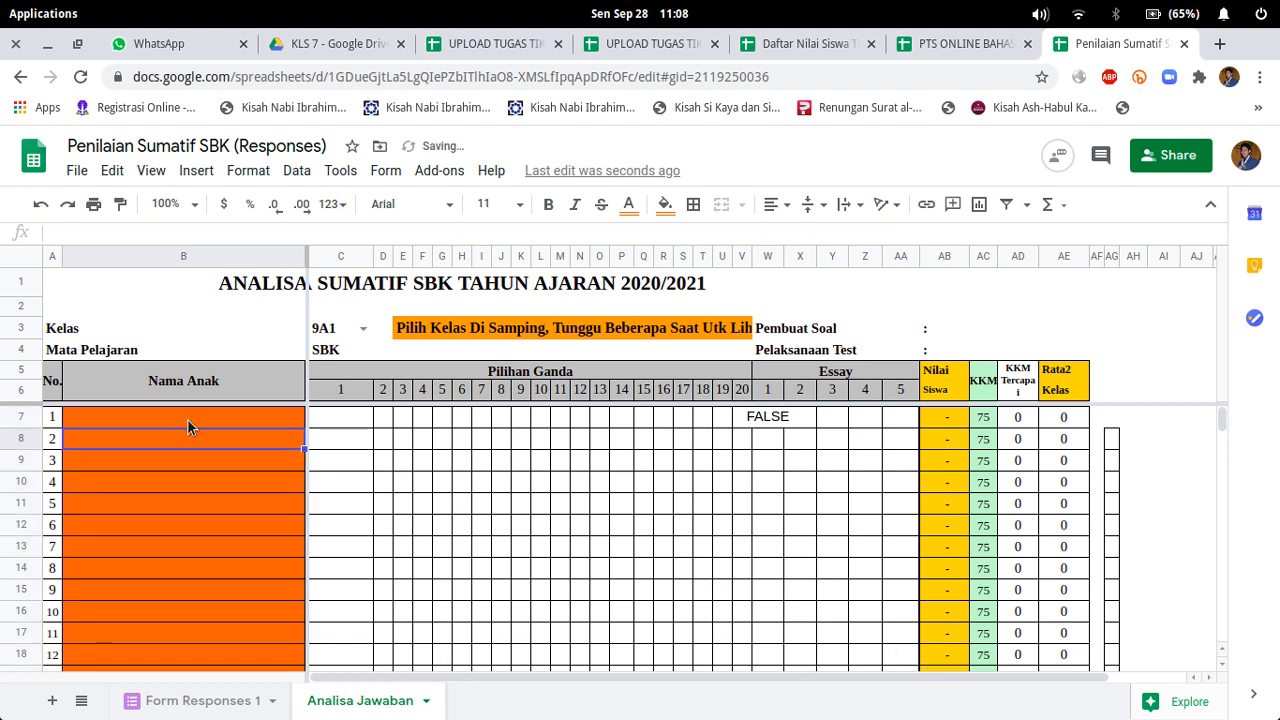
pyautogui.click(757, 417)
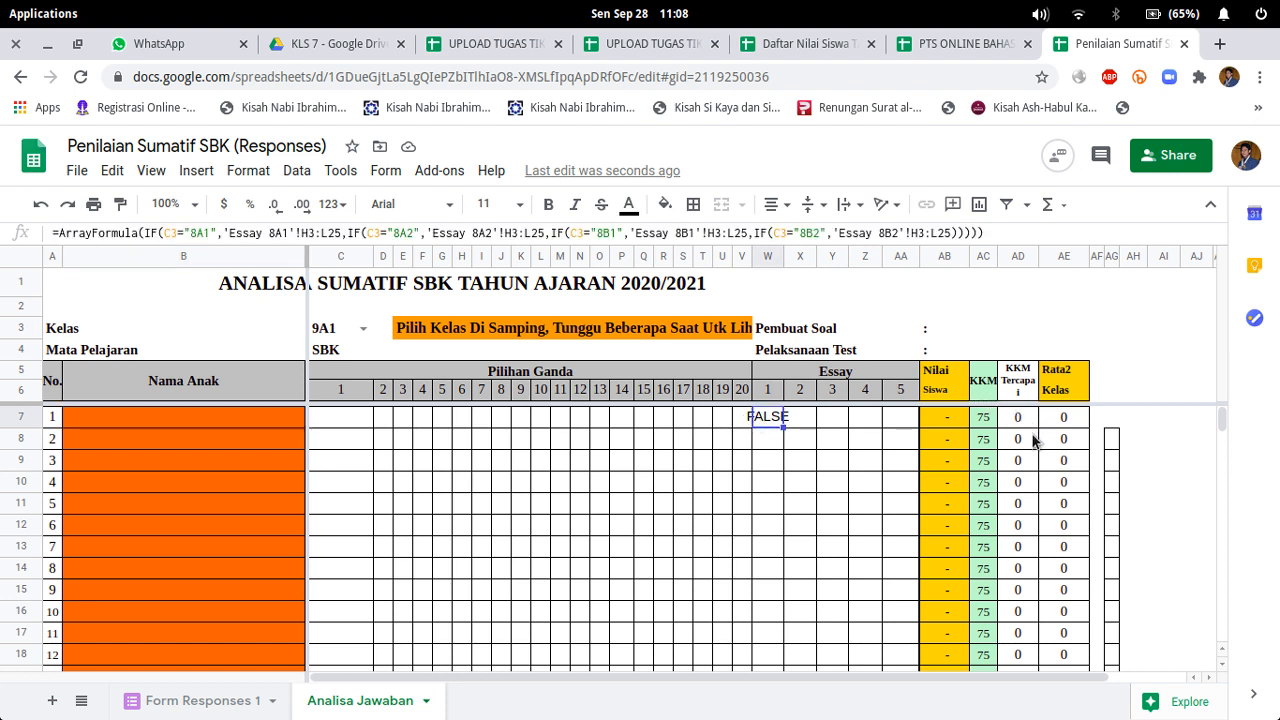
pyautogui.press('Delete')
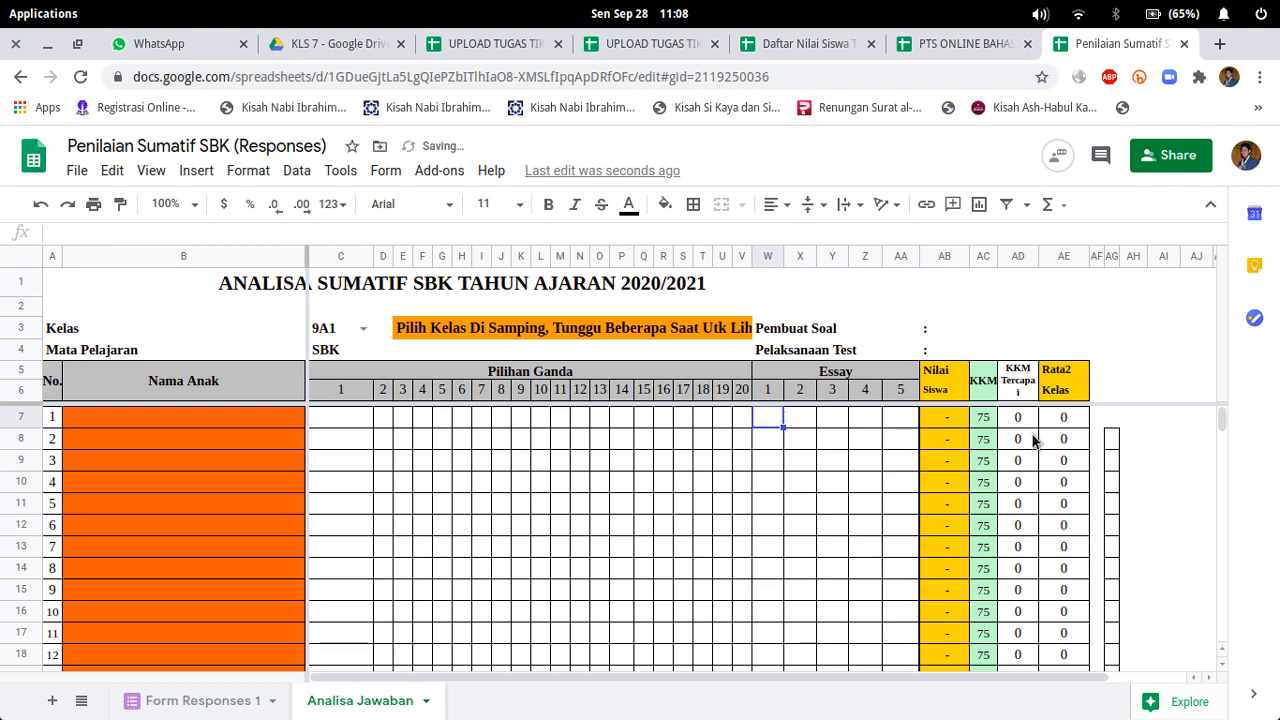
# Step: Review the Jawaban Benar row, checking the keys for multiple-choice questions 1 to 20 and the scores for essay questions 1 to 5
pyautogui.scroll(-4, 983, 495)
pyautogui.scroll(-1, 983, 497)
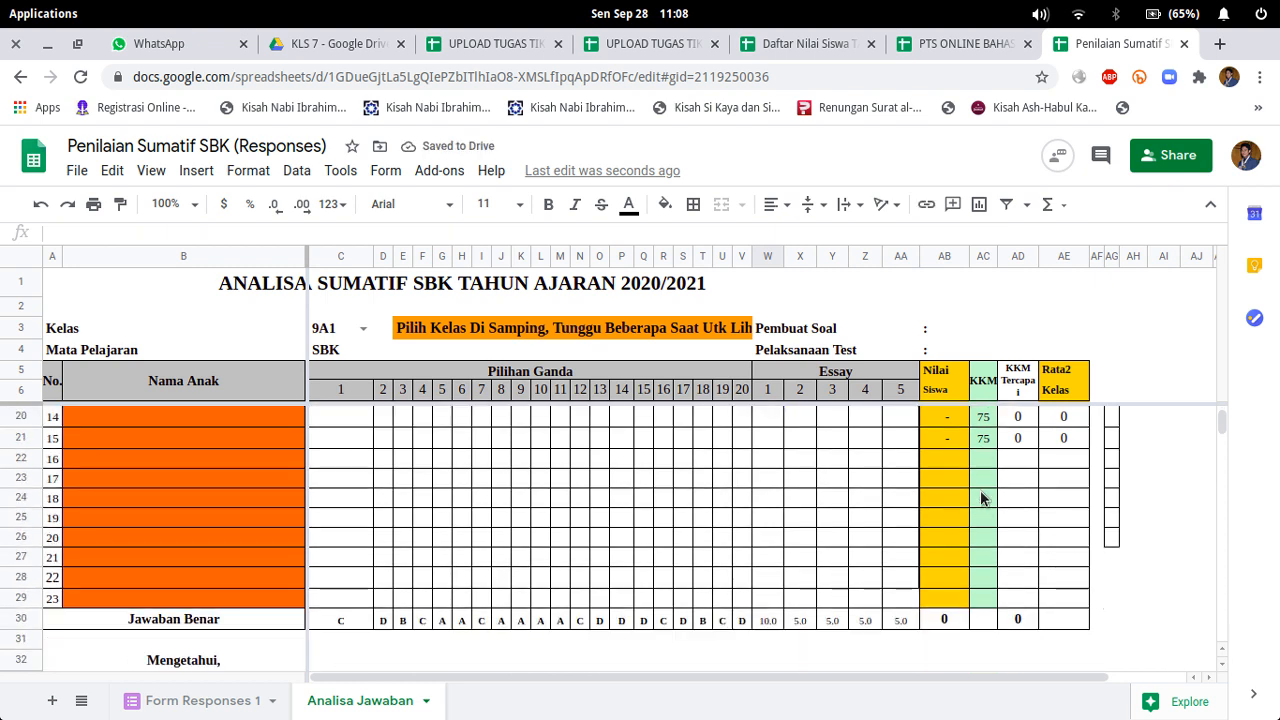
pyautogui.scroll(-3, 981, 497)
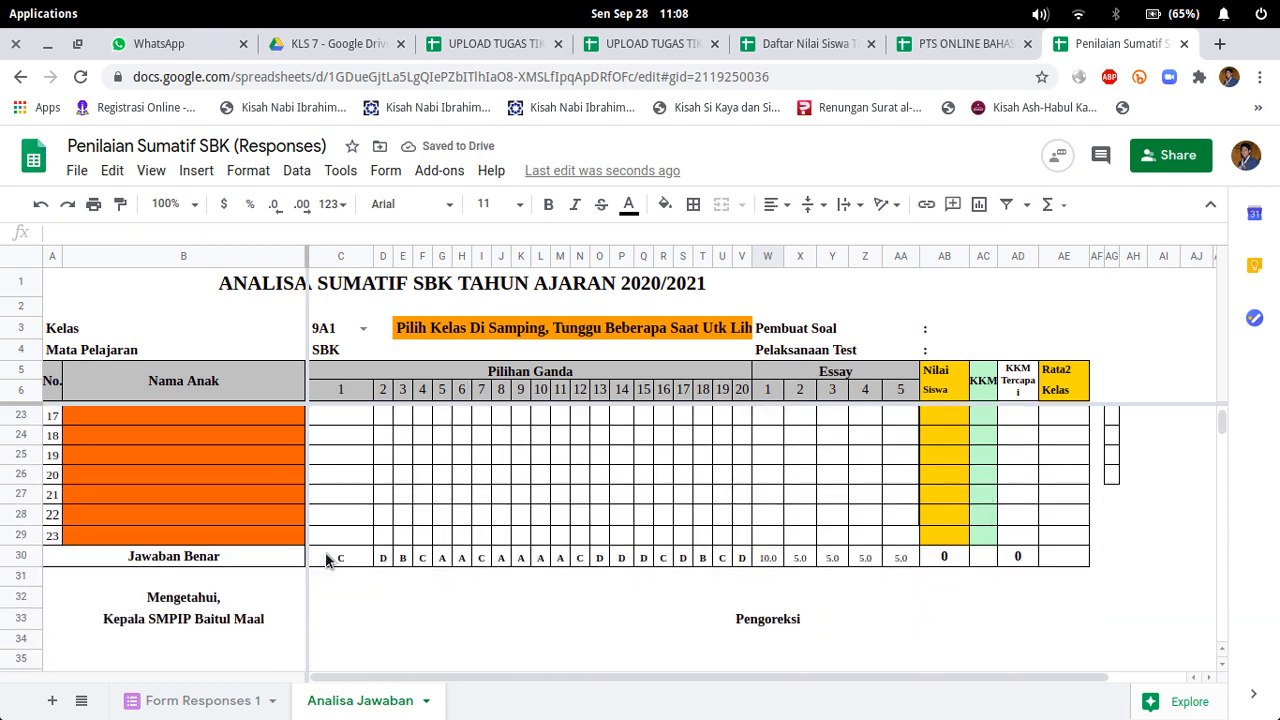
pyautogui.click(335, 557)
pyautogui.click(382, 555)
pyautogui.click(345, 556)
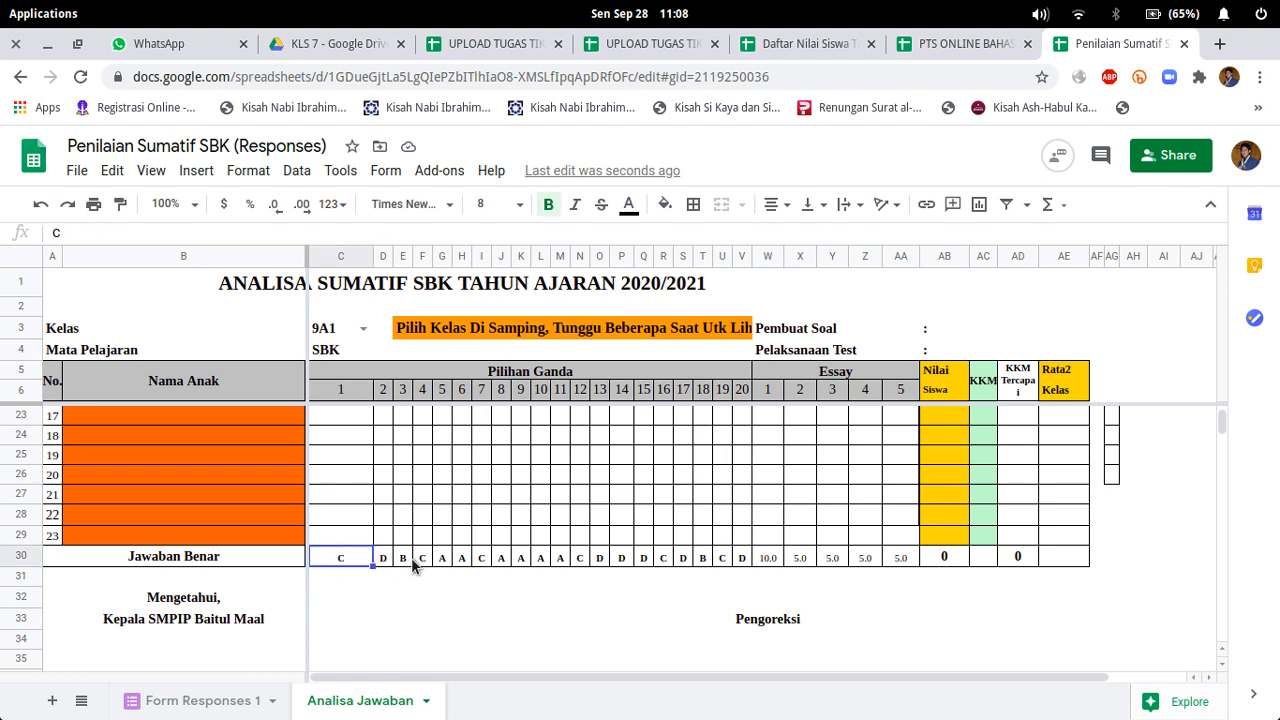
pyautogui.click(382, 558)
pyautogui.click(424, 557)
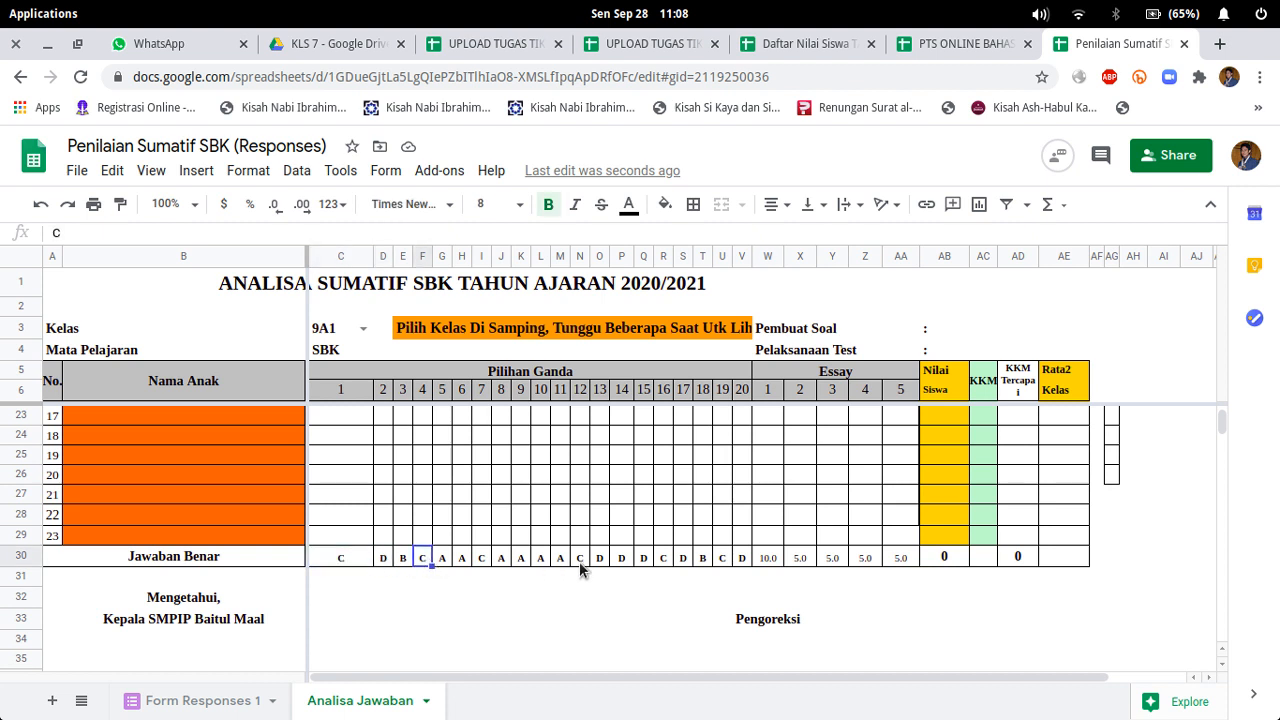
pyautogui.click(580, 559)
pyautogui.click(663, 557)
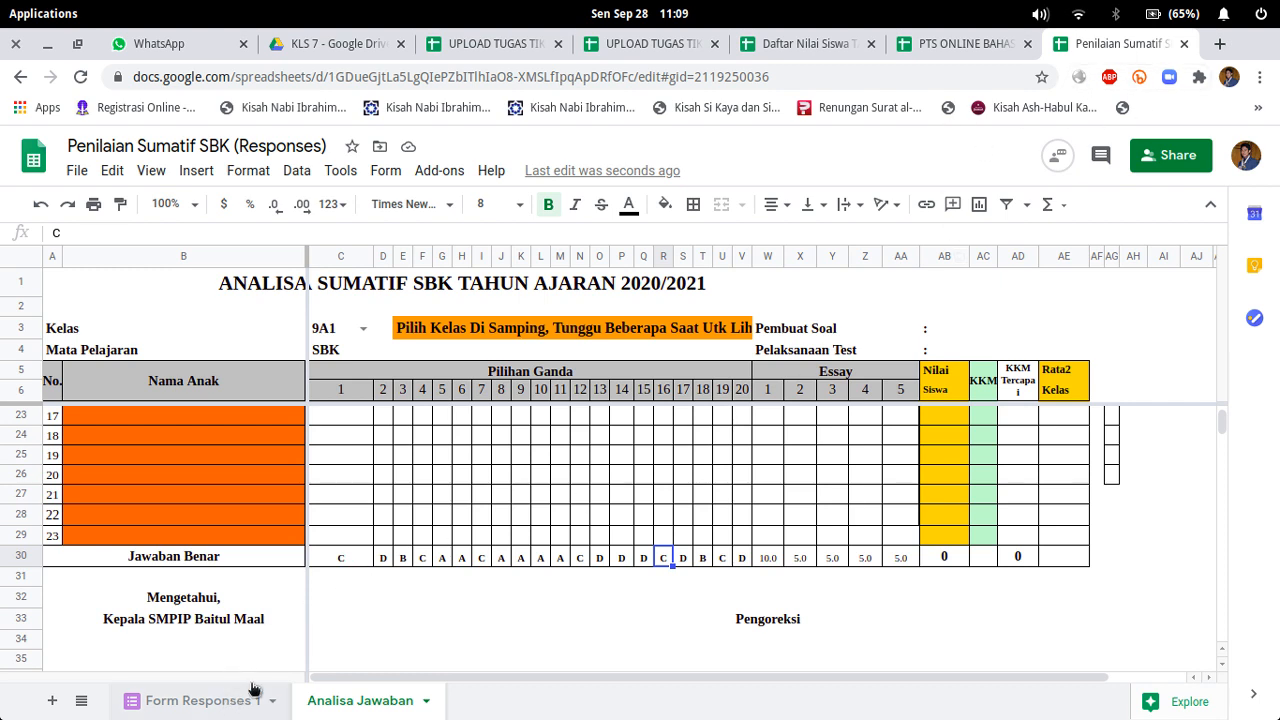
pyautogui.scroll(-5, 356, 560)
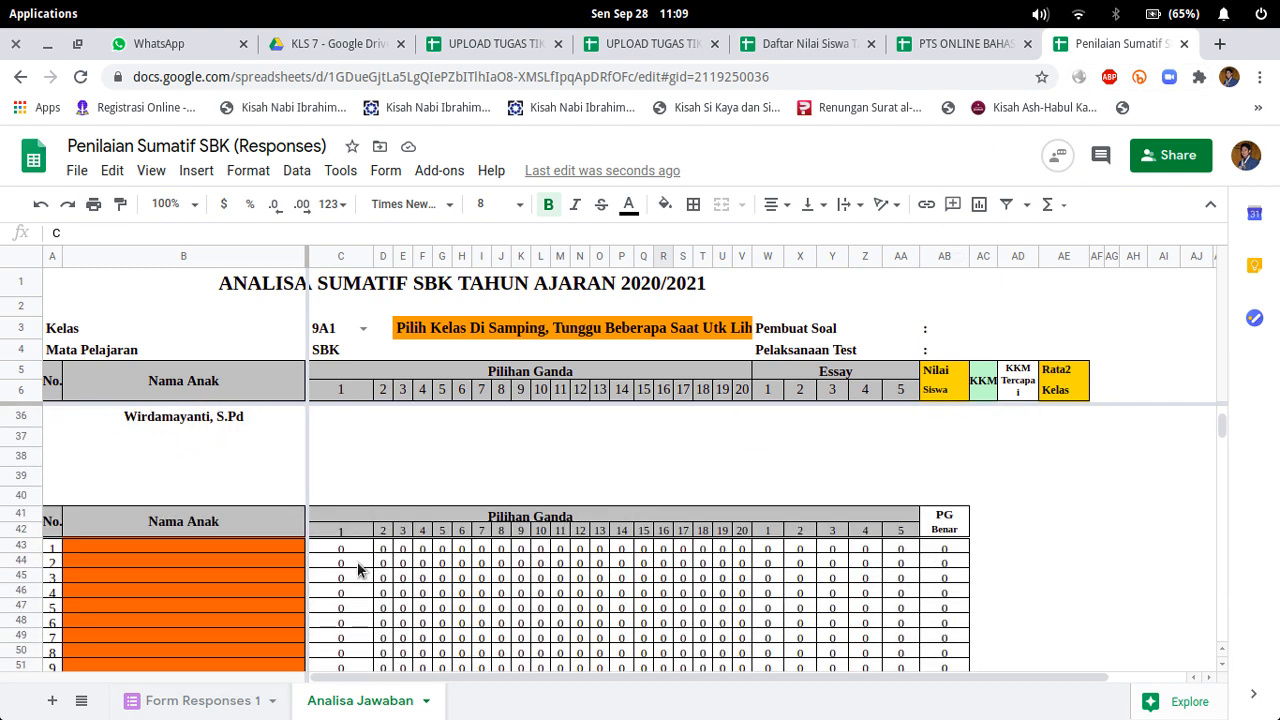
pyautogui.scroll(5, 883, 587)
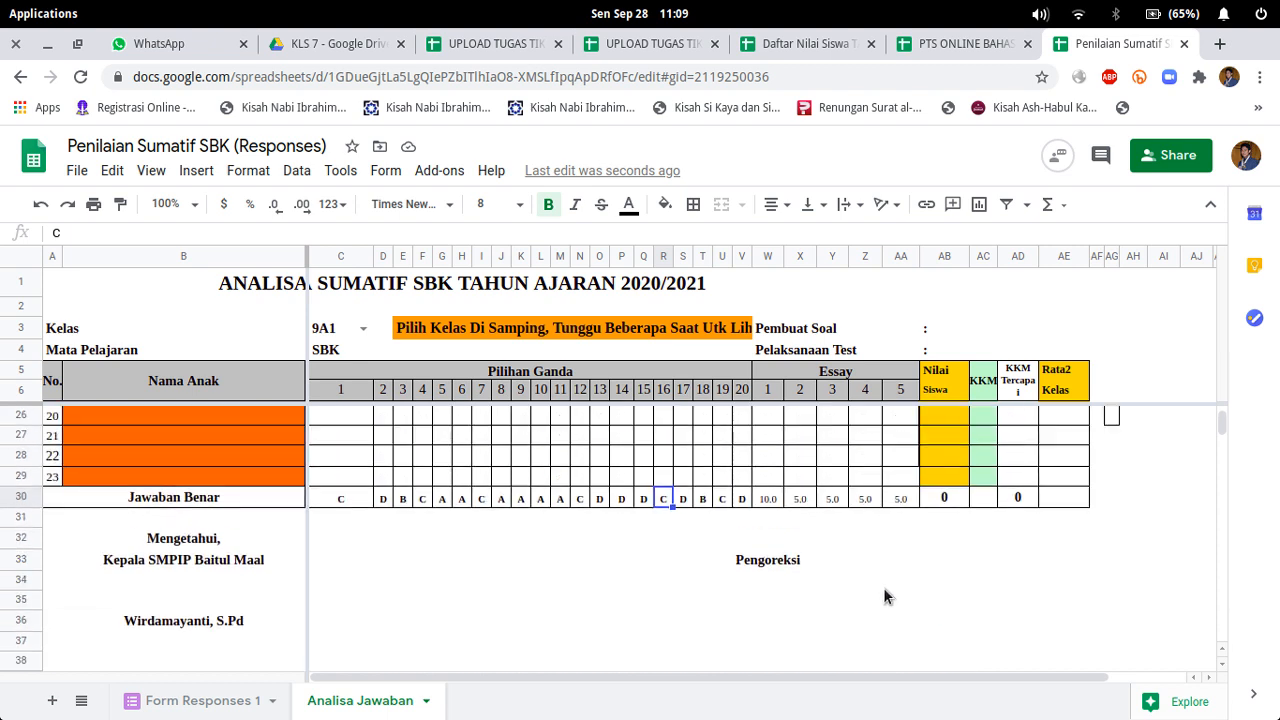
pyautogui.click(769, 514)
pyautogui.click(800, 518)
pyautogui.click(865, 518)
pyautogui.click(900, 518)
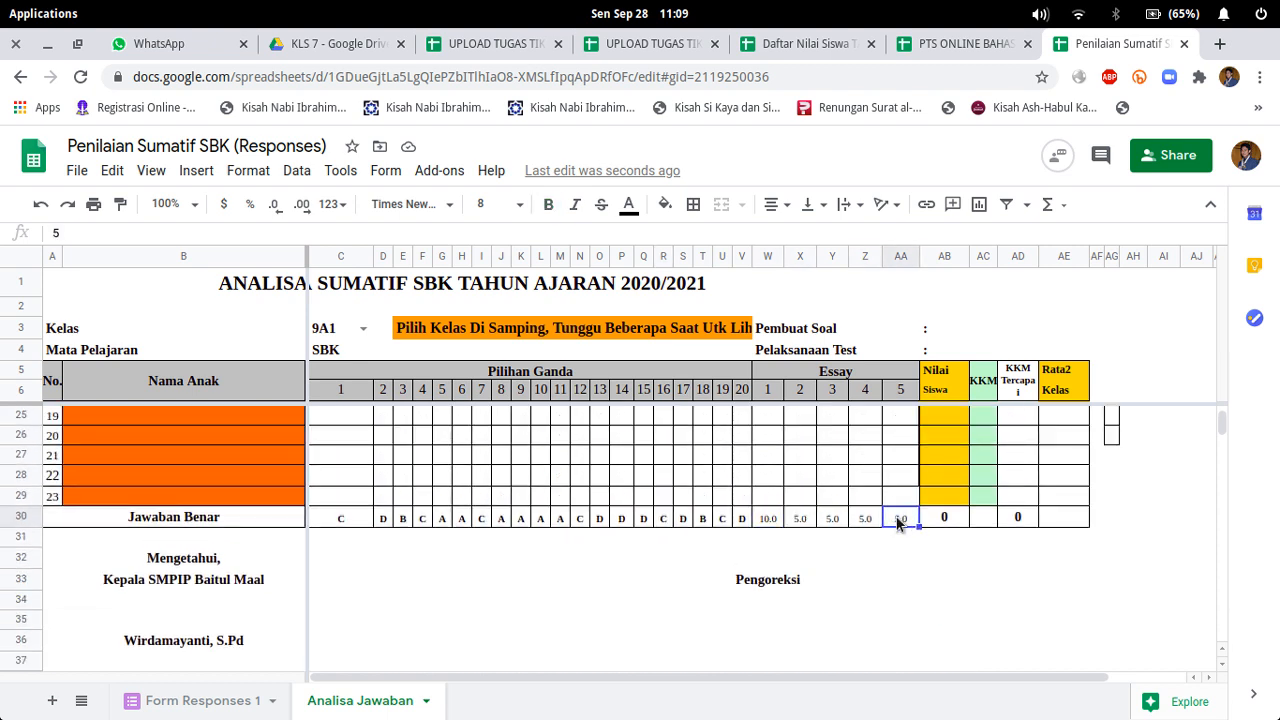
# Step: Examine the formulas that score each multiple-choice answer in the correction table starting at row 41
pyautogui.scroll(-5, 797, 553)
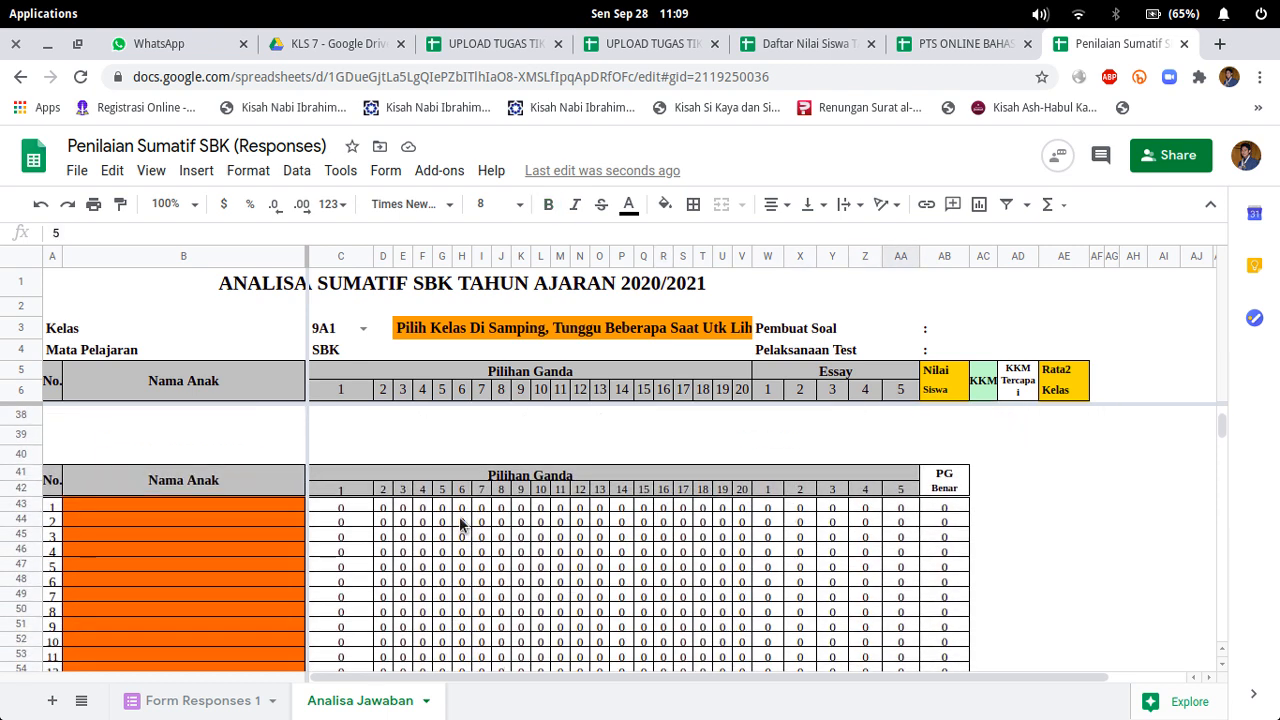
pyautogui.scroll(-2, 460, 525)
pyautogui.scroll(3, 460, 525)
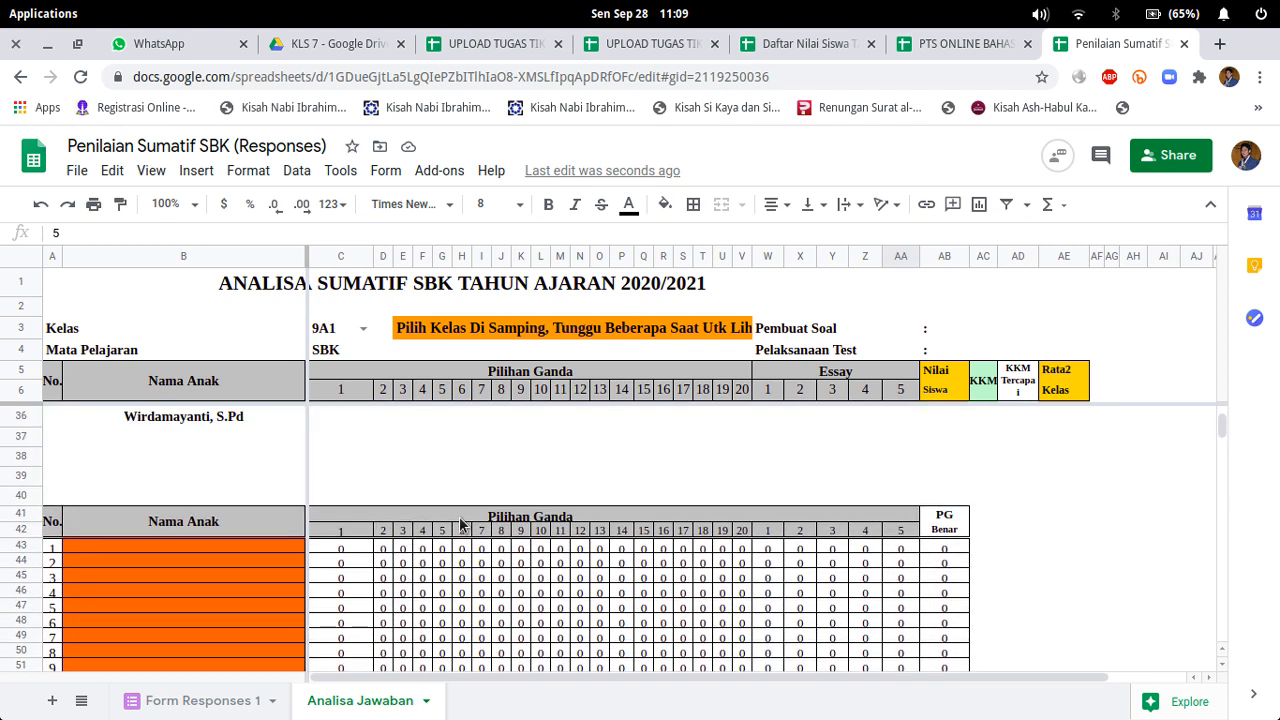
pyautogui.scroll(-1, 460, 525)
pyautogui.scroll(-1, 462, 524)
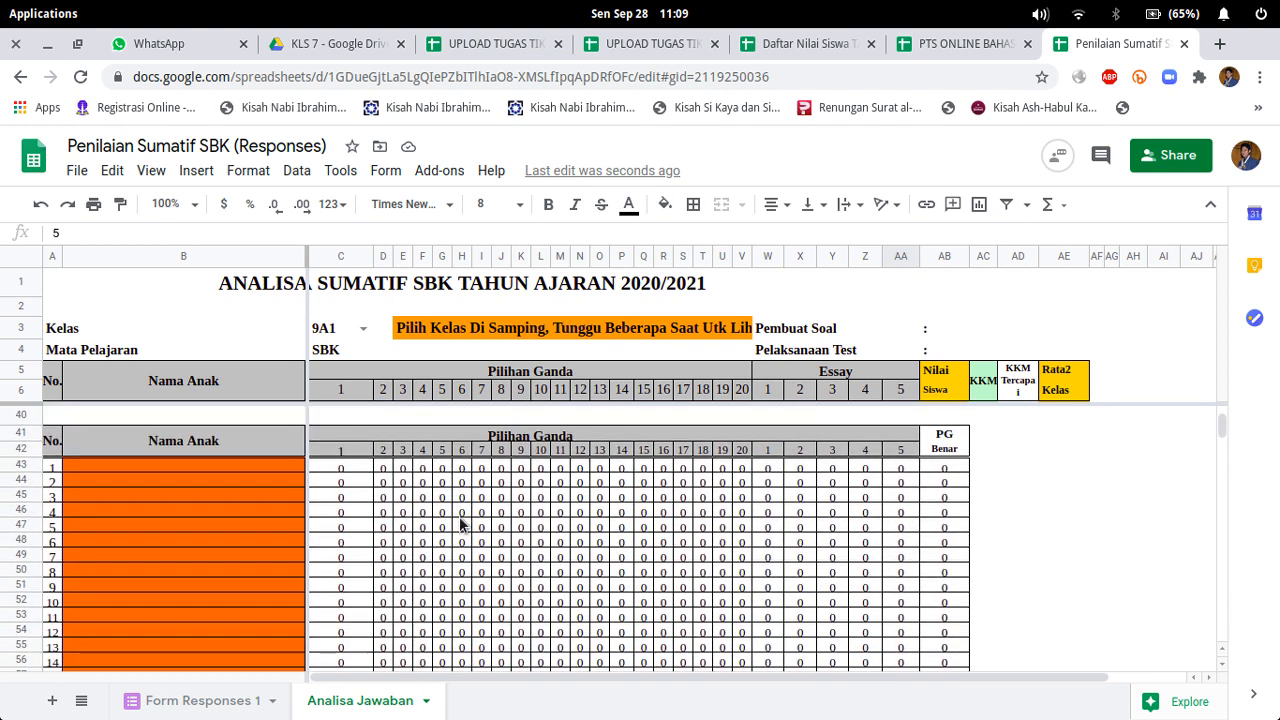
pyautogui.click(362, 466)
pyautogui.click(541, 481)
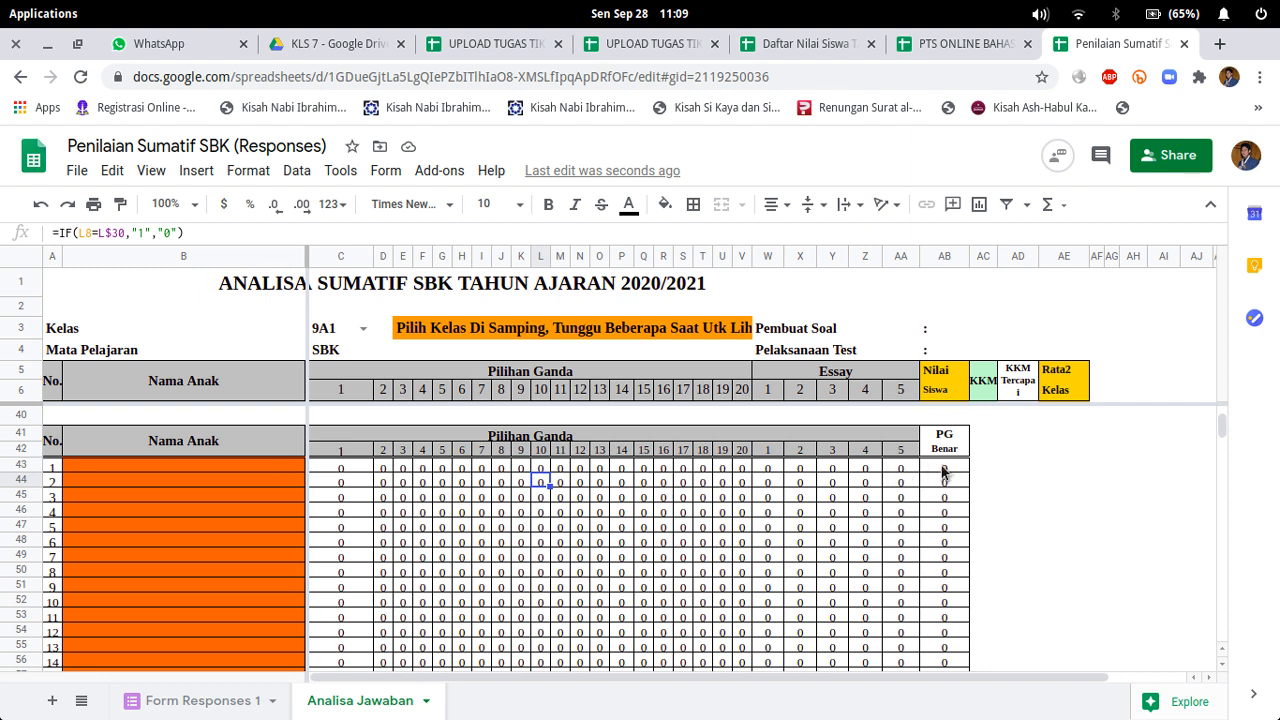
# Step: Change the multiplier in the first student's PG Benar formula to 5, making it =COUNTIF(C43:V43,"1")*5
pyautogui.click(943, 468)
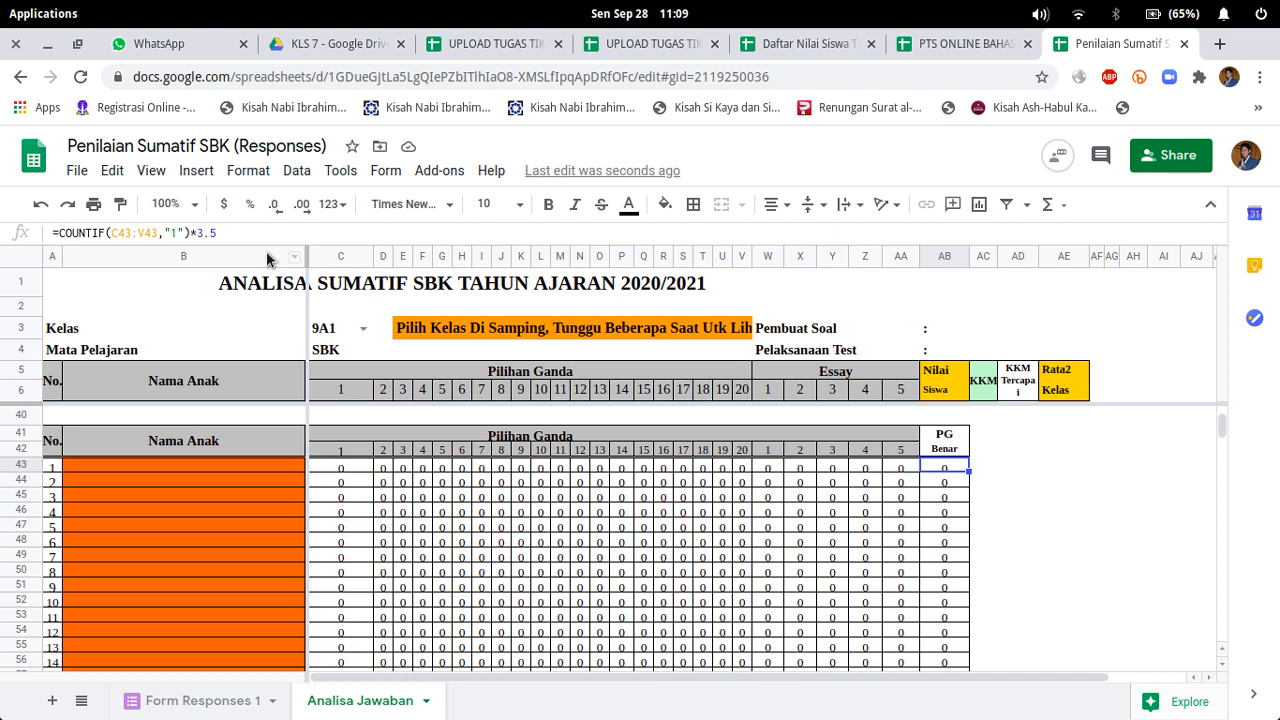
pyautogui.click(238, 235)
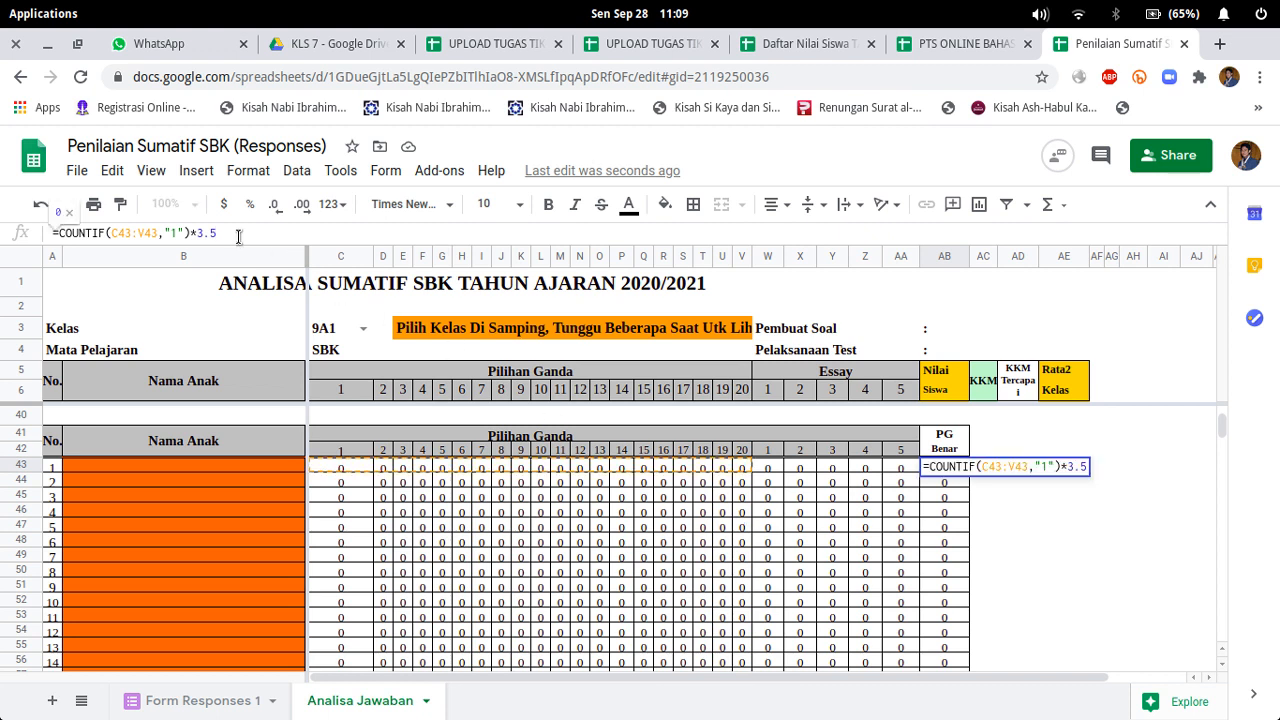
pyautogui.click(994, 515)
pyautogui.click(946, 473)
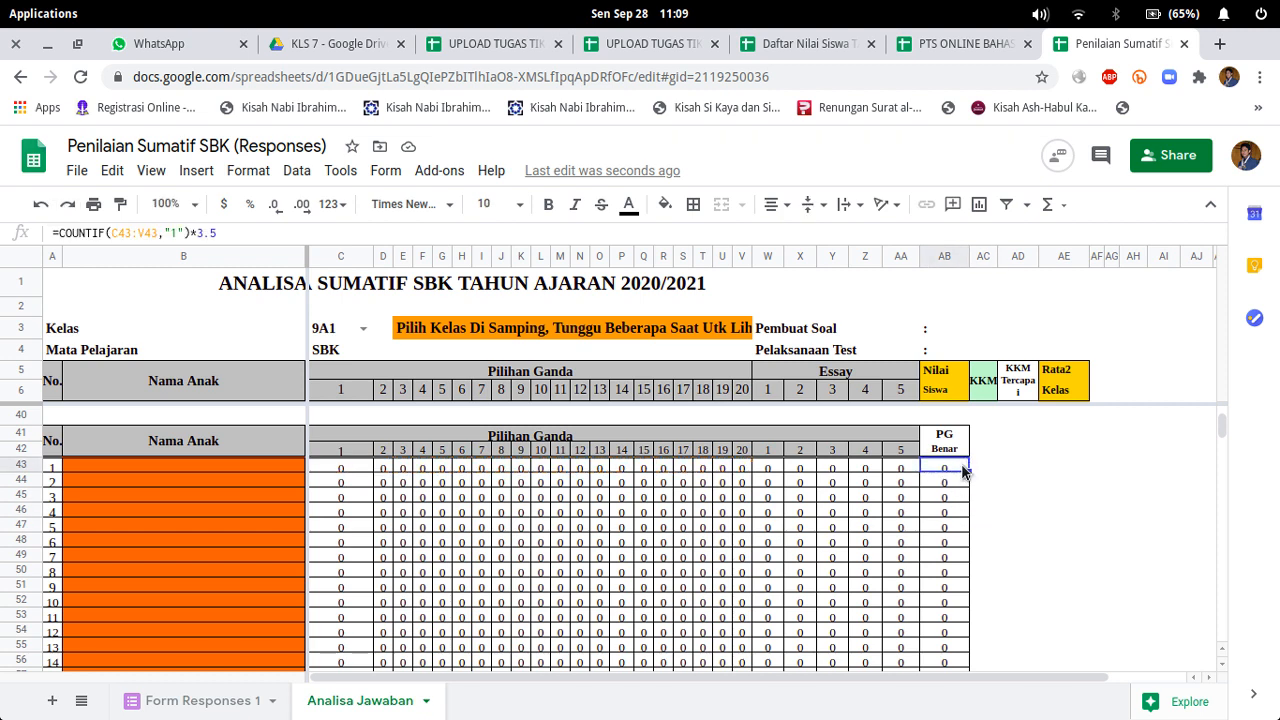
pyautogui.doubleClick(962, 472)
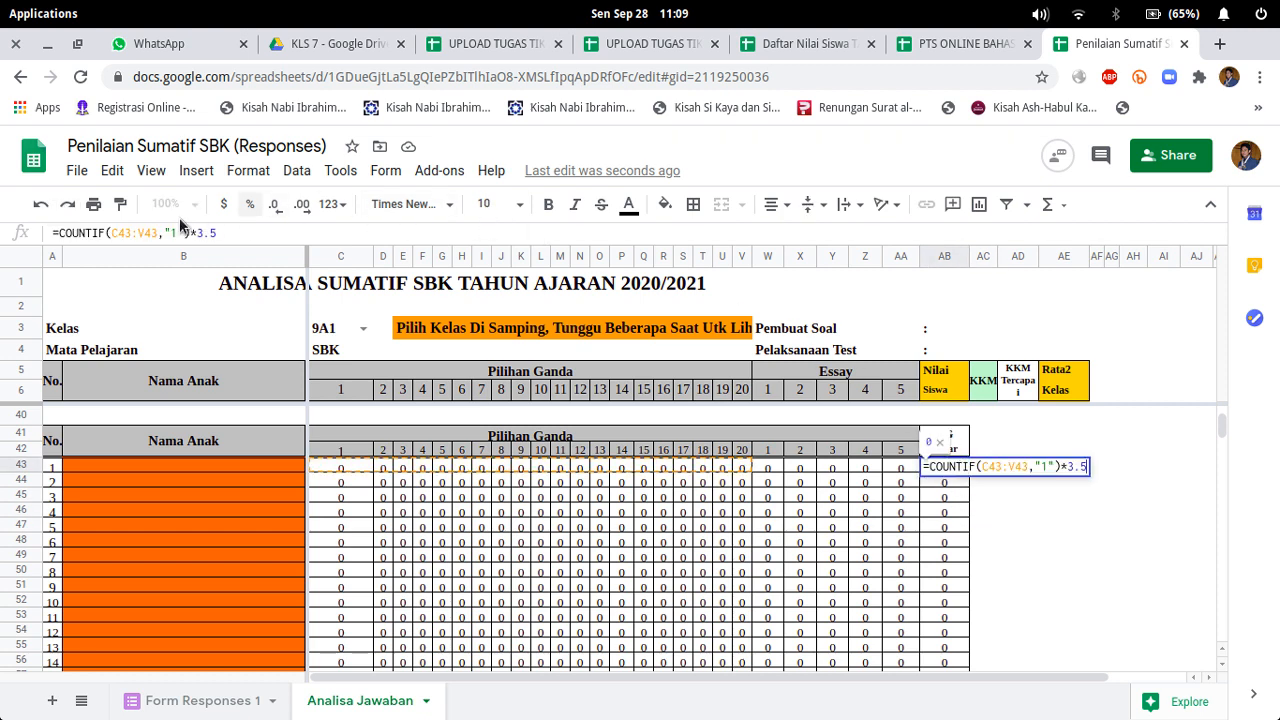
pyautogui.click(230, 233)
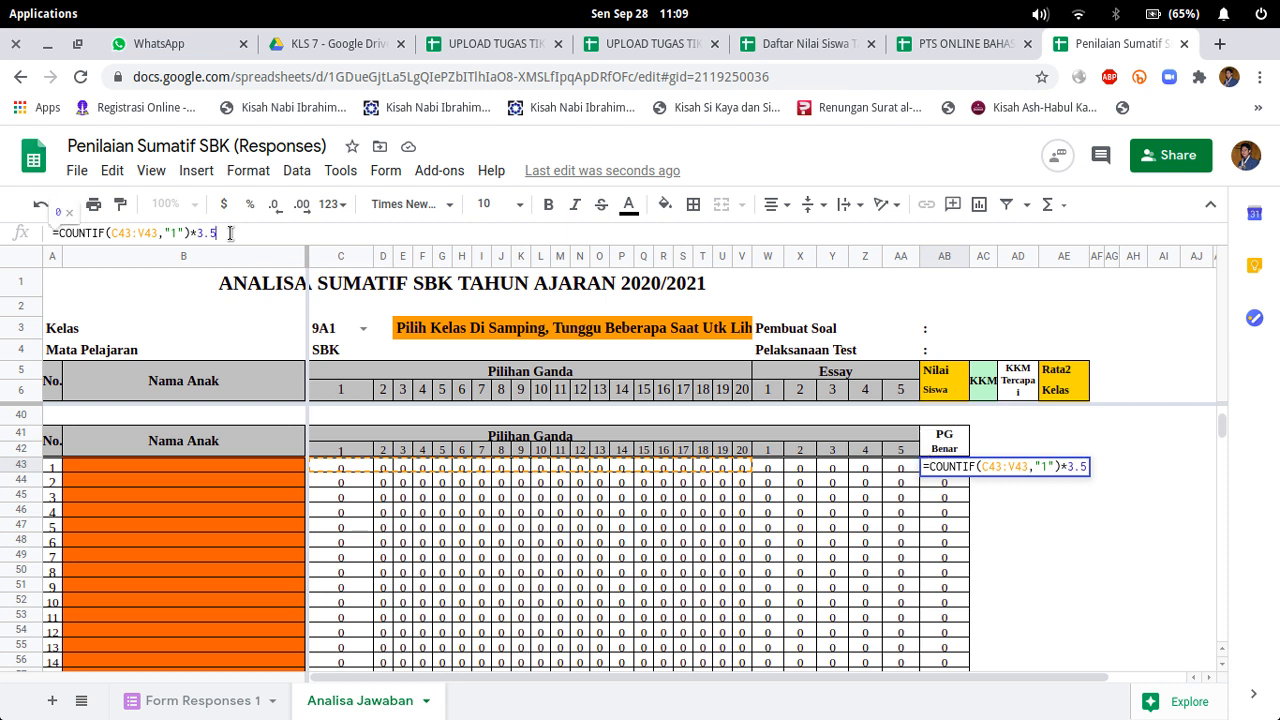
pyautogui.press('BackSpace')
pyautogui.press('BackSpace')
pyautogui.press('BackSpace')
pyautogui.write('5')
pyautogui.press('Return')
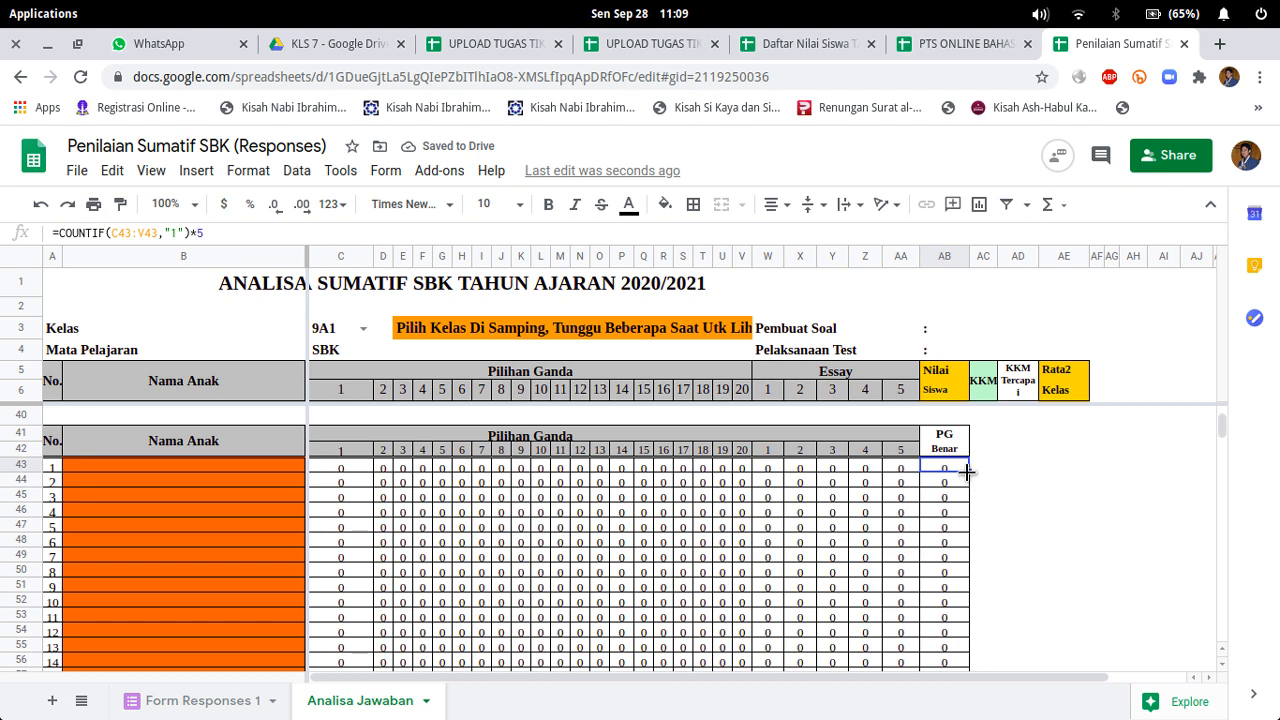
# Step: Copy the updated PG Benar formula from AB43 down the column to the last student in row 64
pyautogui.moveTo(967, 472); pyautogui.dragTo(958, 552)
pyautogui.scroll(5, 993, 551)
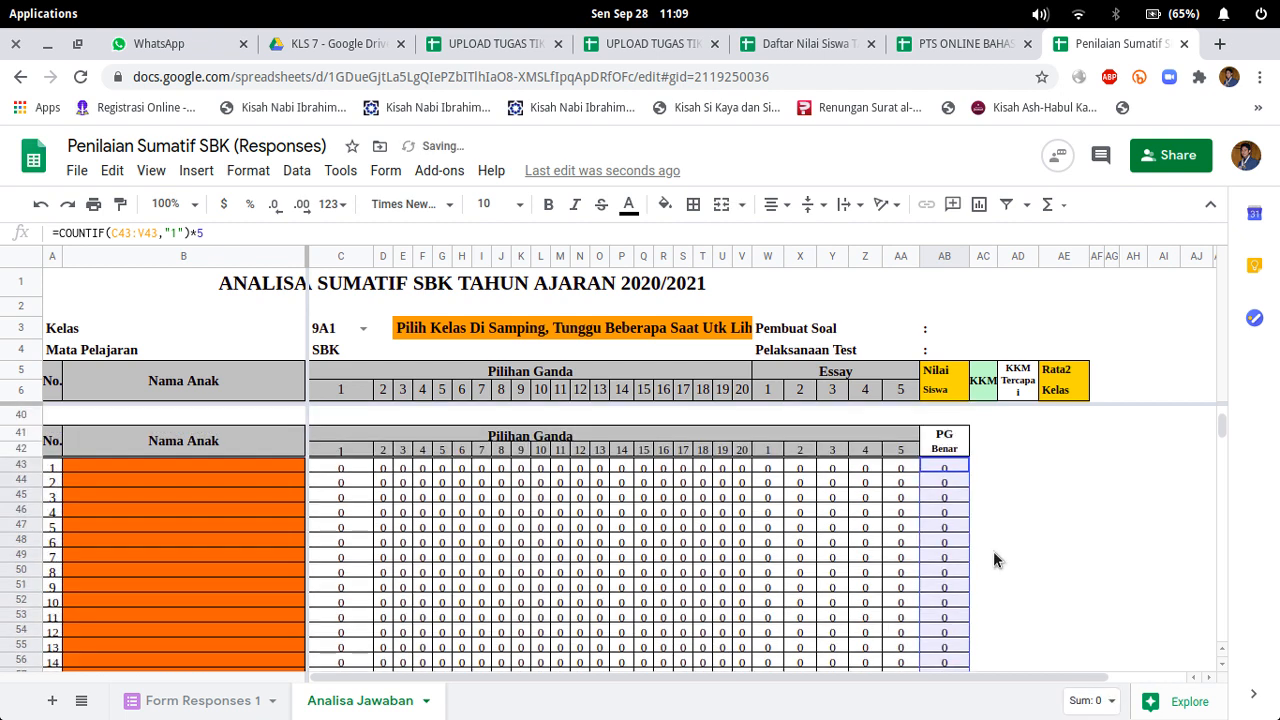
pyautogui.scroll(3, 993, 559)
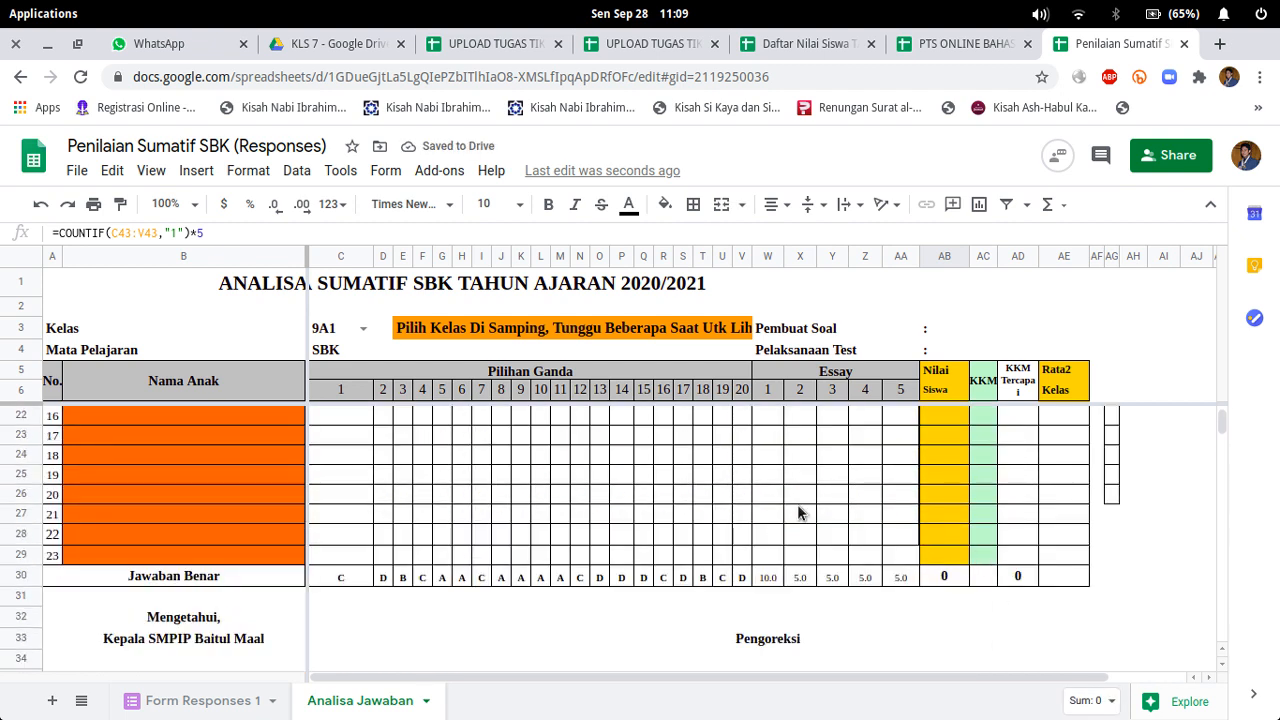
pyautogui.scroll(-5, 958, 456)
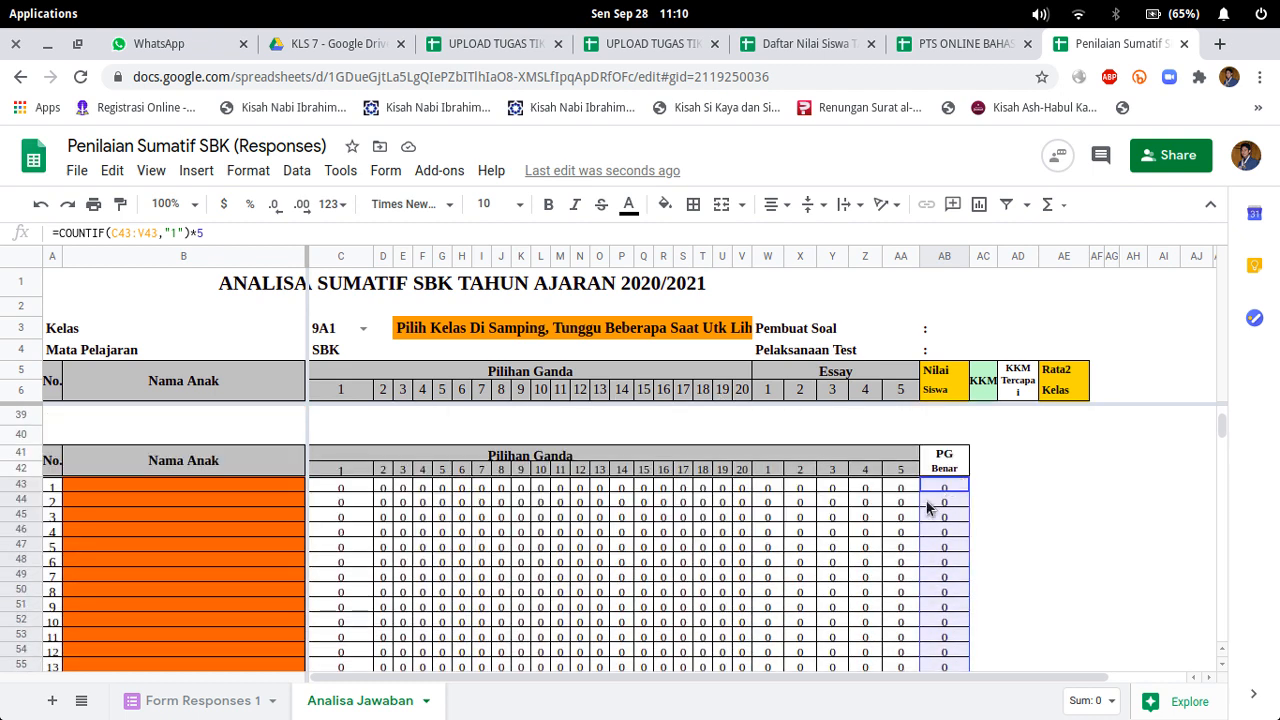
pyautogui.click(945, 490)
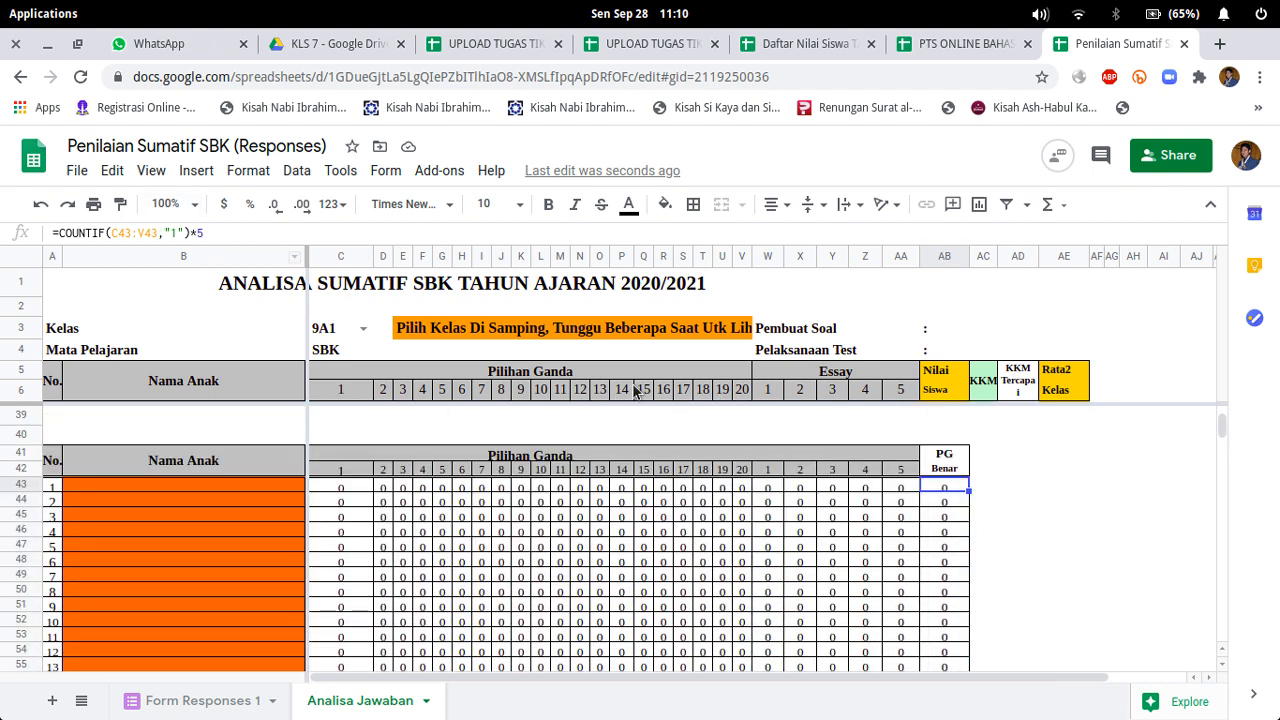
pyautogui.scroll(-1, 967, 480)
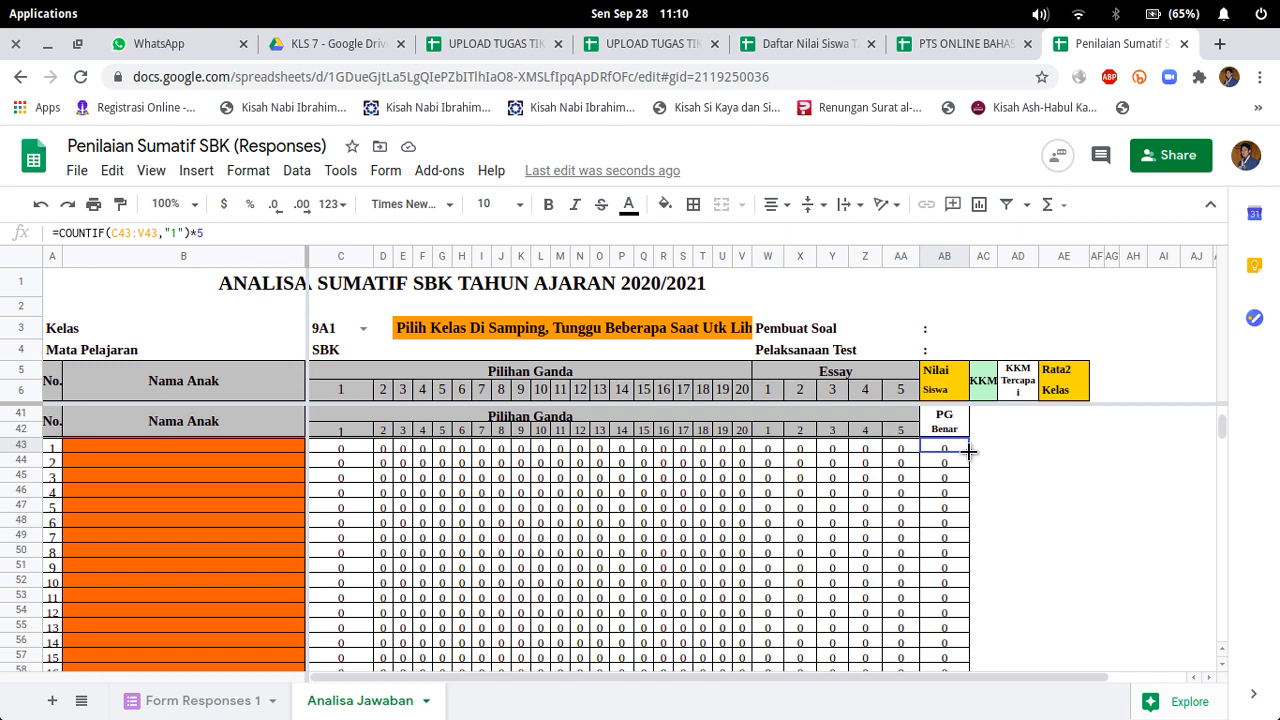
pyautogui.scroll(-3, 971, 523)
pyautogui.scroll(-1, 965, 665)
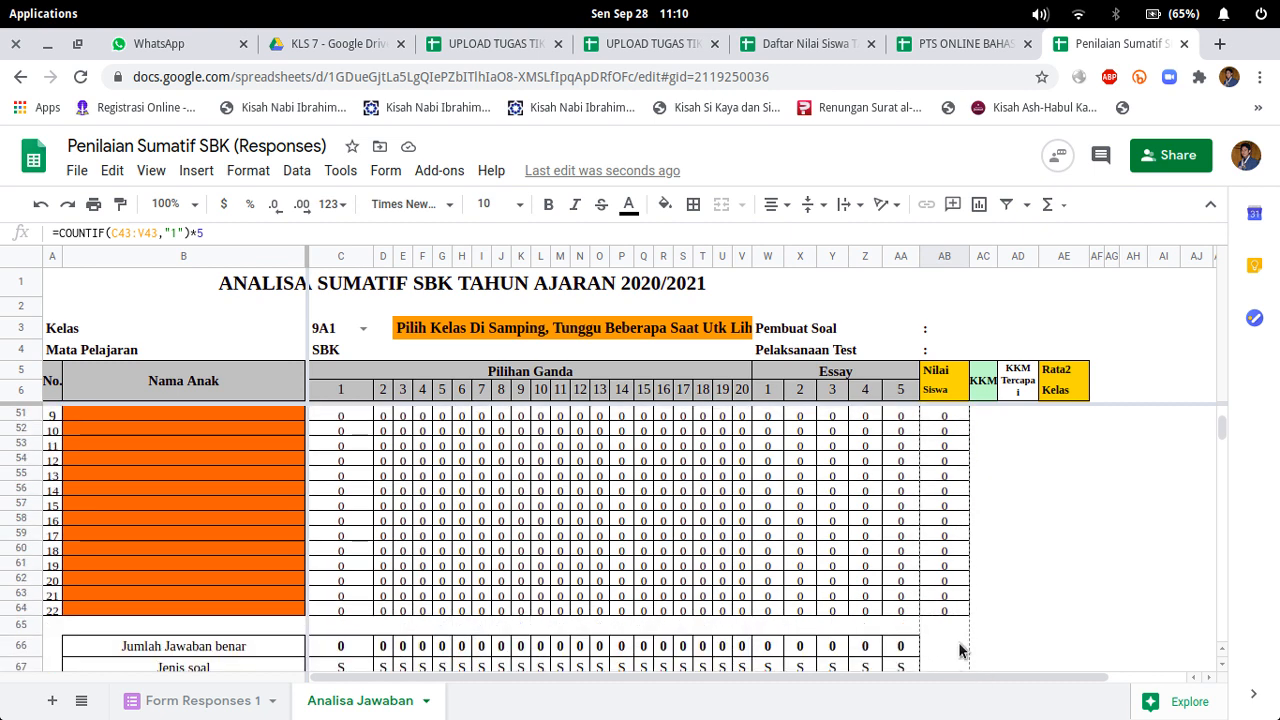
pyautogui.moveTo(960, 612); pyautogui.dragTo(963, 609)
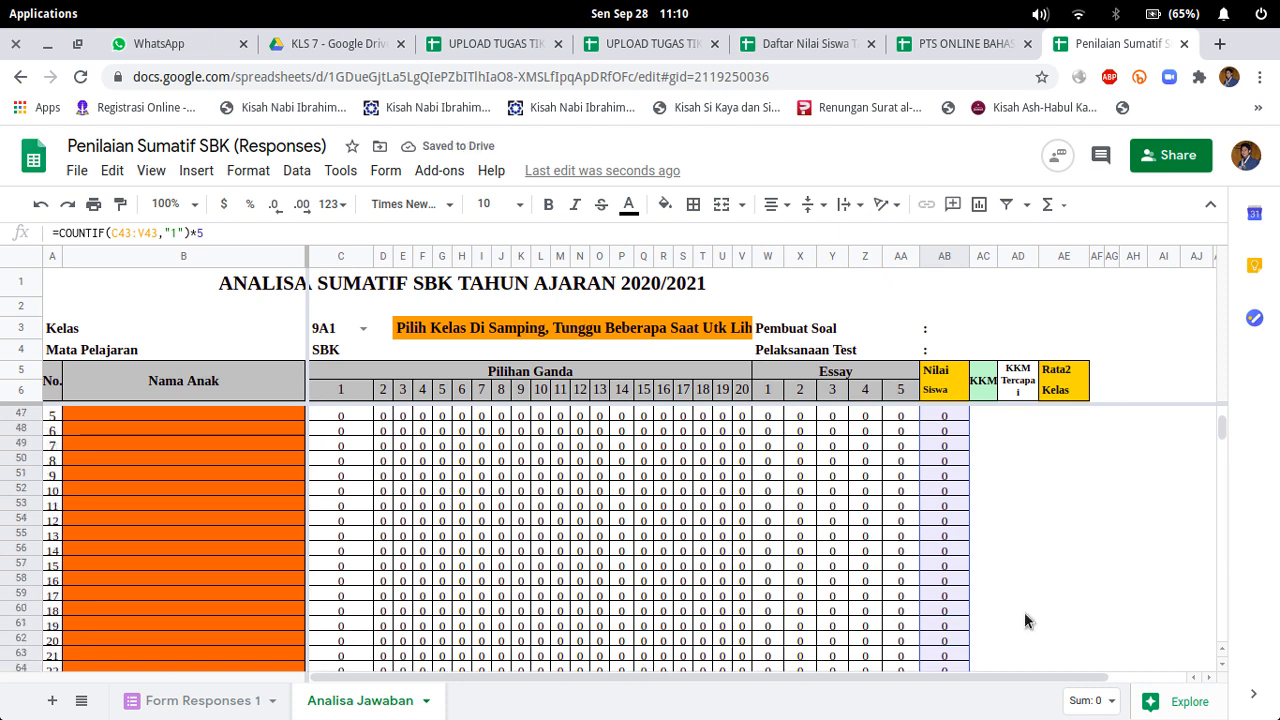
# Step: Start a QUERY formula in the first student's Nama Anak cell, B7, of the Analisa Jawaban sheet
pyautogui.scroll(6, 1025, 618)
pyautogui.scroll(6, 1025, 618)
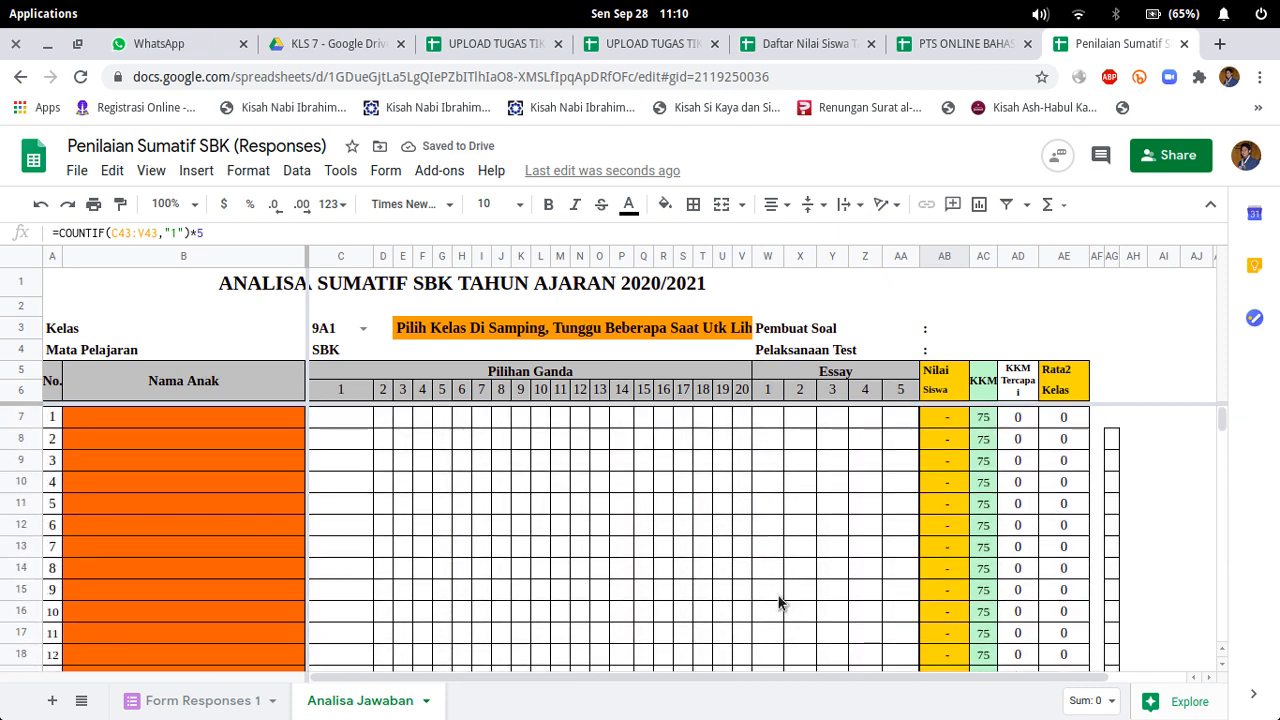
pyautogui.click(138, 438)
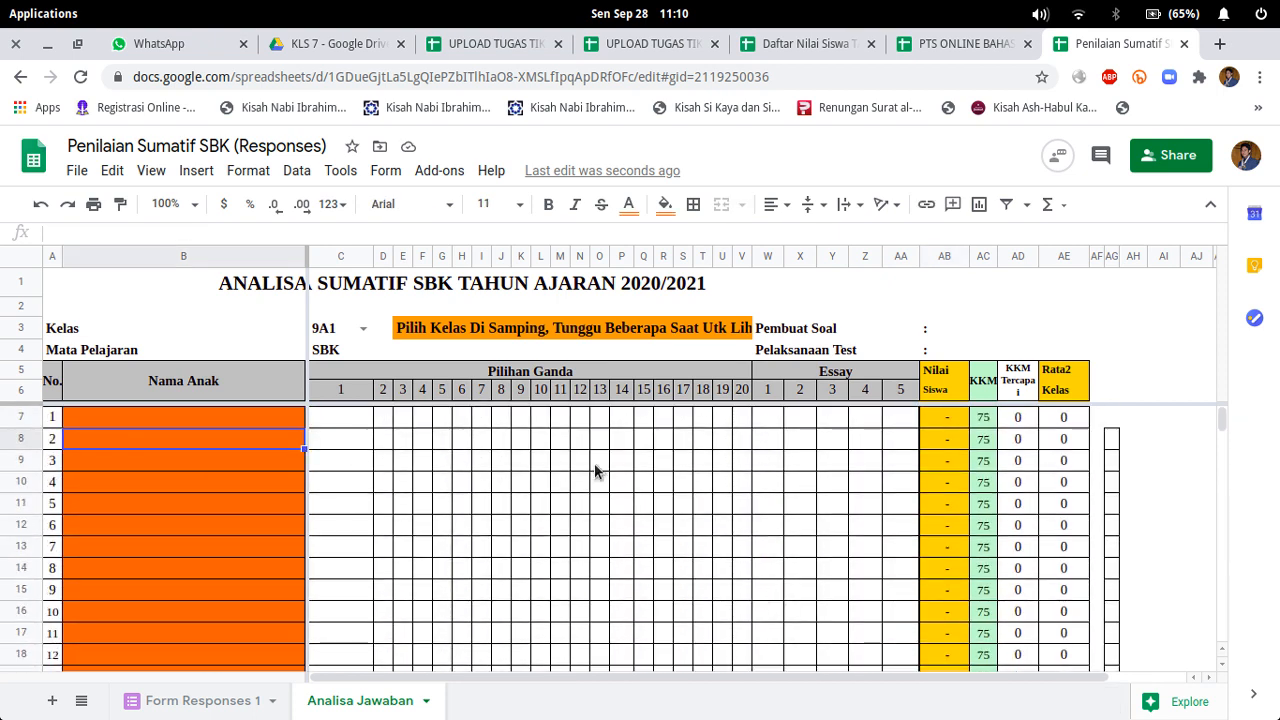
pyautogui.click(762, 423)
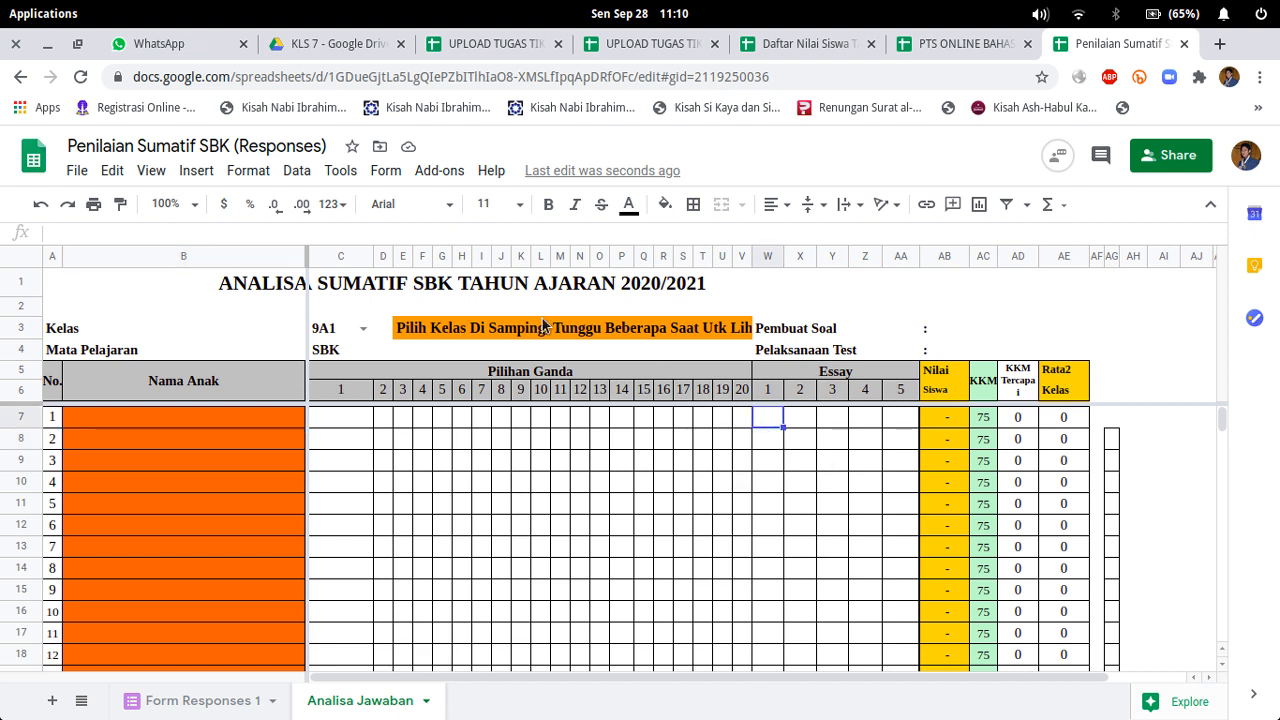
pyautogui.click(166, 422)
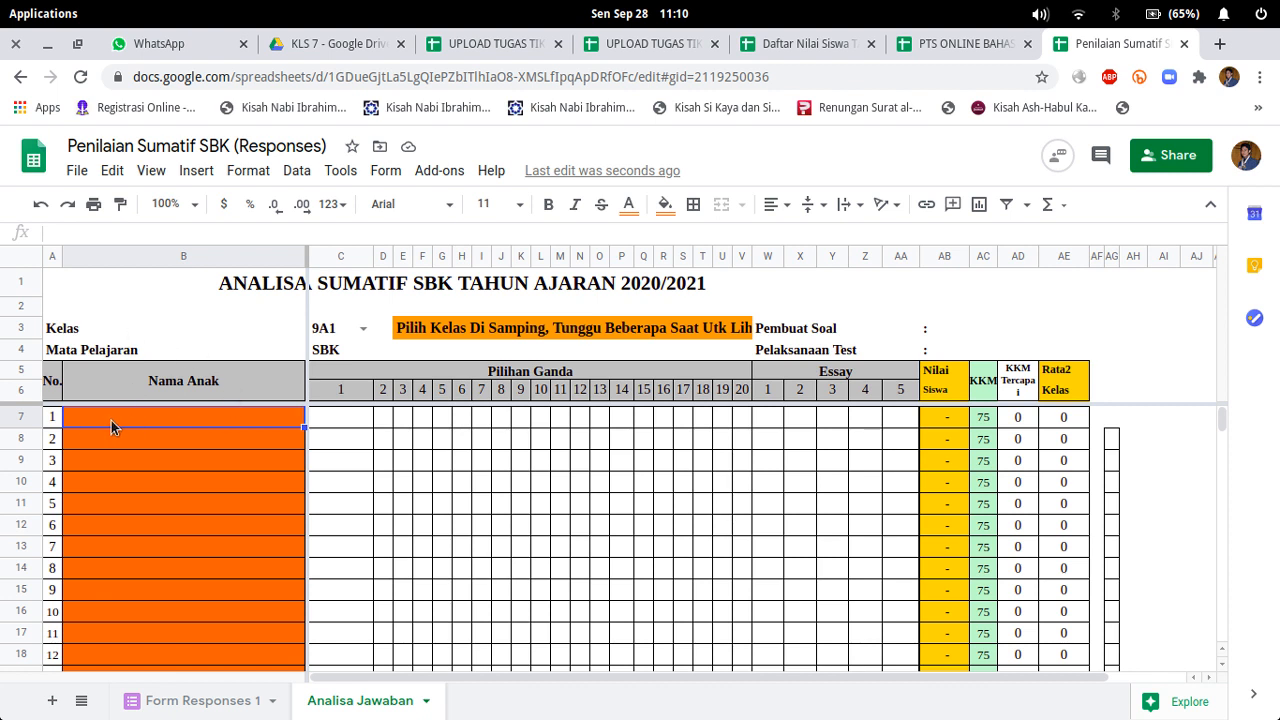
pyautogui.click(174, 444)
pyautogui.click(187, 413)
pyautogui.write('=')
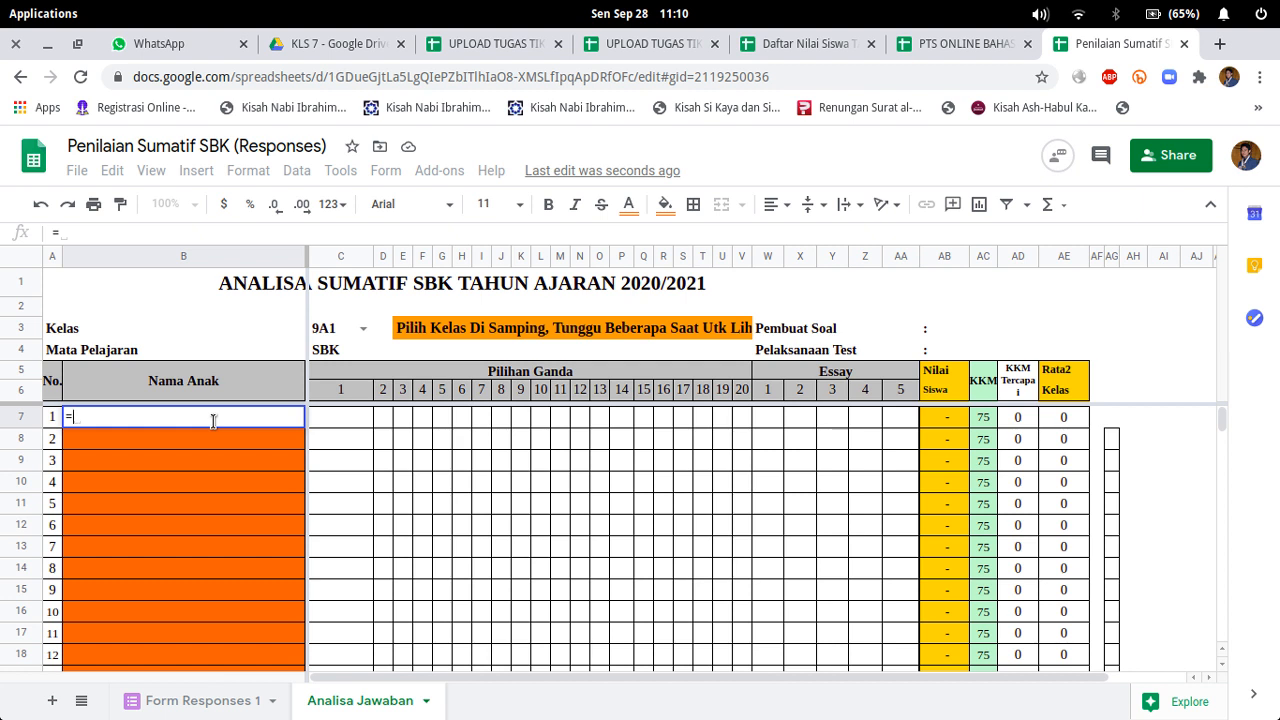
pyautogui.write('QUER')
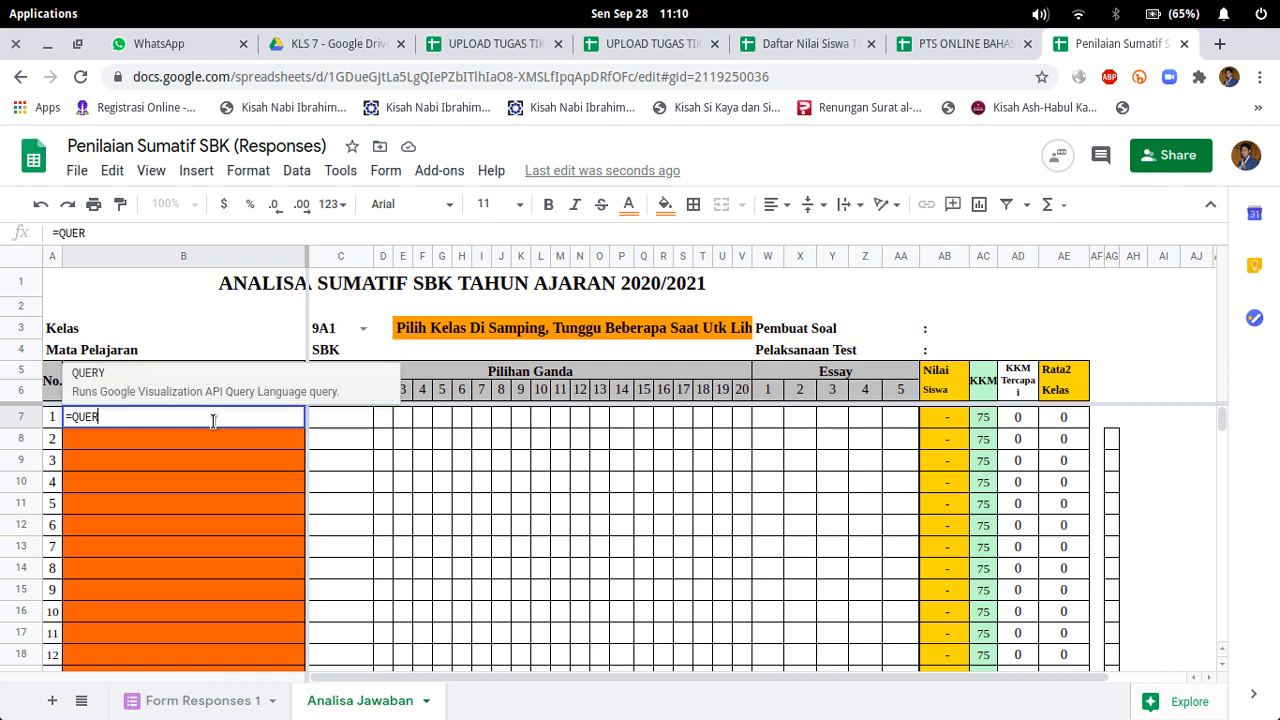
pyautogui.click(110, 390)
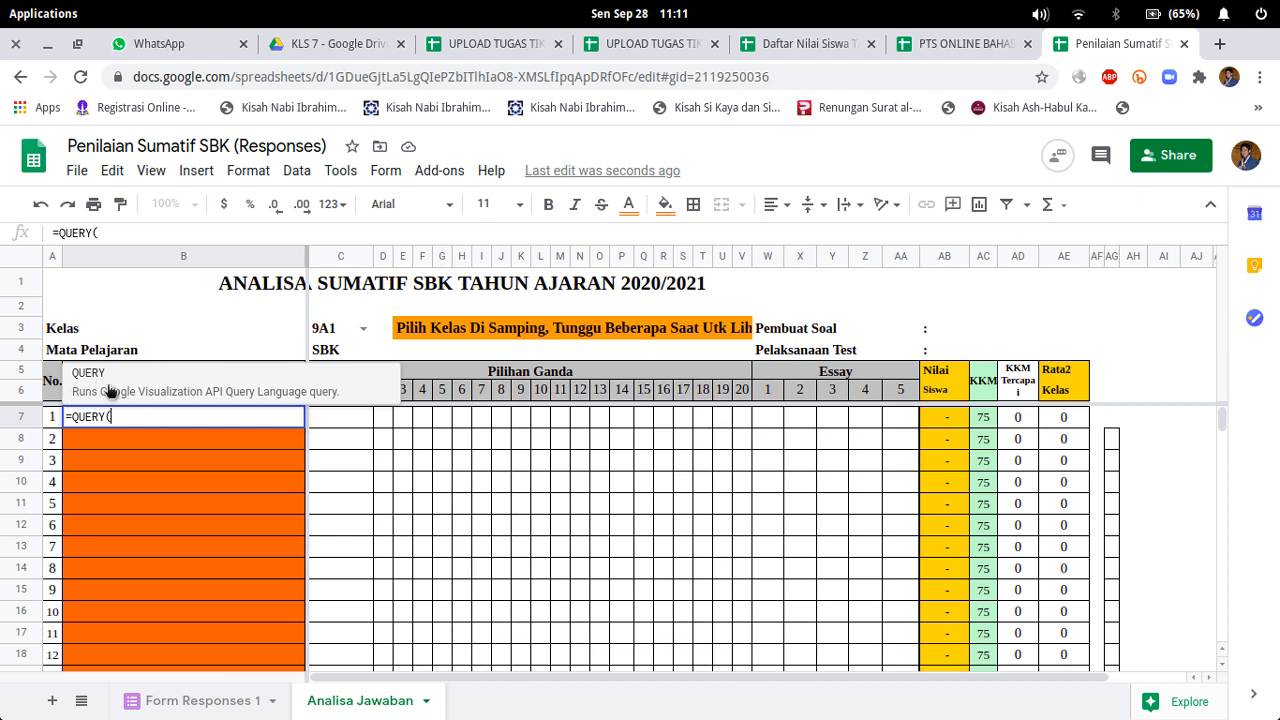
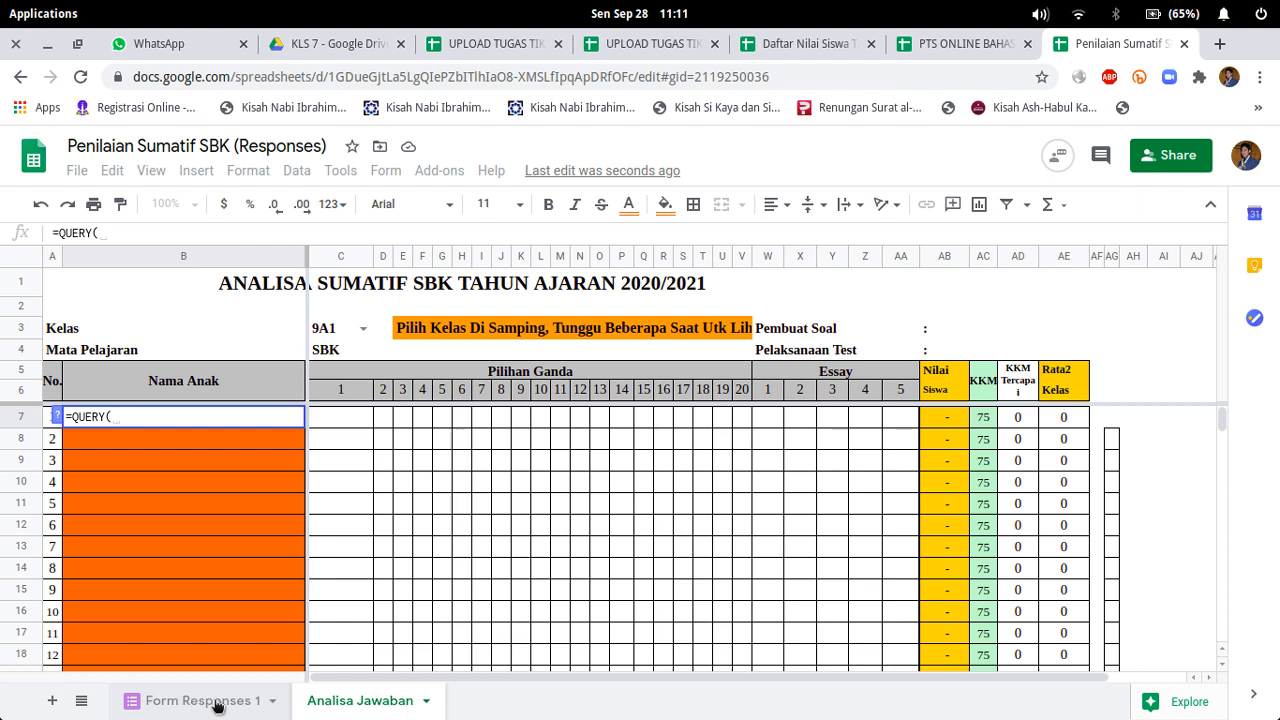
# Step: Set the QUERY's data range to the open-ended 'Form Responses 1'!A2:X, from the Timestamp column through question 20
pyautogui.click(216, 701)
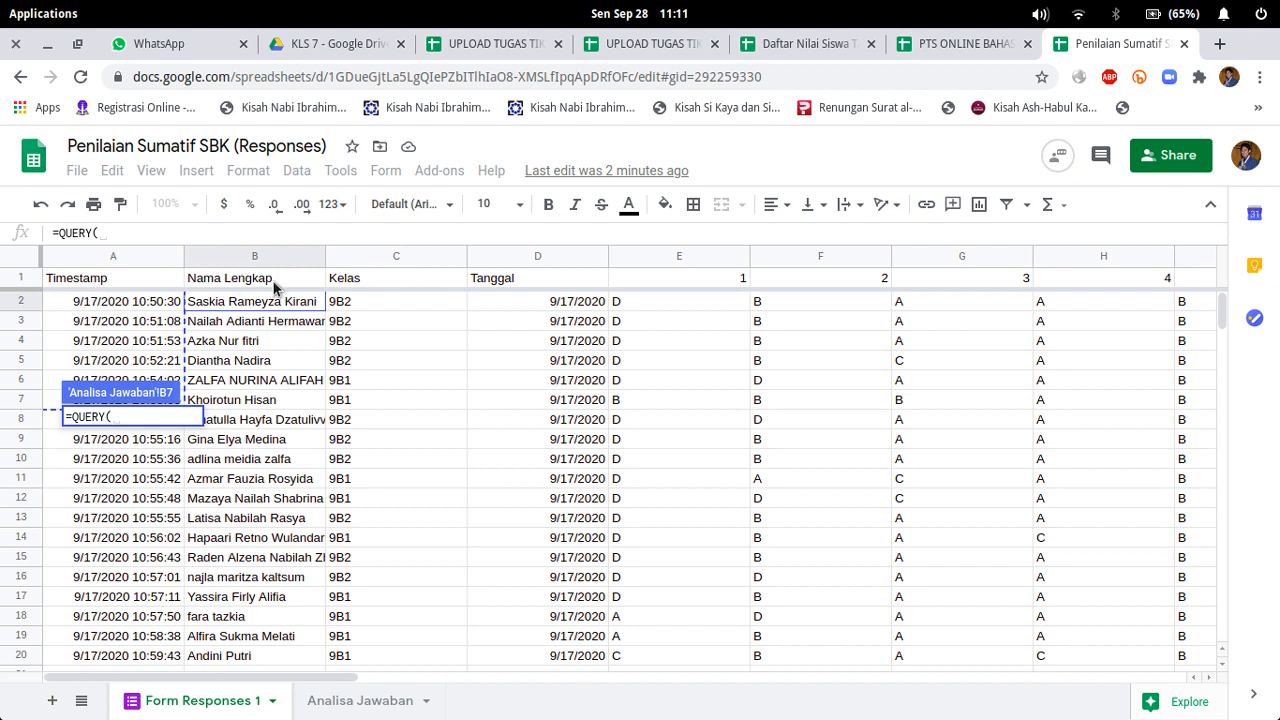
pyautogui.click(118, 305)
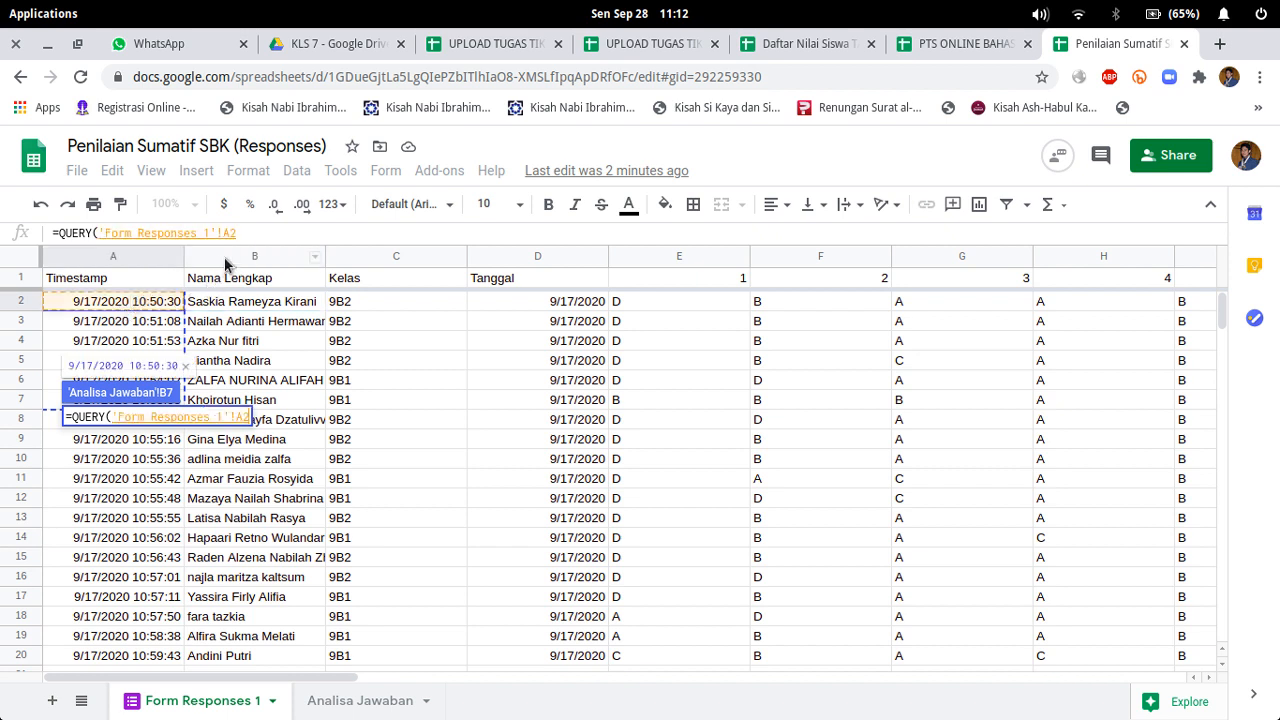
pyautogui.click(101, 232)
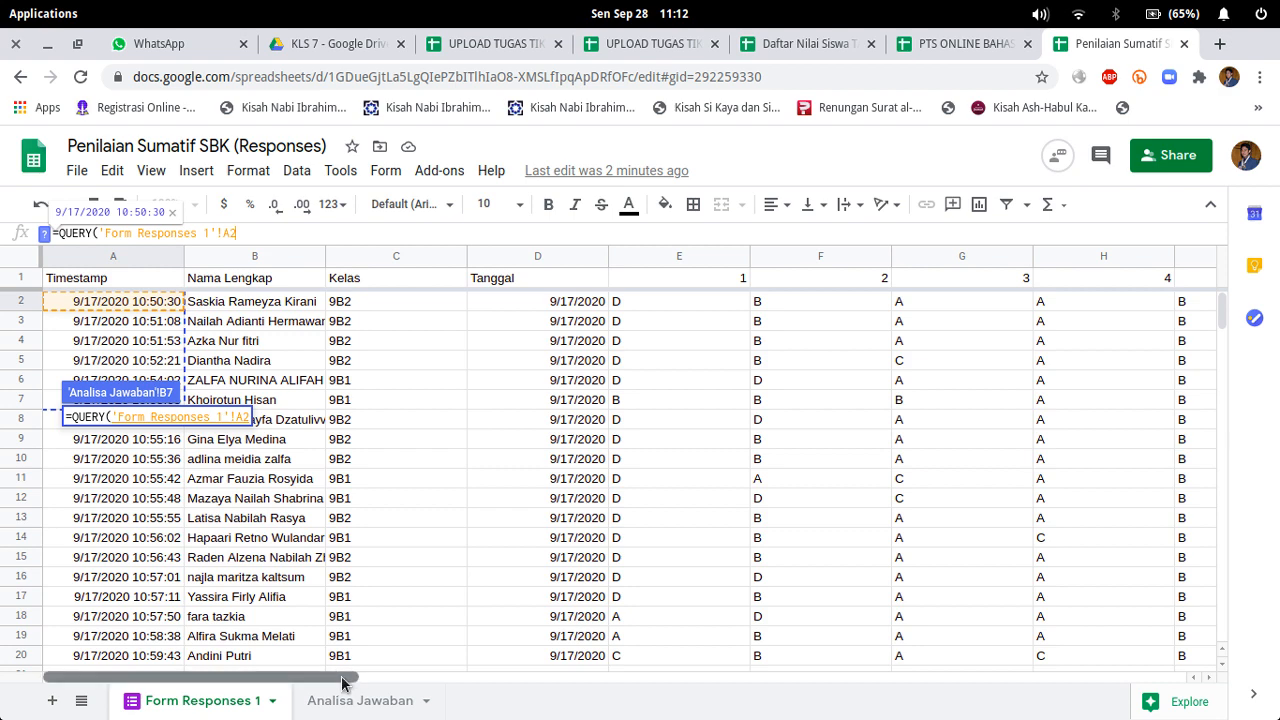
pyautogui.moveTo(342, 683); pyautogui.dragTo(1057, 620)
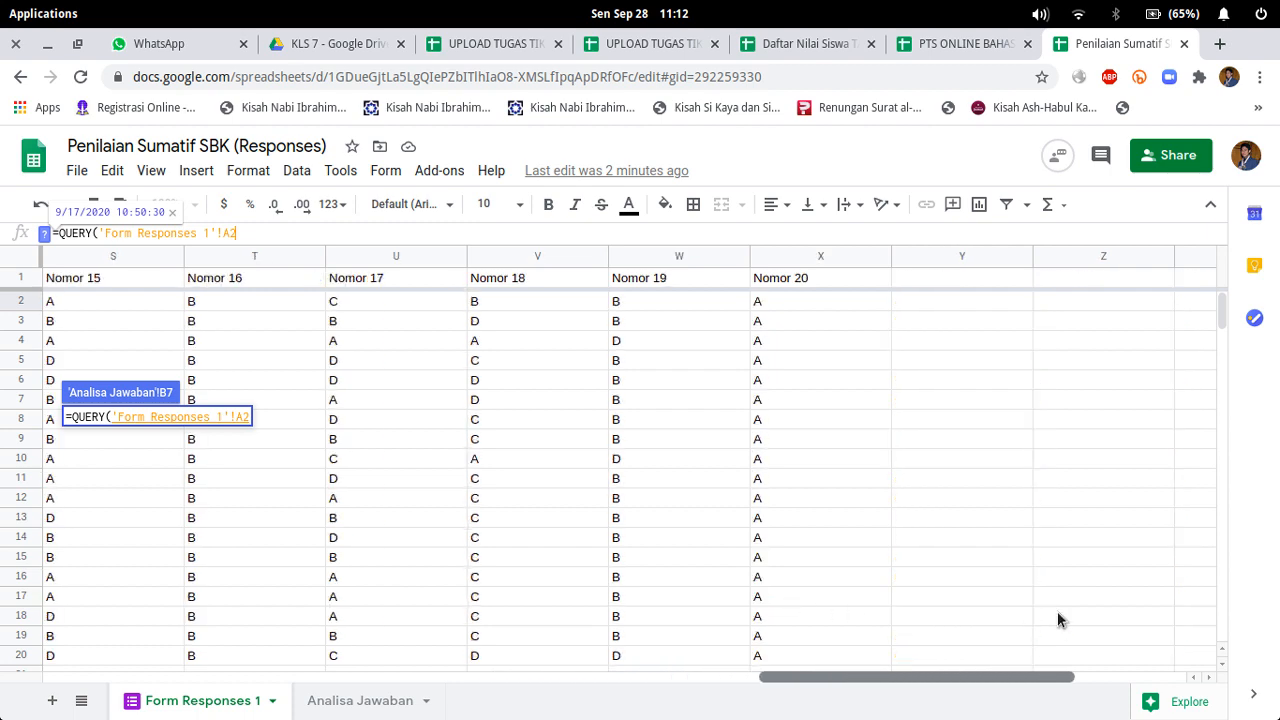
pyautogui.moveTo(1057, 620); pyautogui.dragTo(239, 612)
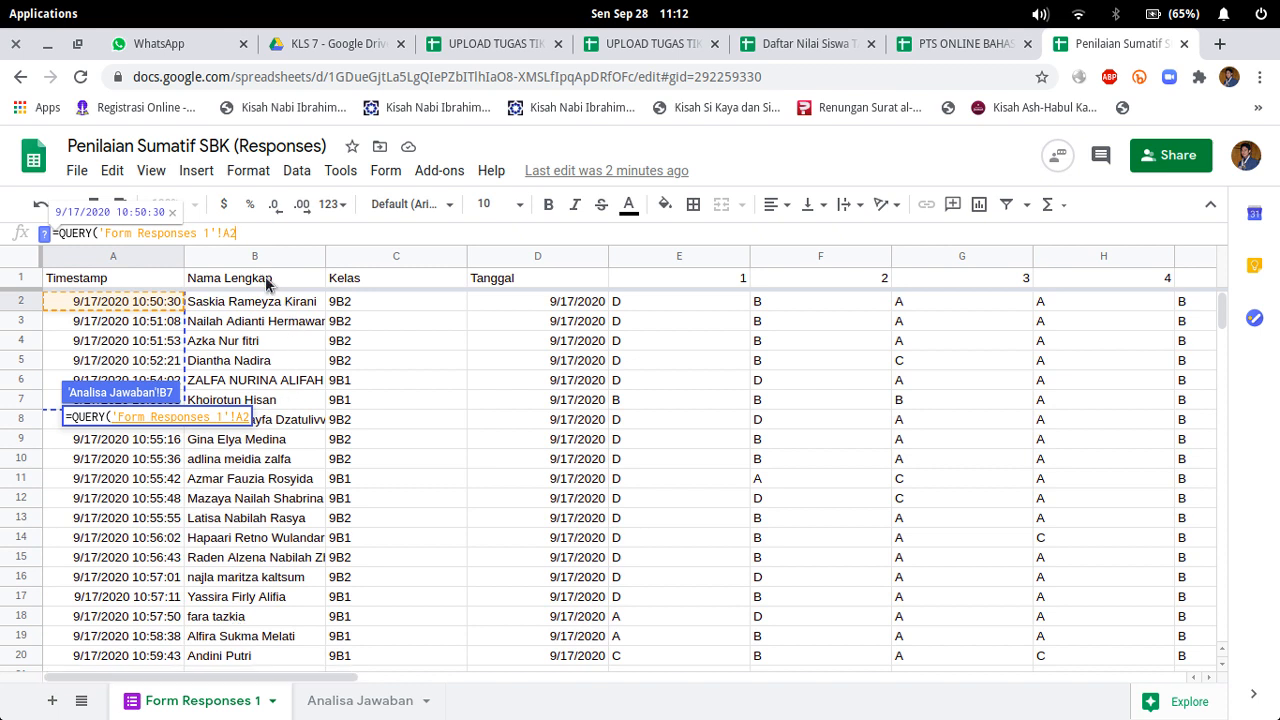
pyautogui.write(':')
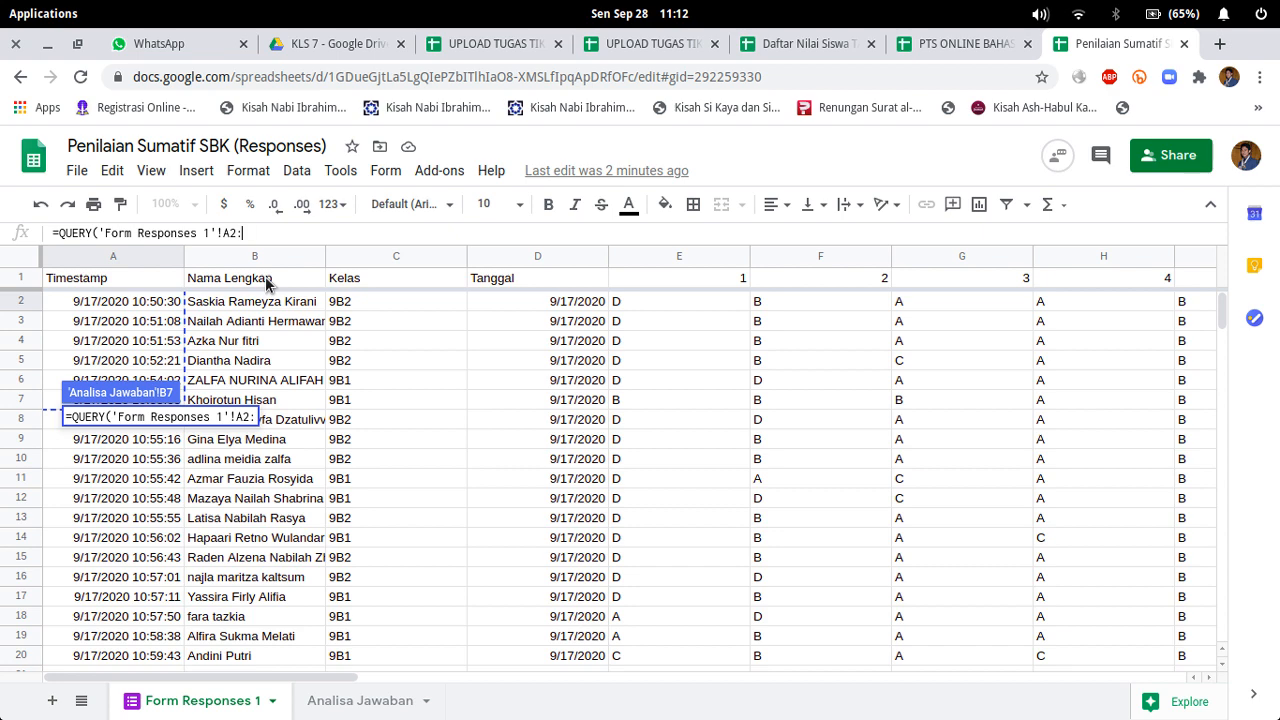
pyautogui.write('X')
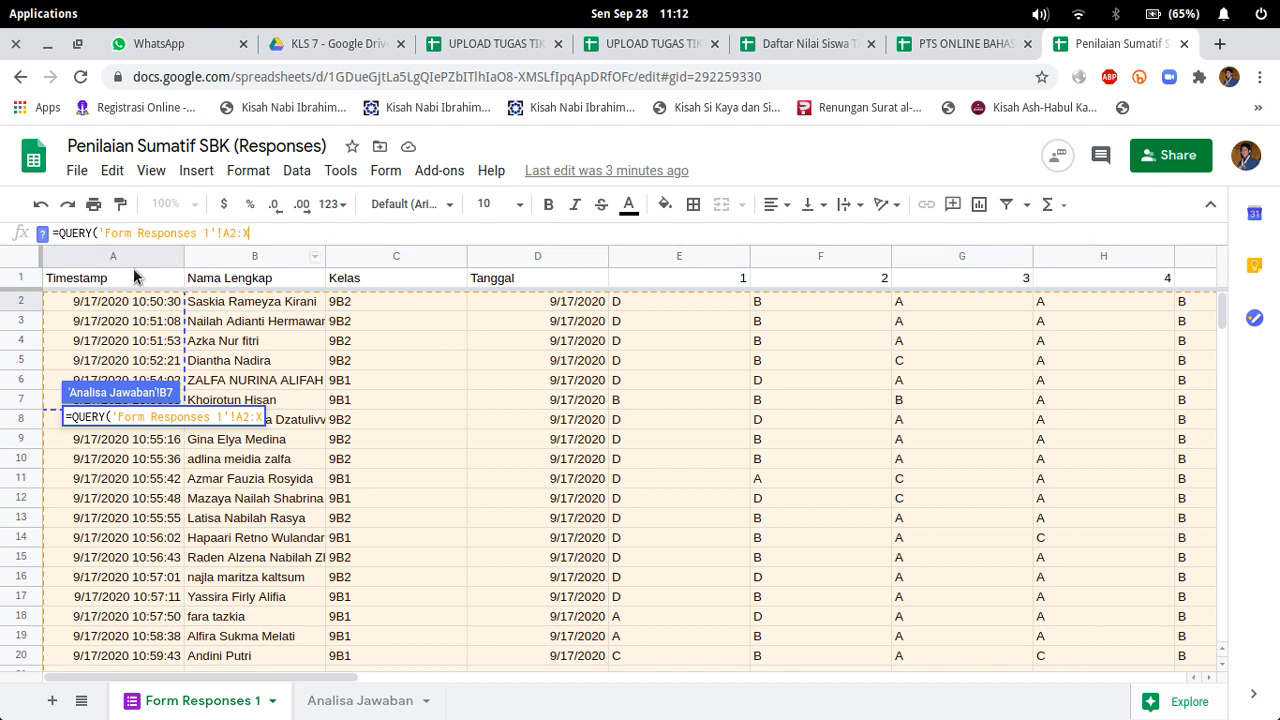
# Step: Try ending the QUERY's data range at the last response row, as A2:X74, and remove the row number again
pyautogui.moveTo(341, 675); pyautogui.dragTo(262, 634)
pyautogui.scroll(-2, 318, 540)
pyautogui.scroll(-12, 317, 541)
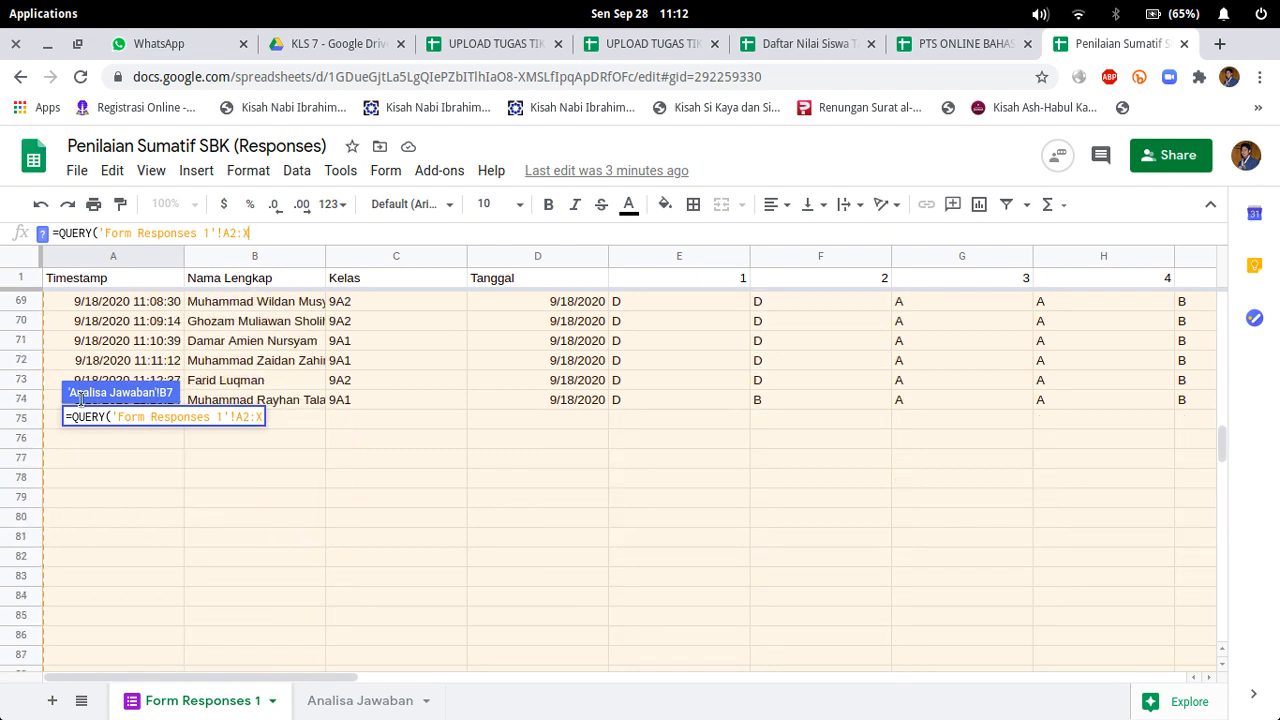
pyautogui.scroll(2, 30, 440)
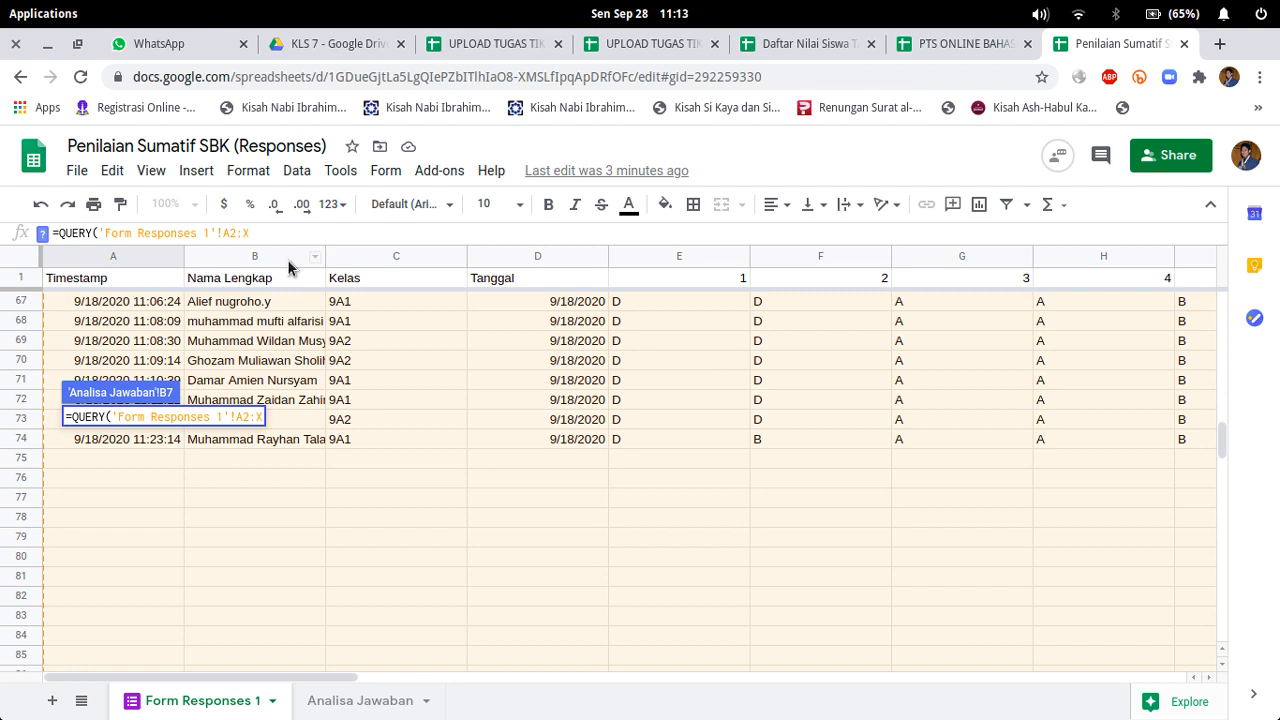
pyautogui.write('74')
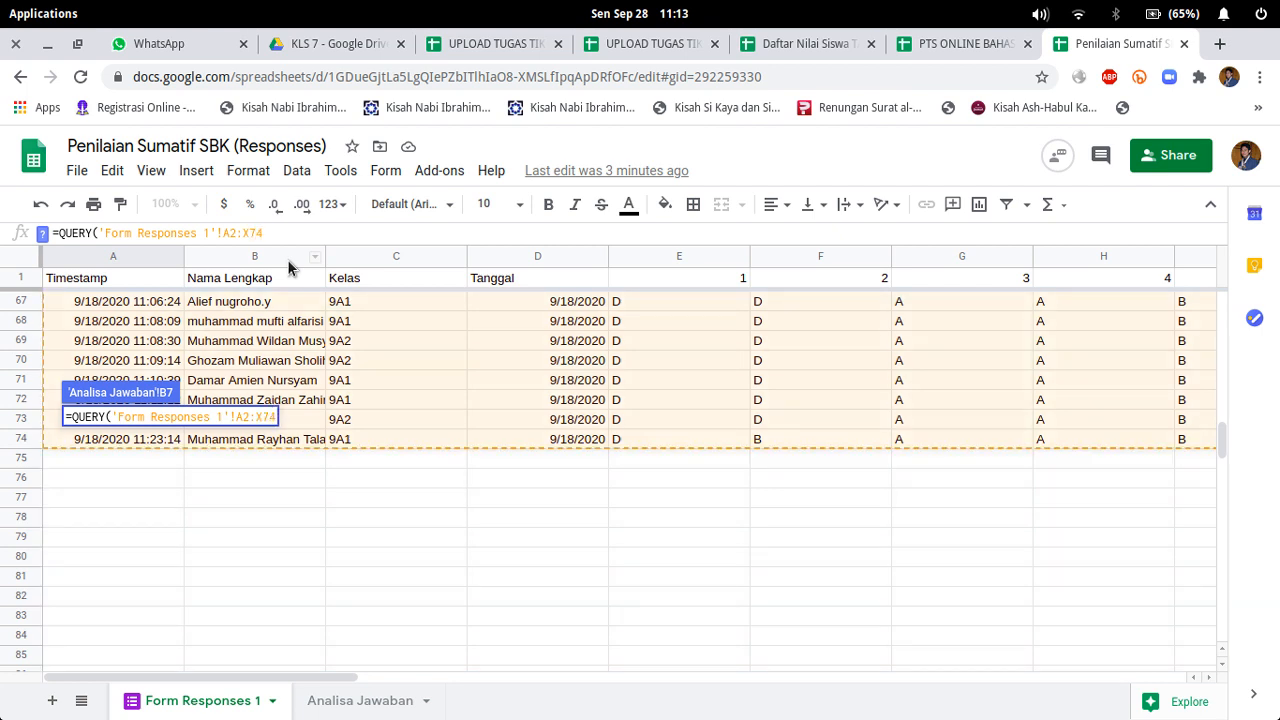
pyautogui.press('BackSpace')
pyautogui.press('BackSpace')
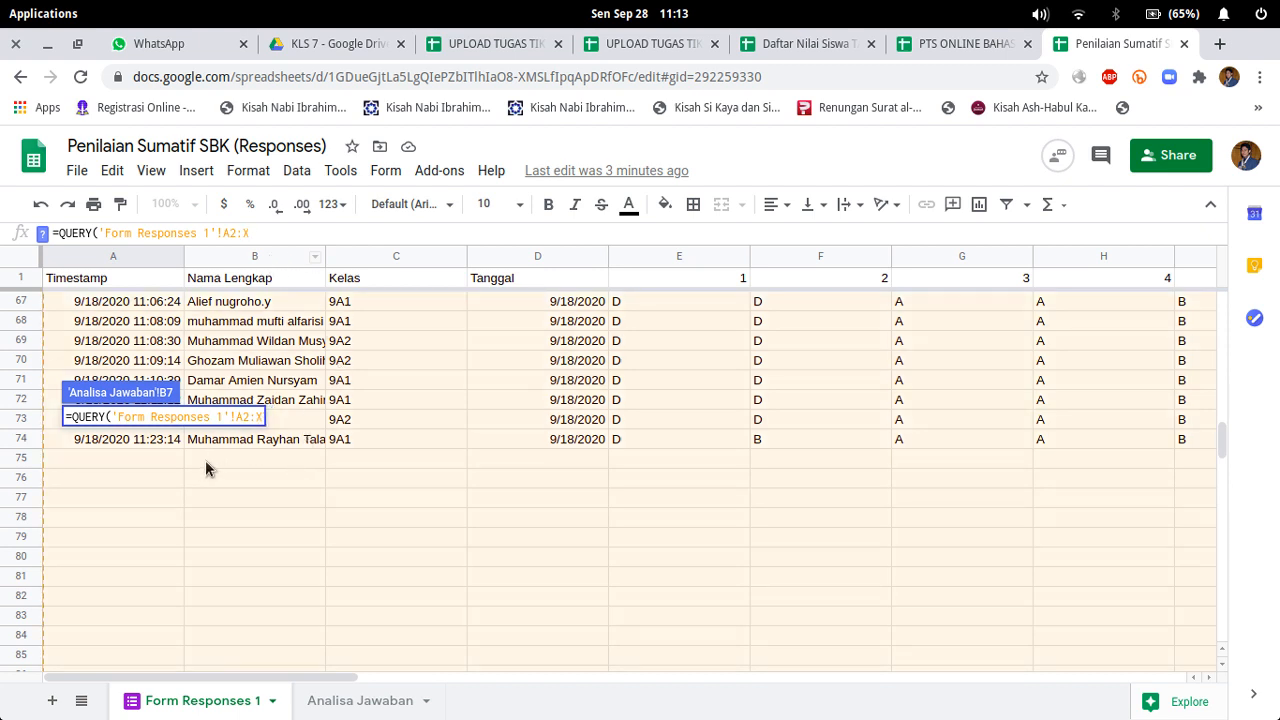
pyautogui.scroll(1, 205, 469)
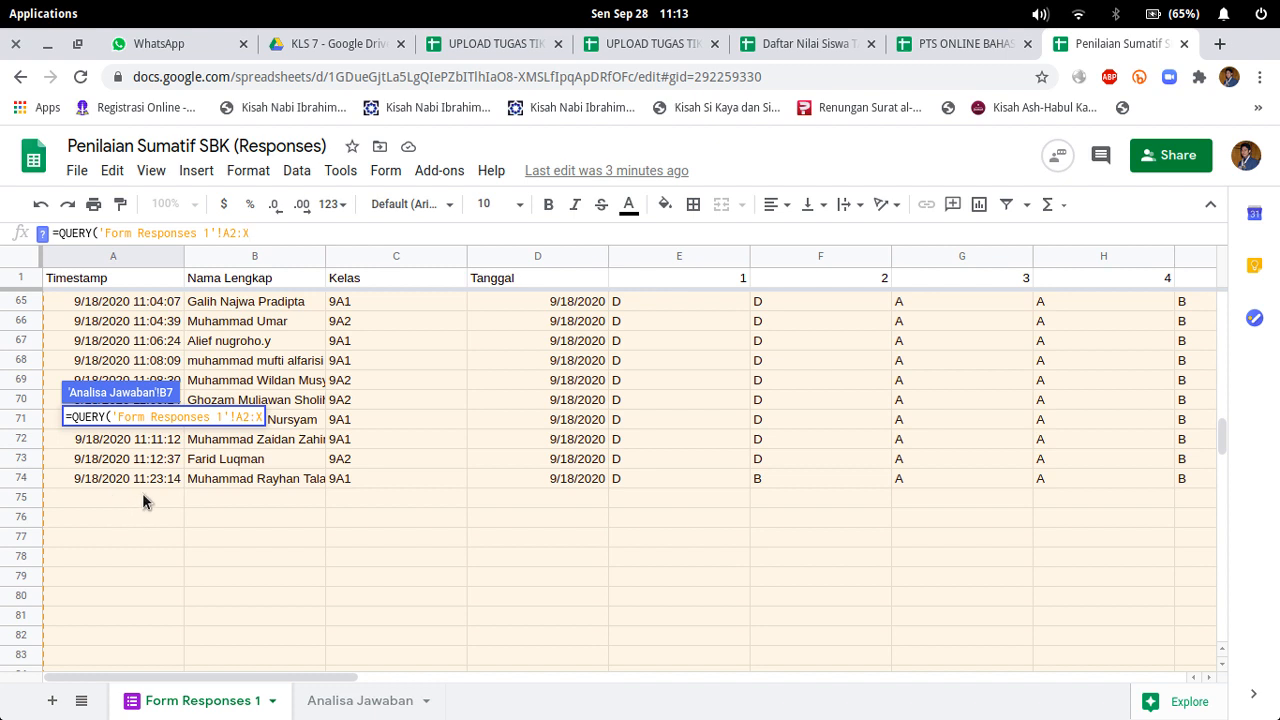
pyautogui.write('74')
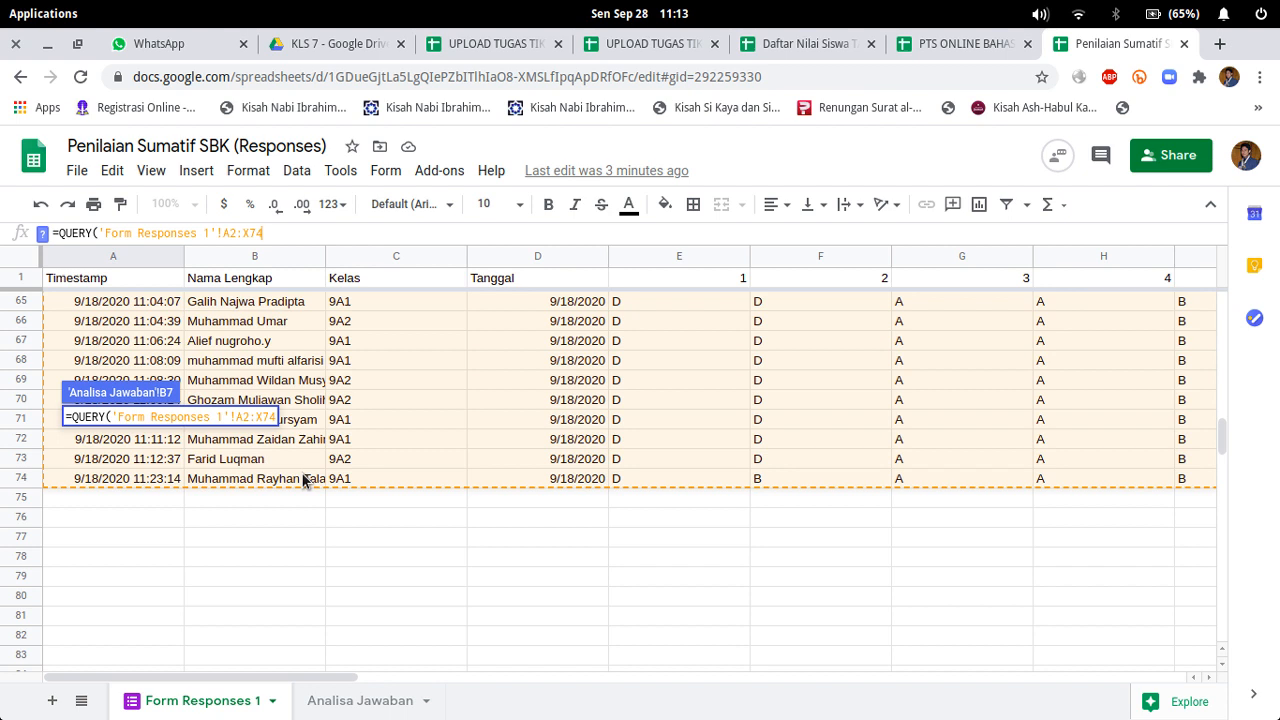
pyautogui.press('BackSpace')
pyautogui.press('BackSpace')
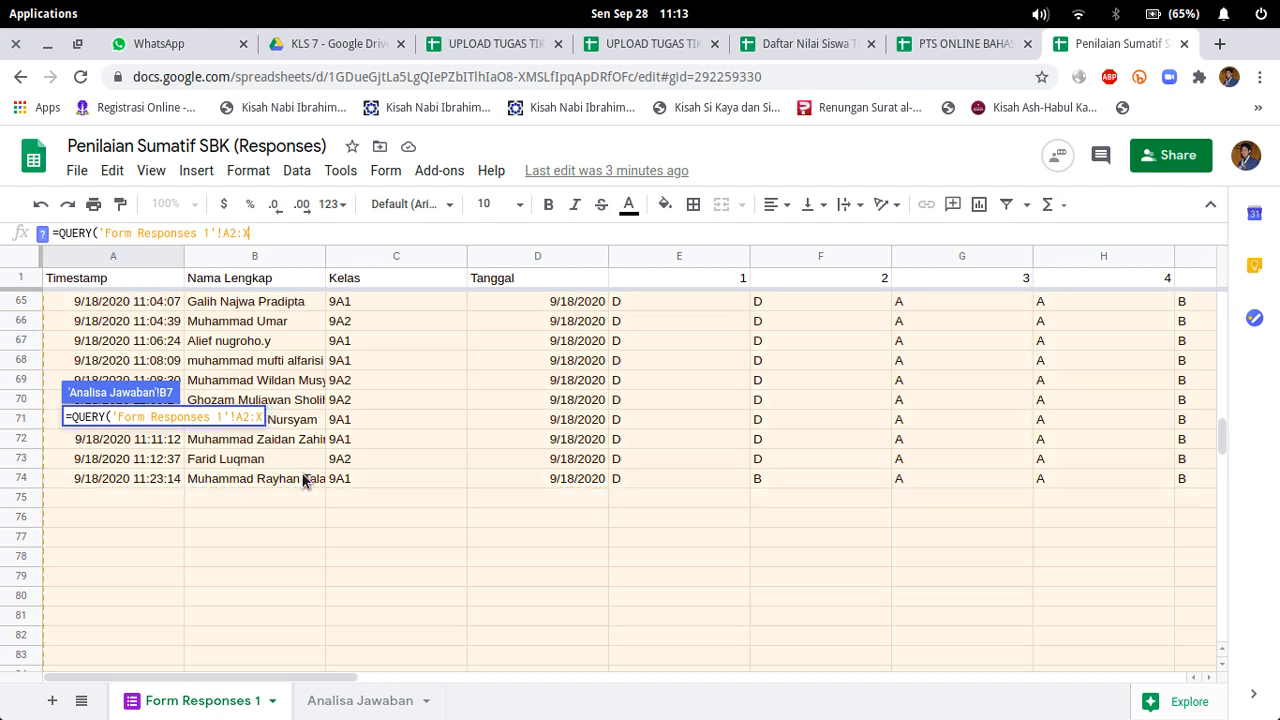
# Step: Examine the response rows and the empty rows below them that the open-ended range A2:X covers
pyautogui.scroll(-5, 194, 500)
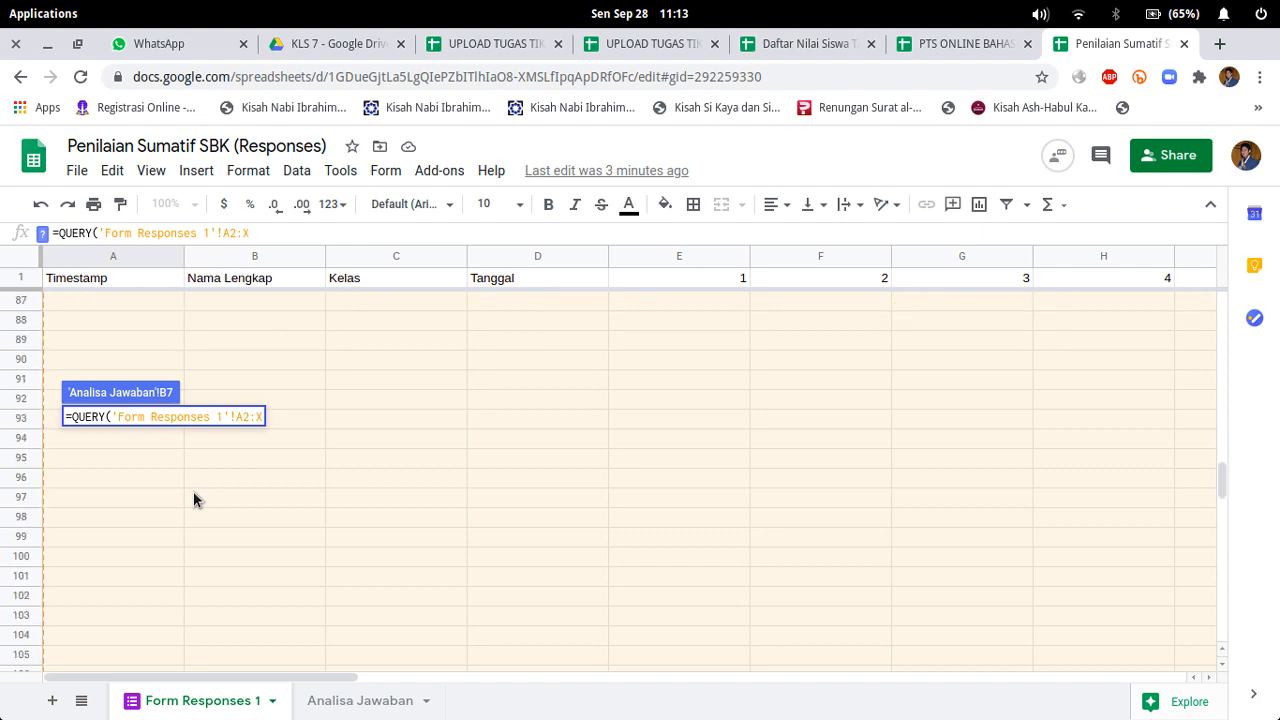
pyautogui.scroll(2, 190, 500)
pyautogui.scroll(10, 189, 497)
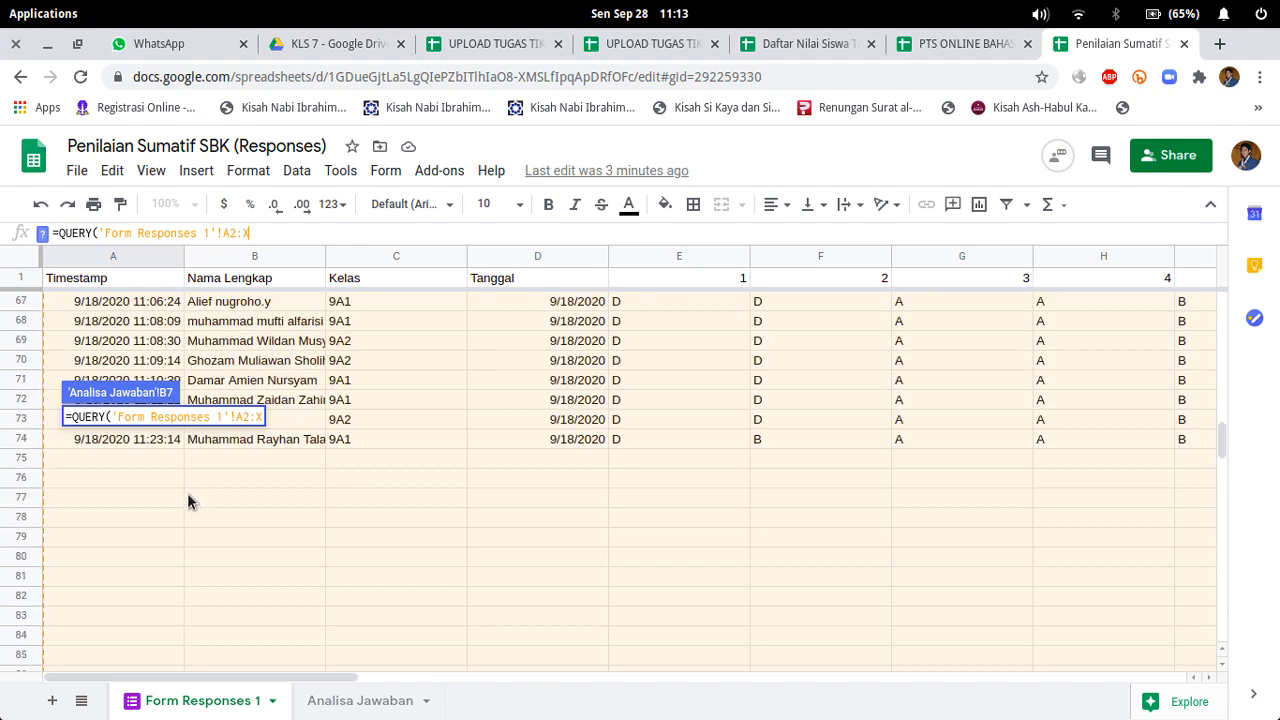
pyautogui.scroll(10, 193, 505)
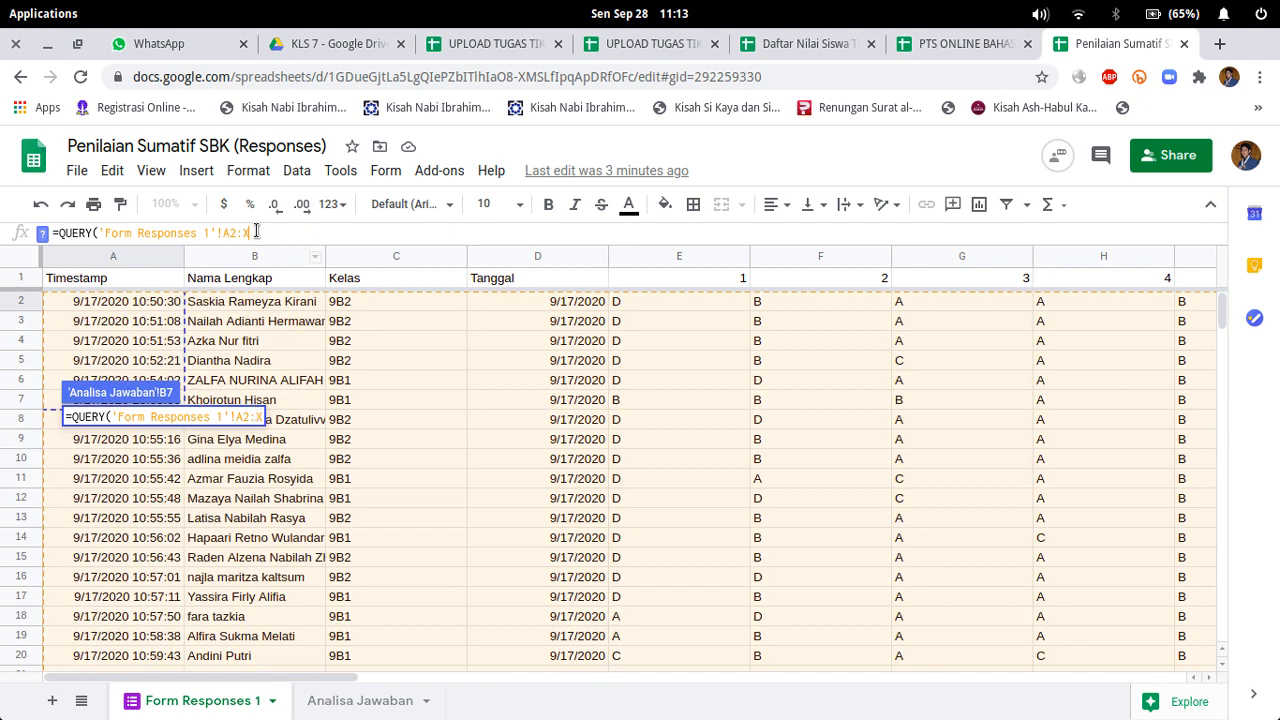
pyautogui.scroll(-10, 348, 552)
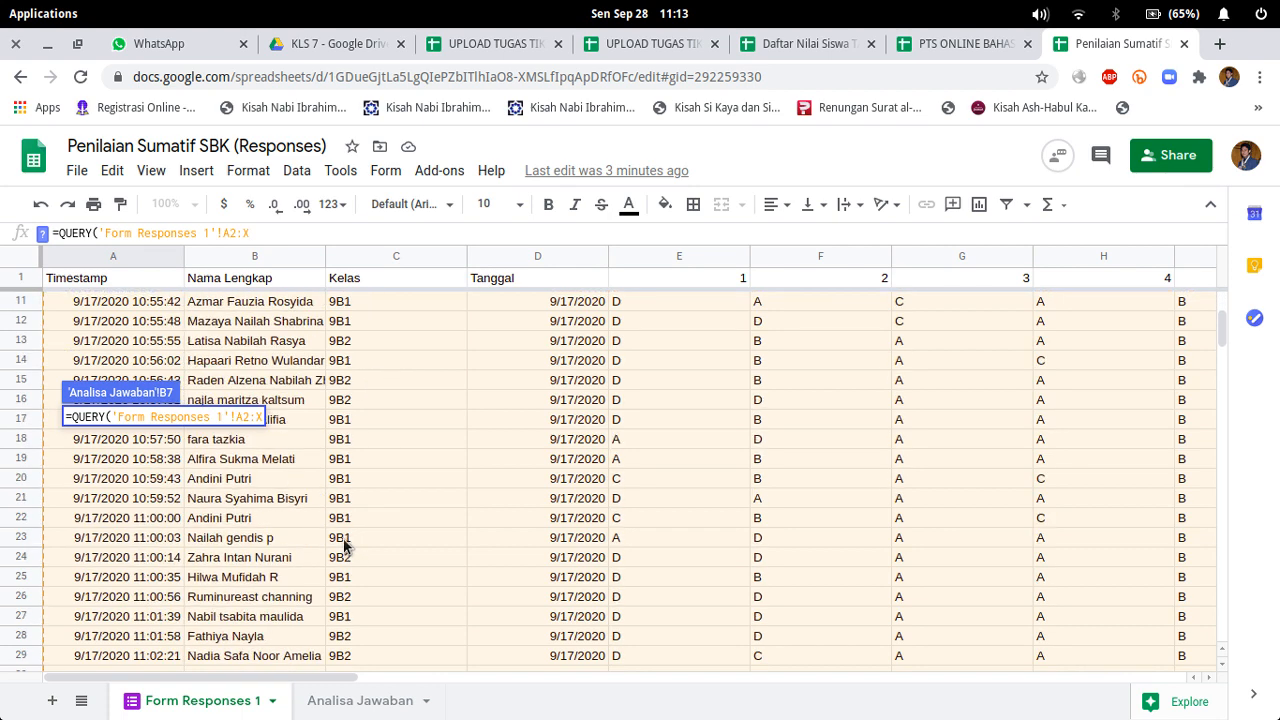
pyautogui.scroll(-11, 331, 538)
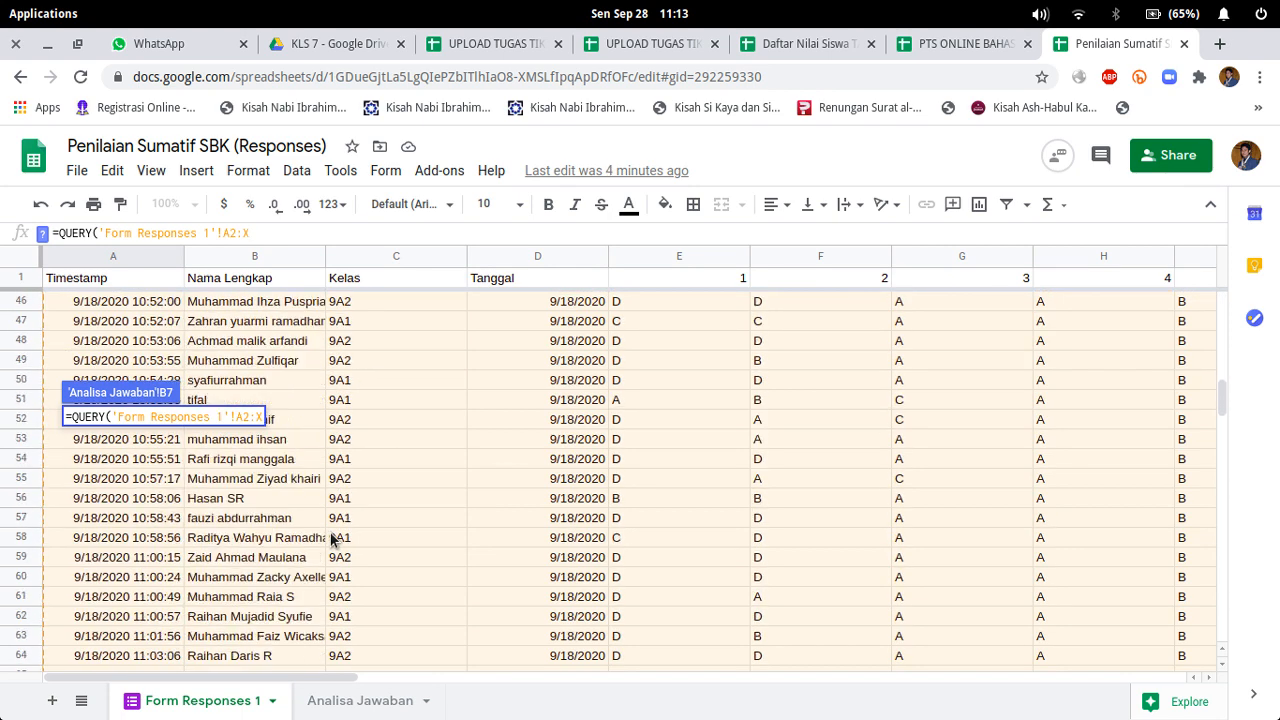
pyautogui.scroll(-2, 331, 538)
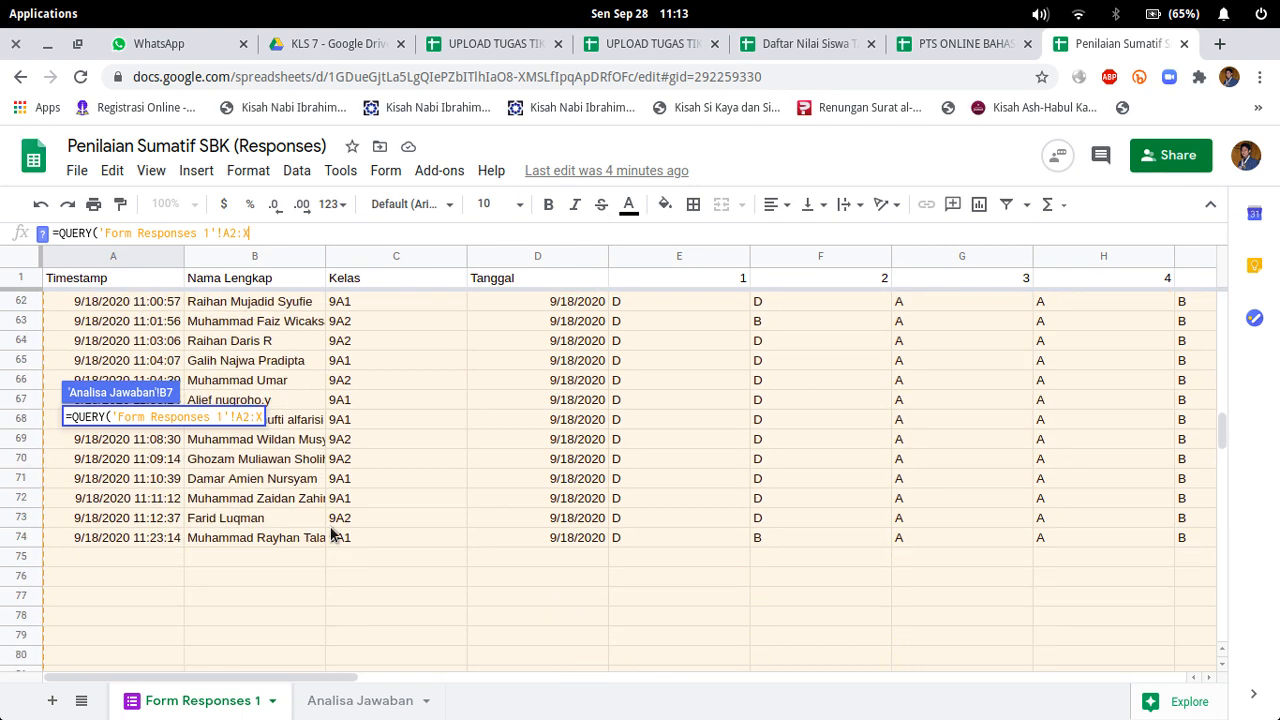
pyautogui.scroll(2, 245, 537)
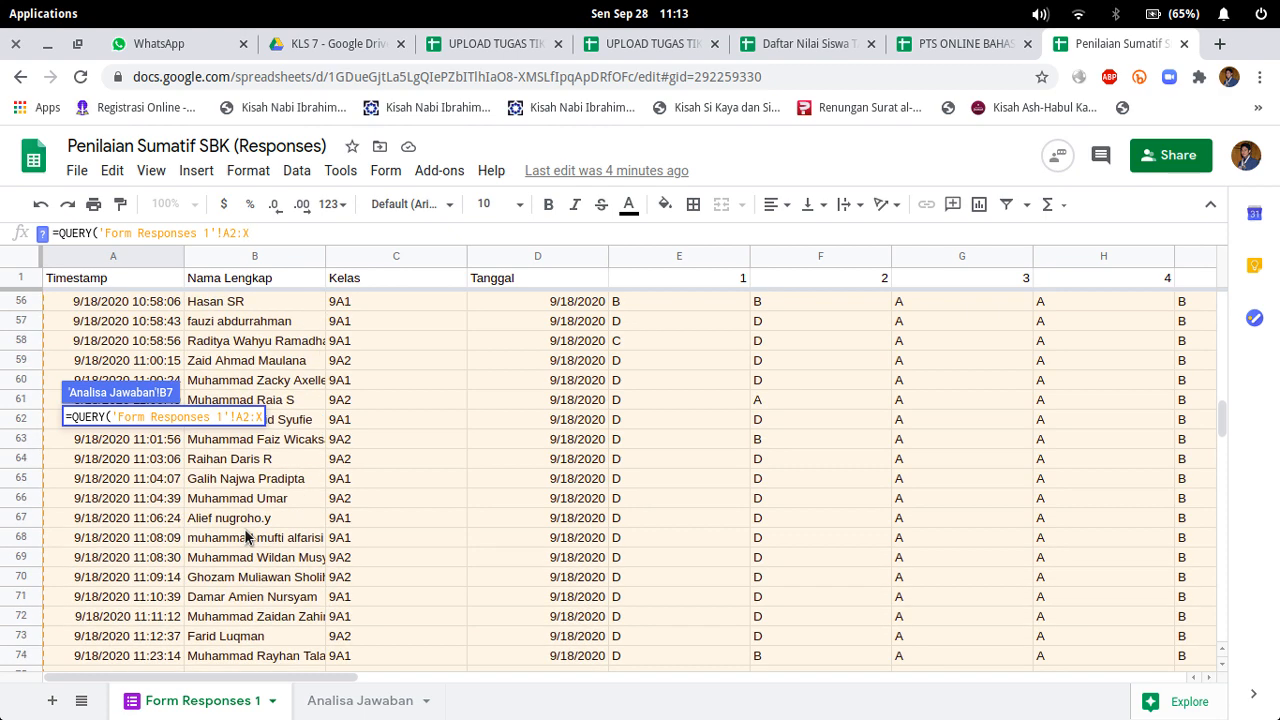
pyautogui.scroll(5, 329, 571)
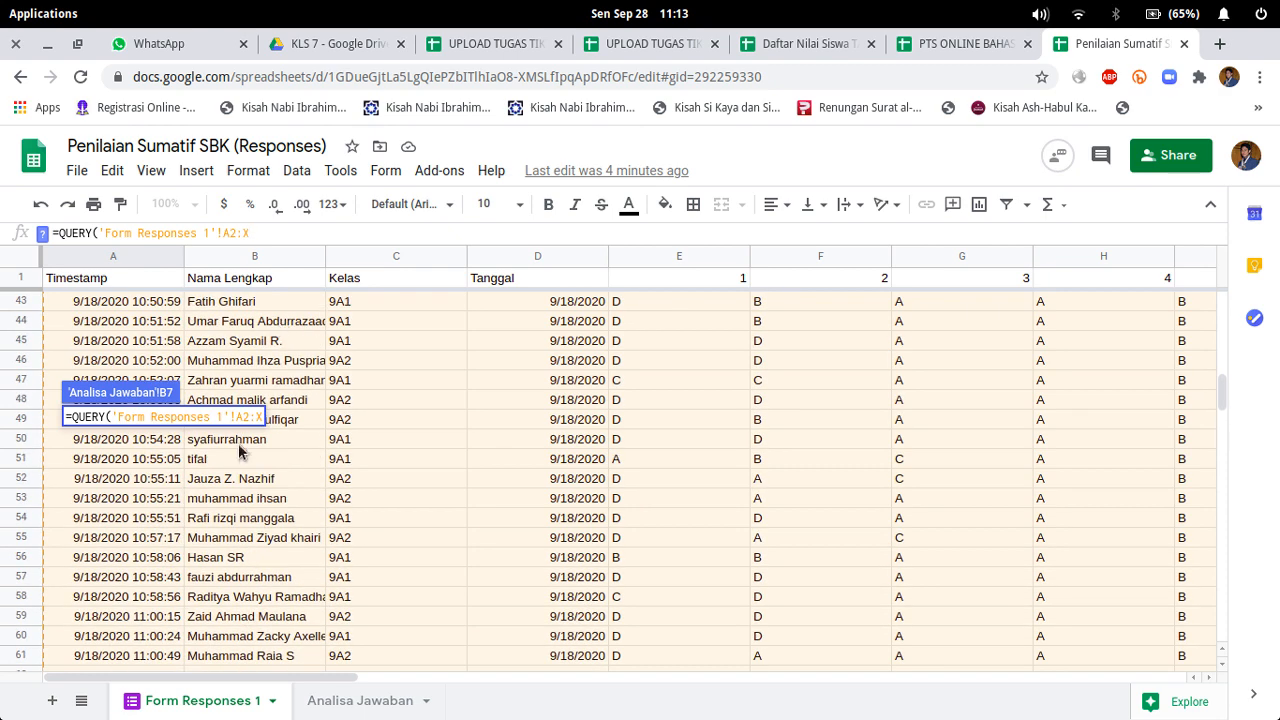
pyautogui.scroll(-10, 239, 452)
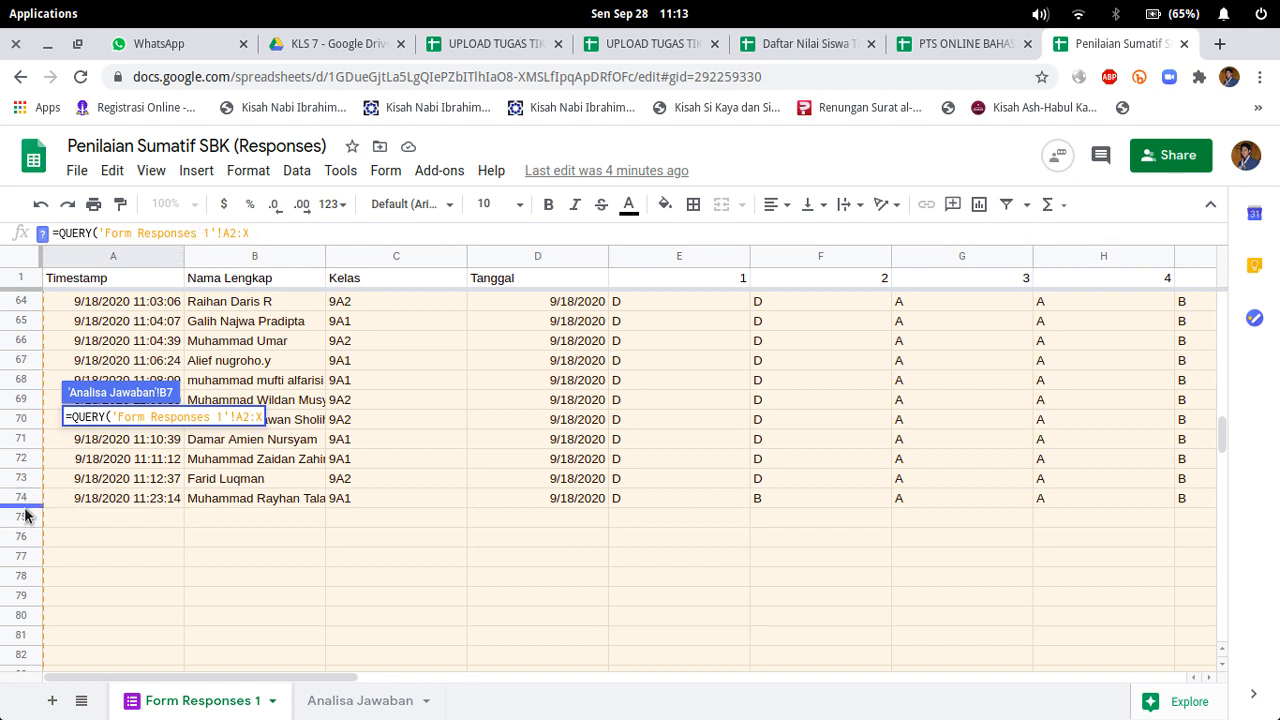
pyautogui.scroll(3, 330, 400)
pyautogui.scroll(20, 366, 430)
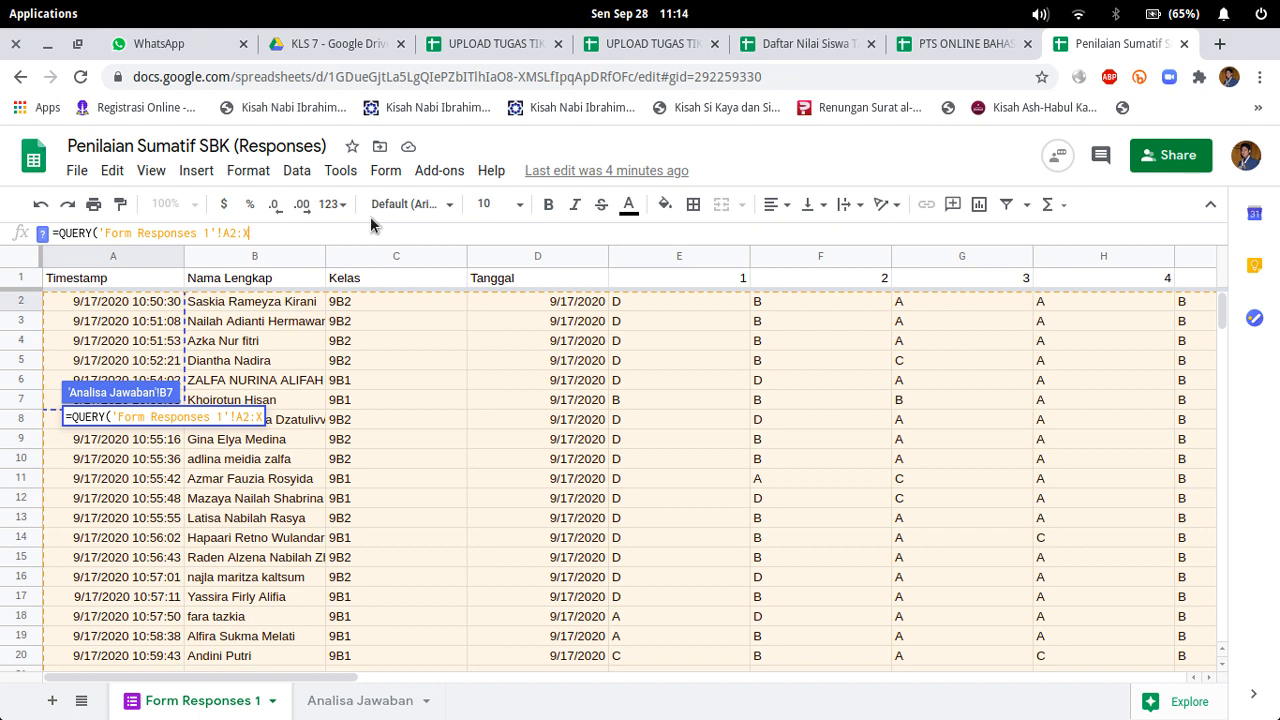
# Step: Start the QUERY's query string with a SELECT of the Nama Lengkap and Kelas columns, B and C
pyautogui.write(',')
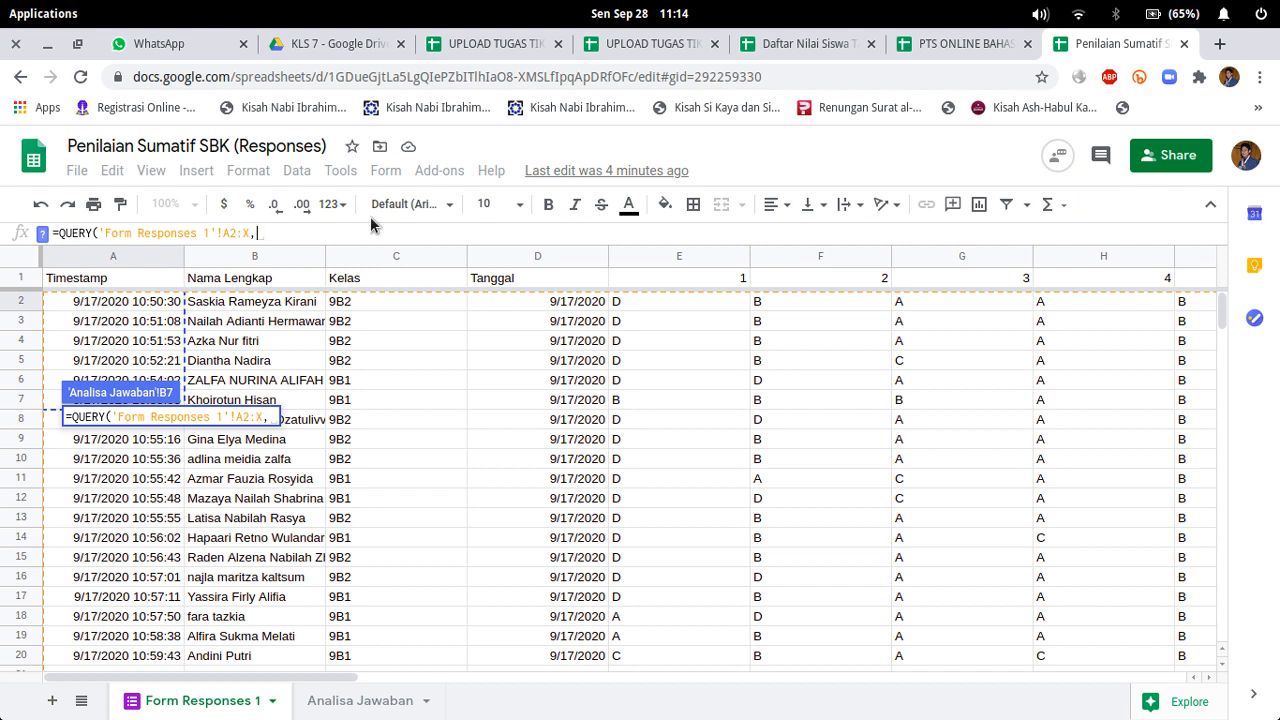
pyautogui.write('"')
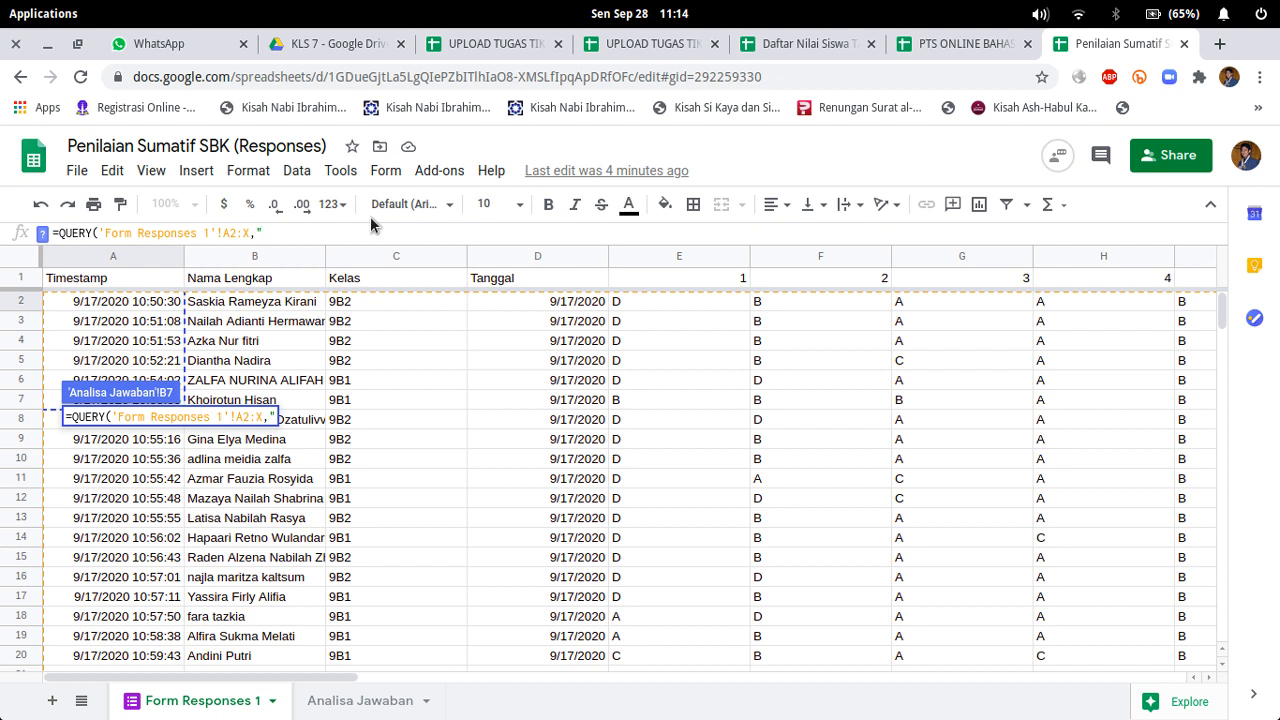
pyautogui.write('SELECT')
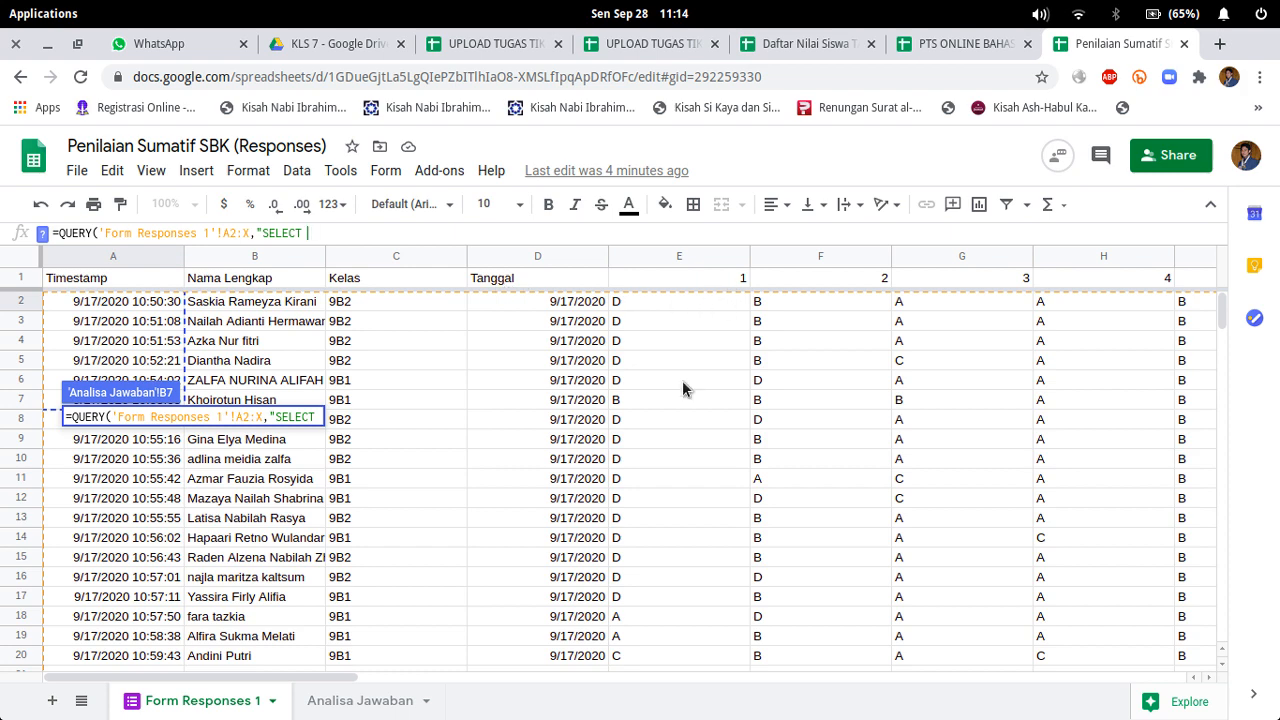
pyautogui.moveTo(357, 683); pyautogui.dragTo(188, 630)
pyautogui.write('B,')
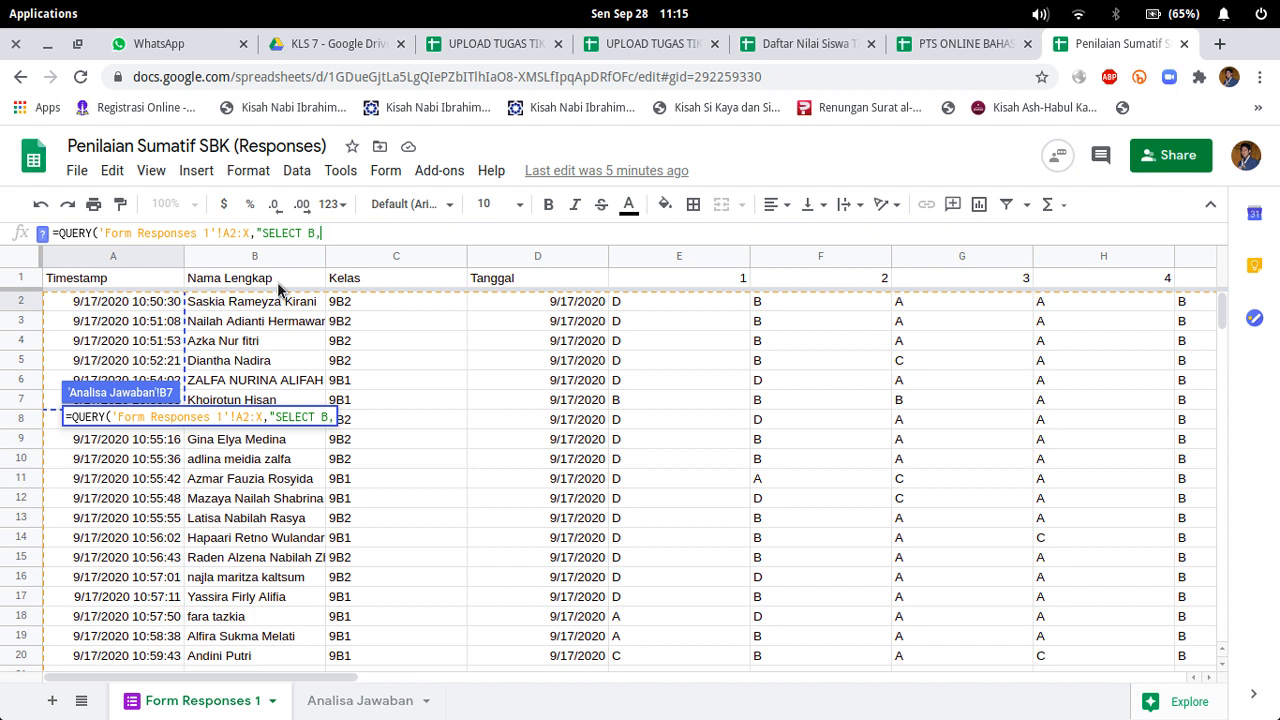
pyautogui.write('C,')
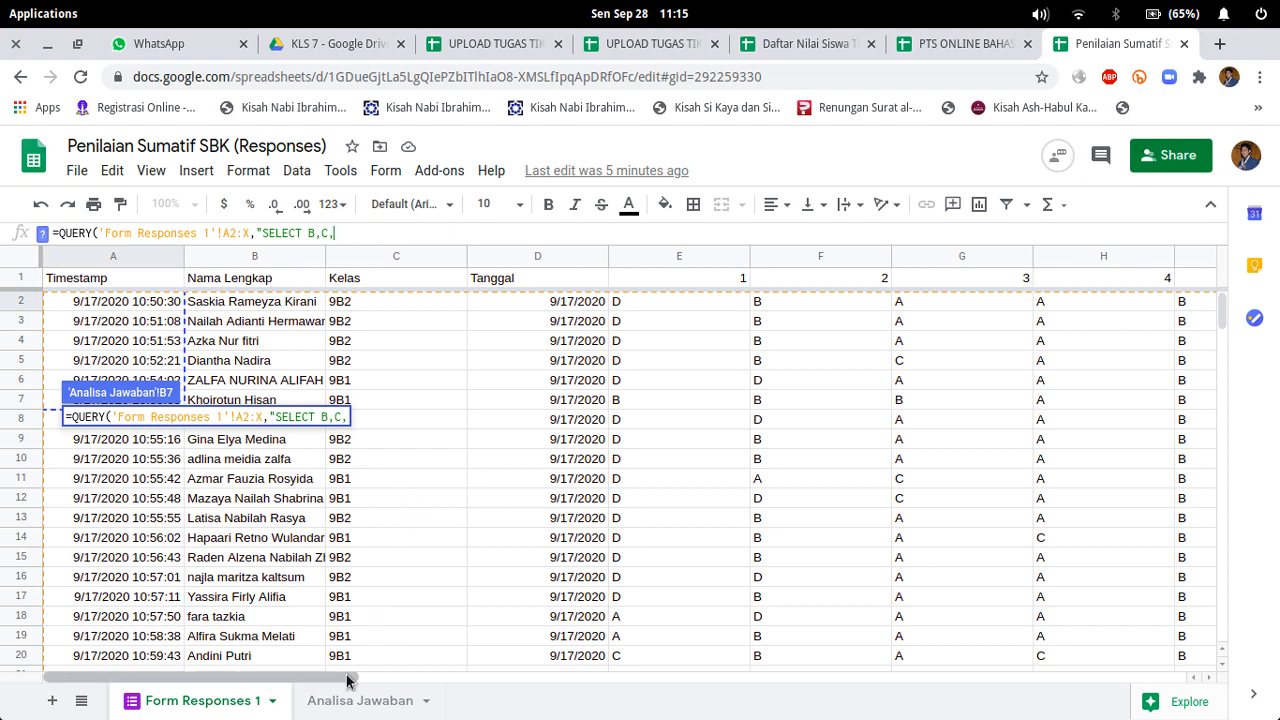
# Step: Add the answer columns for questions 1 to 20, E through X, to the SELECT list, leaving out the Tanggal column
pyautogui.moveTo(347, 681); pyautogui.dragTo(446, 680)
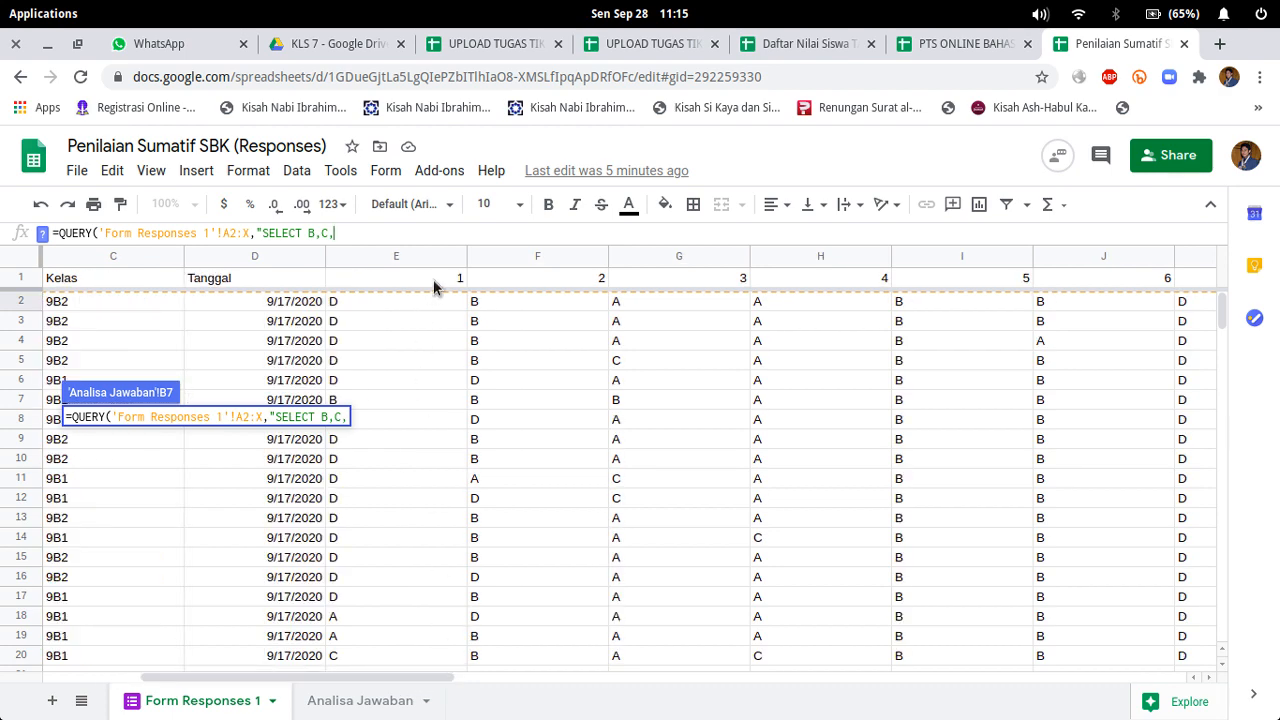
pyautogui.write('E')
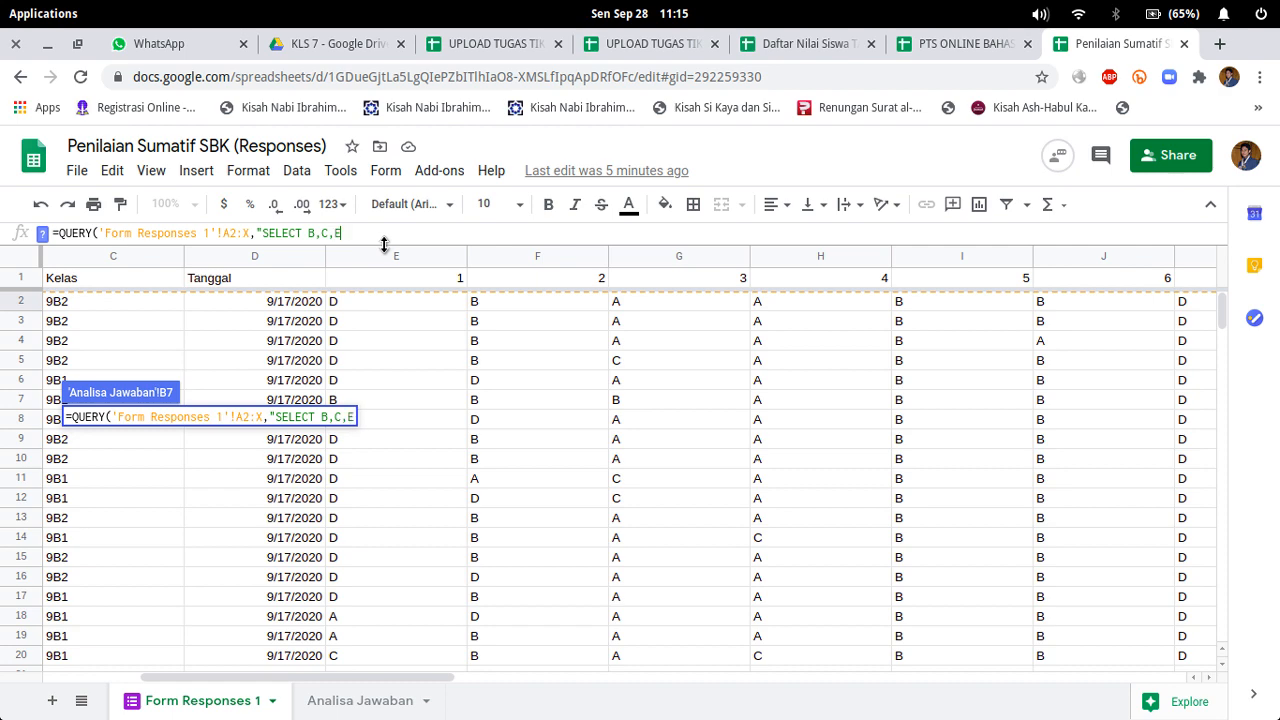
pyautogui.write(',')
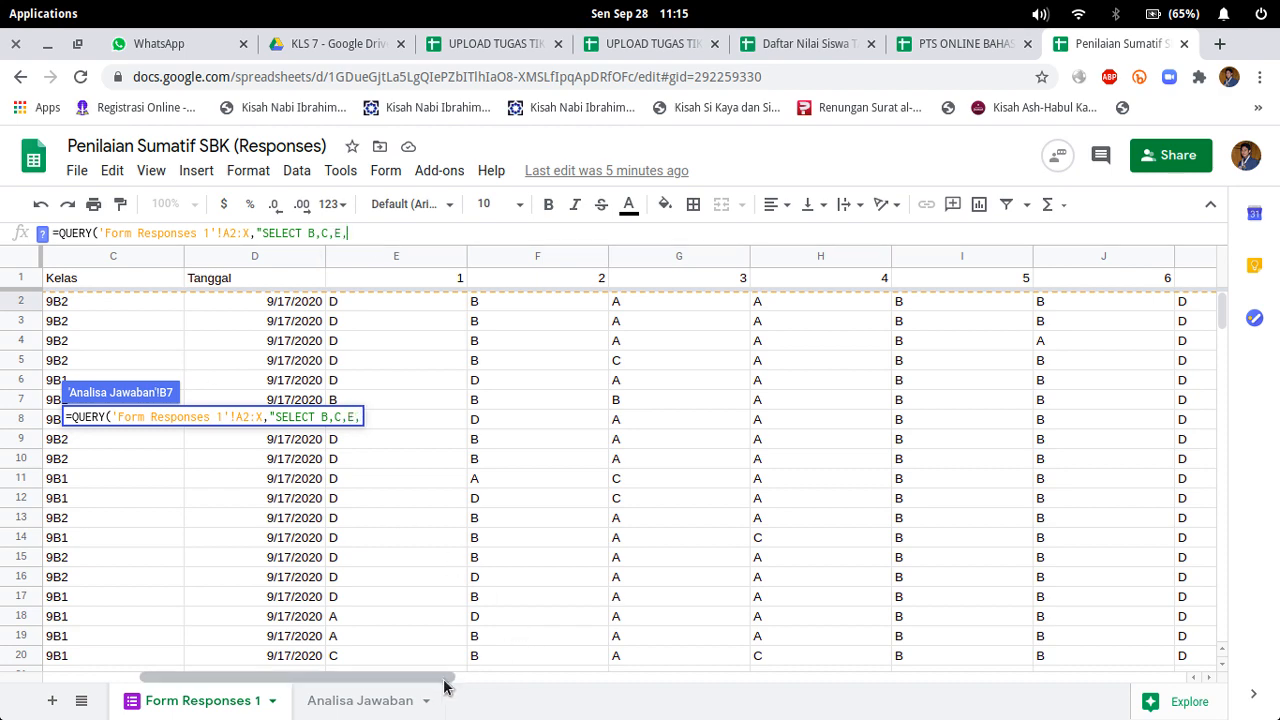
pyautogui.moveTo(443, 678); pyautogui.dragTo(572, 640)
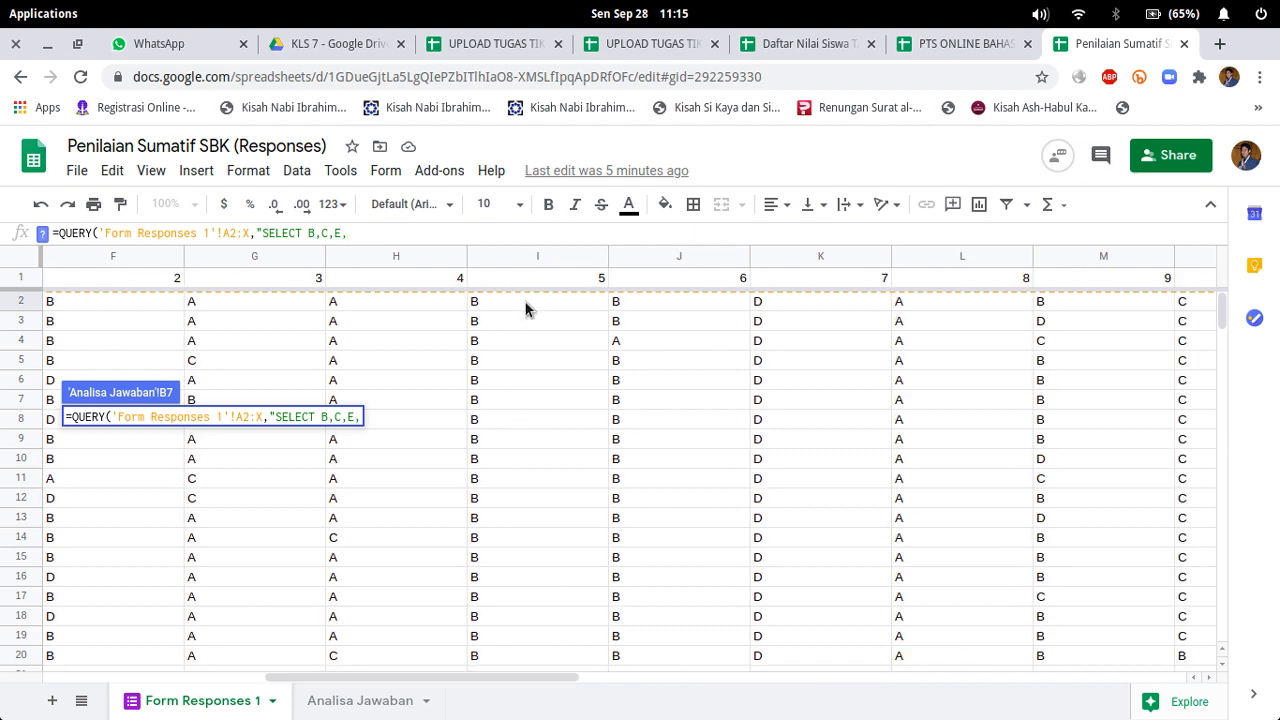
pyautogui.write('F,G,J,')
pyautogui.press('BackSpace')
pyautogui.press('BackSpace')
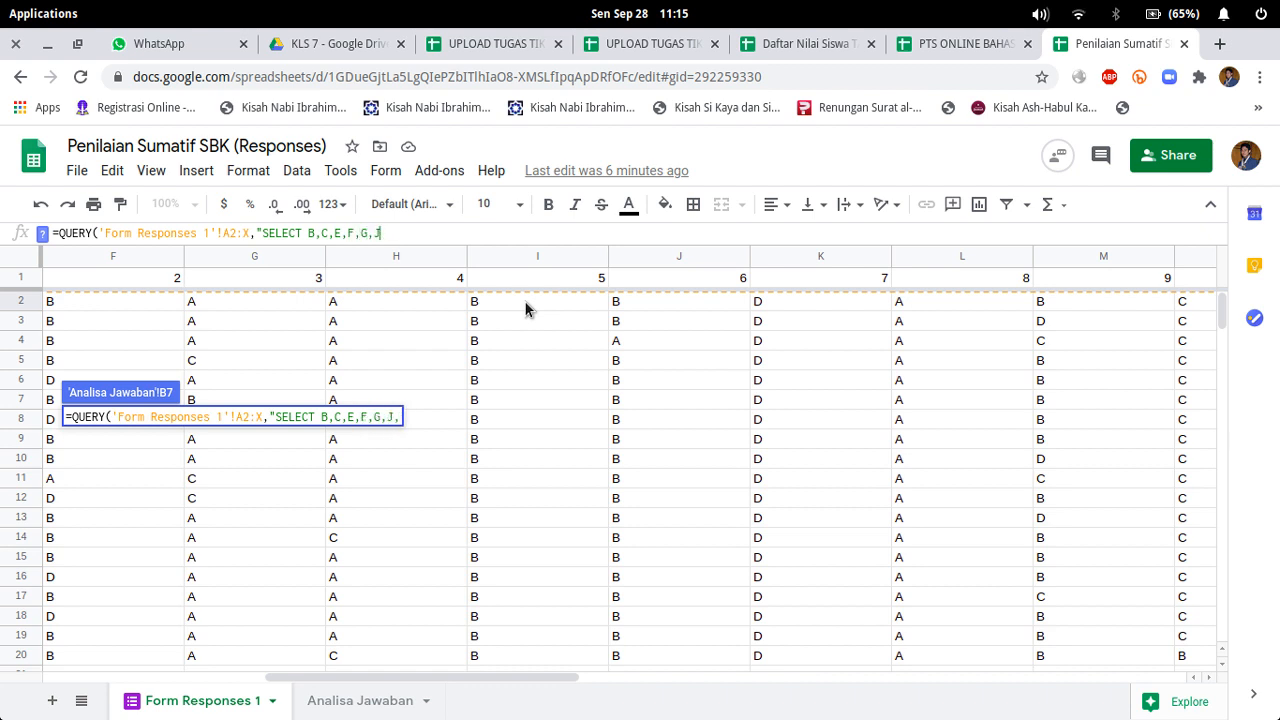
pyautogui.write('H,I,J,K,')
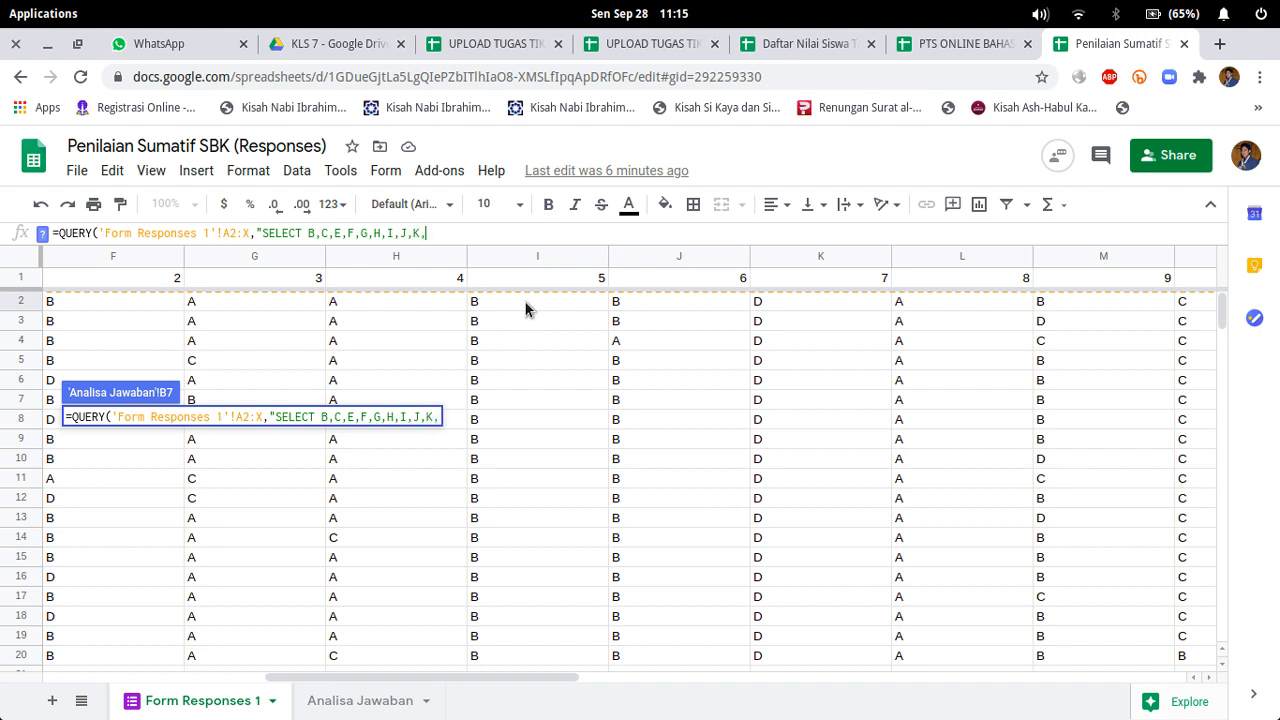
pyautogui.write('L,M,N')
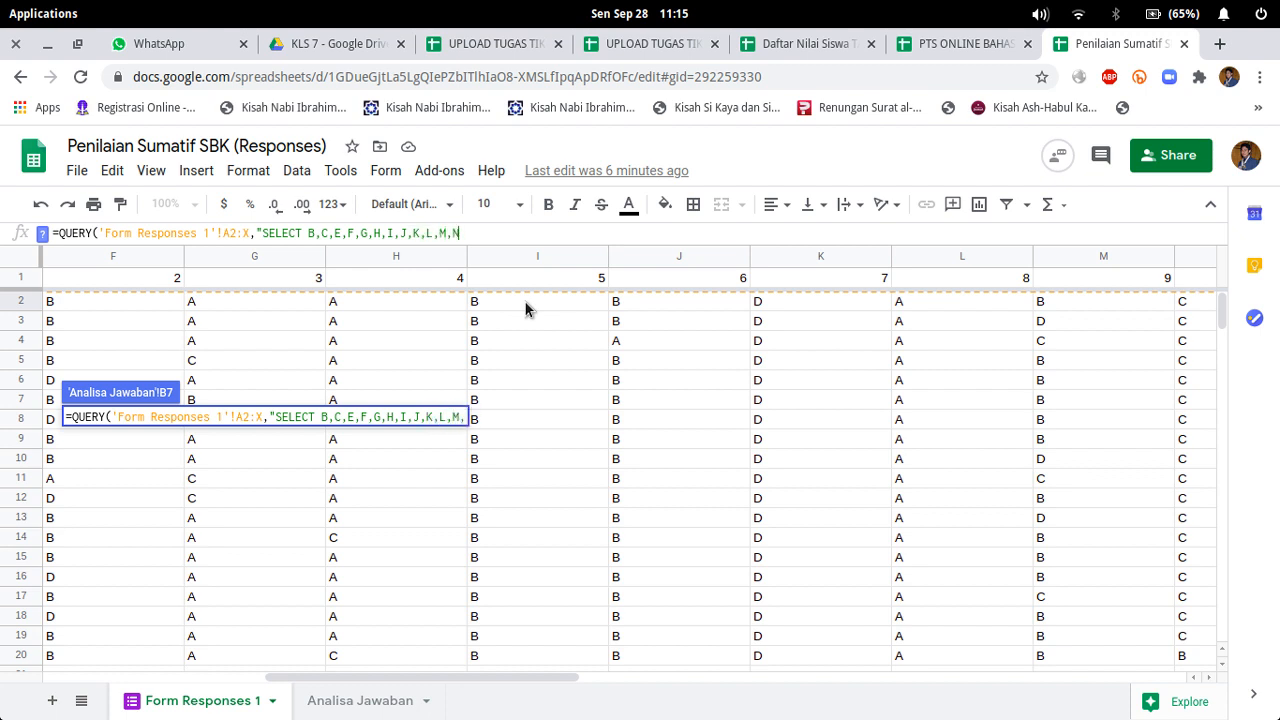
pyautogui.write(',O,')
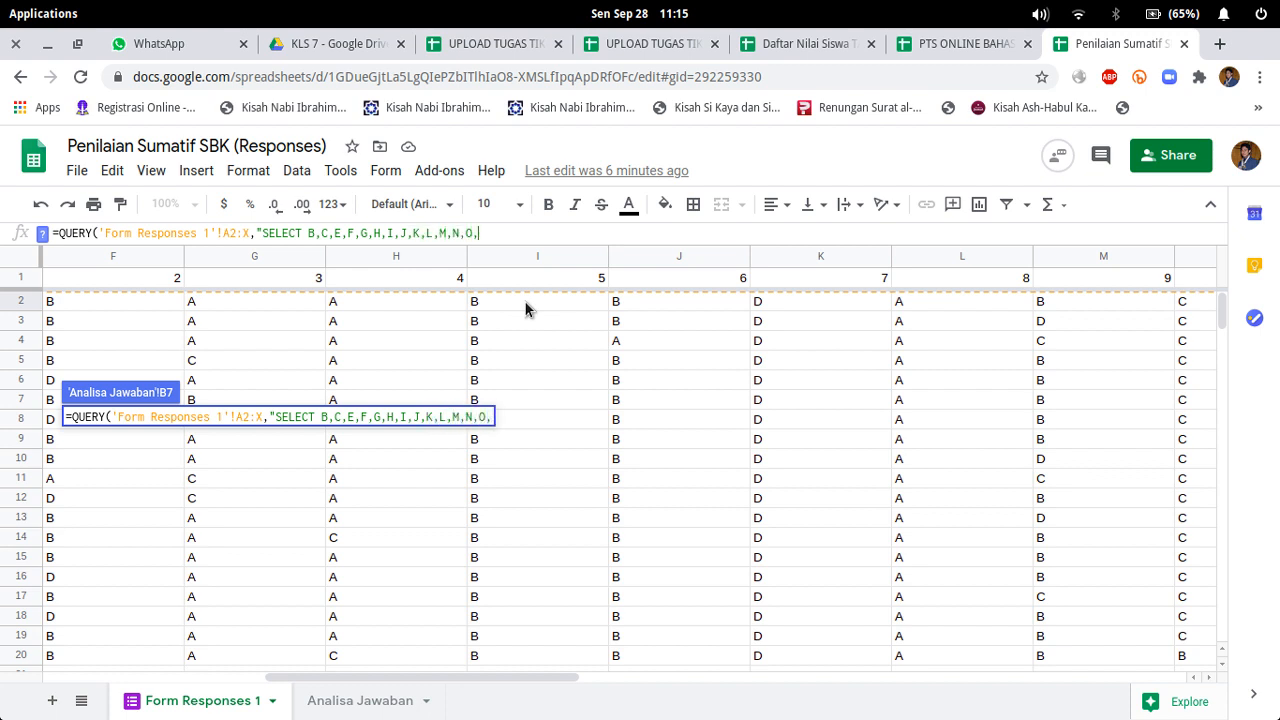
pyautogui.write('P,Q,R,S,T')
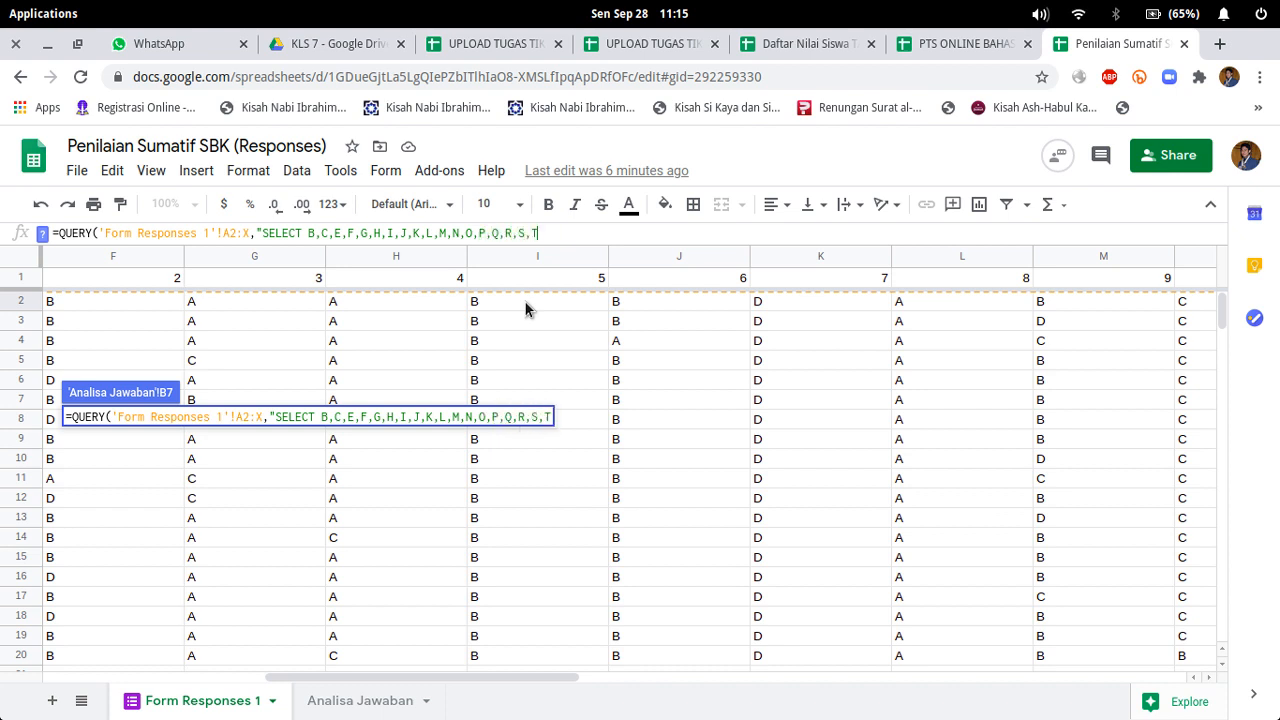
pyautogui.write(',U,V,W,X')
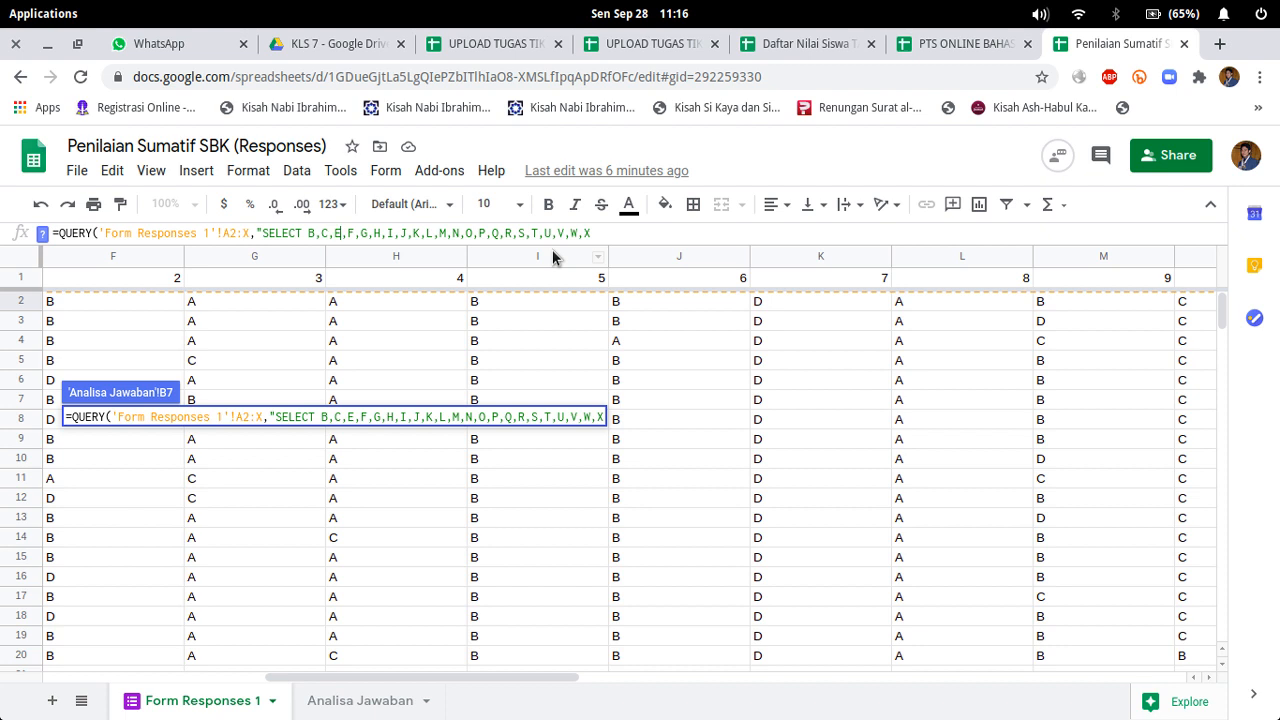
# Step: Append a WHERE clause after column X that tests the Kelas column, as WHERE C =
pyautogui.click(604, 233)
pyautogui.moveTo(310, 233); pyautogui.dragTo(605, 229)
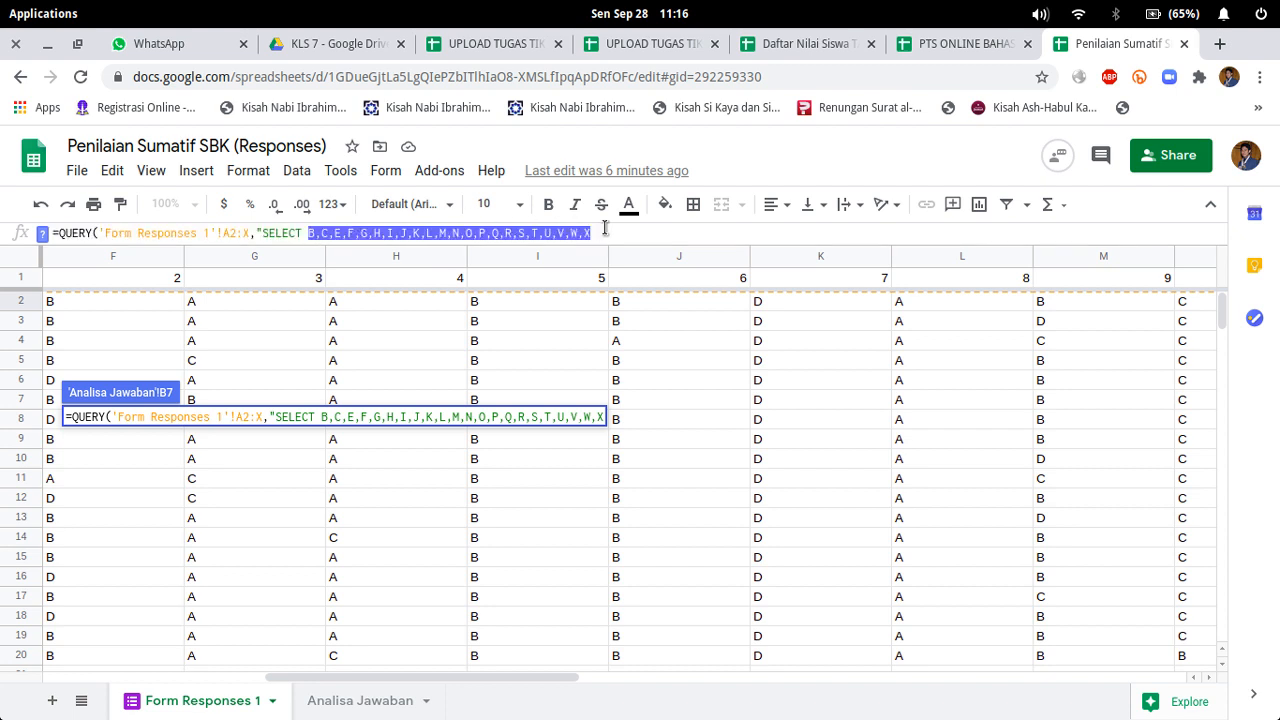
pyautogui.click(605, 231)
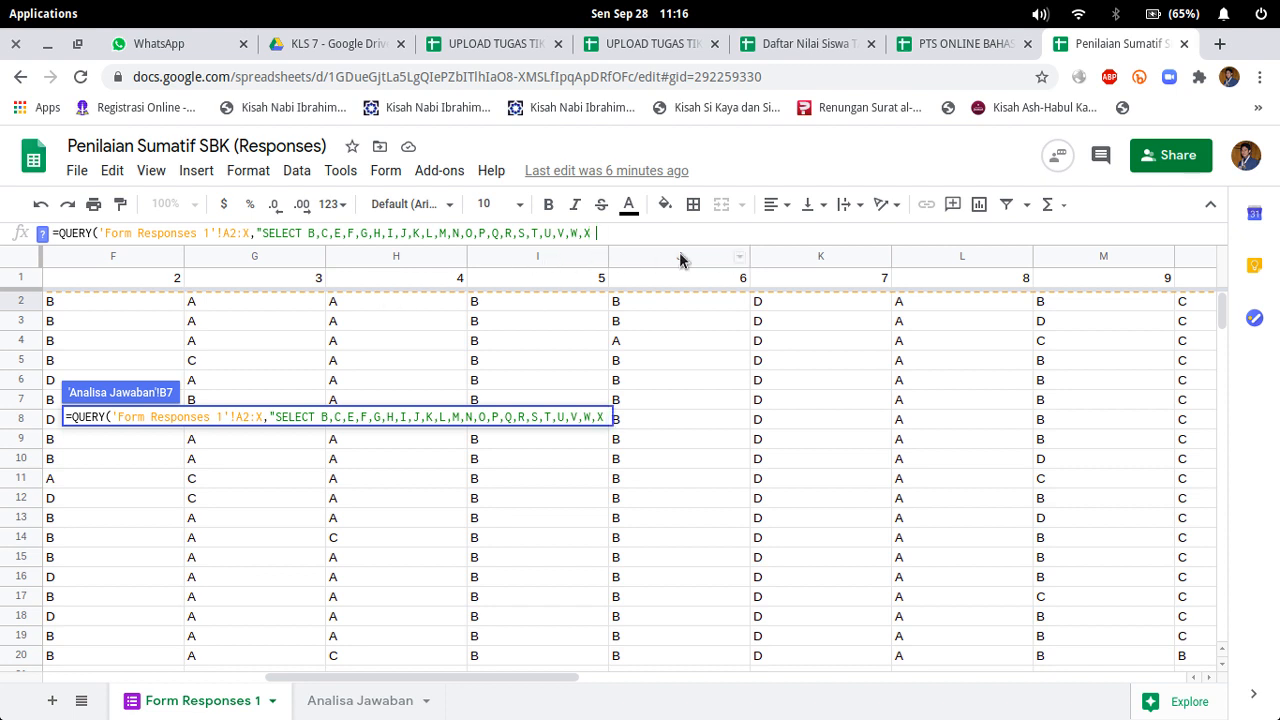
pyautogui.write('WHERE')
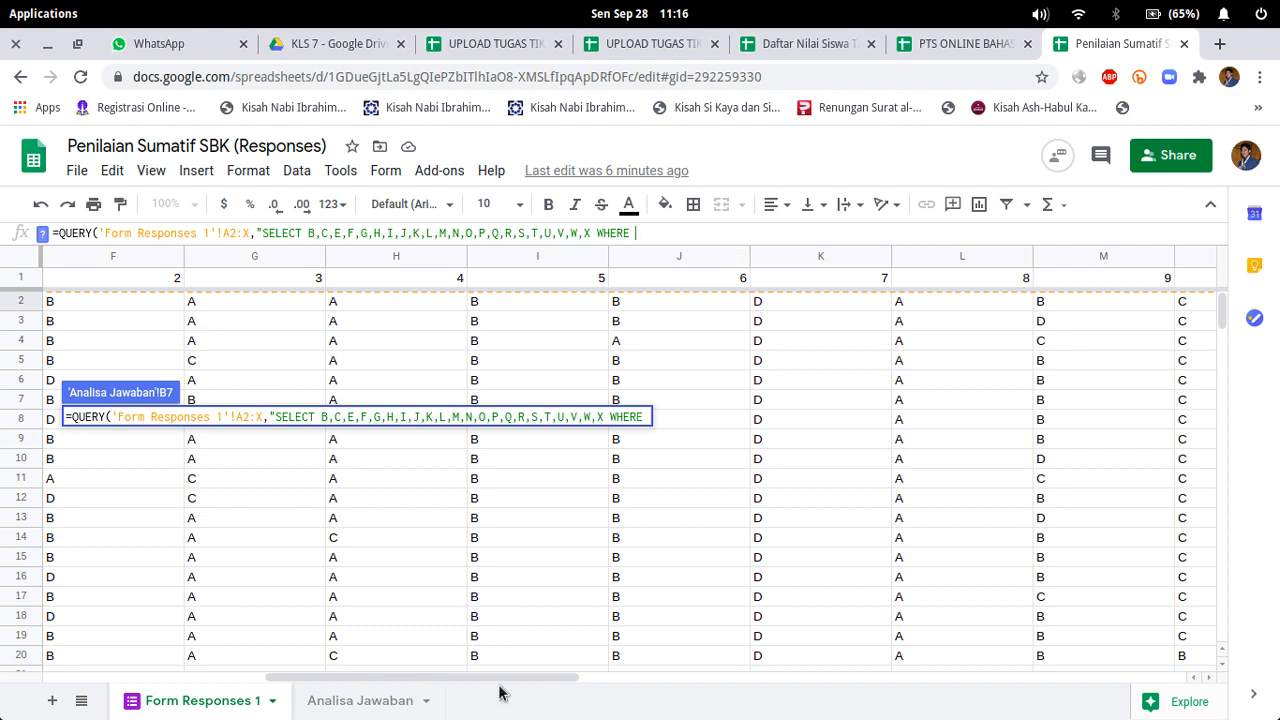
pyautogui.moveTo(511, 682); pyautogui.dragTo(183, 684)
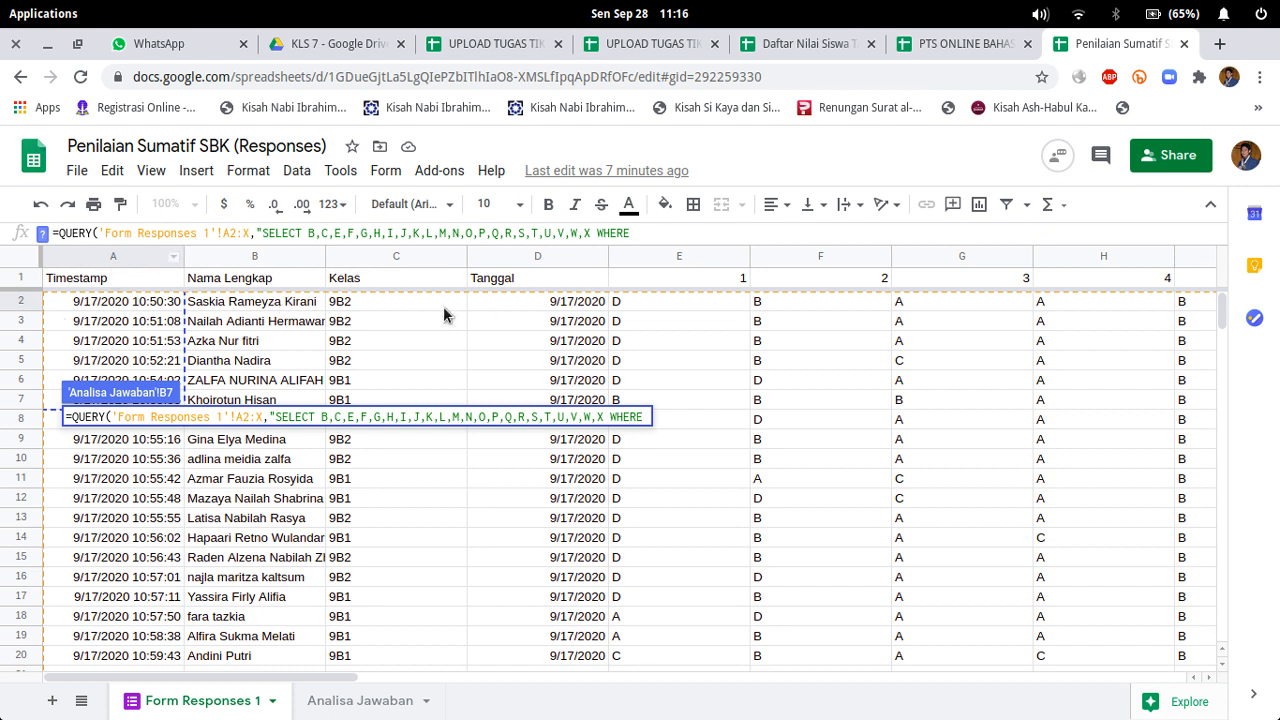
pyautogui.click(630, 235)
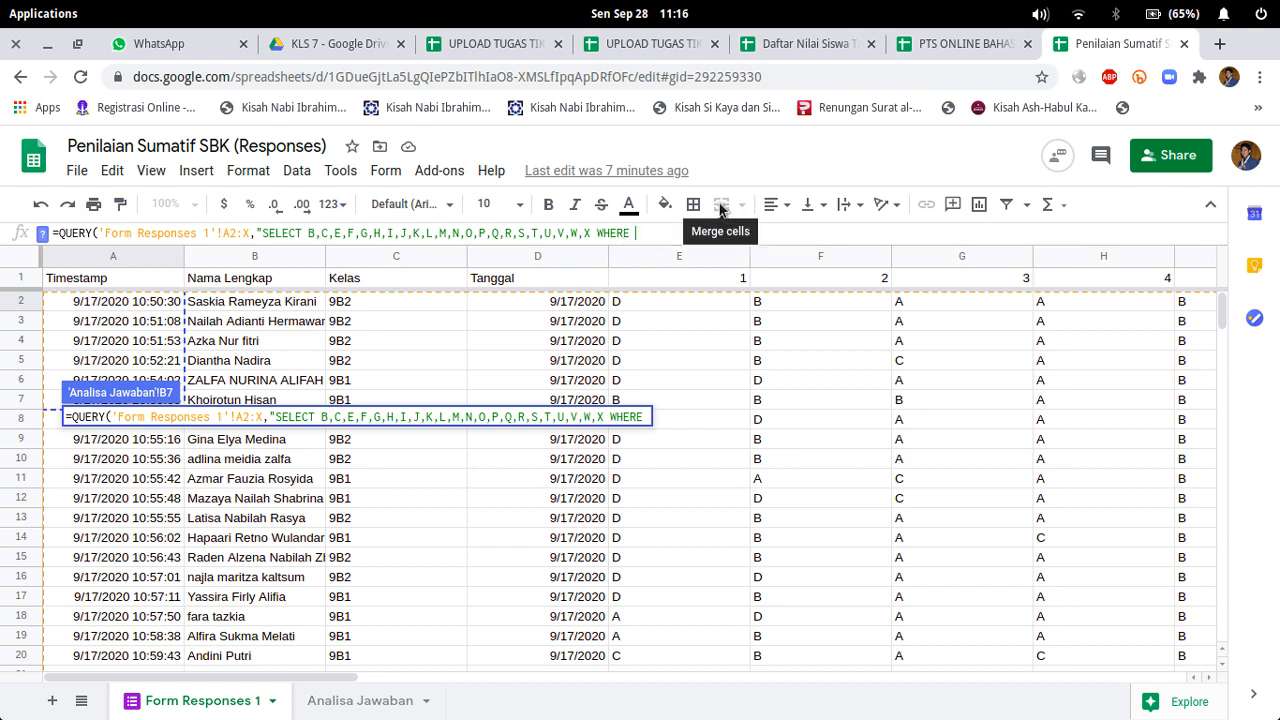
pyautogui.write('C')
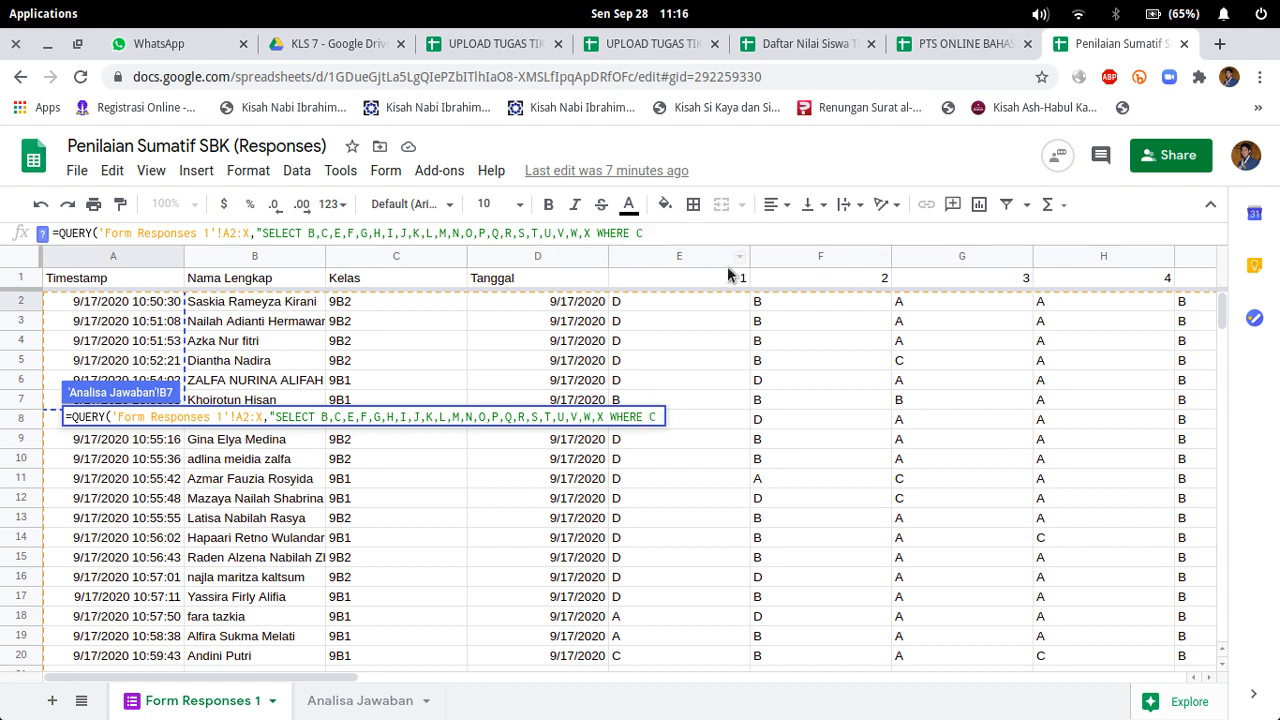
pyautogui.write(' =')
# Step: Try the fixed class names 9A1 and 9B2 as the WHERE condition's value and remove them again
pyautogui.write('9A1')
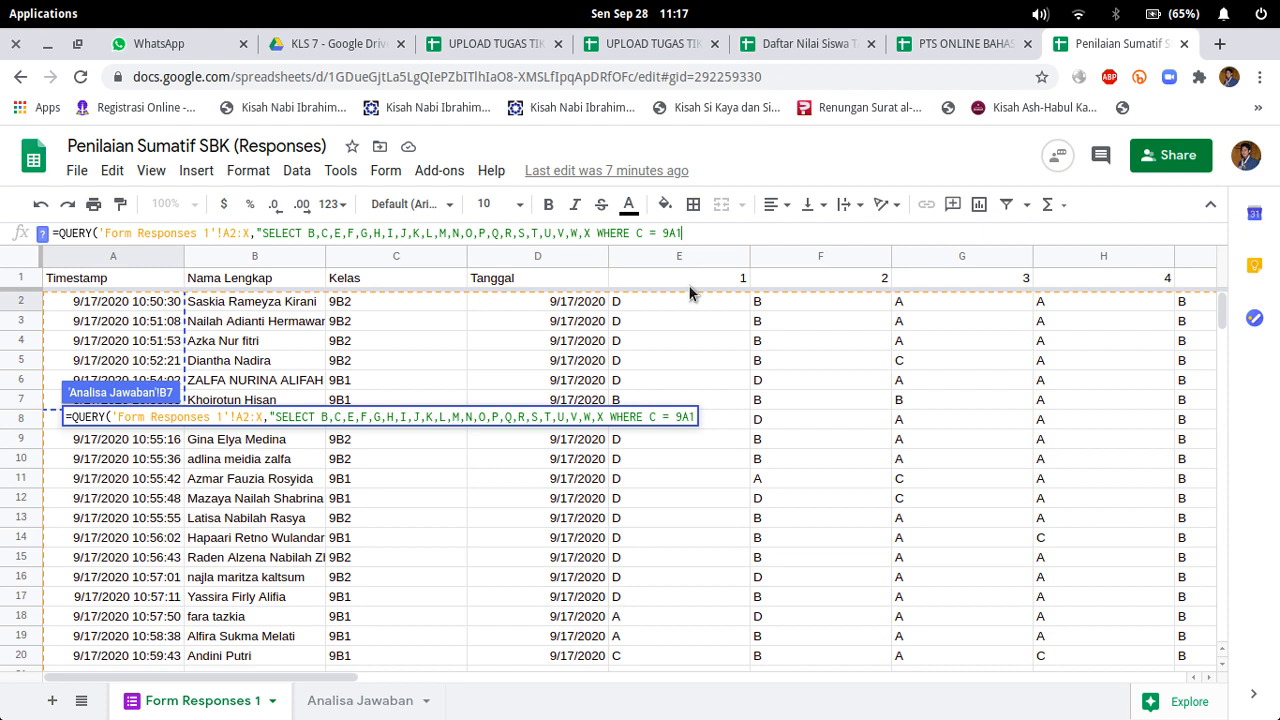
pyautogui.press('BackSpace')
pyautogui.press('BackSpace')
pyautogui.write('A')
pyautogui.press('BackSpace')
pyautogui.write('BB')
pyautogui.press('BackSpace')
pyautogui.write('B2')
pyautogui.press('BackSpace')
pyautogui.press('BackSpace')
pyautogui.press('BackSpace')
pyautogui.press('BackSpace')
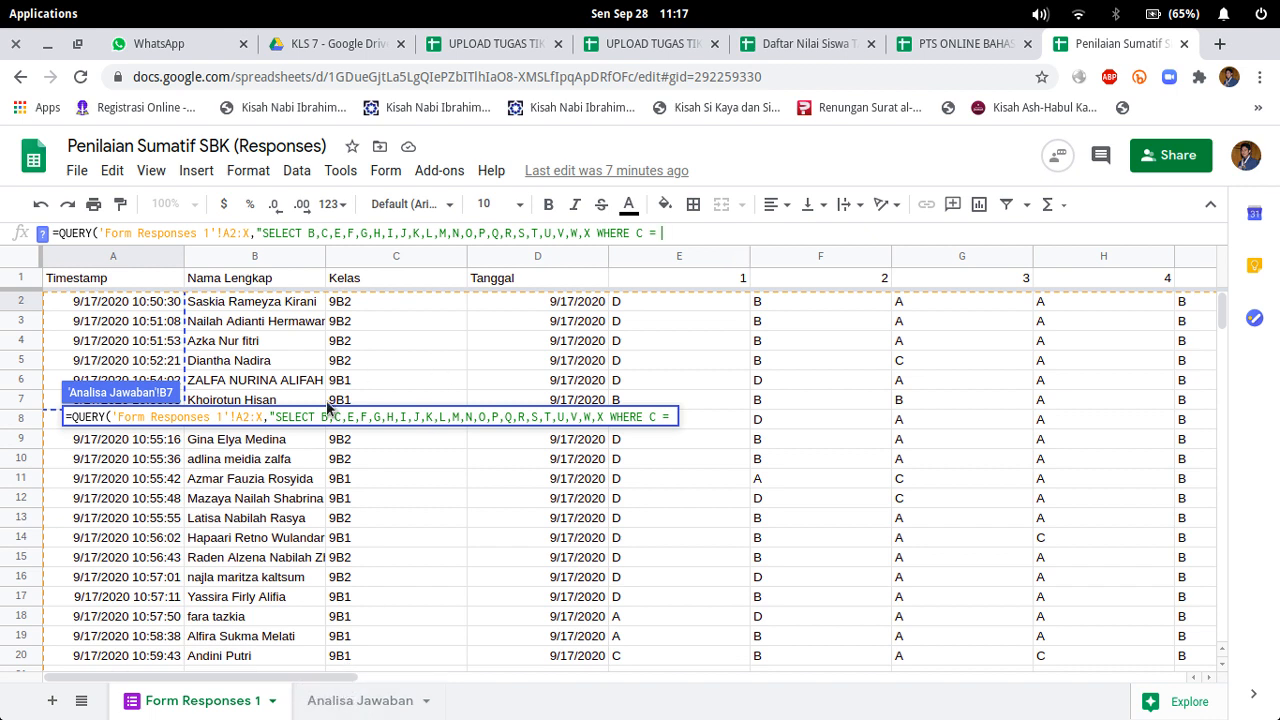
# Step: Reopen B7's formula in the Analisa Jawaban sheet and add a pair of single quotes after WHERE C =
pyautogui.click(371, 702)
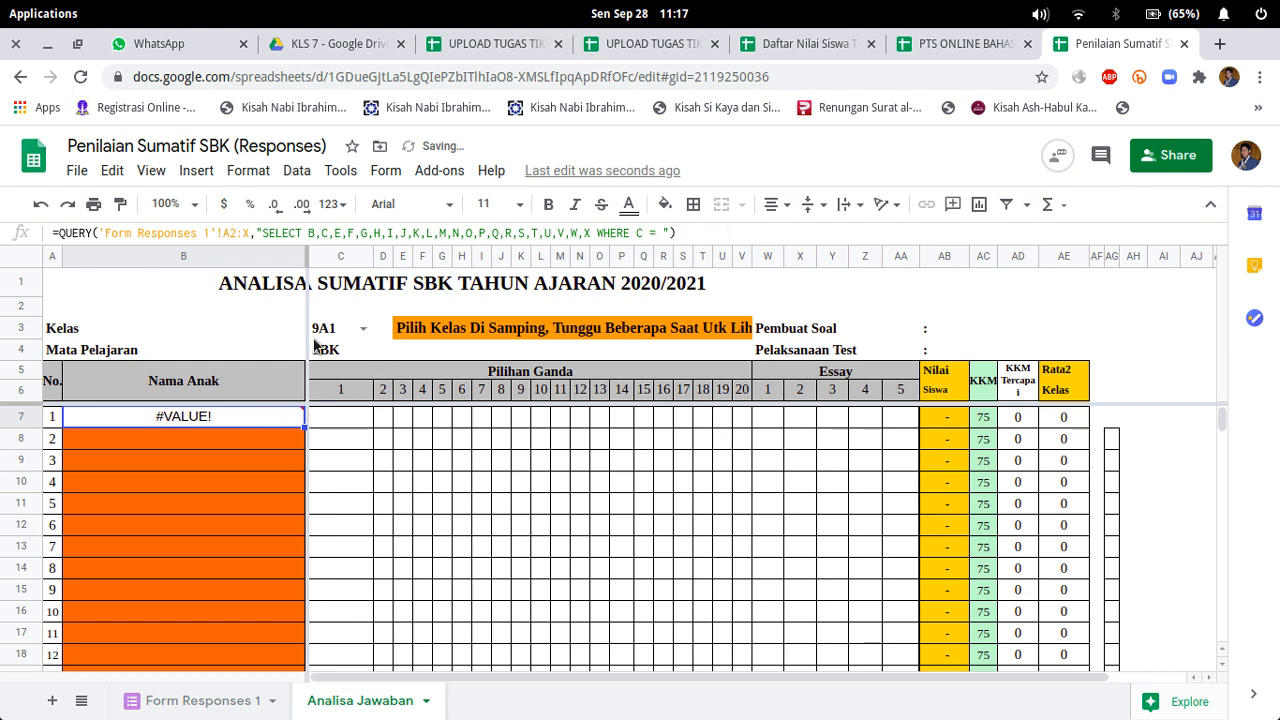
pyautogui.doubleClick(260, 422)
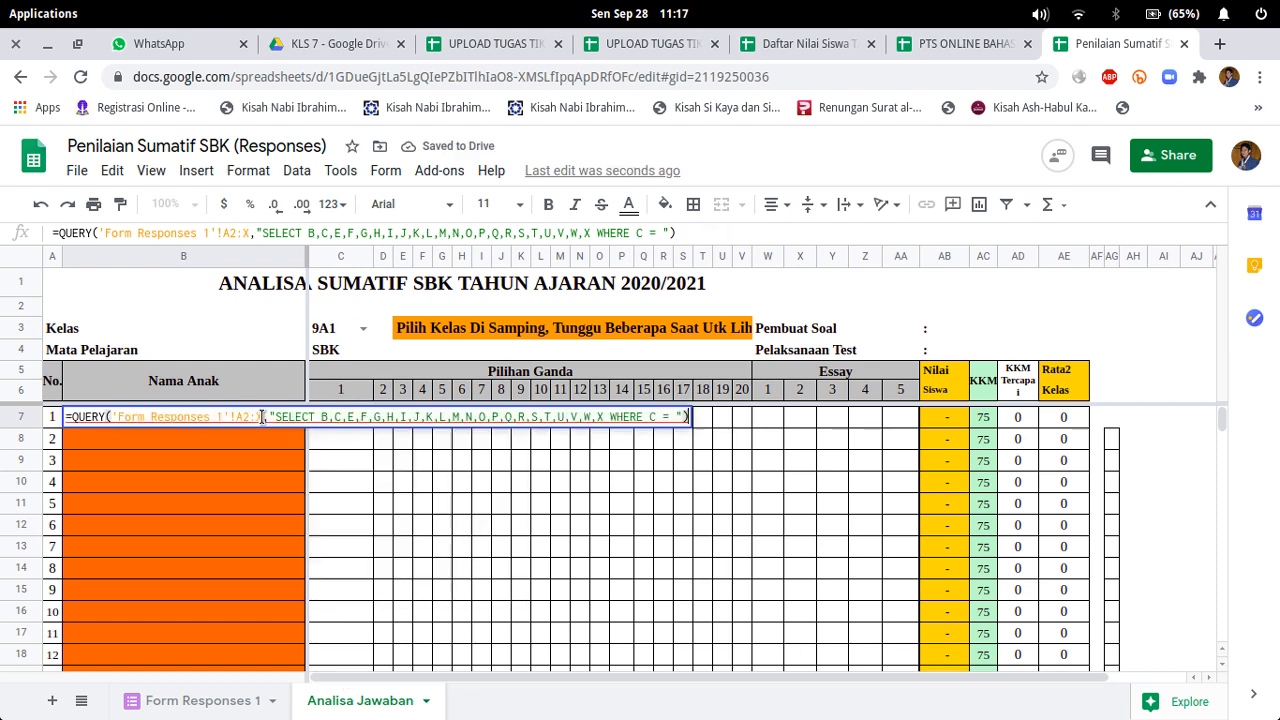
pyautogui.click(660, 232)
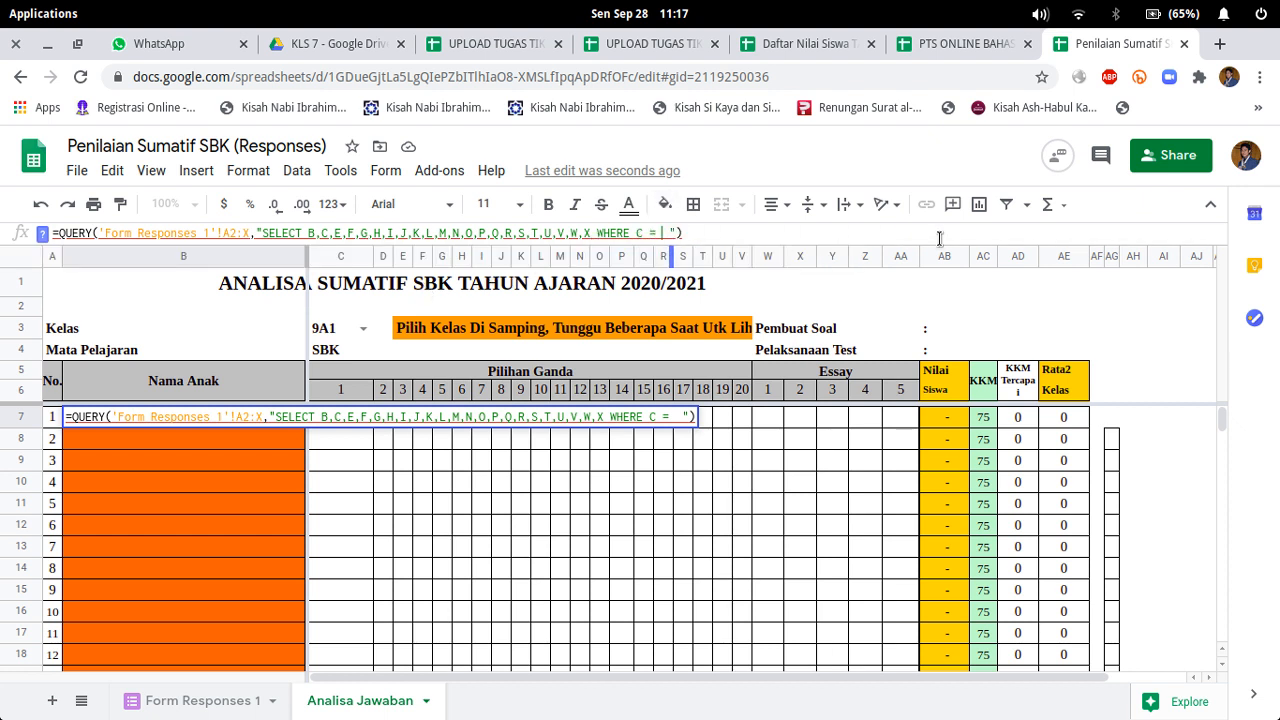
pyautogui.write('C')
pyautogui.write('3')
pyautogui.press('BackSpace')
pyautogui.press('BackSpace')
pyautogui.write('"')
pyautogui.press('BackSpace')
pyautogui.write("'")
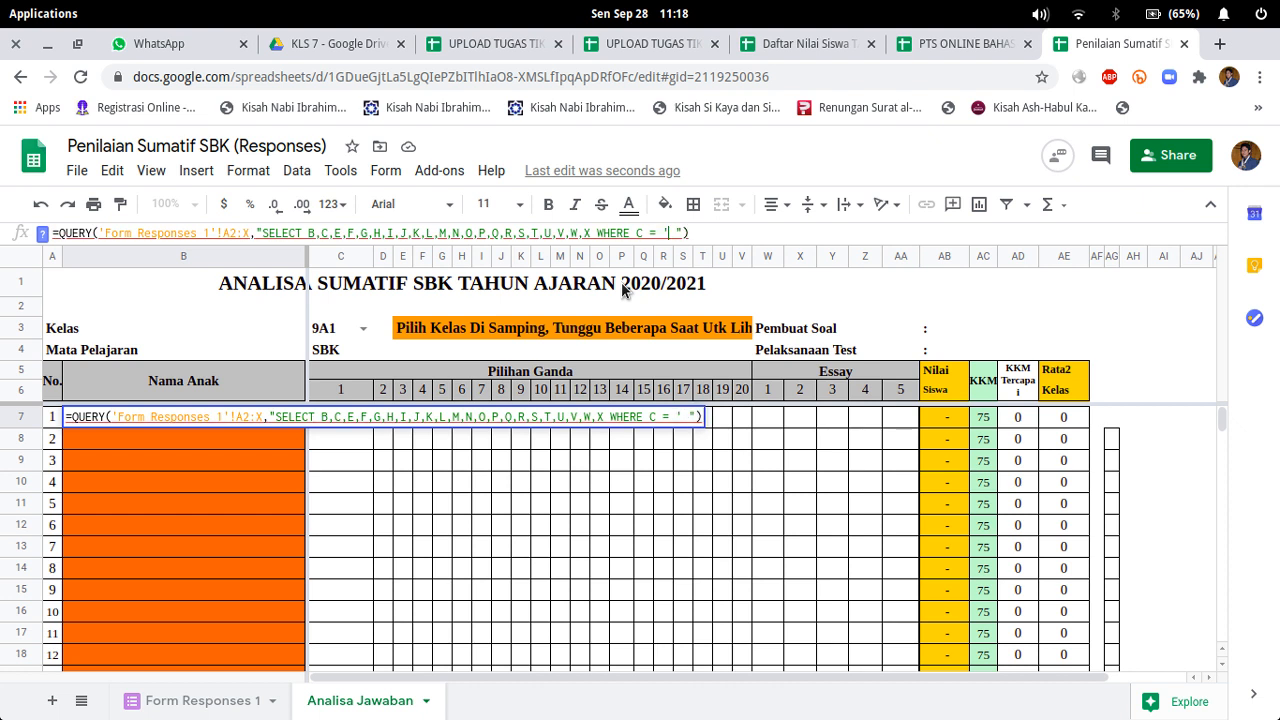
pyautogui.write("'")
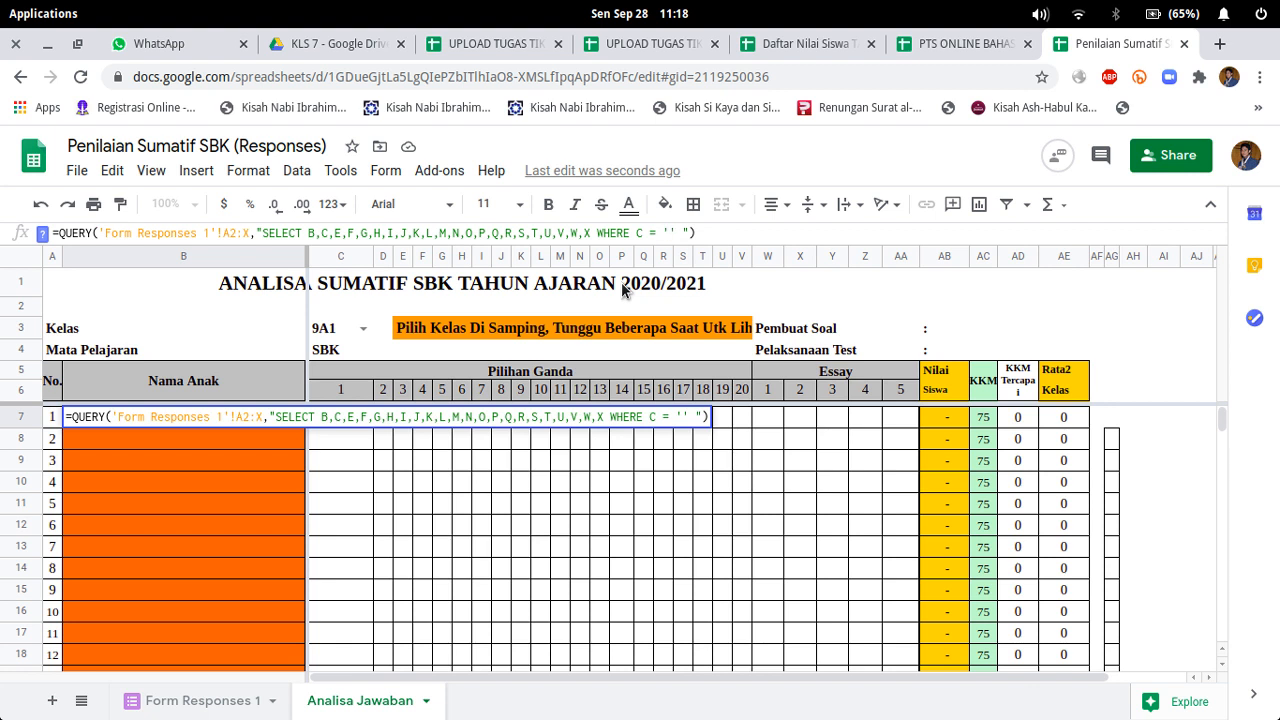
# Step: Insert a pair of double quotes enclosing two ampersands between the single quotes, making the condition '"&&"'
pyautogui.write('""')
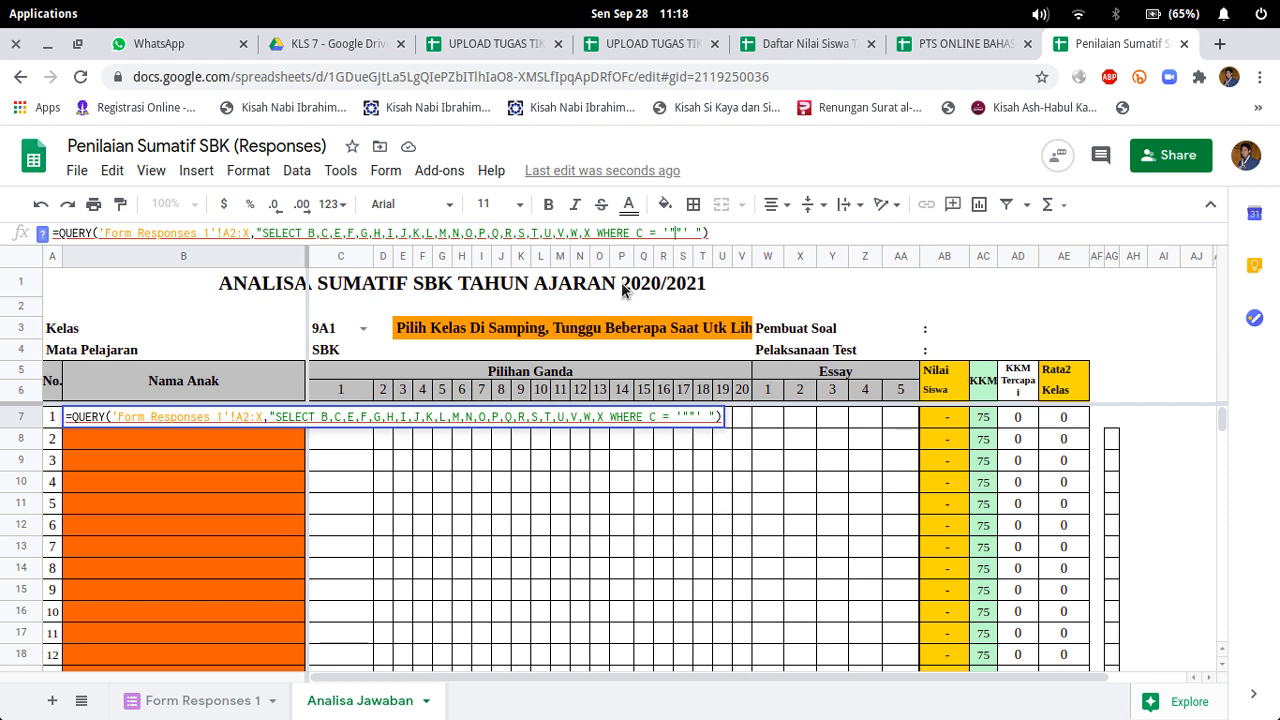
pyautogui.write('&')
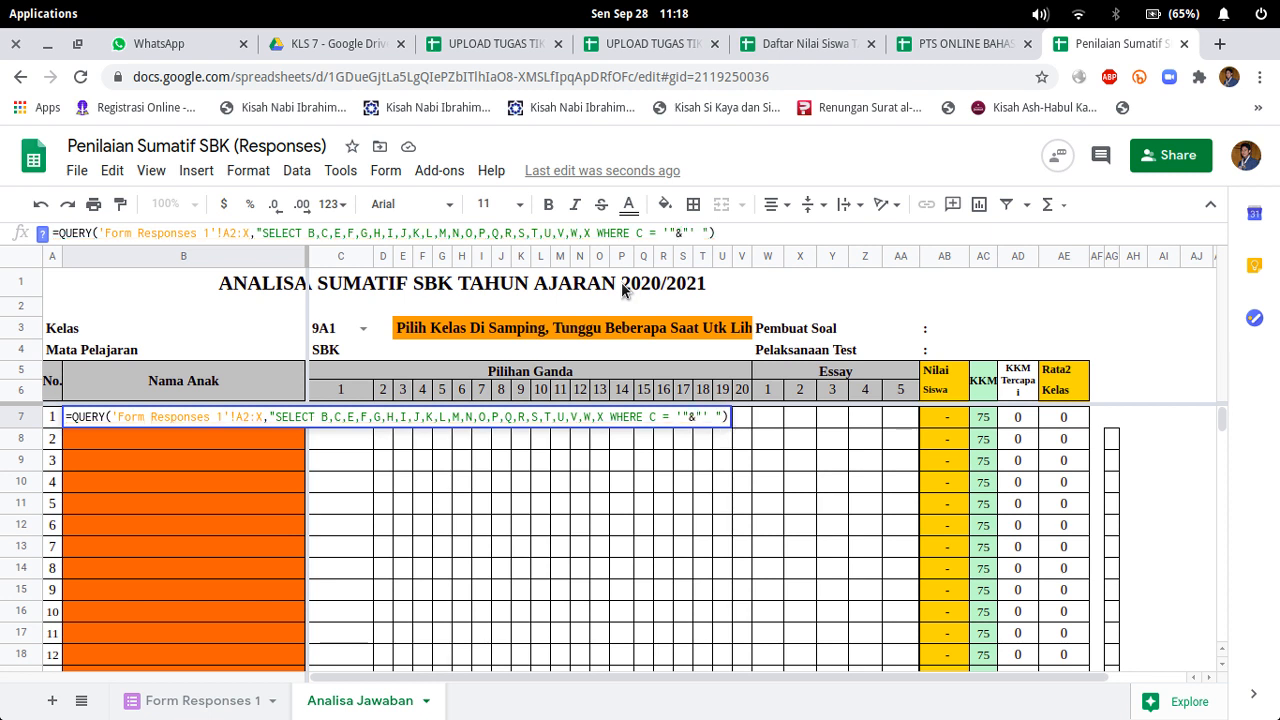
pyautogui.write('&')
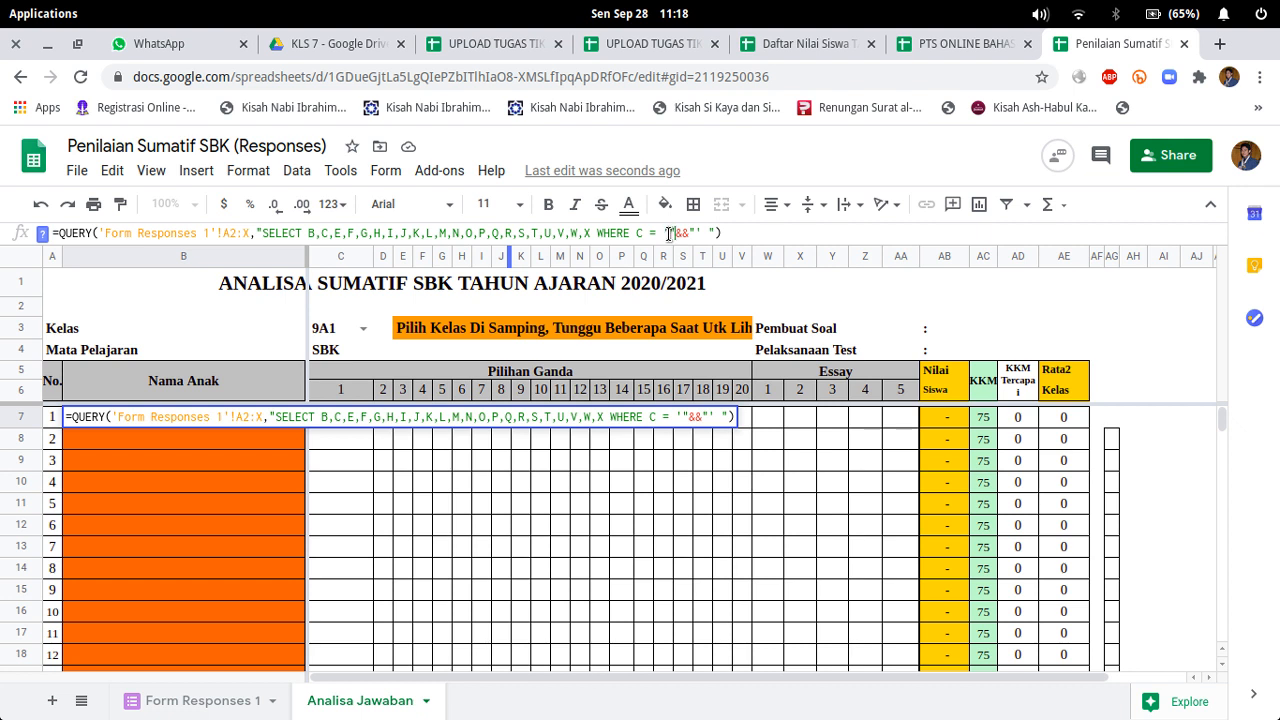
pyautogui.moveTo(664, 233); pyautogui.dragTo(699, 233)
pyautogui.click(740, 239)
# Step: Reference cell C3 between the two ampersands in the WHERE condition, remove the space before the closing double quote and apply B7's formula
pyautogui.moveTo(684, 234)
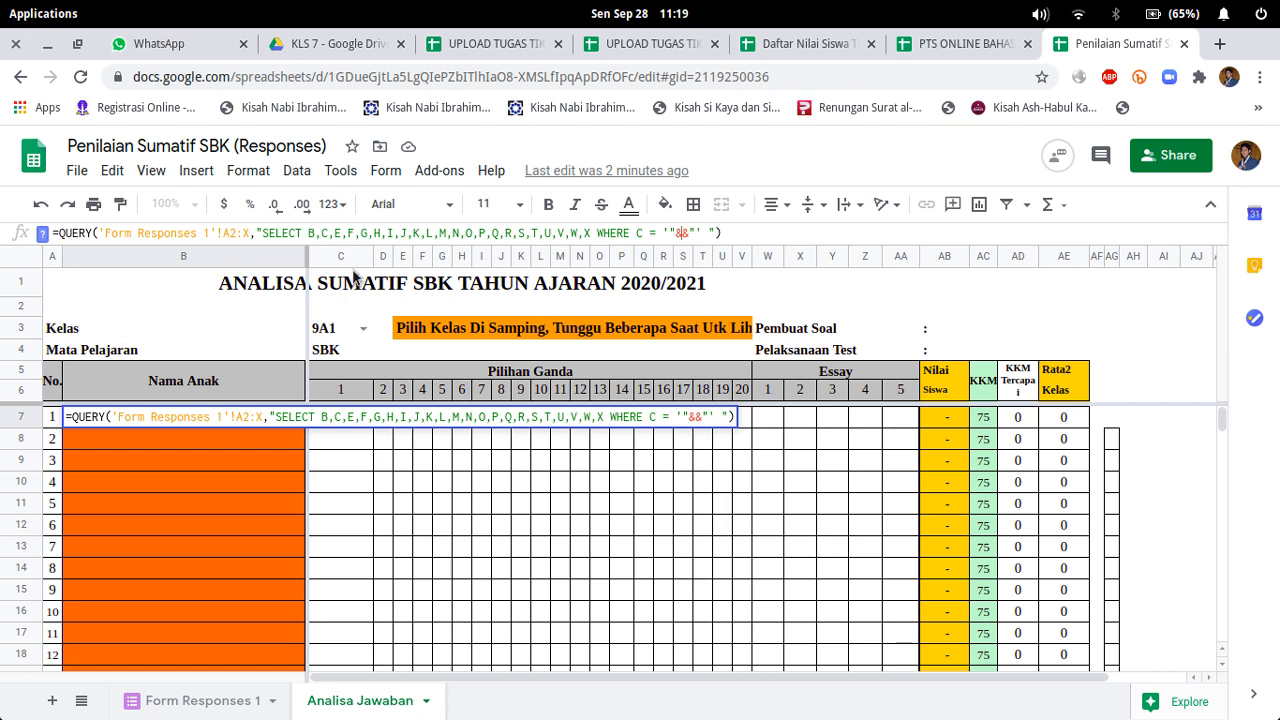
pyautogui.click(326, 334)
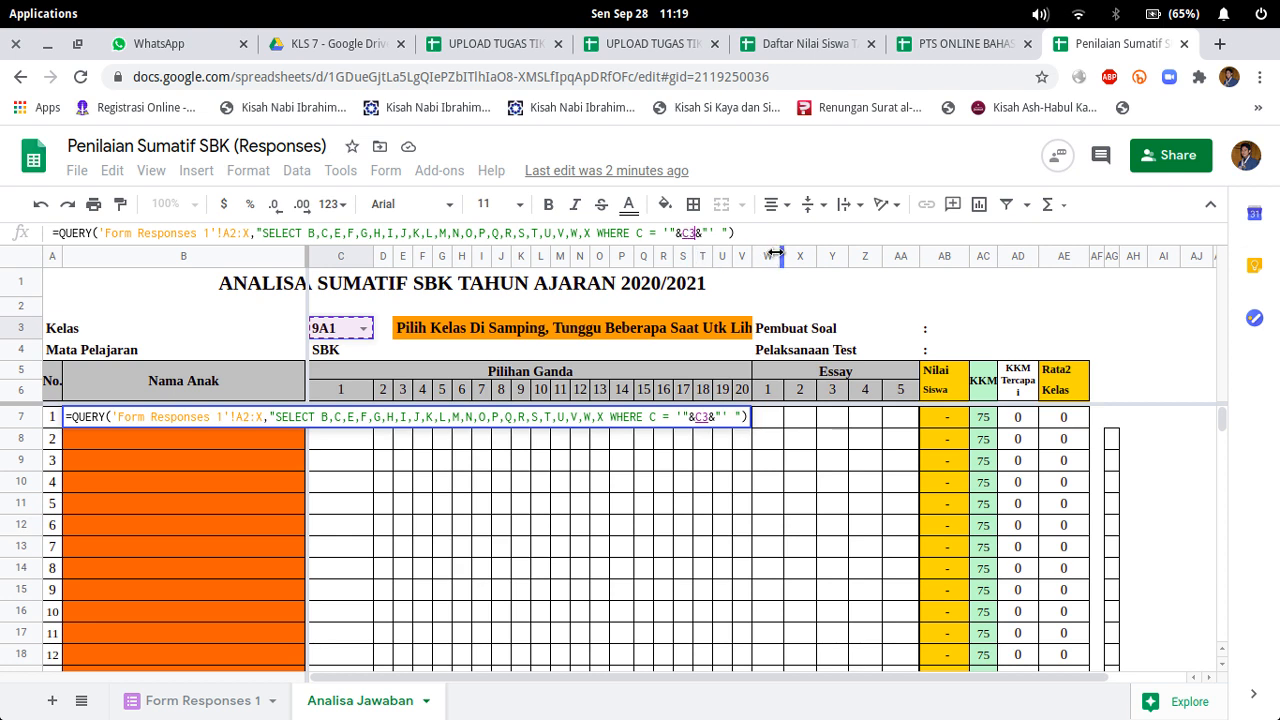
pyautogui.press('BackSpace')
pyautogui.press('BackSpace')
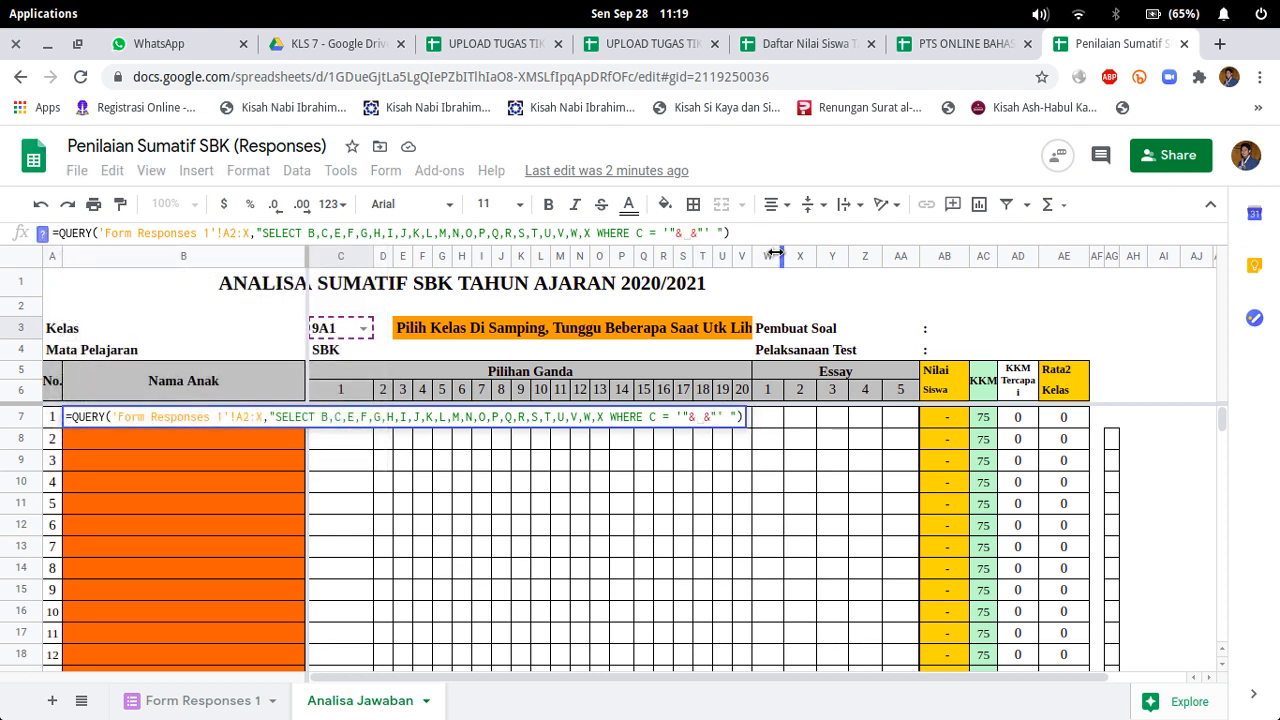
pyautogui.write('C')
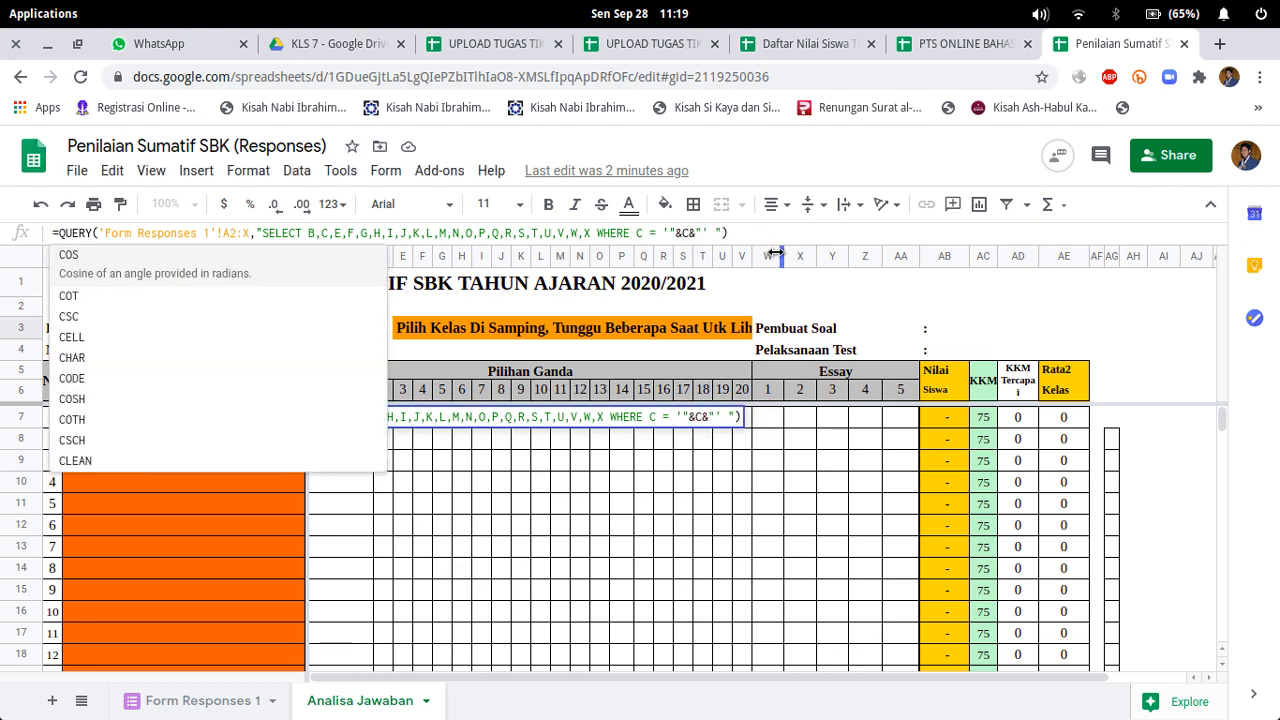
pyautogui.write('3')
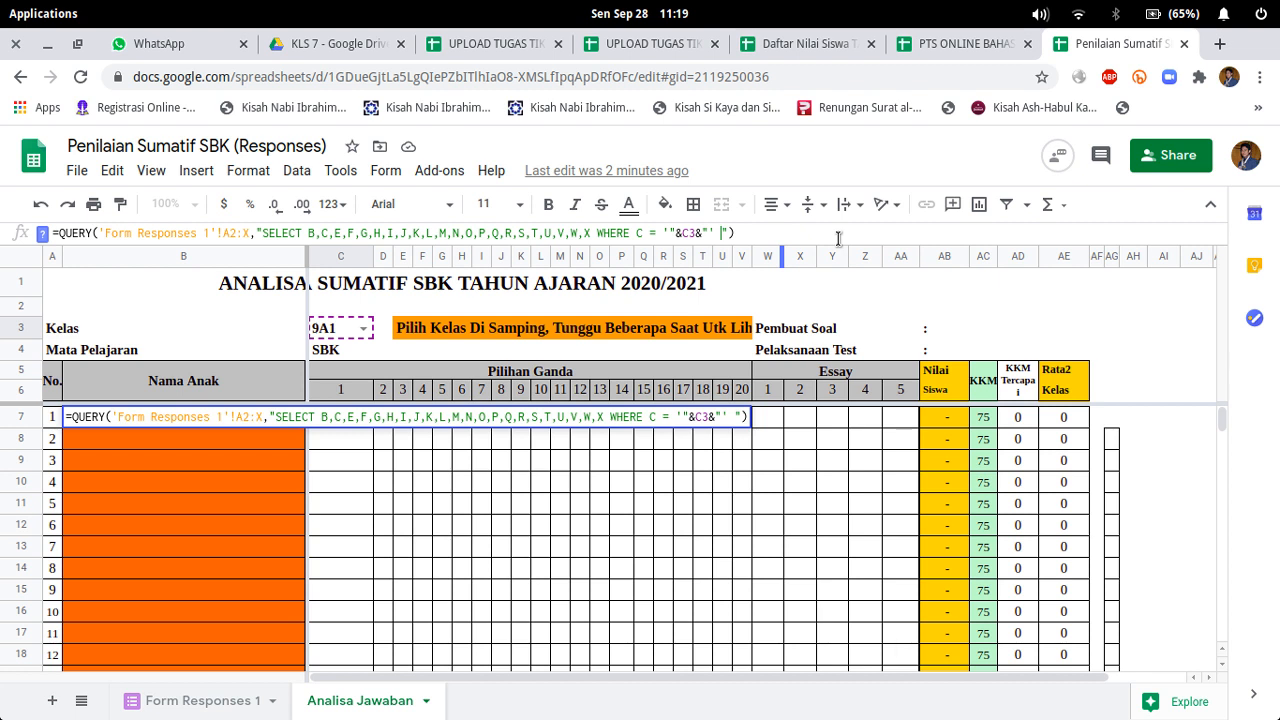
pyautogui.press('BackSpace')
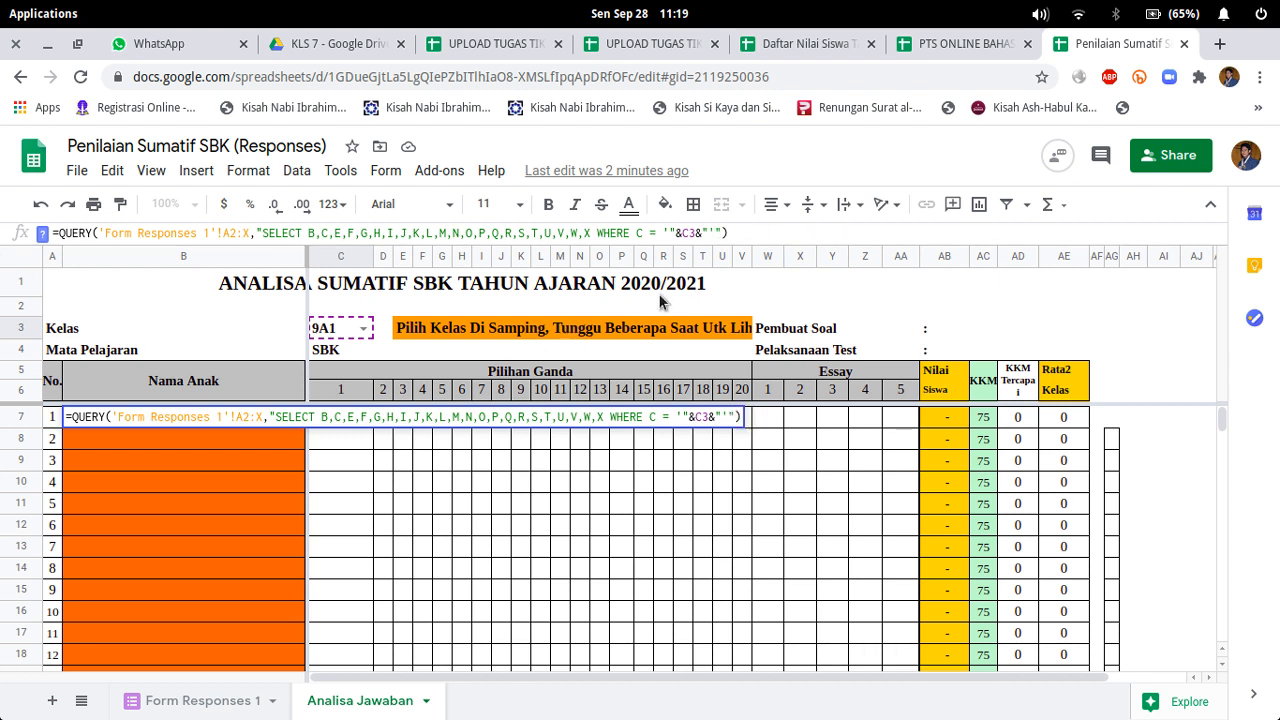
pyautogui.click(748, 236)
pyautogui.press('Return')
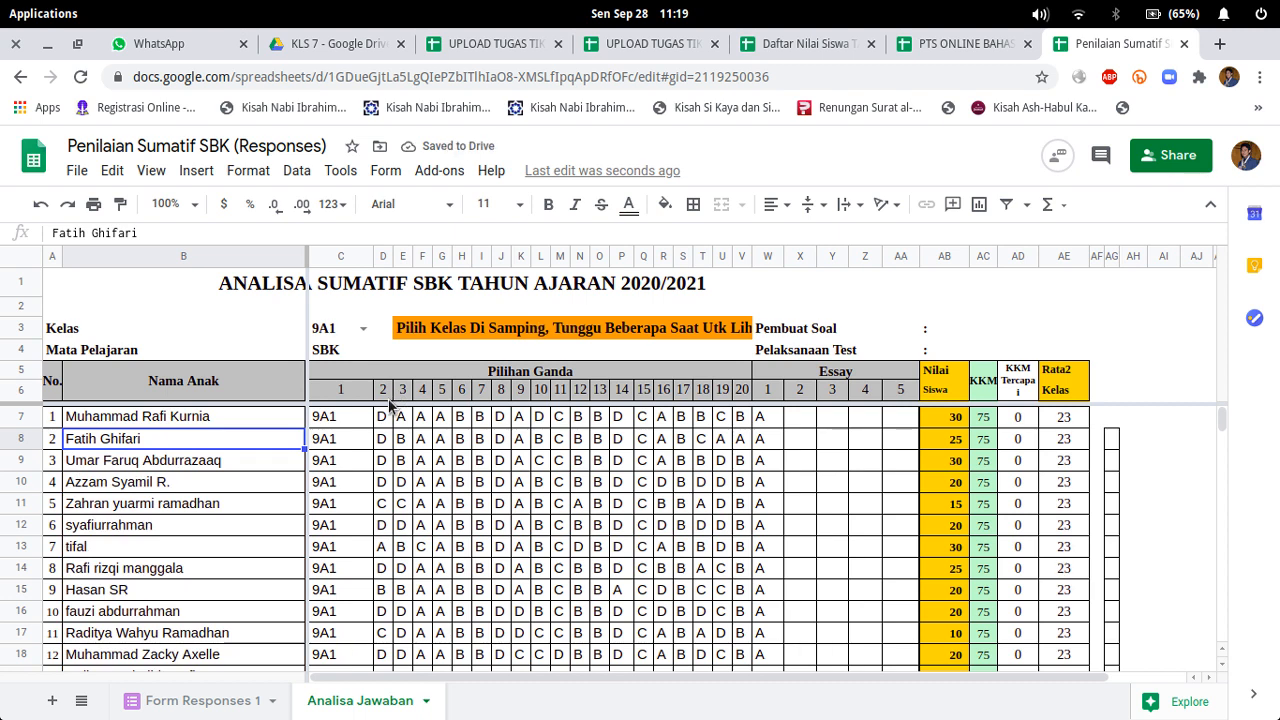
# Step: Remove column C from the SELECT list in B7's QUERY formula so that the answers start in column C, and apply the formula
pyautogui.scroll(-1, 390, 404)
pyautogui.scroll(1, 390, 404)
pyautogui.scroll(-5, 392, 406)
pyautogui.scroll(5, 392, 410)
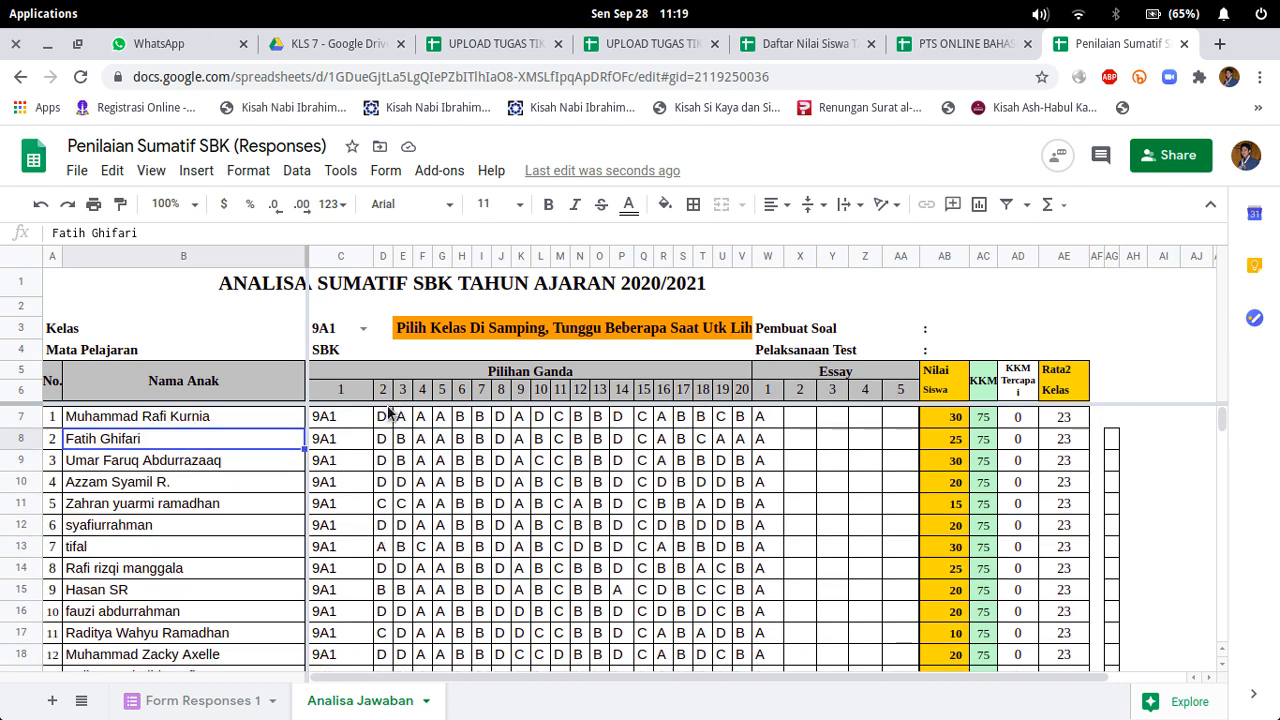
pyautogui.click(338, 424)
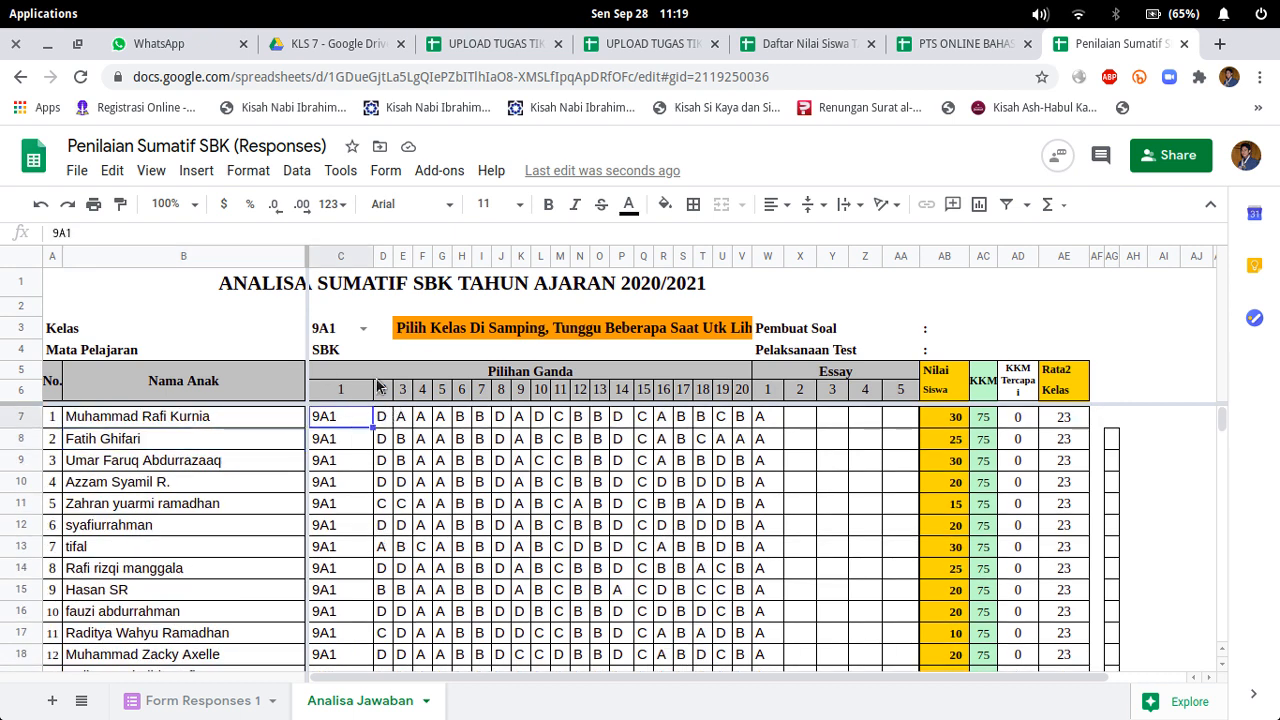
pyautogui.click(253, 427)
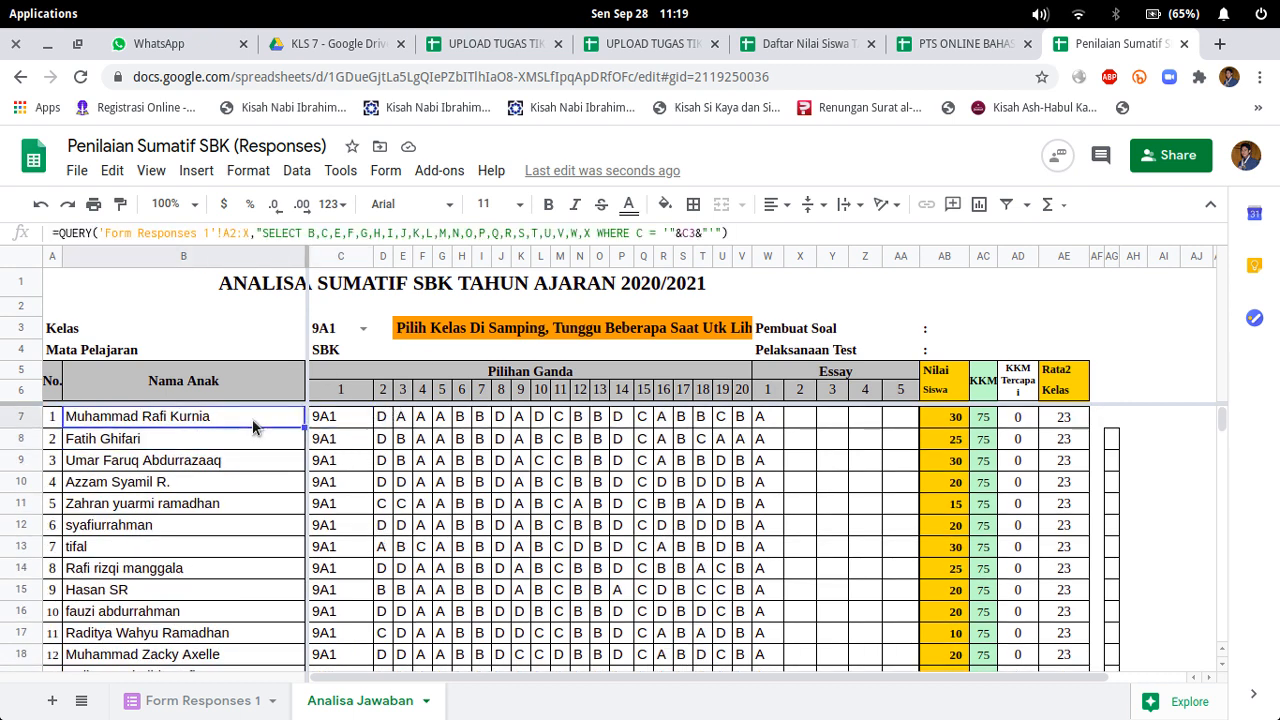
pyautogui.click(330, 234)
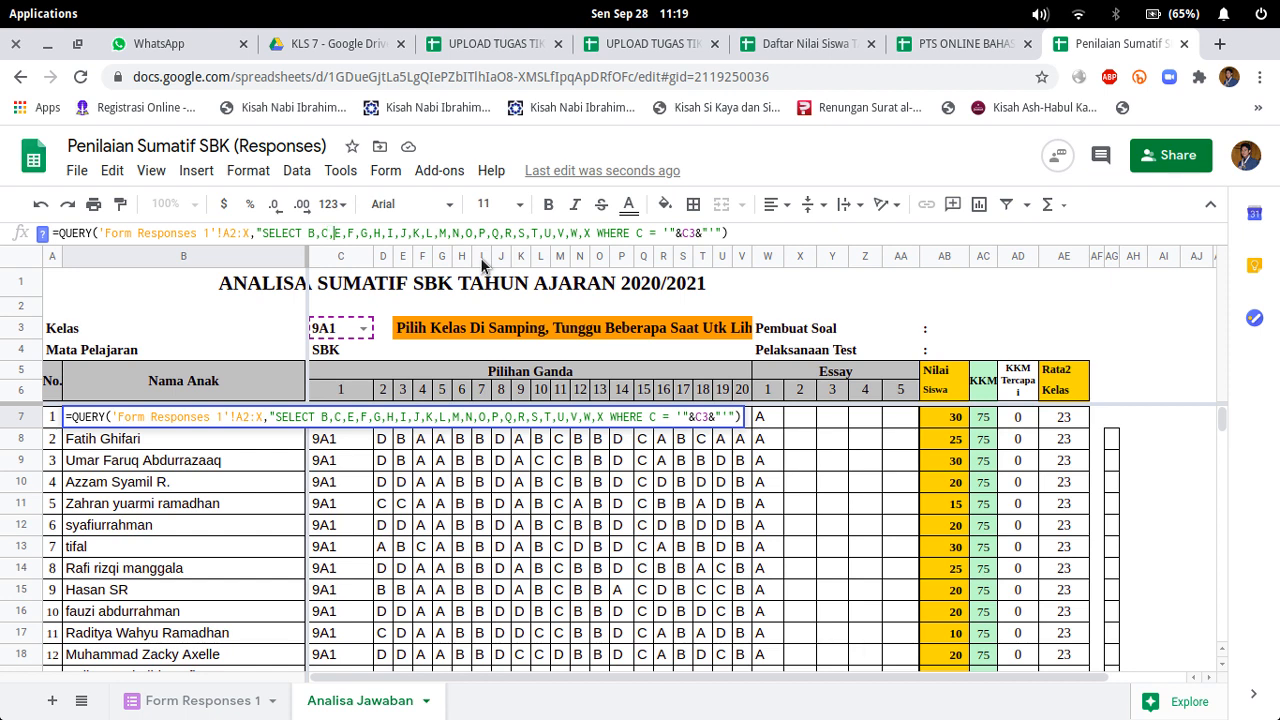
pyautogui.press('BackSpace')
pyautogui.press('BackSpace')
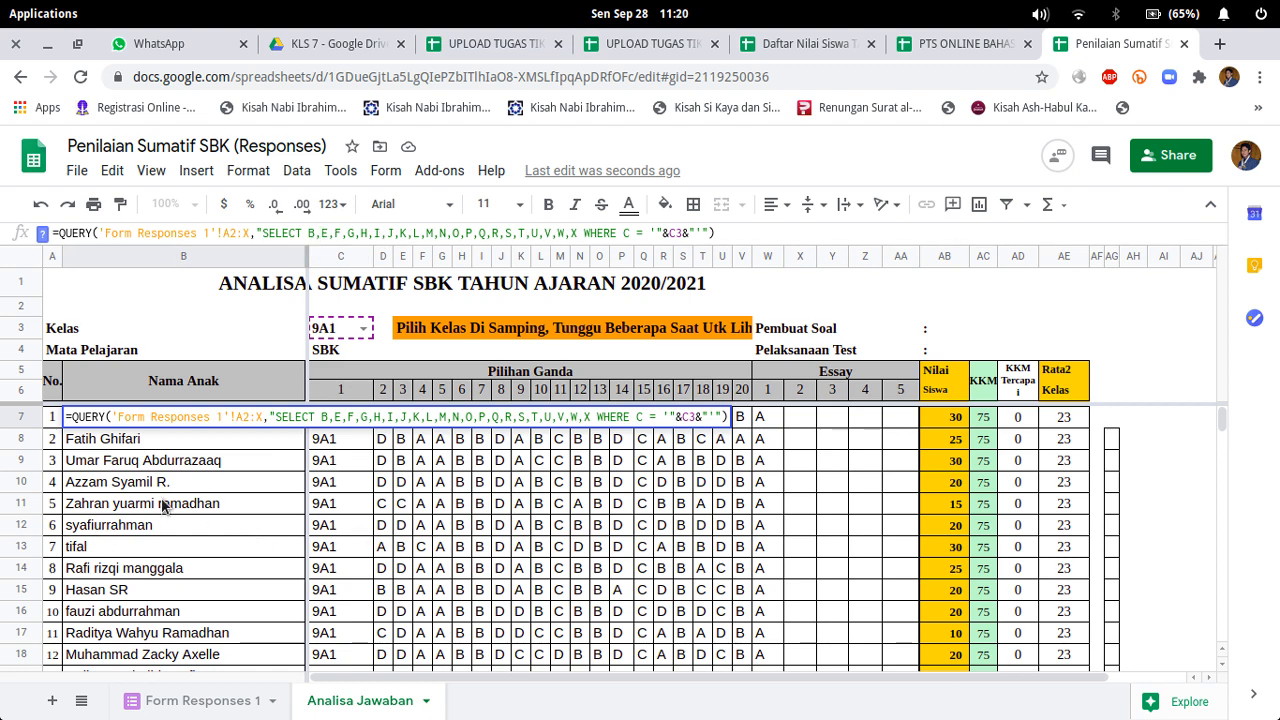
pyautogui.press('Return')
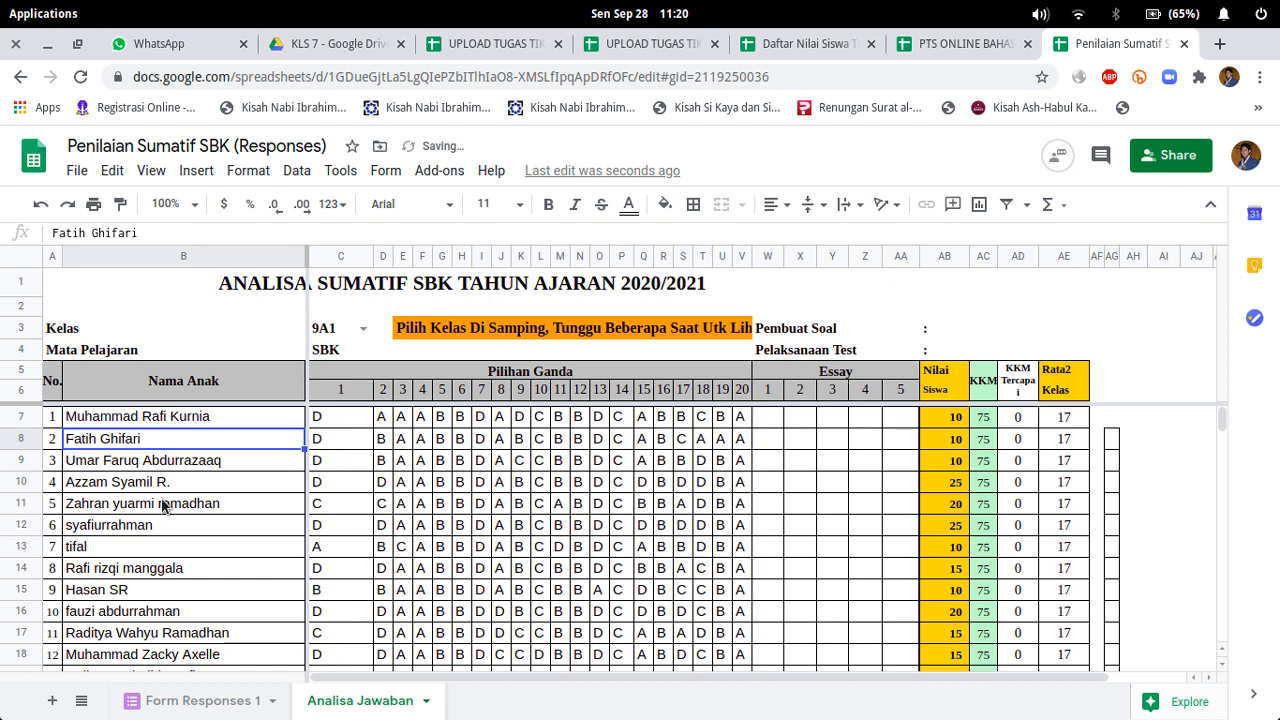
# Step: Set the sheet's zoom to 75% and look through the class 9A1 names and answers
pyautogui.scroll(-5, 386, 493)
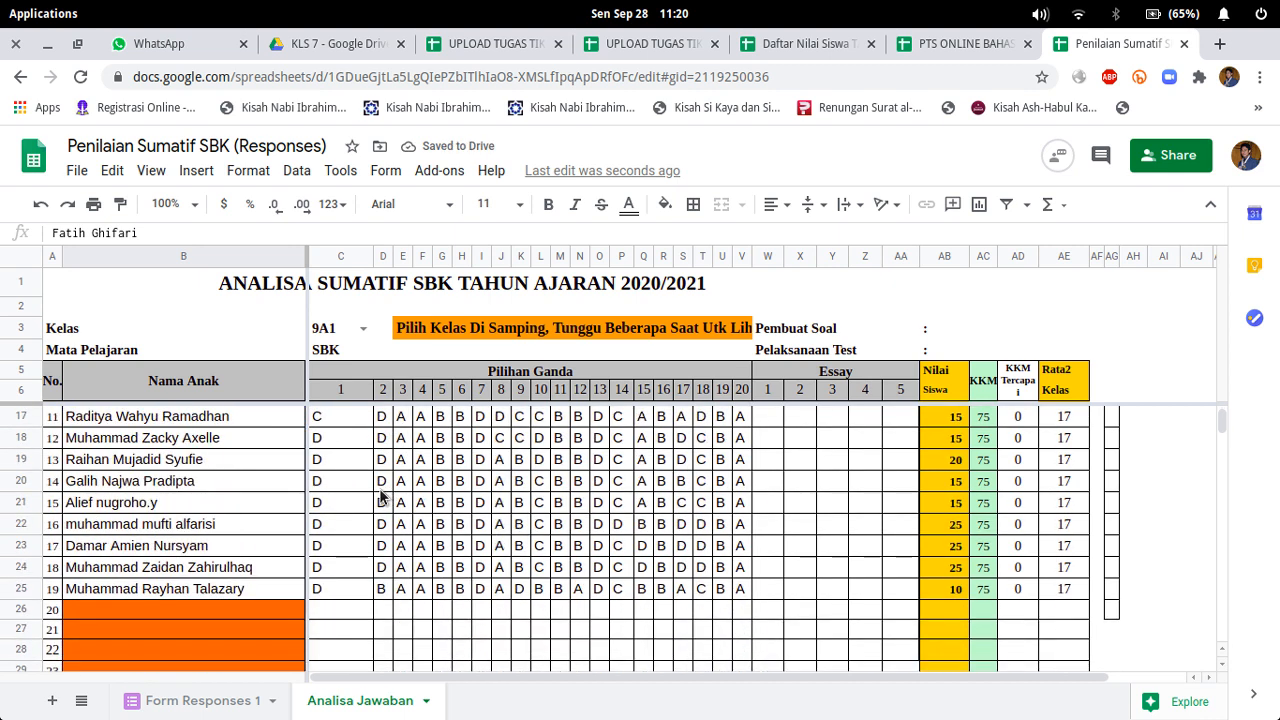
pyautogui.scroll(5, 386, 493)
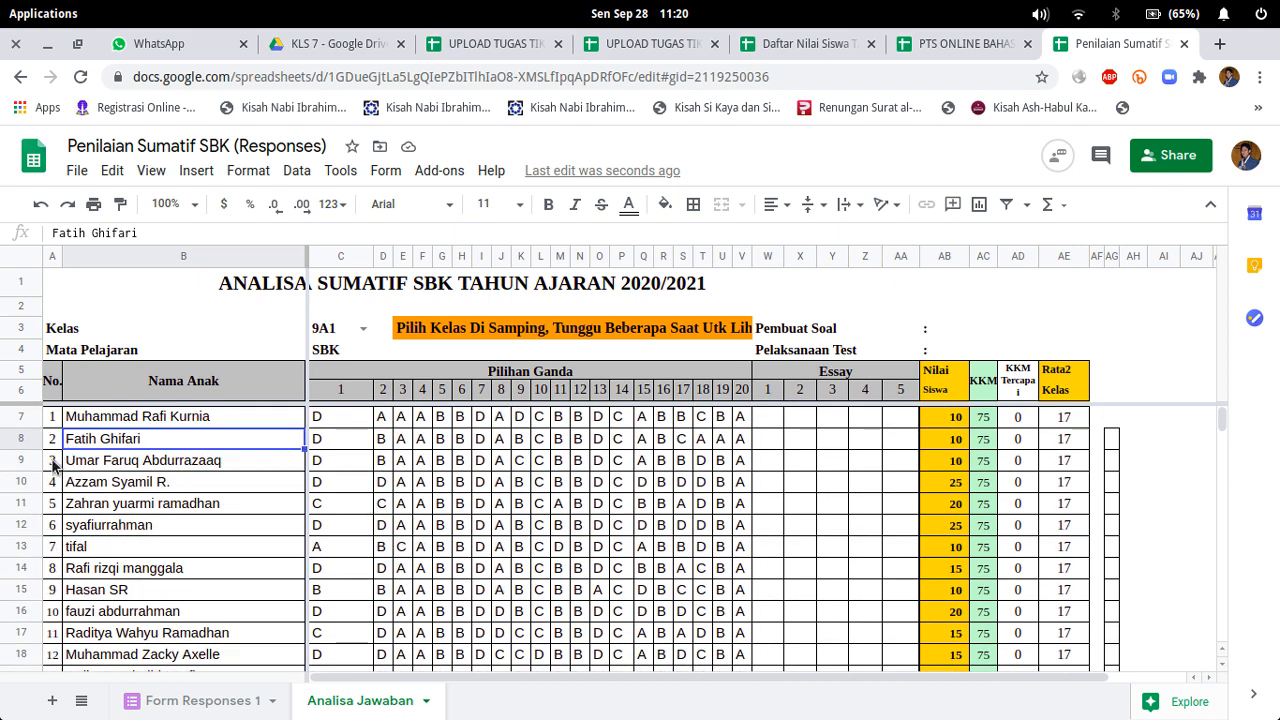
pyautogui.click(176, 204)
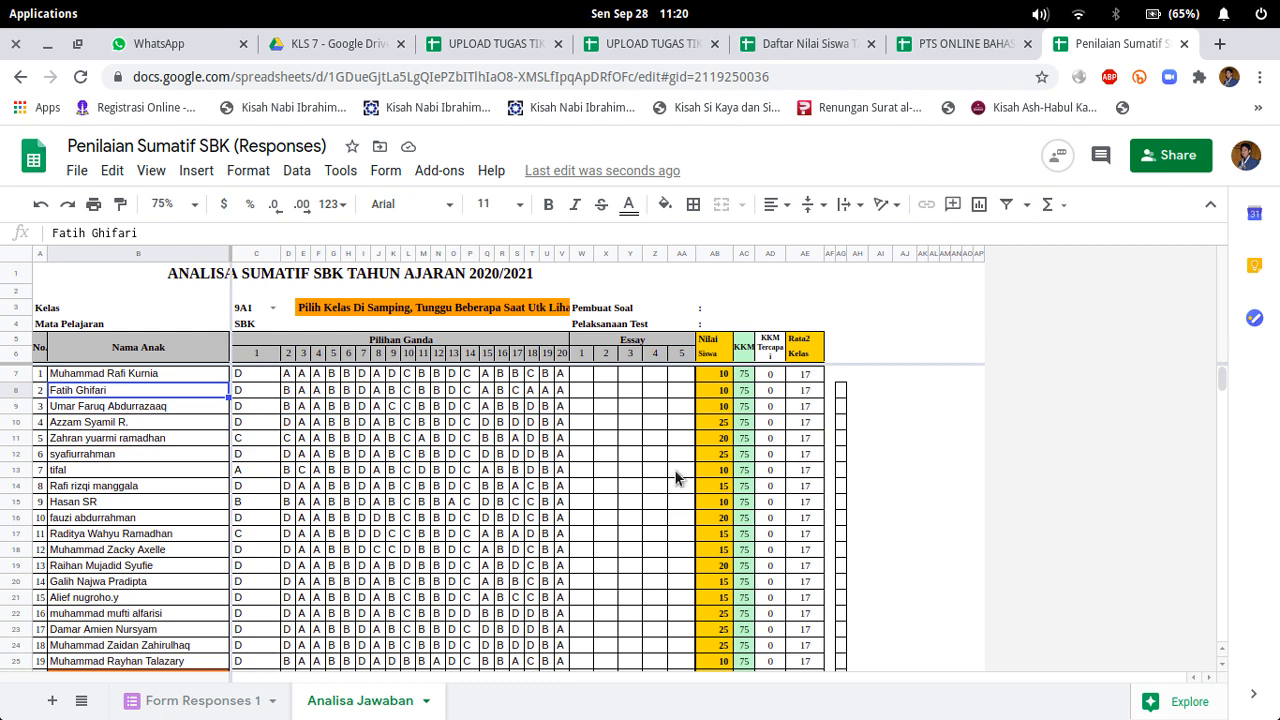
pyautogui.scroll(-5, 528, 458)
pyautogui.scroll(5, 528, 458)
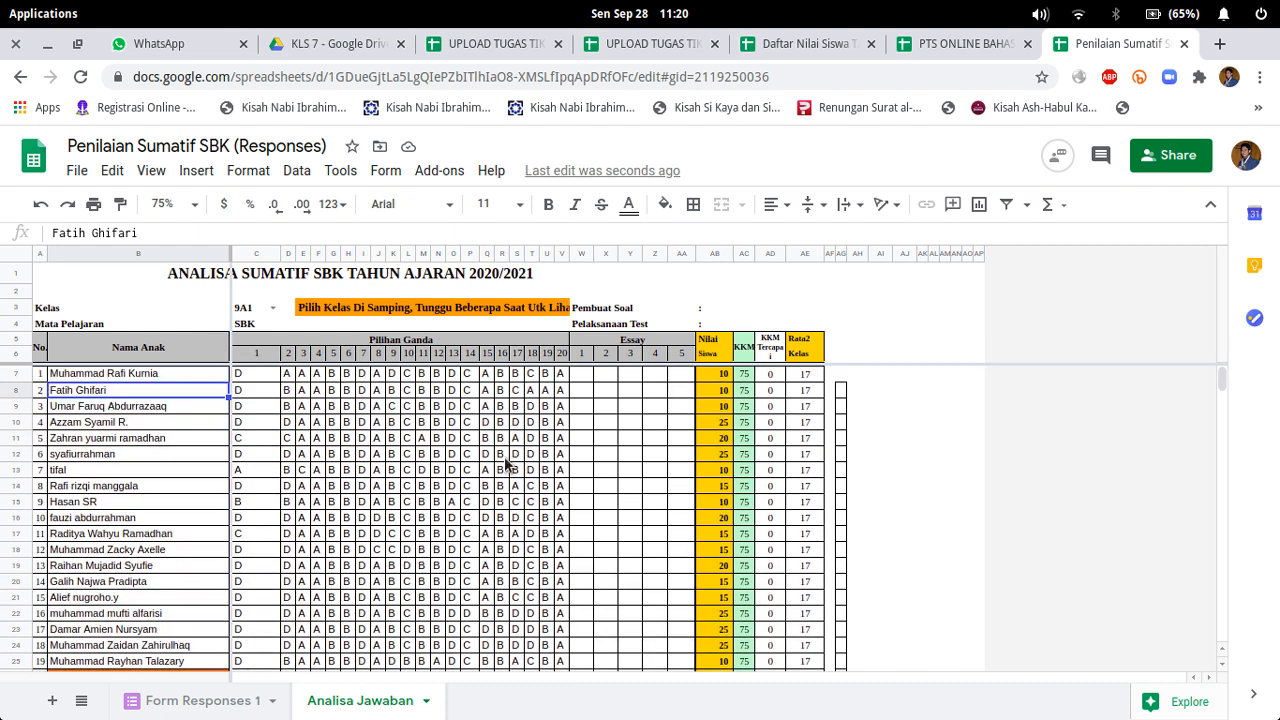
# Step: Test the class selection in C3 with 9A2 and 9B1, and set it back to 9A1
pyautogui.click(276, 311)
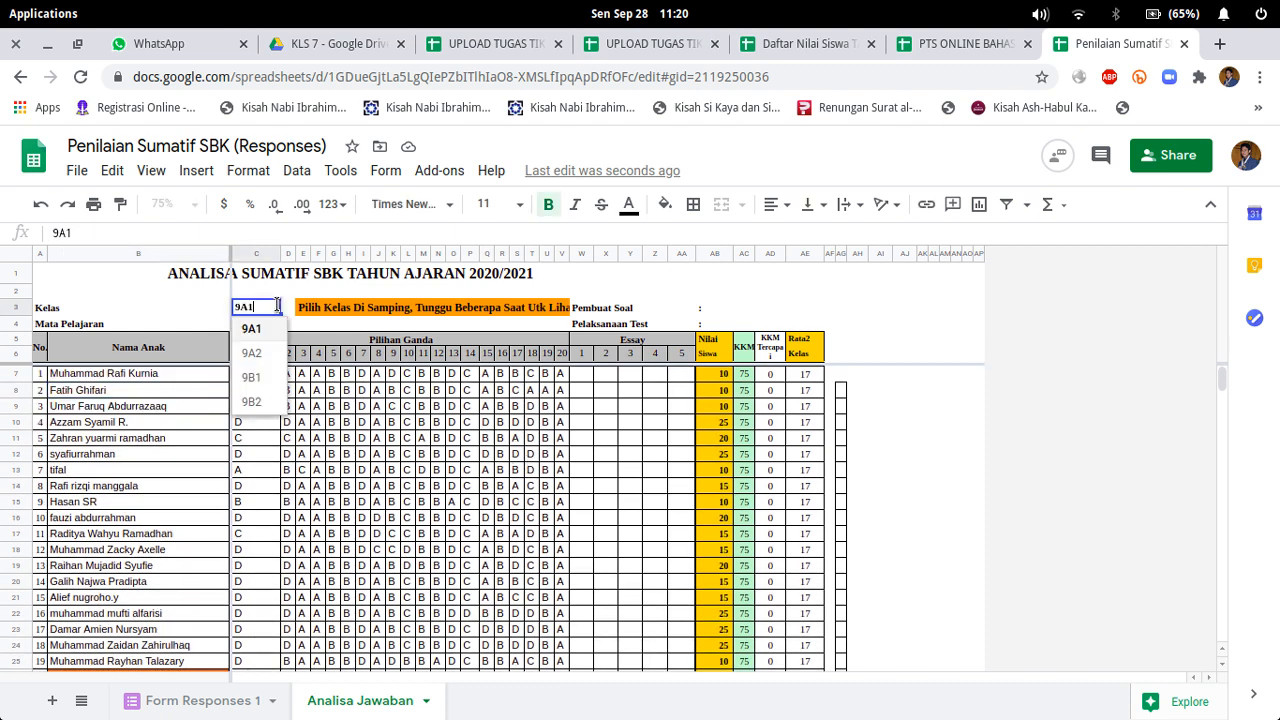
pyautogui.click(258, 366)
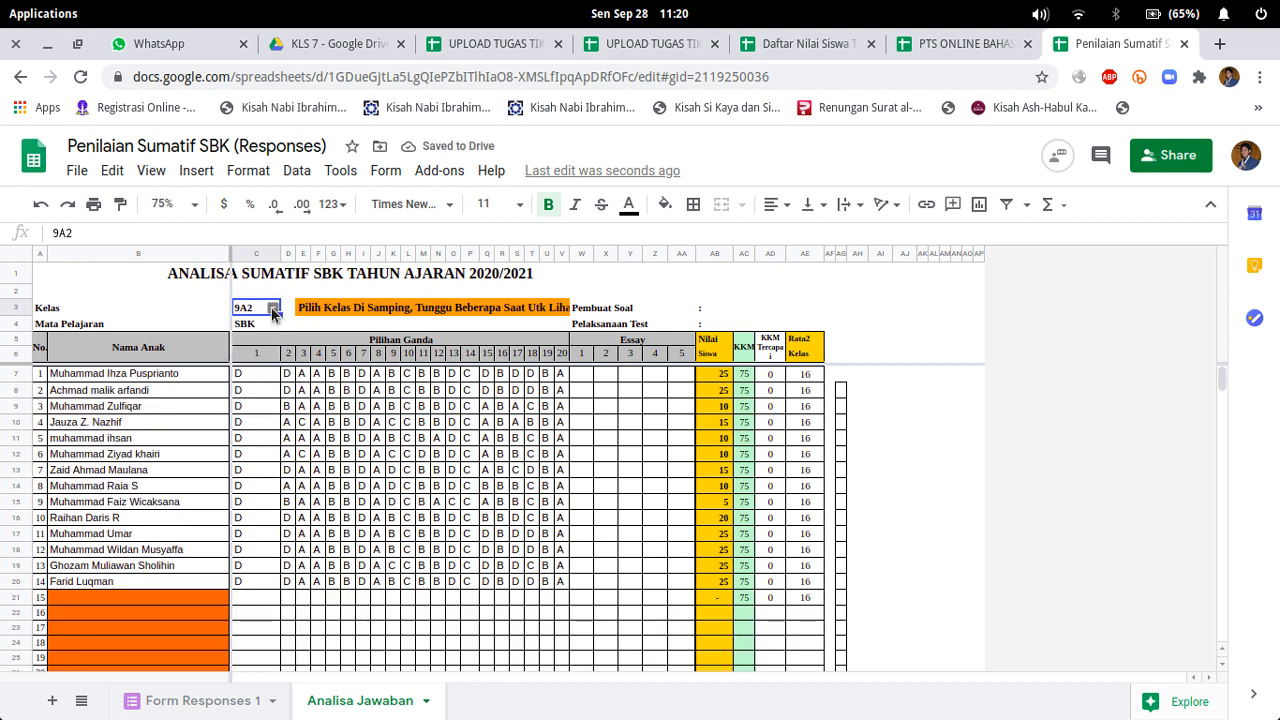
pyautogui.click(274, 312)
pyautogui.click(252, 378)
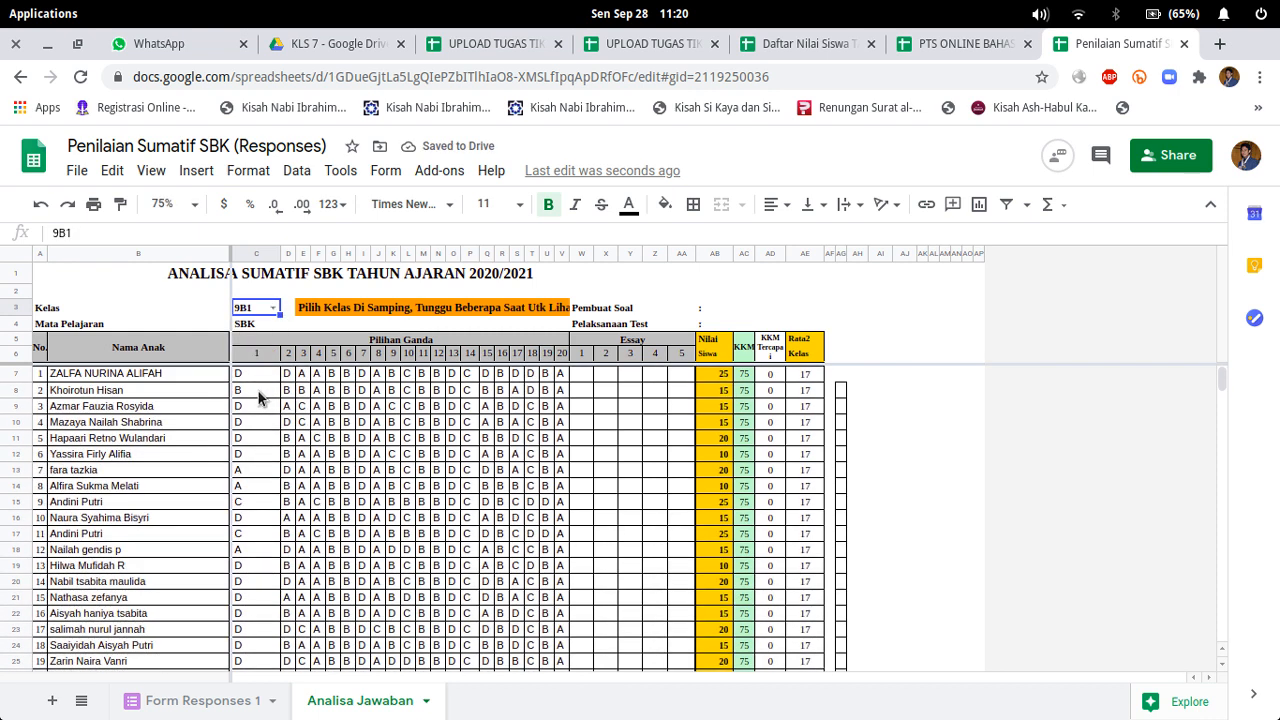
pyautogui.click(274, 312)
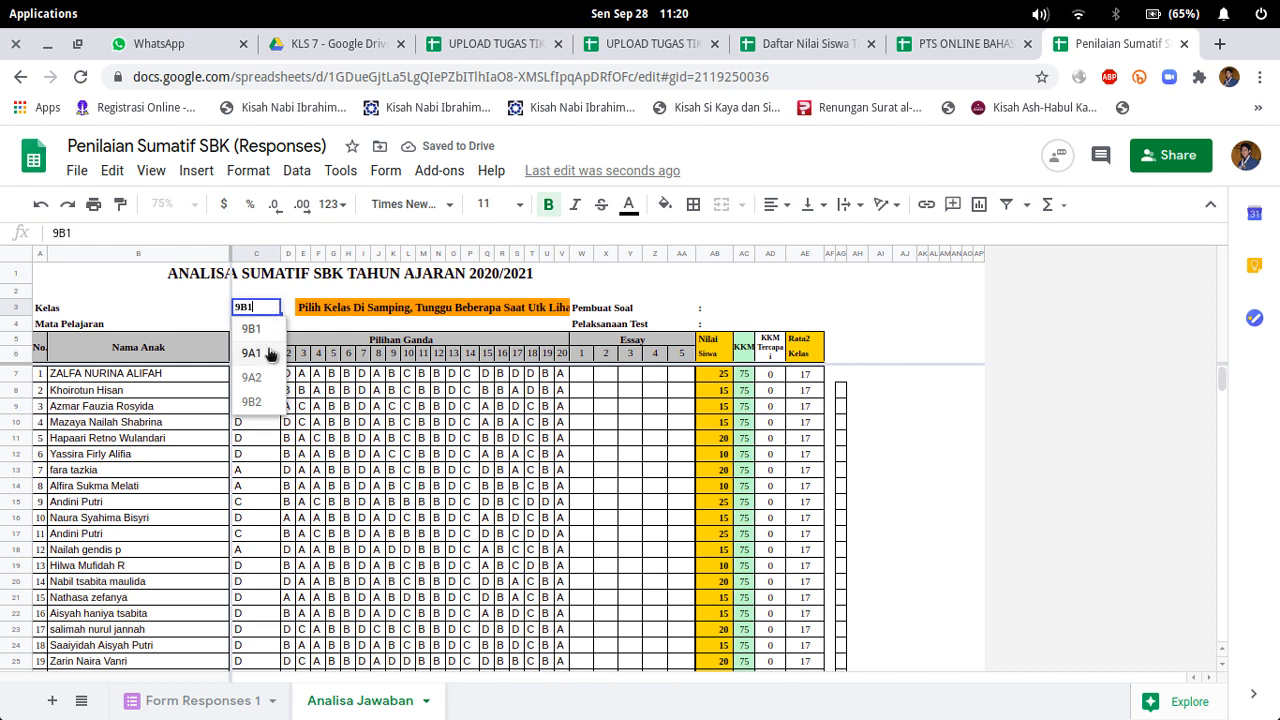
pyautogui.click(272, 356)
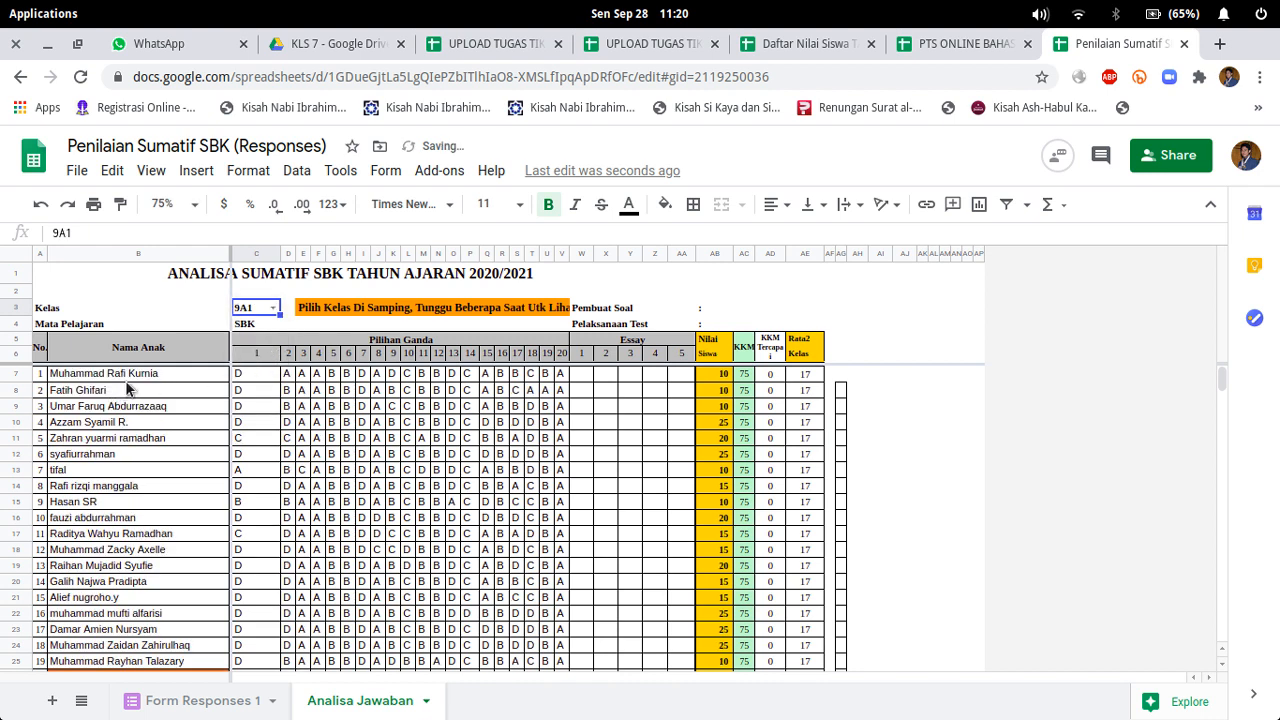
# Step: Examine the order of the student names in column B for class 9A1
pyautogui.click(126, 378)
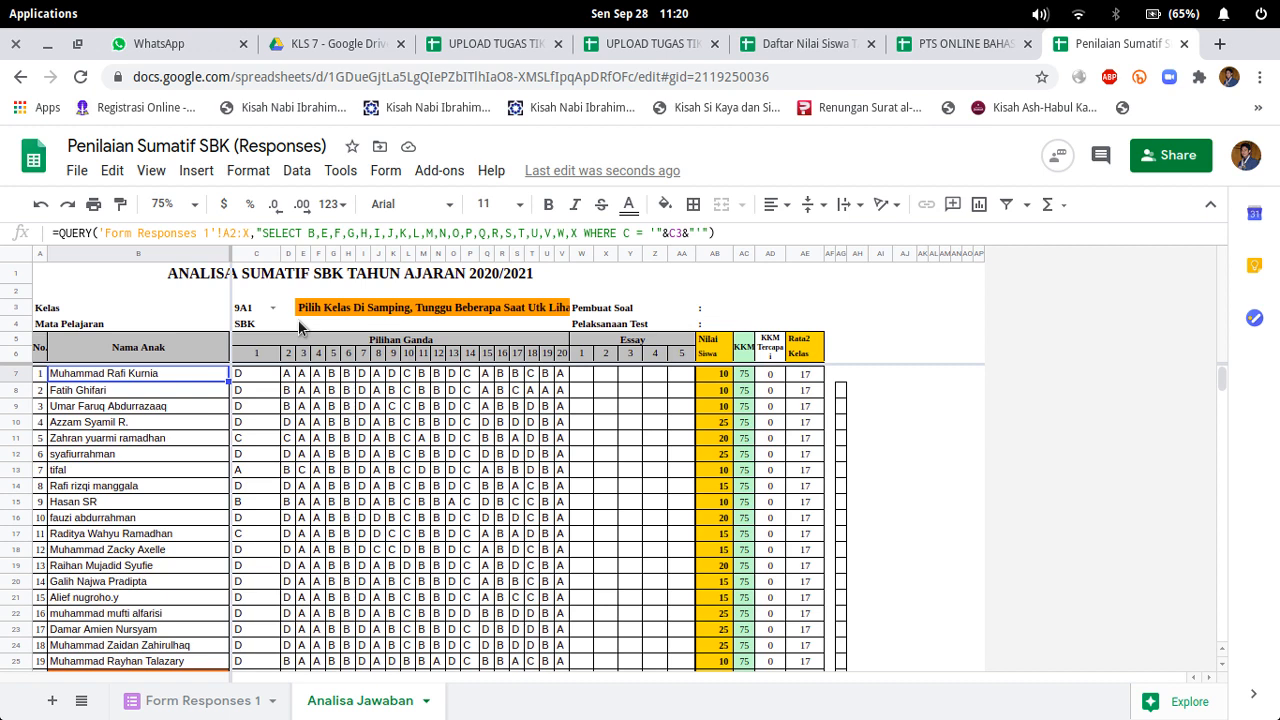
pyautogui.click(76, 390)
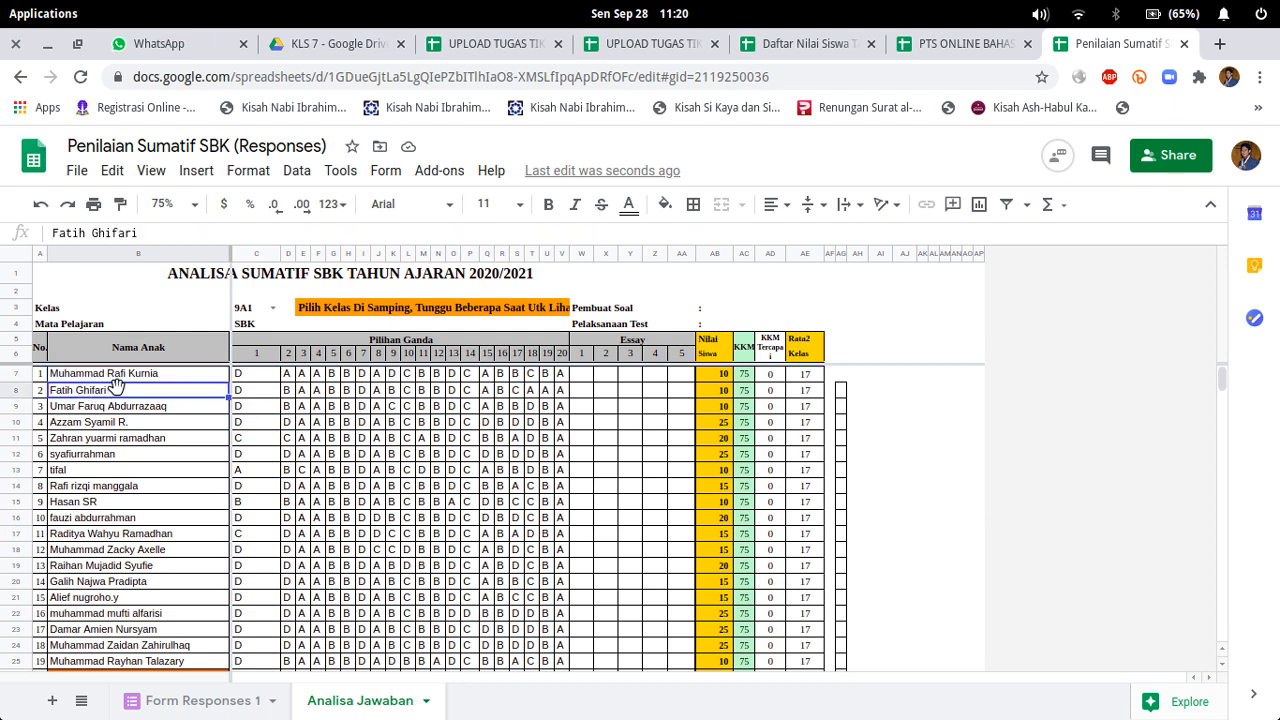
pyautogui.click(115, 375)
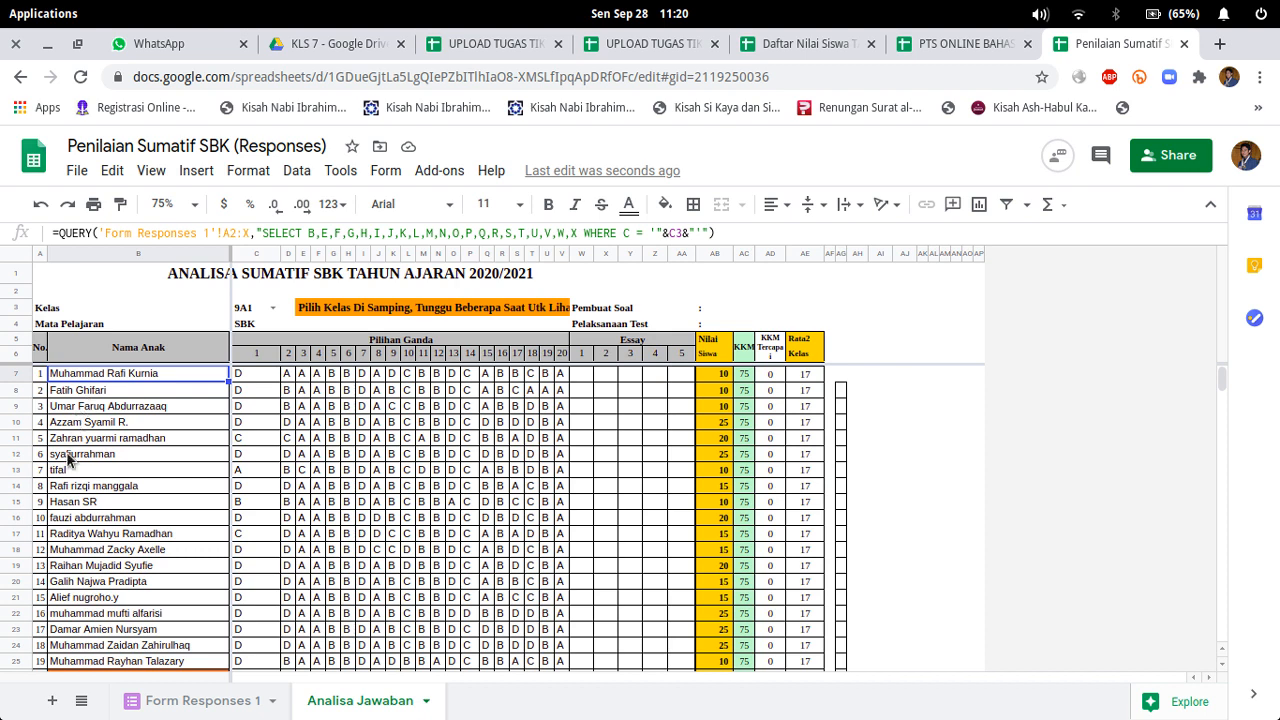
pyautogui.scroll(-2, 66, 455)
pyautogui.scroll(2, 66, 455)
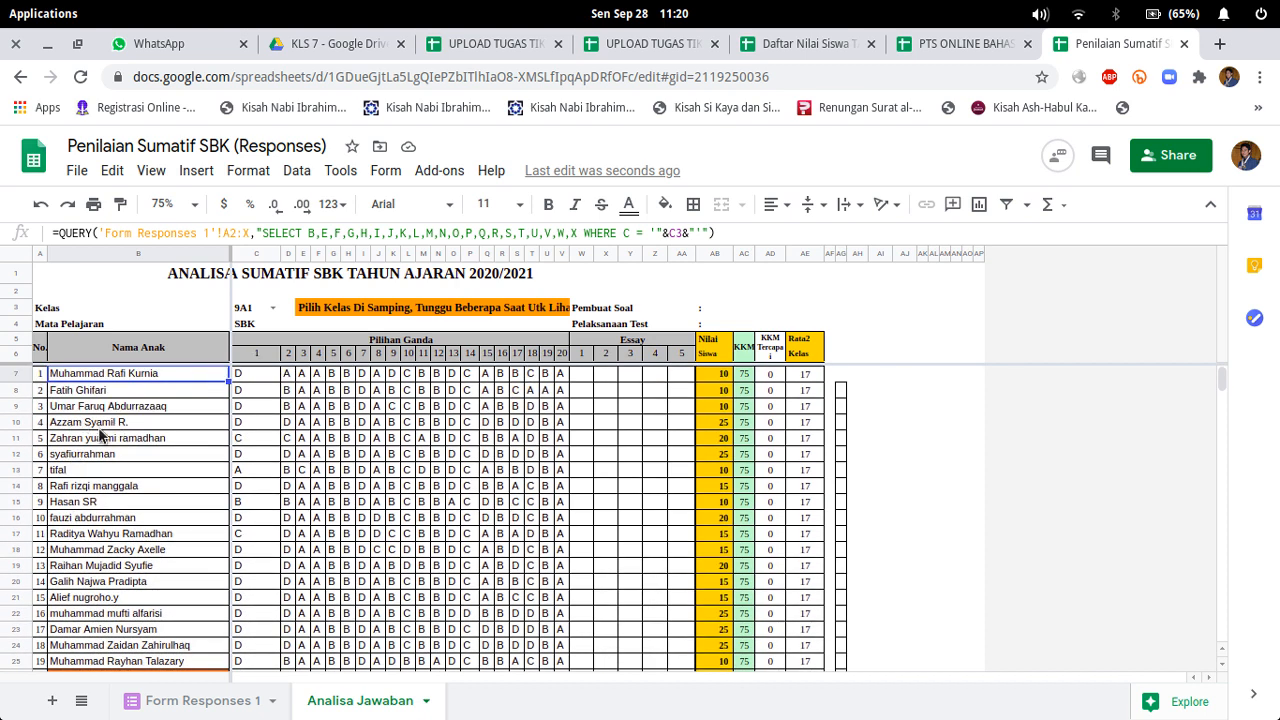
pyautogui.click(103, 598)
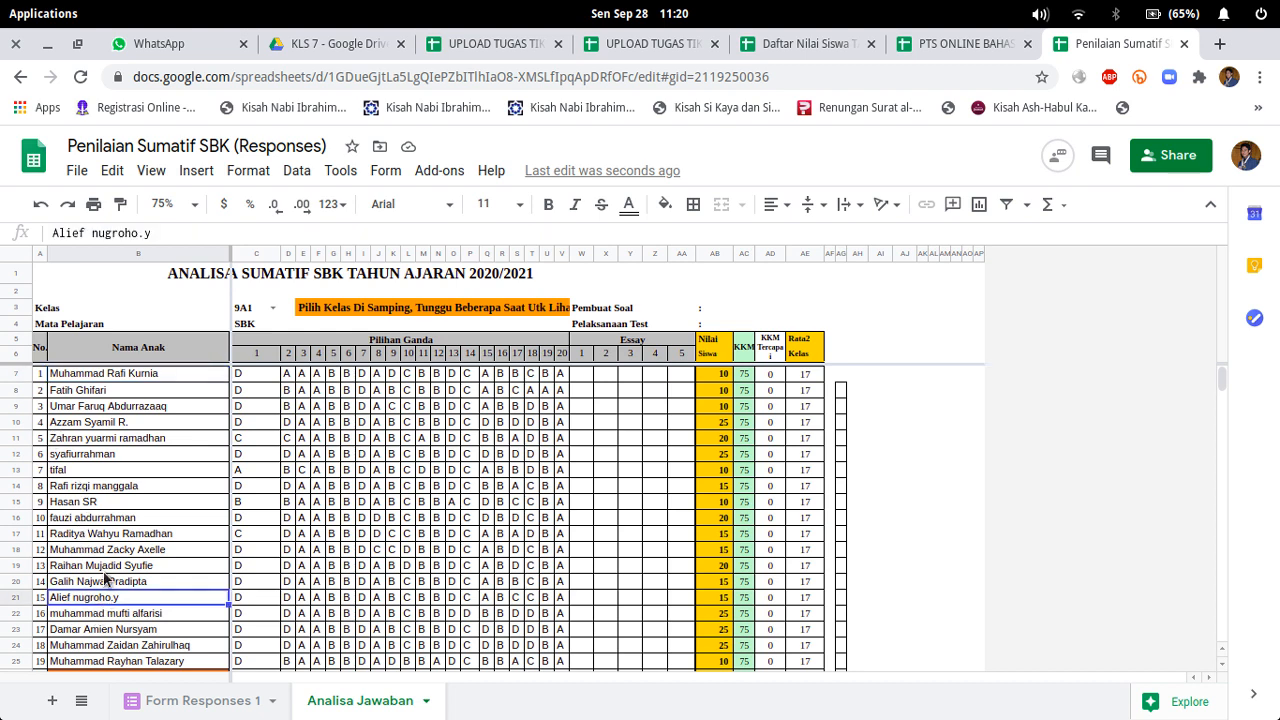
pyautogui.click(85, 424)
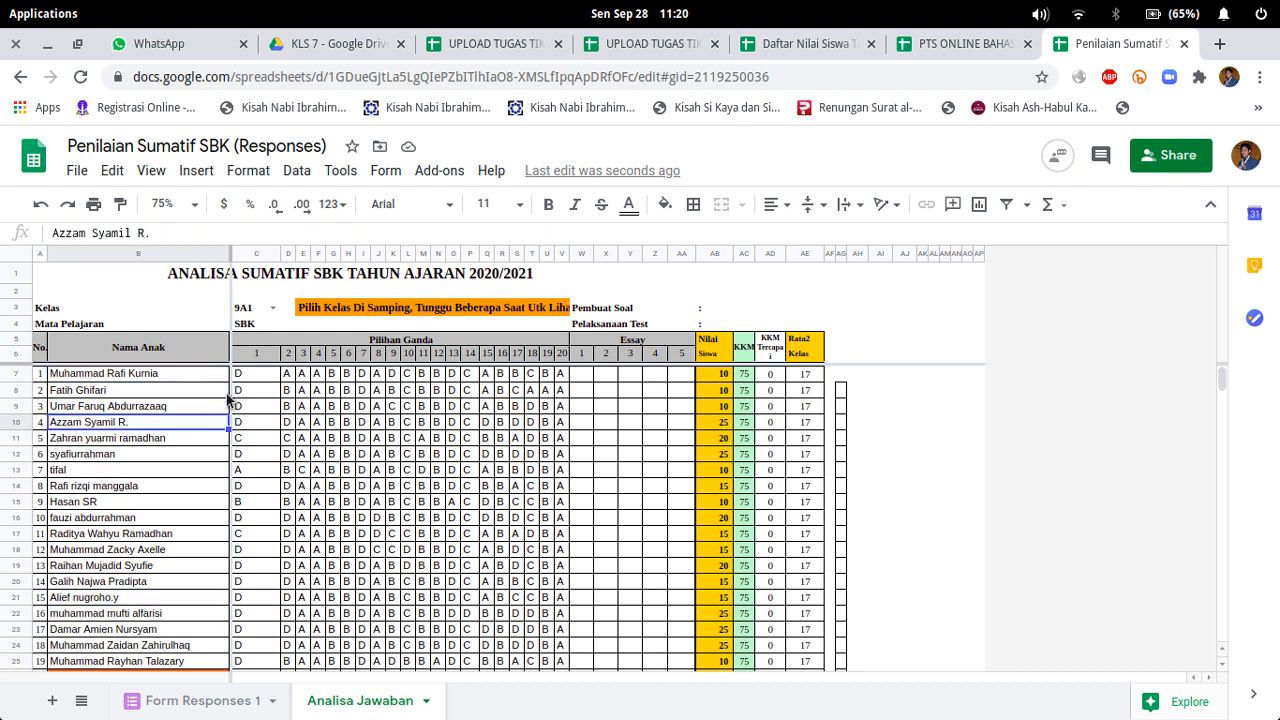
# Step: Append an ORDER BY clause after the C3 condition at the end of B7's QUERY string
pyautogui.click(148, 375)
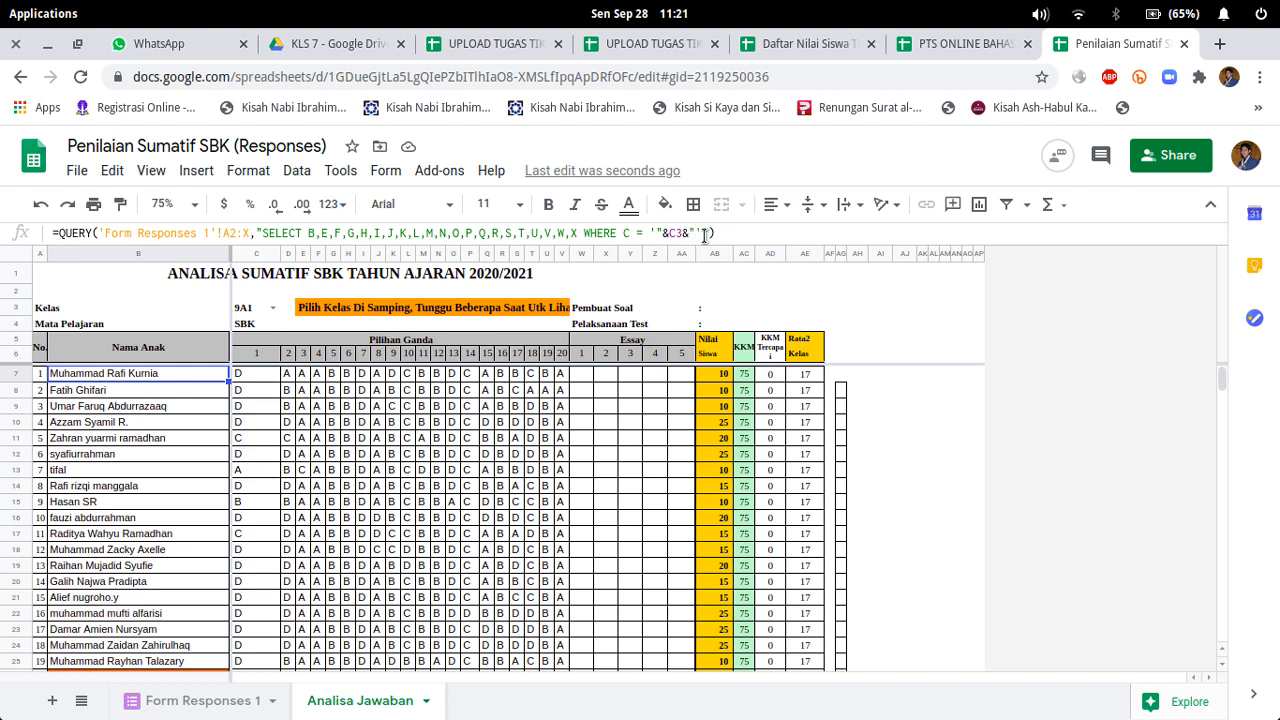
pyautogui.click(705, 235)
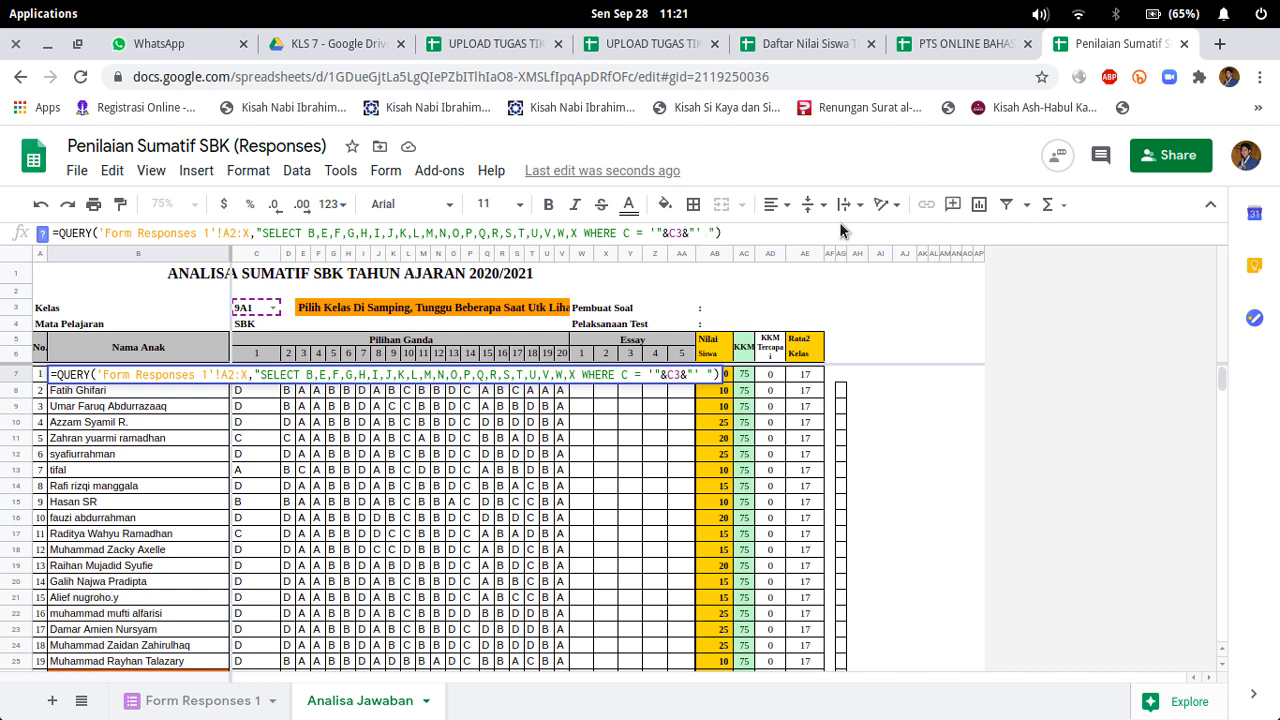
pyautogui.write('ORDER B')
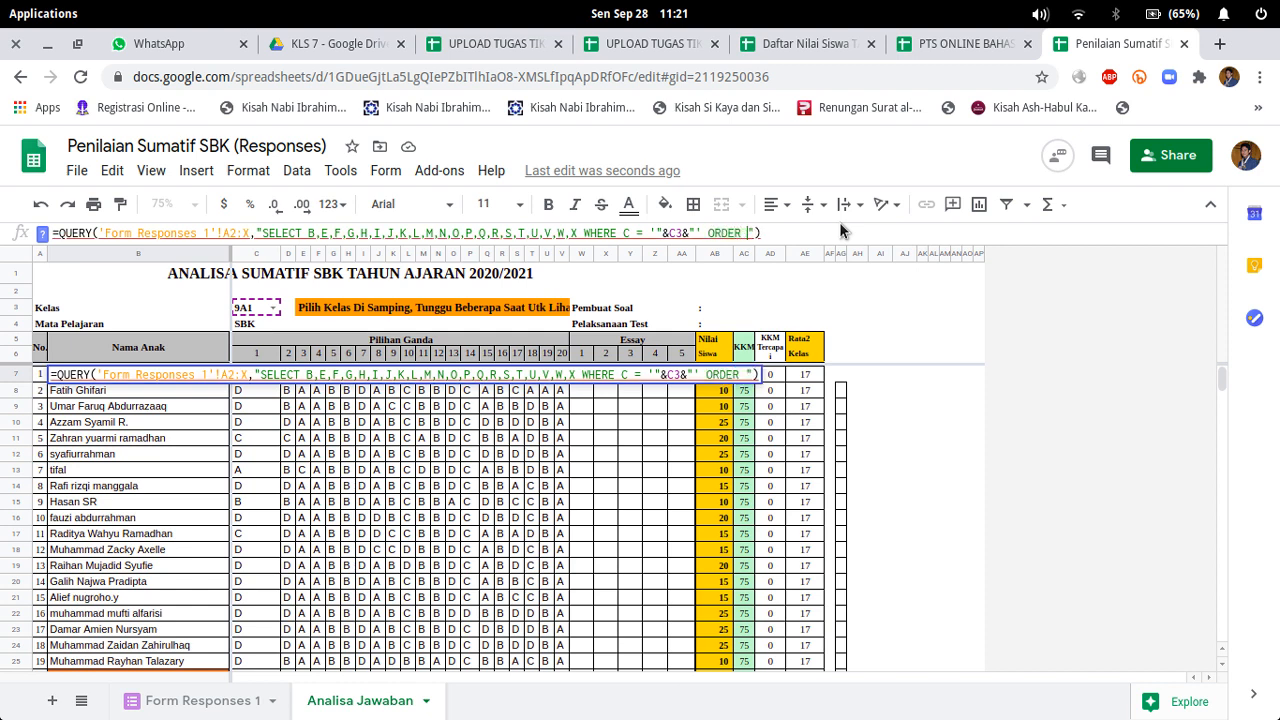
pyautogui.write('Y')
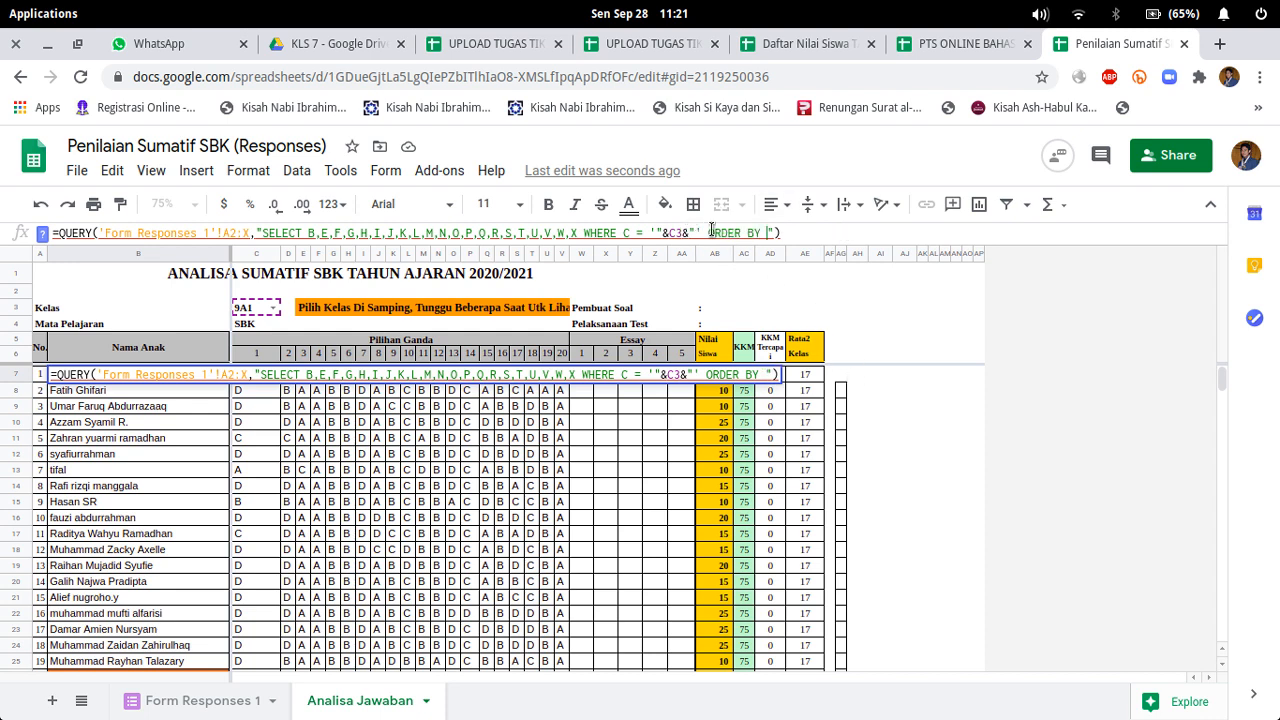
pyautogui.moveTo(709, 232); pyautogui.dragTo(757, 236)
pyautogui.click(767, 236)
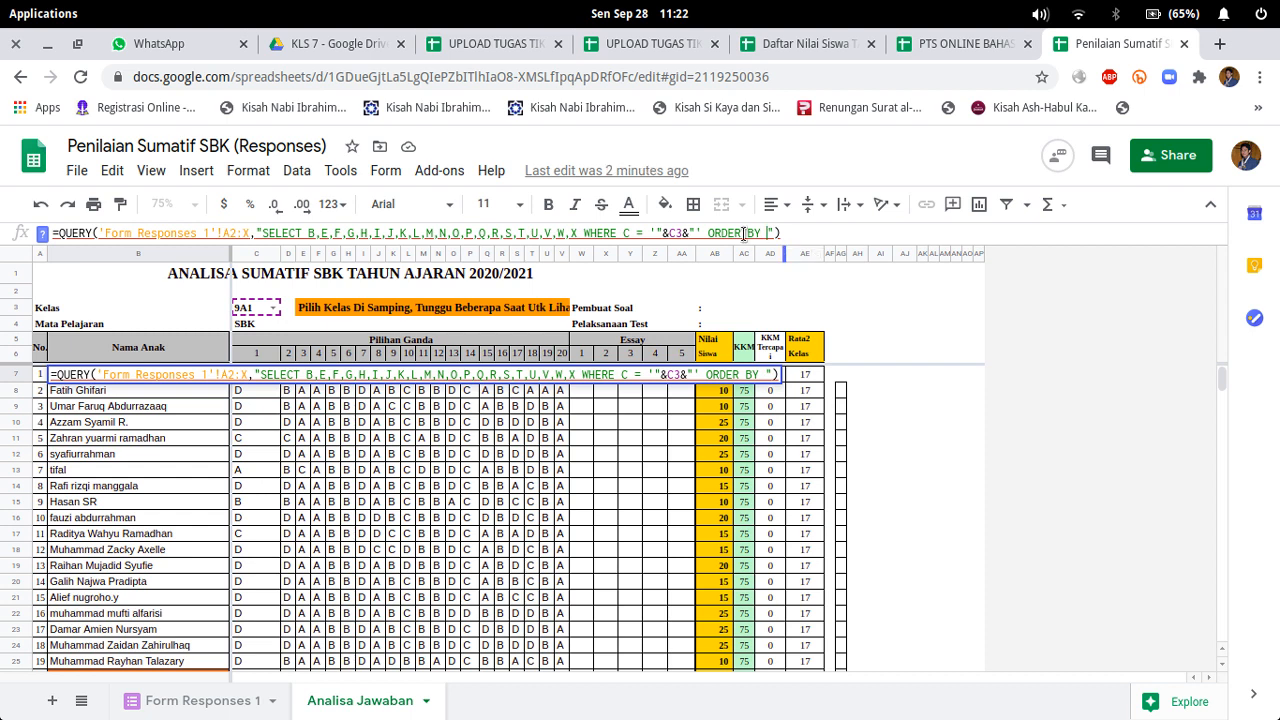
# Step: Complete the clause with B ASC so B7's QUERY sorts the student names in ascending order, and apply the formula
pyautogui.click(769, 234)
pyautogui.write('B')
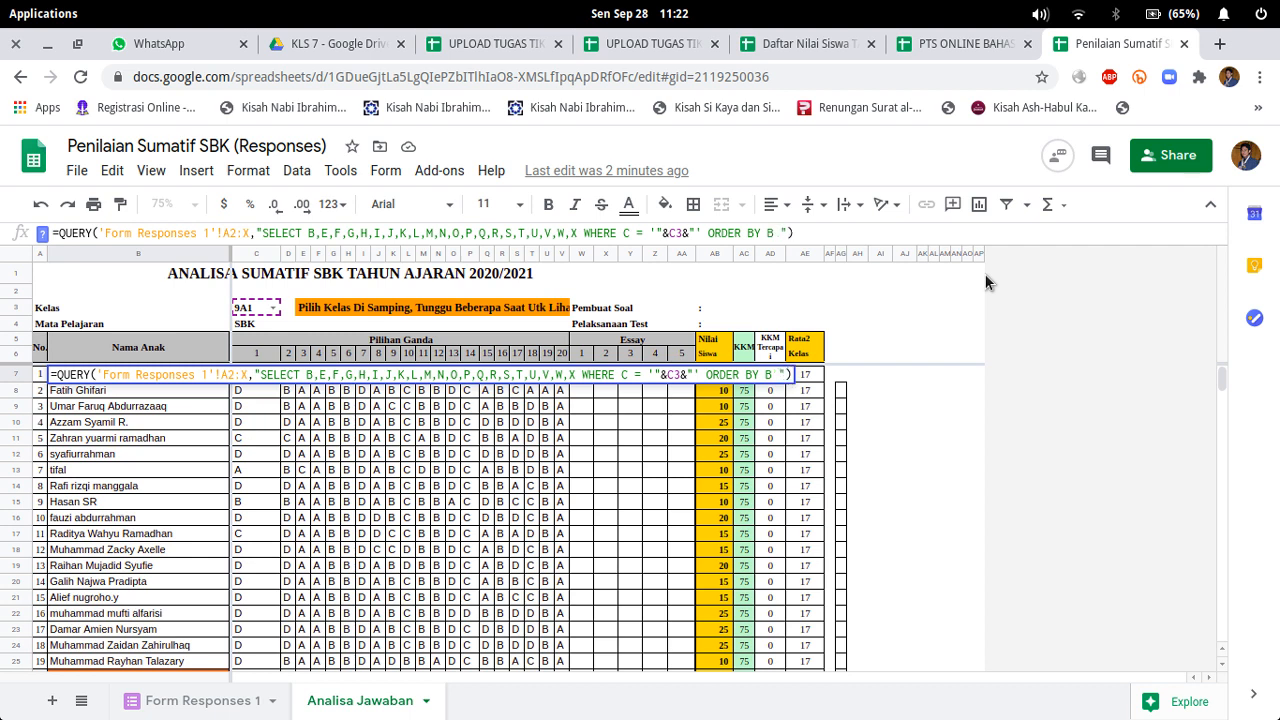
pyautogui.write(' ASC')
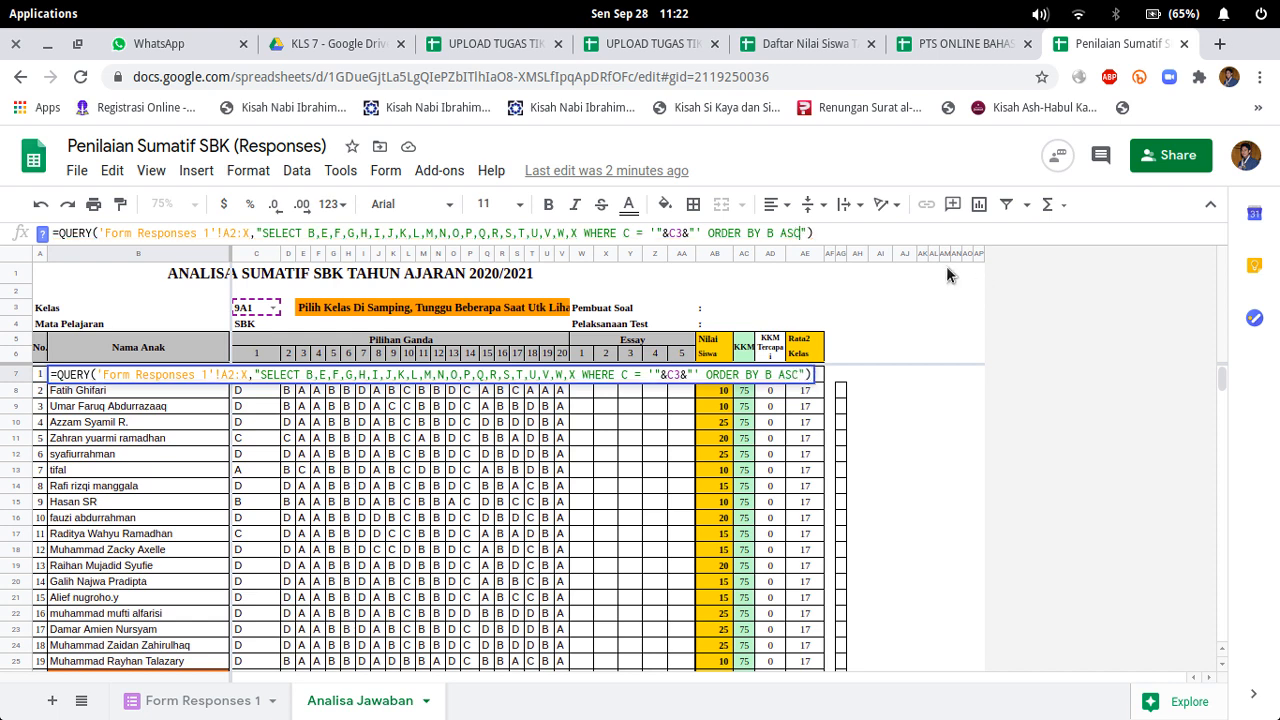
pyautogui.doubleClick(793, 236)
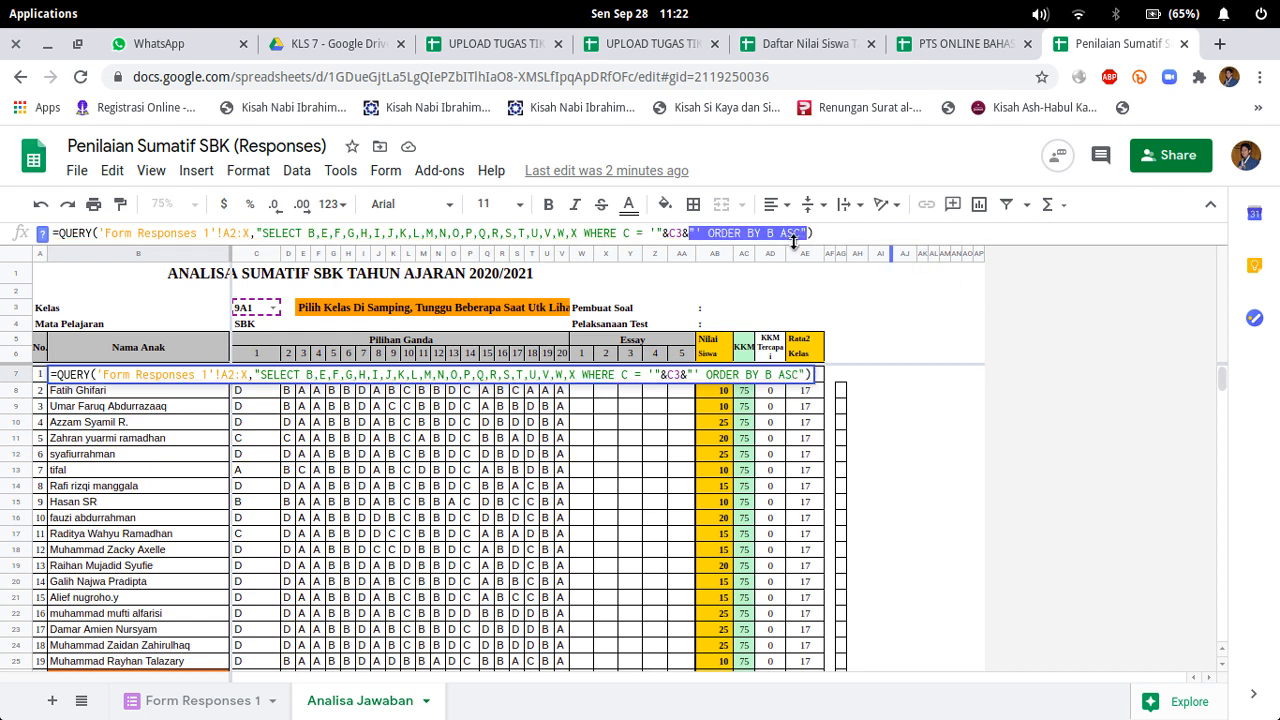
pyautogui.click(793, 236)
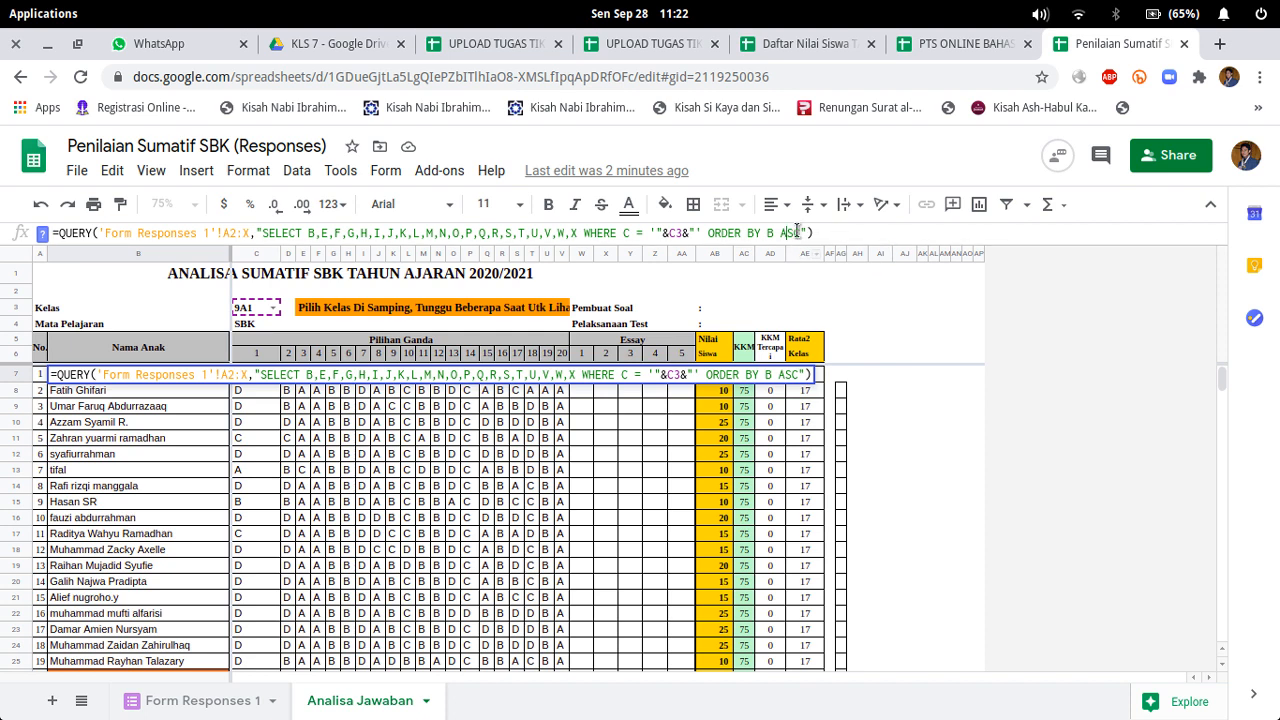
pyautogui.click(805, 232)
pyautogui.moveTo(708, 233); pyautogui.dragTo(760, 231)
pyautogui.click(775, 236)
pyautogui.click(790, 236)
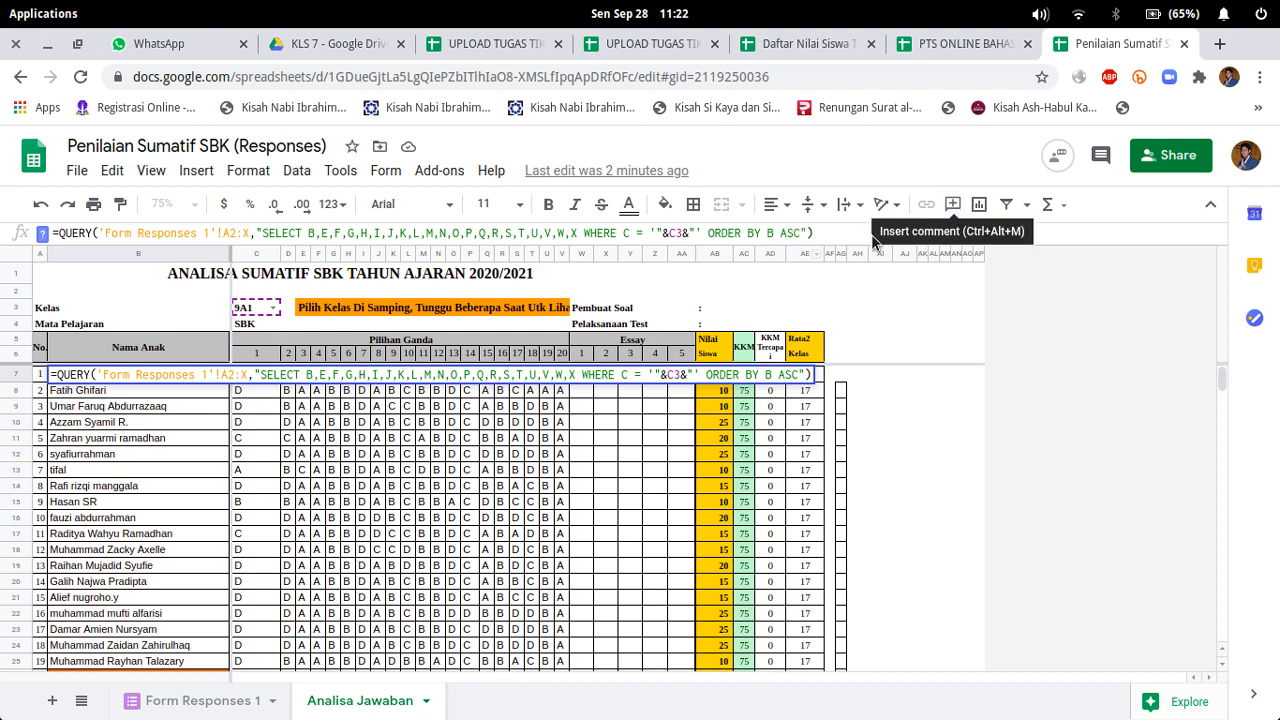
pyautogui.click(804, 234)
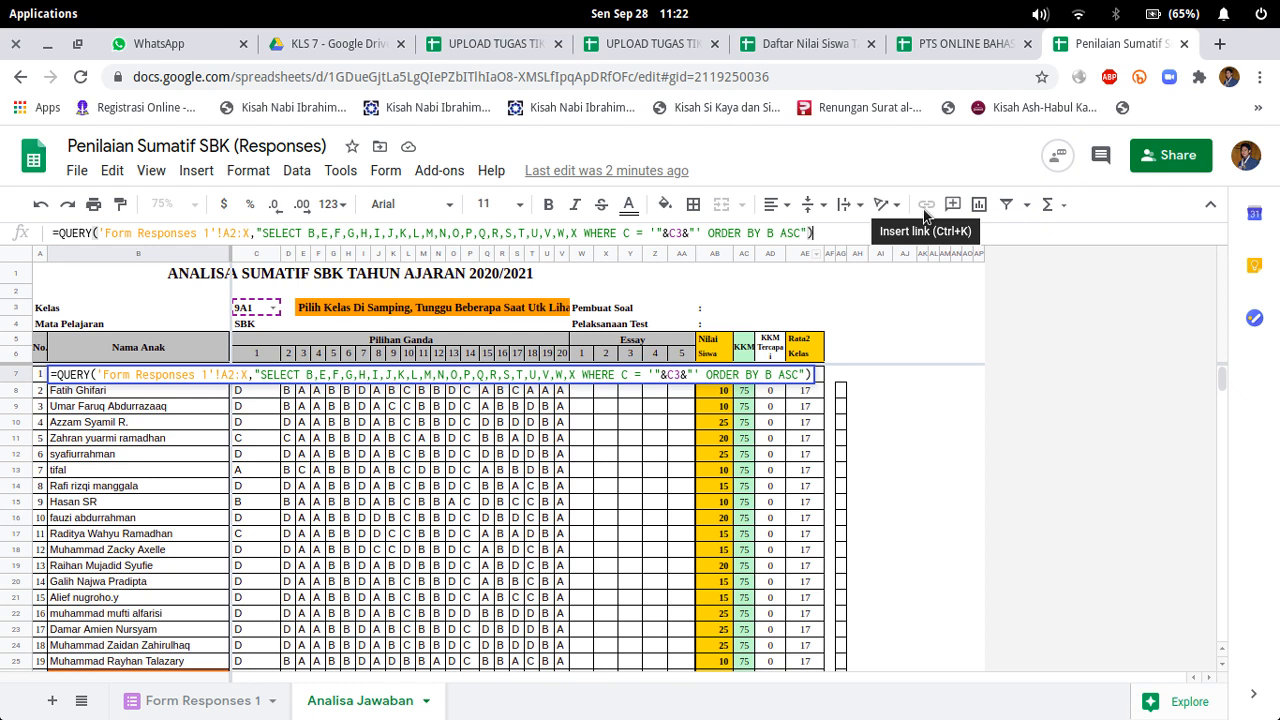
pyautogui.press('Return')
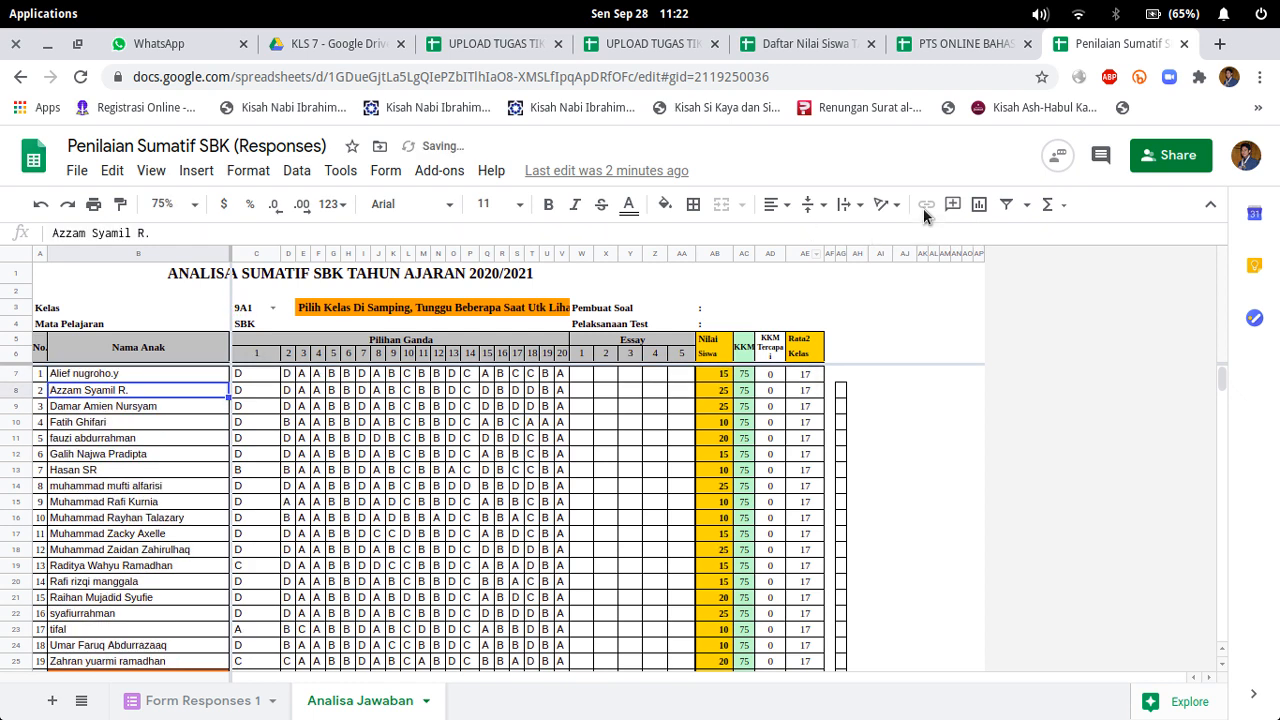
# Step: Check the order of the first 9A1 names in column B, and set the class in C3 to 9A2
pyautogui.click(77, 375)
pyautogui.click(81, 393)
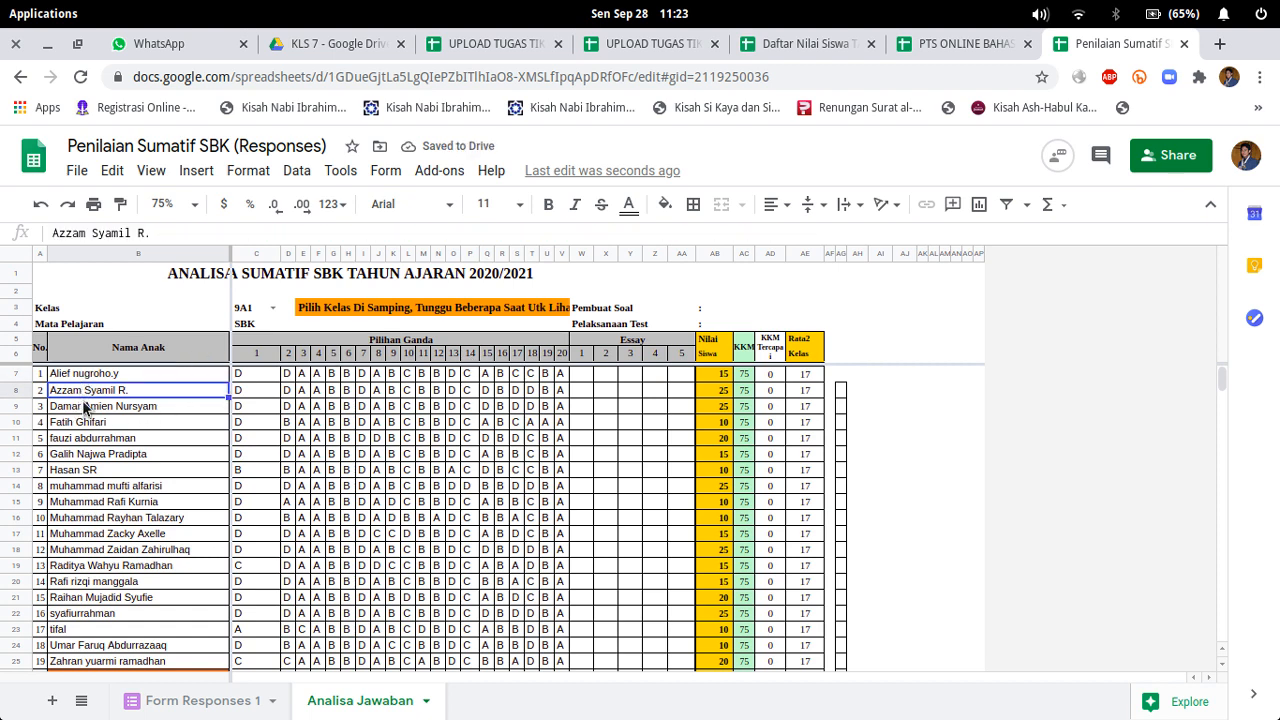
pyautogui.click(82, 404)
pyautogui.click(83, 427)
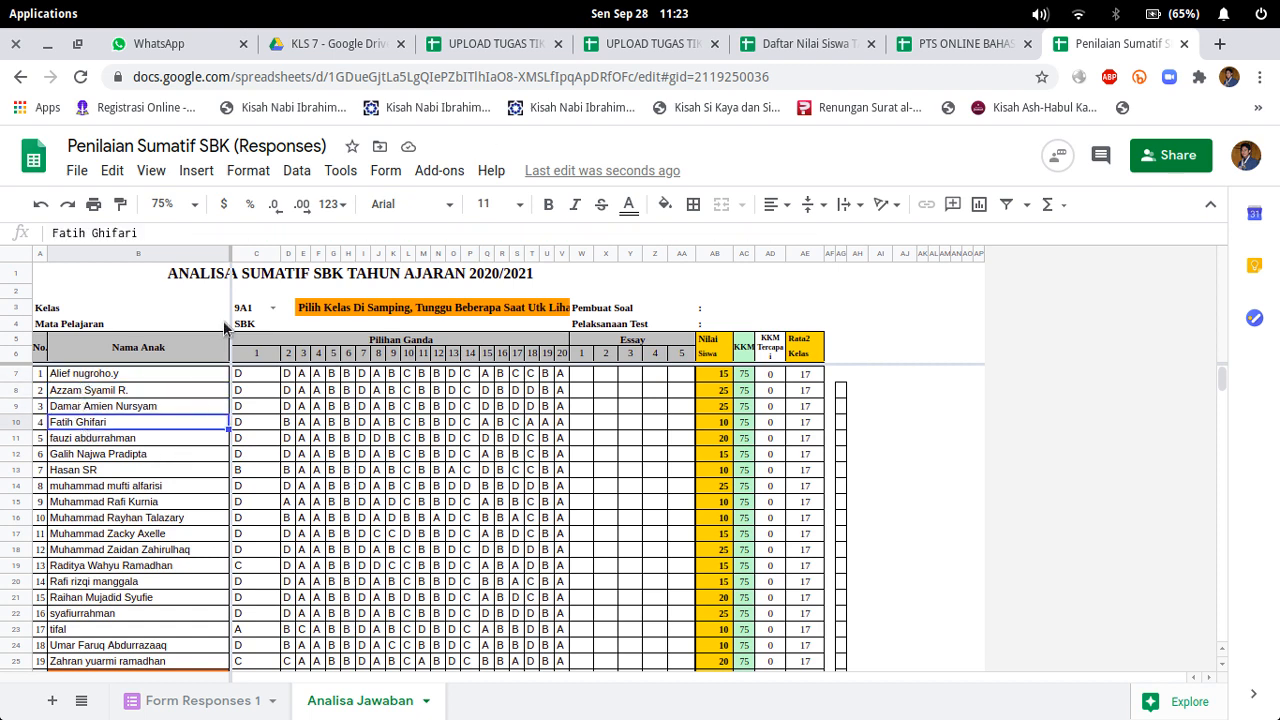
pyautogui.click(272, 313)
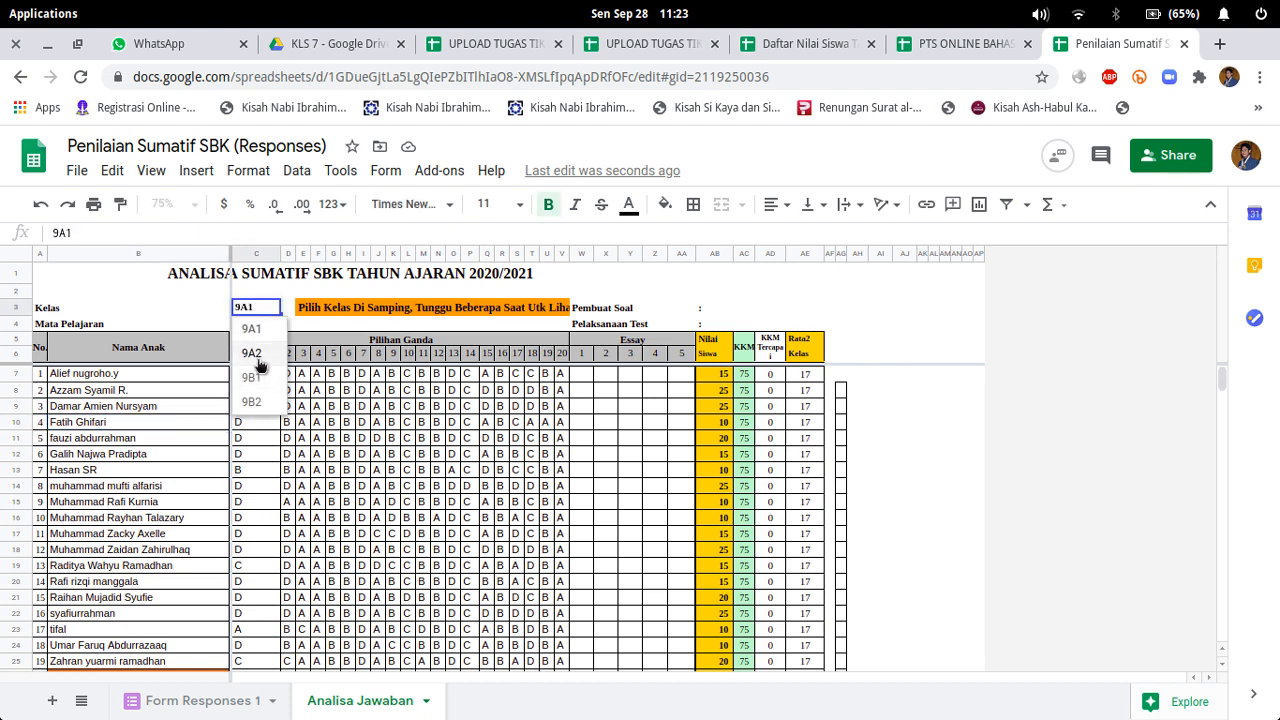
pyautogui.click(252, 353)
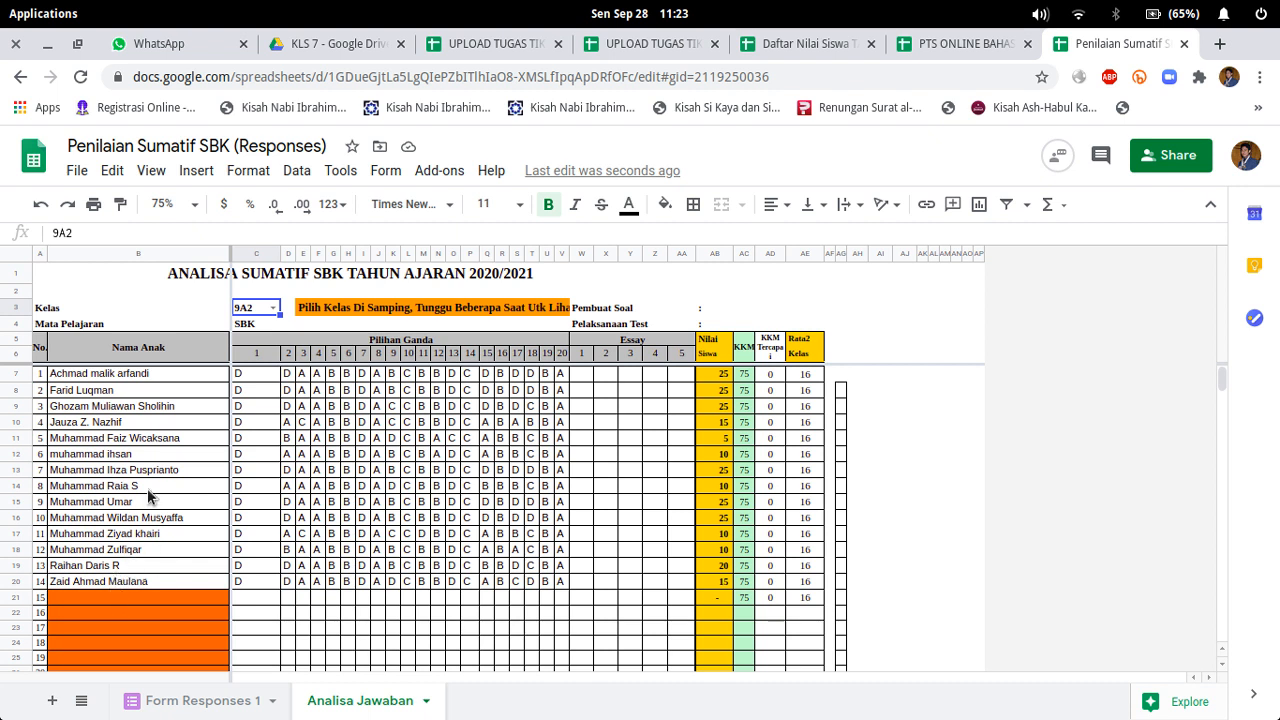
# Step: Examine the end of the 9A2 name list and the orange unfilled rows below it
pyautogui.click(96, 626)
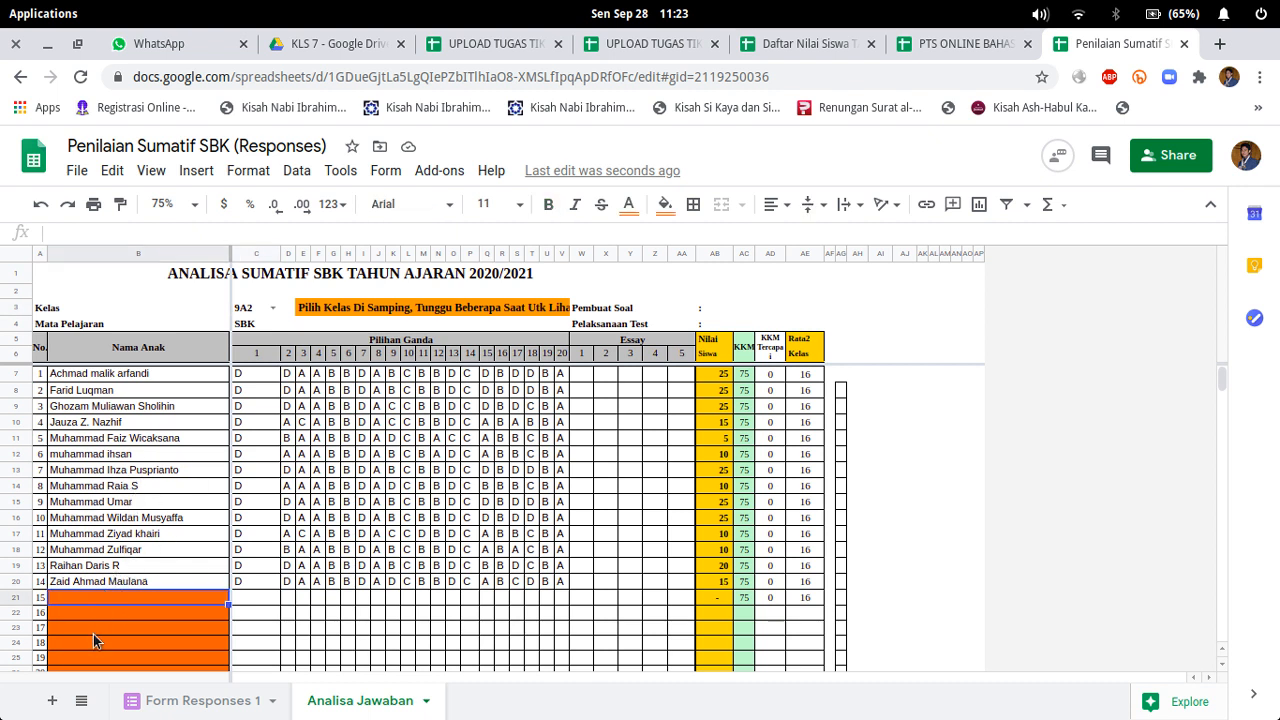
pyautogui.click(71, 584)
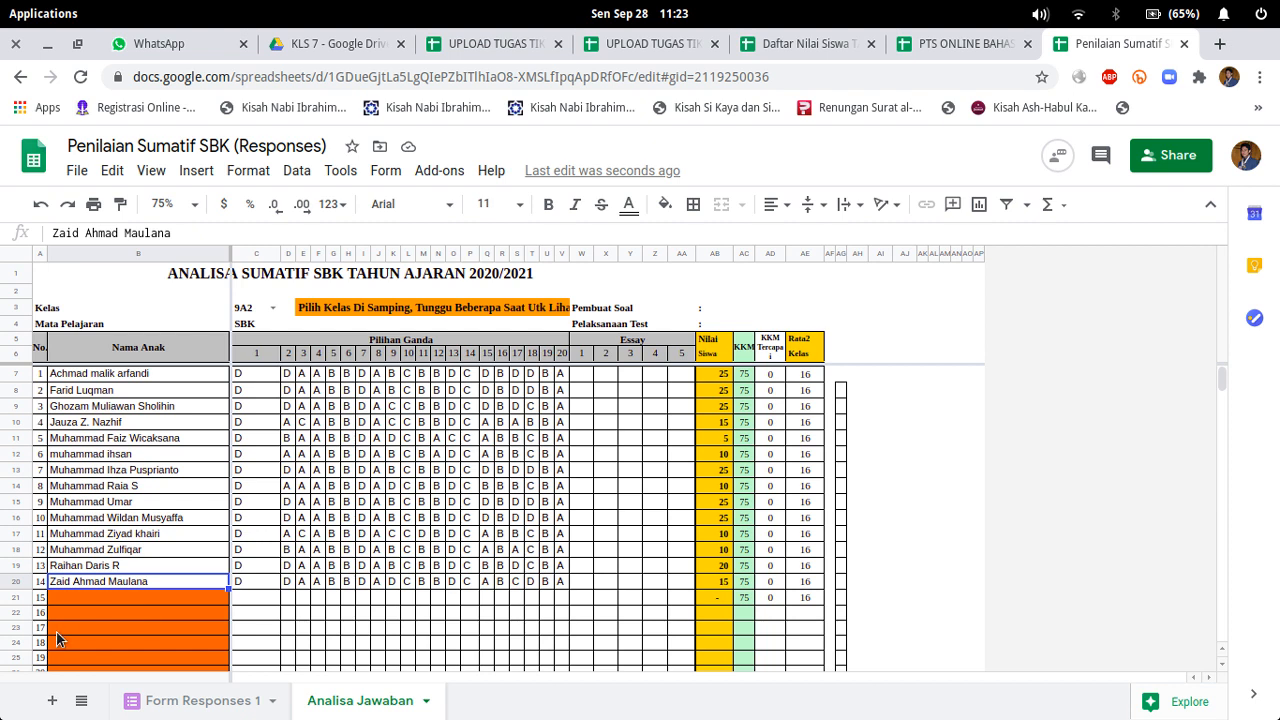
pyautogui.scroll(-1, 57, 637)
pyautogui.click(100, 566)
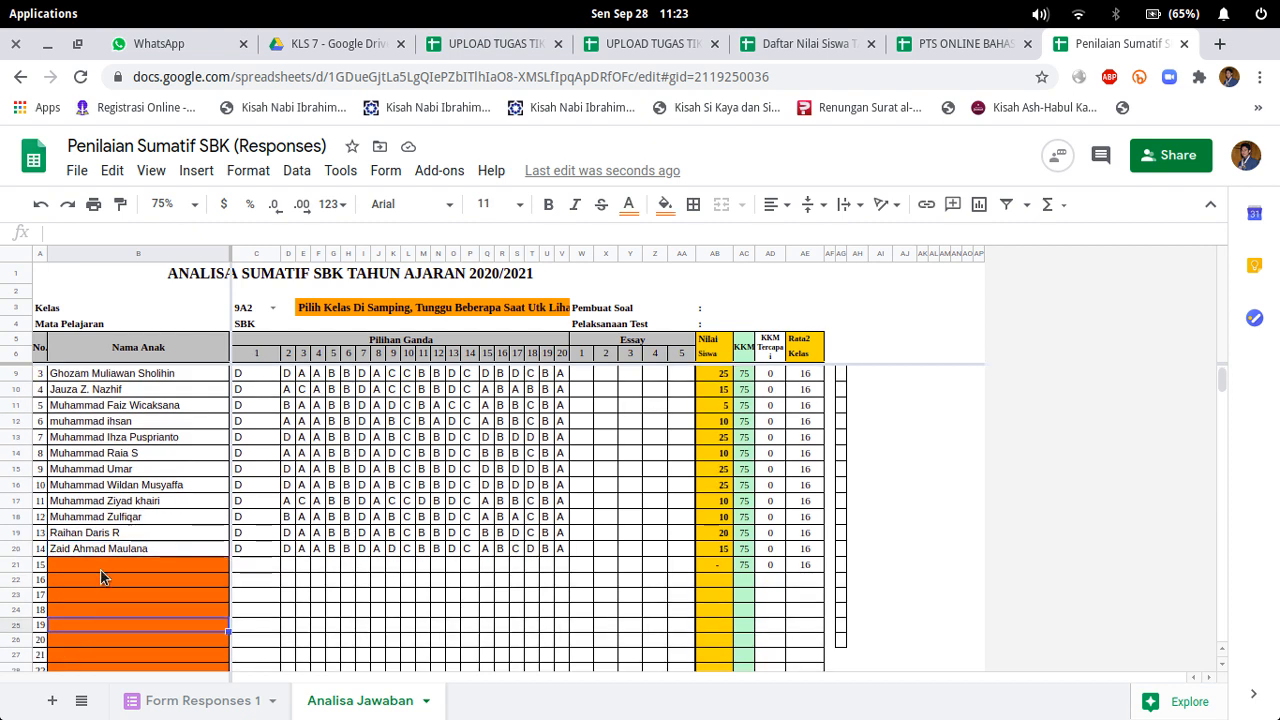
pyautogui.click(97, 614)
pyautogui.scroll(1, 136, 518)
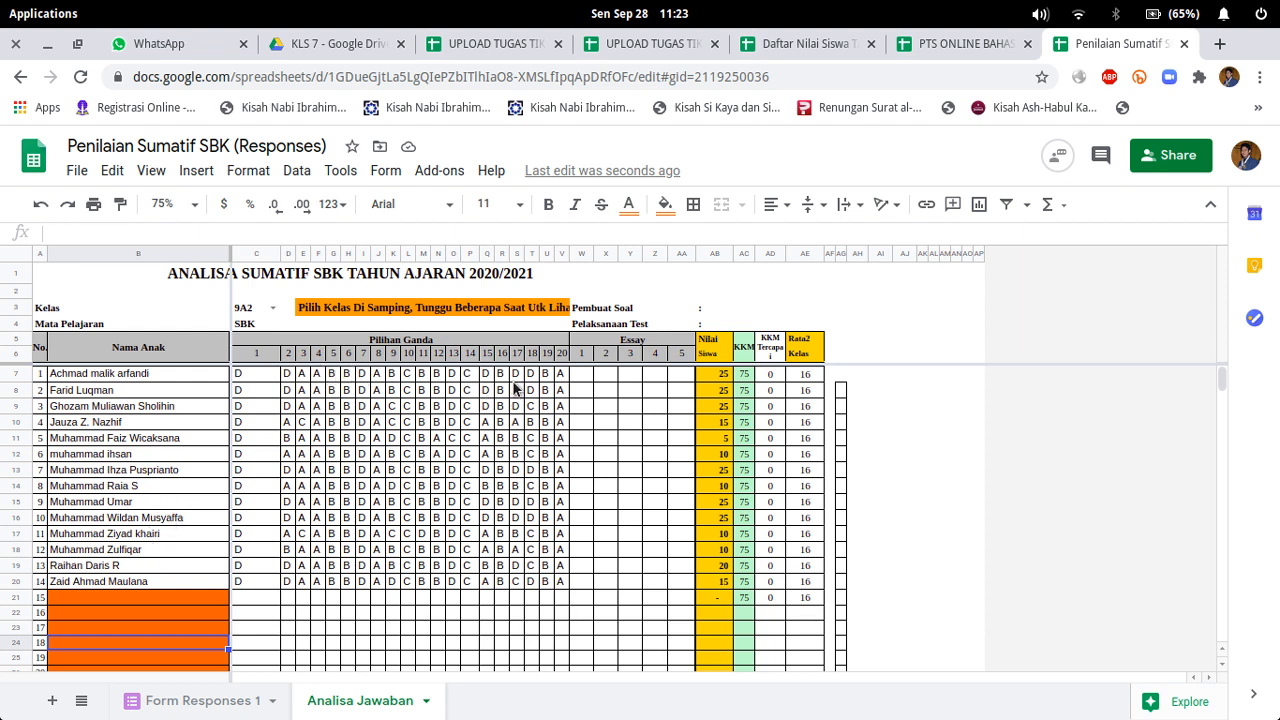
# Step: Look through the sheet down to the Jawaban Benar row and the lower scoring table, and return to the unfilled name rows
pyautogui.scroll(-4, 467, 400)
pyautogui.scroll(4, 368, 488)
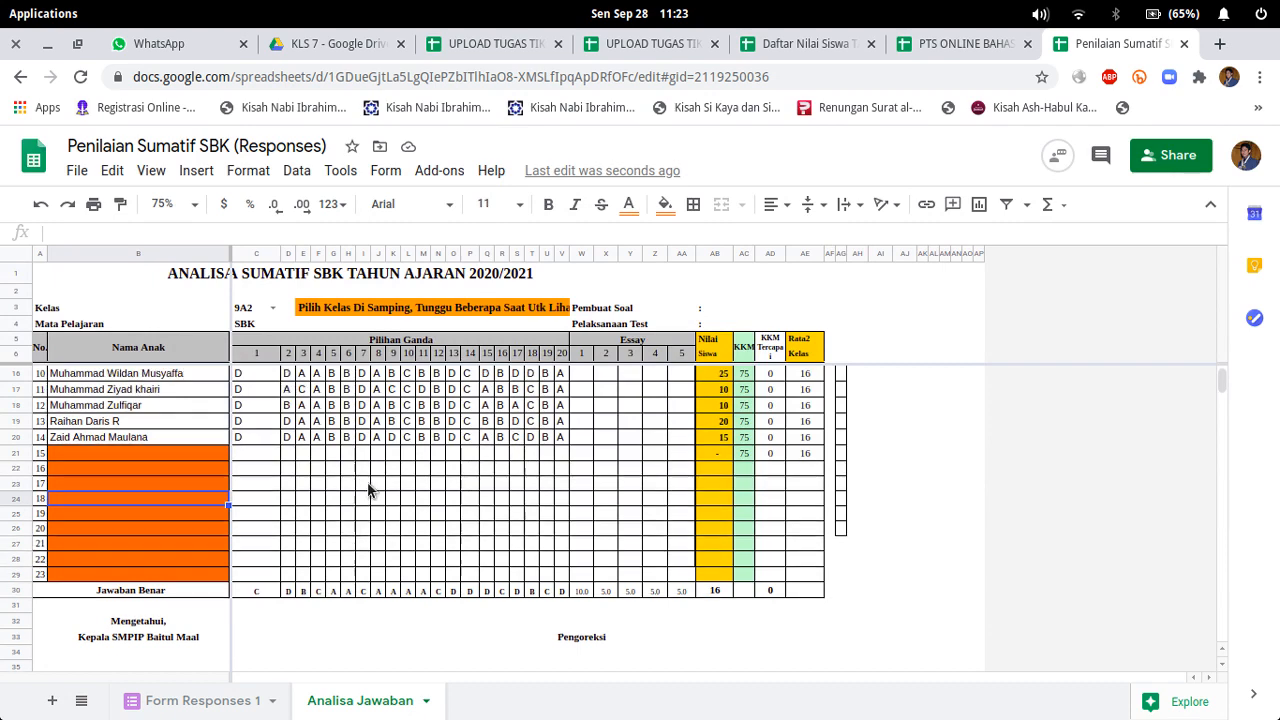
pyautogui.scroll(-3, 370, 489)
pyautogui.scroll(3, 372, 487)
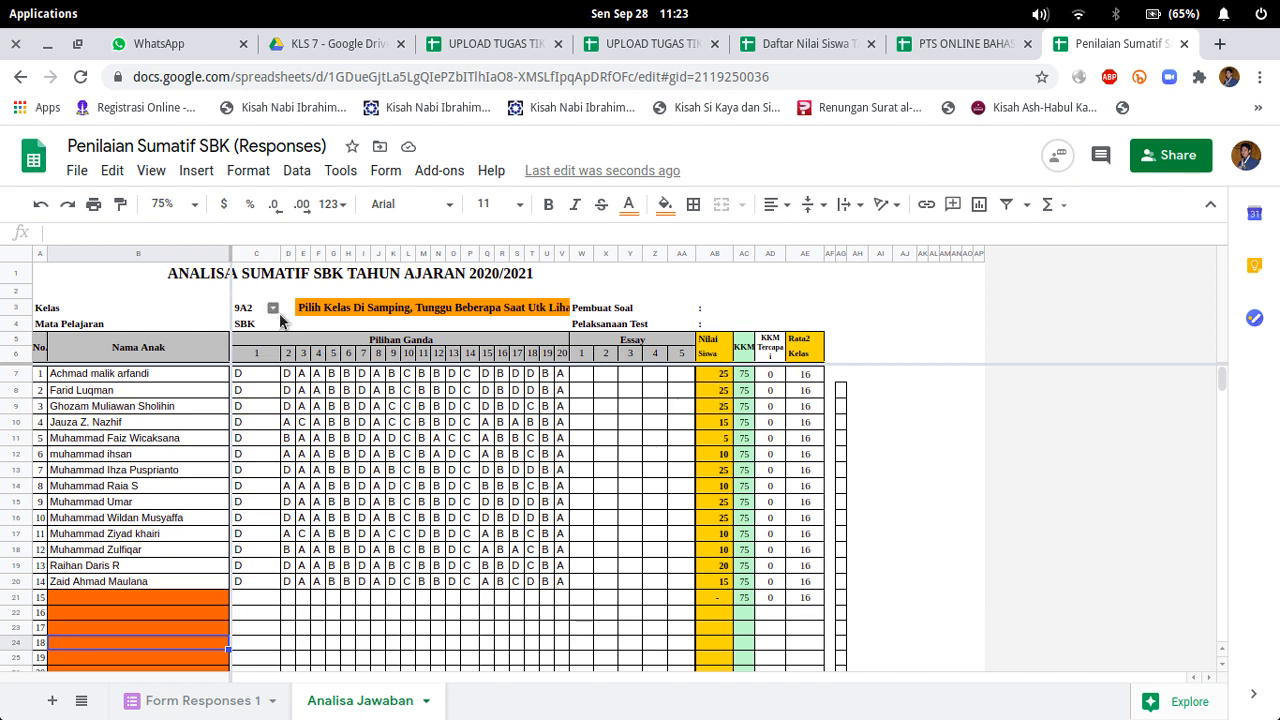
pyautogui.scroll(-5, 413, 452)
pyautogui.scroll(-8, 413, 452)
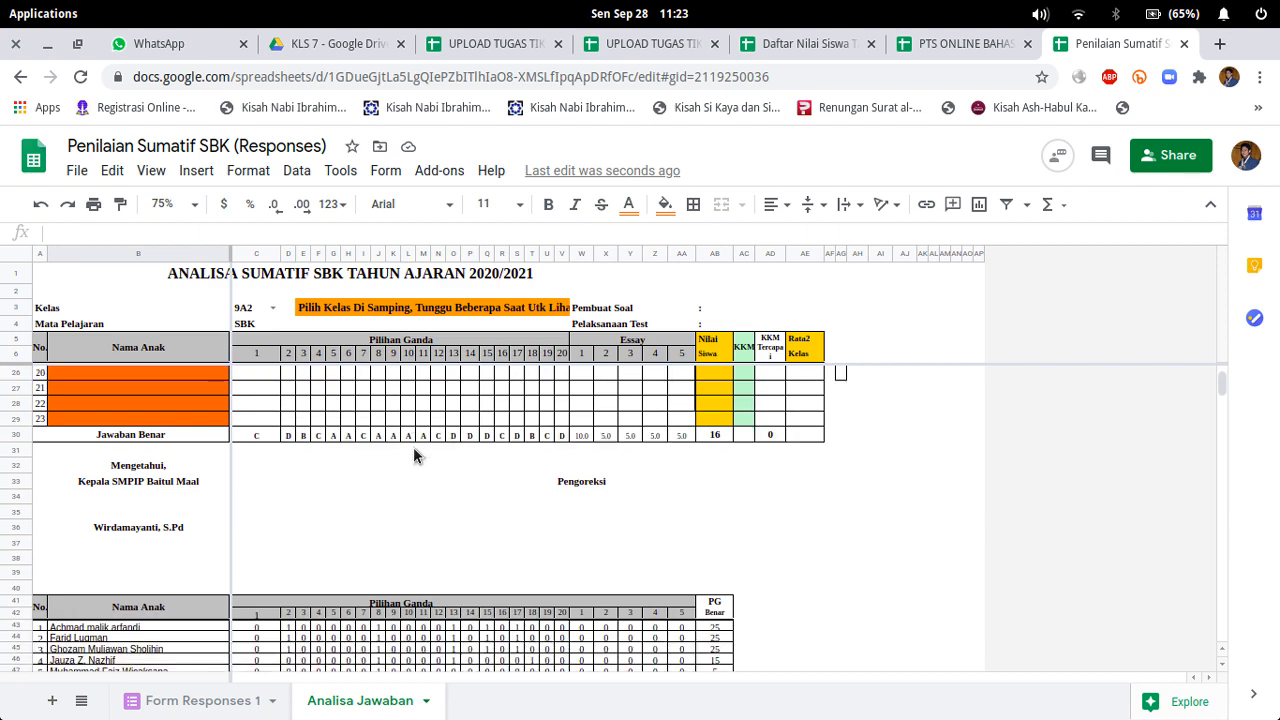
pyautogui.scroll(13, 415, 453)
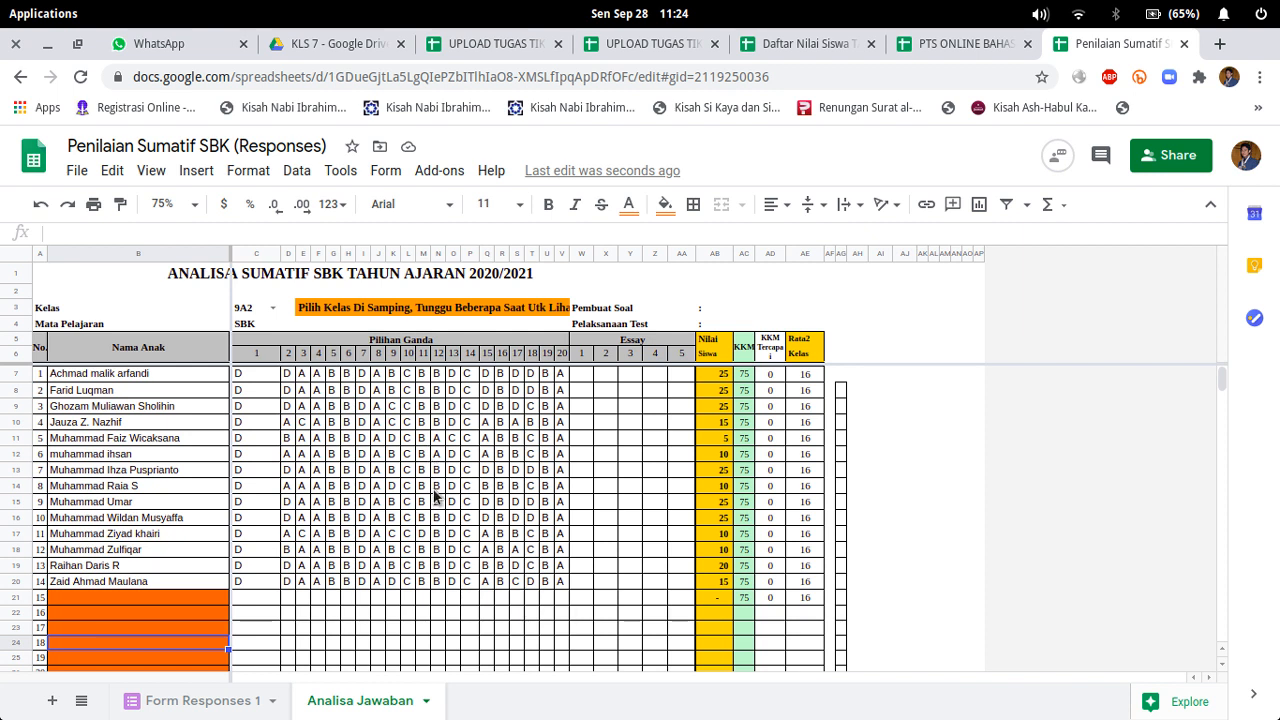
pyautogui.click(115, 603)
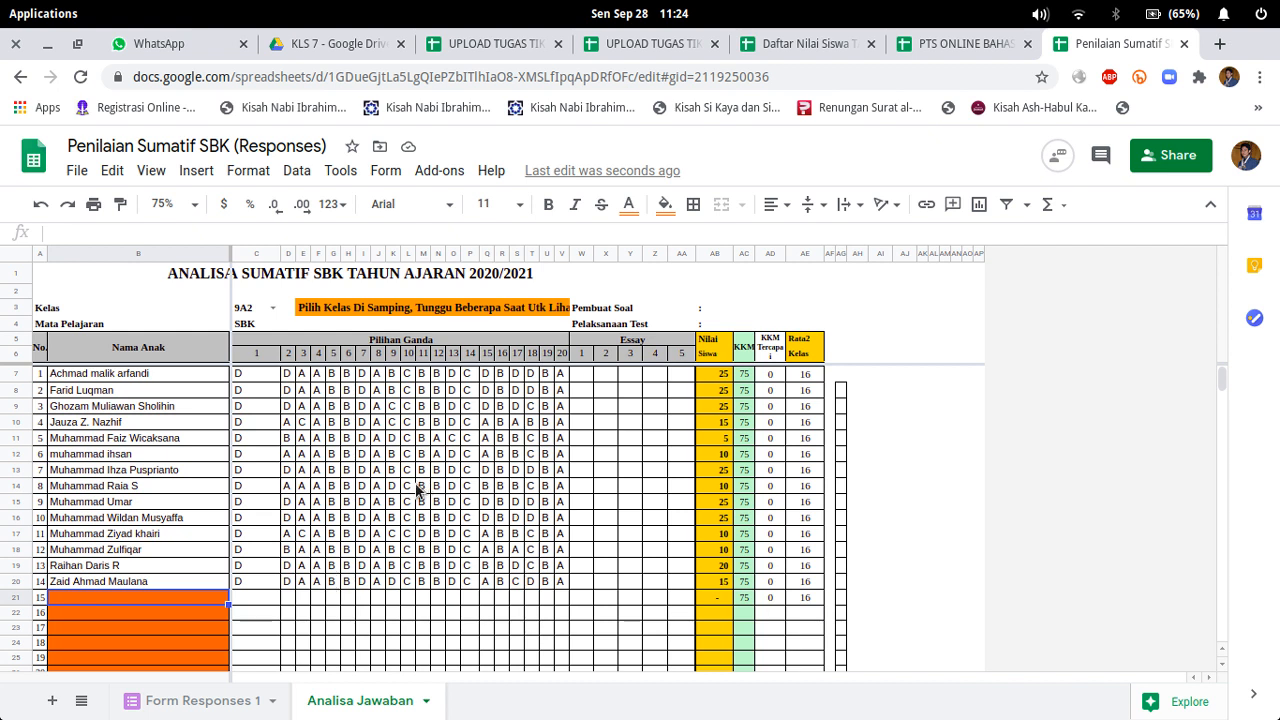
pyautogui.click(171, 614)
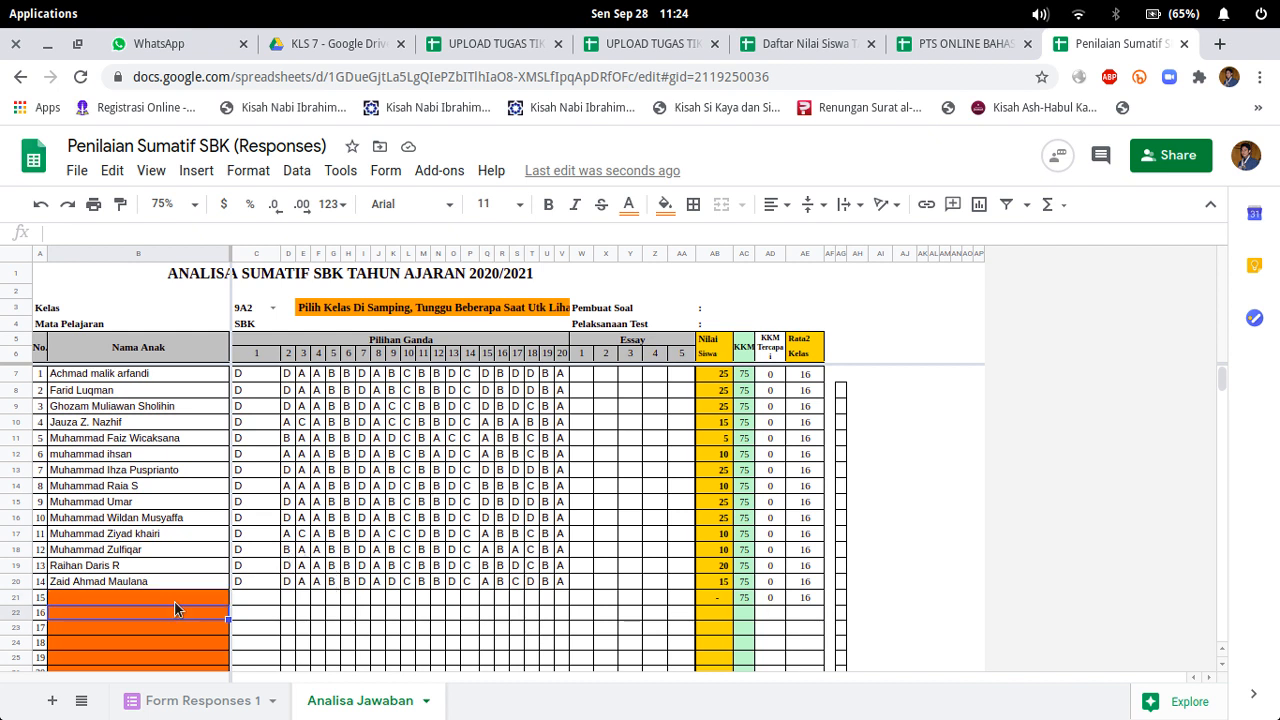
pyautogui.click(174, 602)
pyautogui.click(184, 621)
pyautogui.click(194, 603)
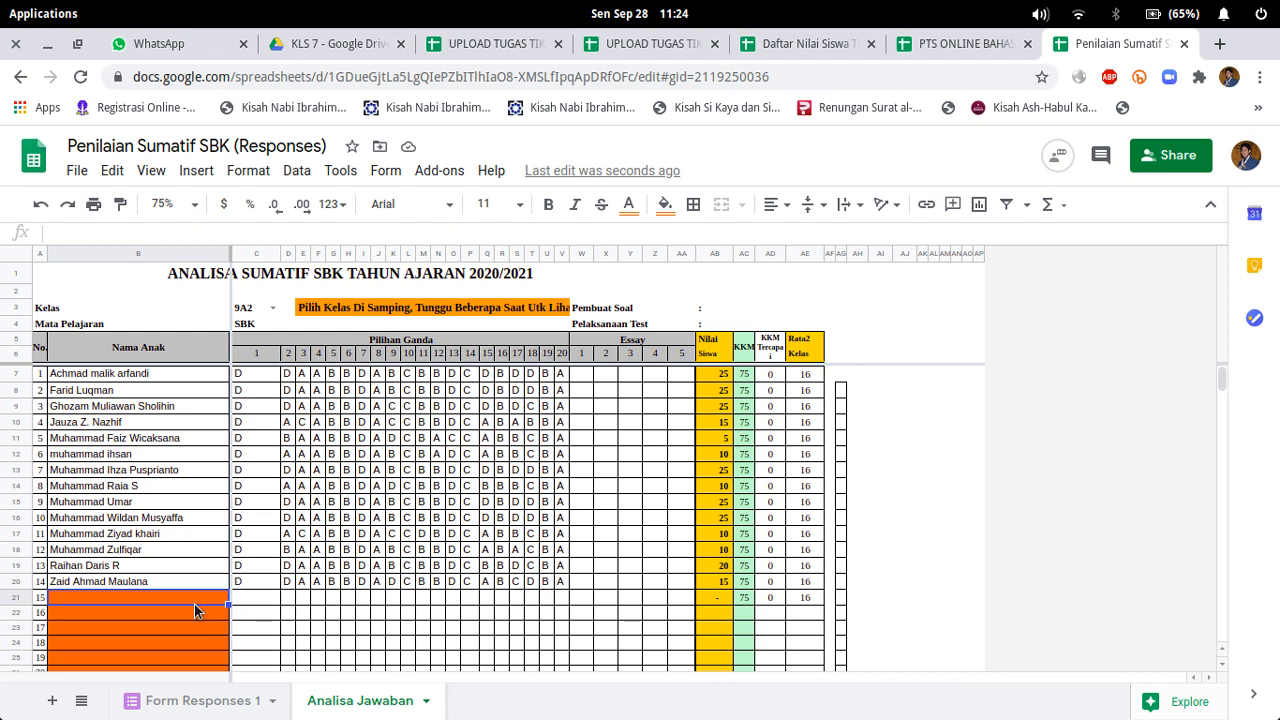
pyautogui.click(193, 623)
pyautogui.click(182, 377)
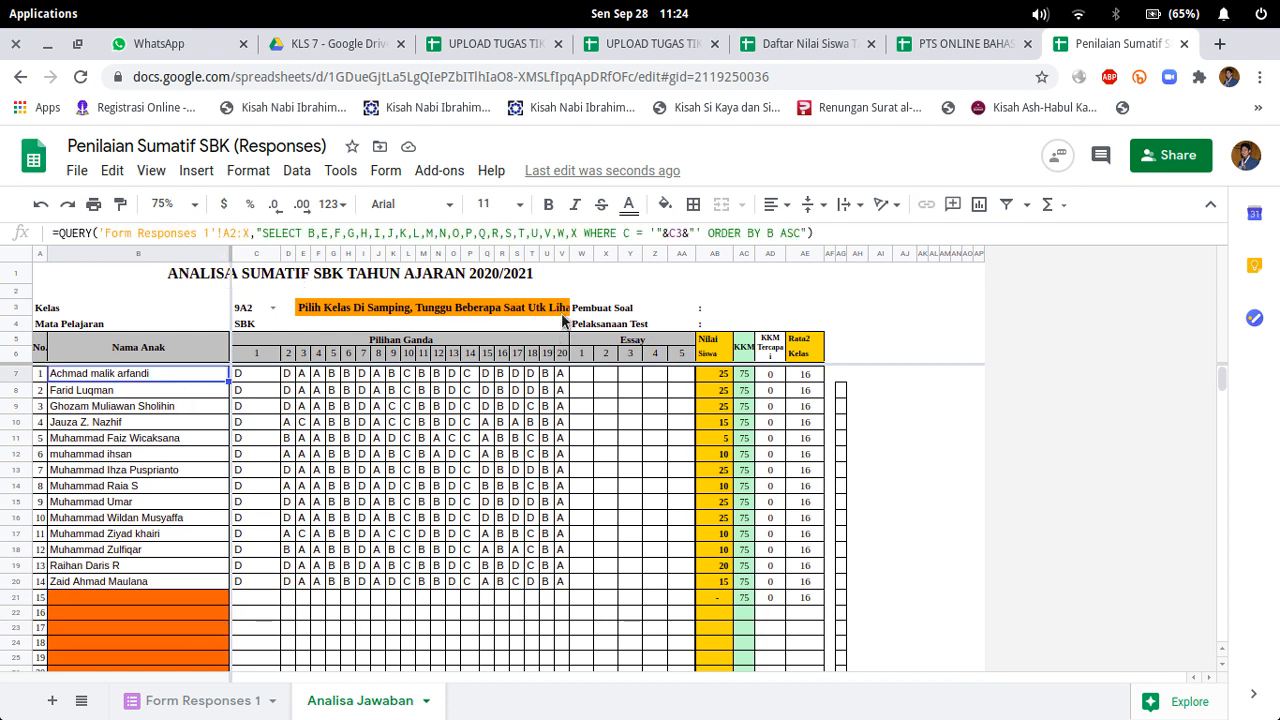
pyautogui.click(72, 233)
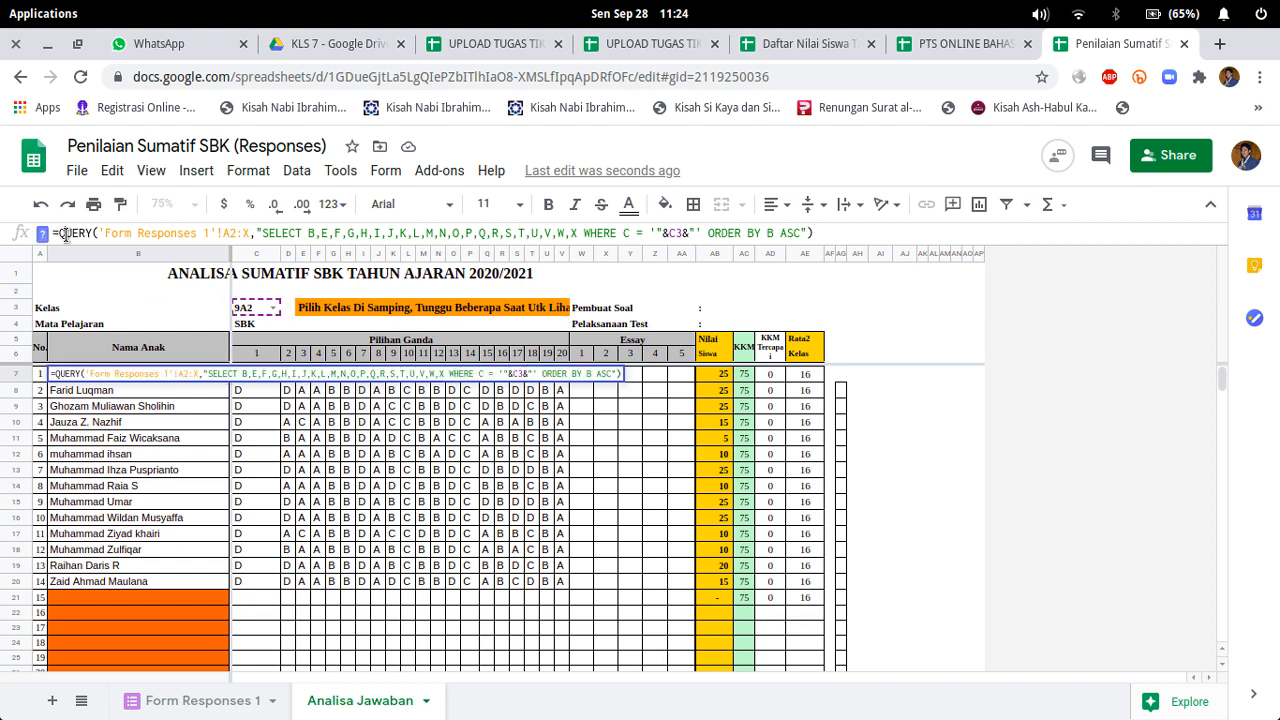
pyautogui.doubleClick(72, 233)
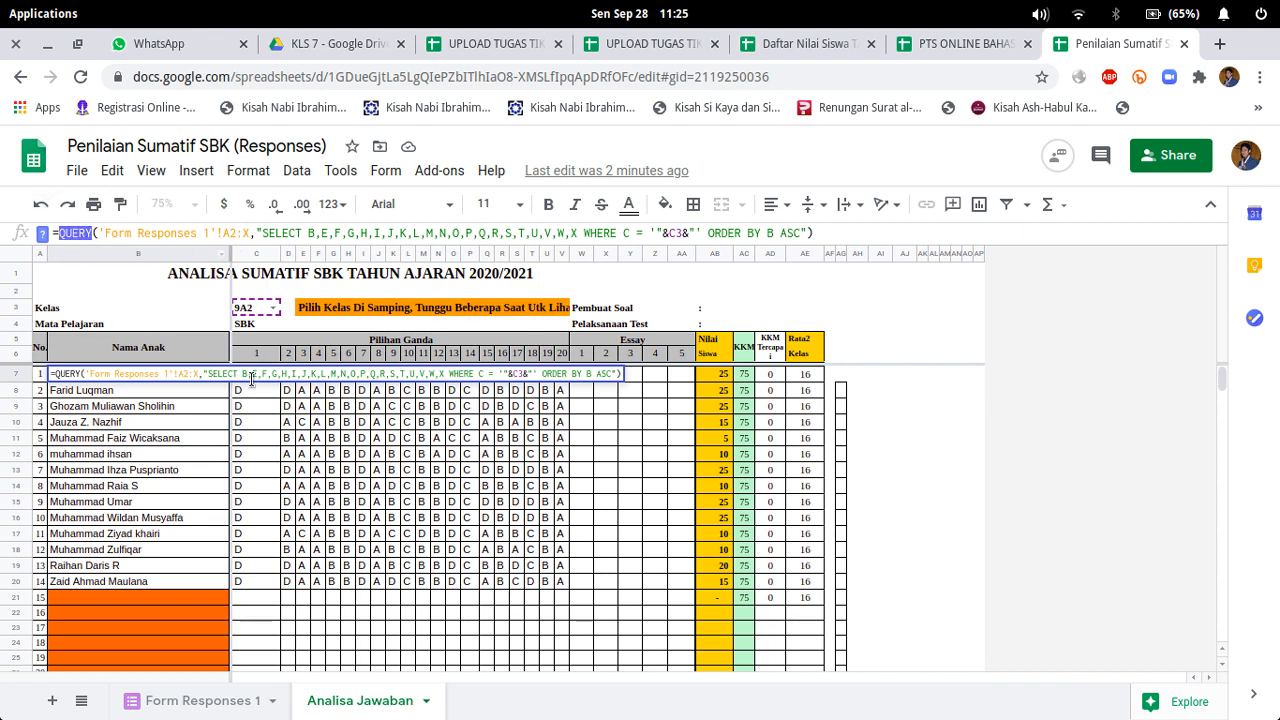
pyautogui.click(948, 405)
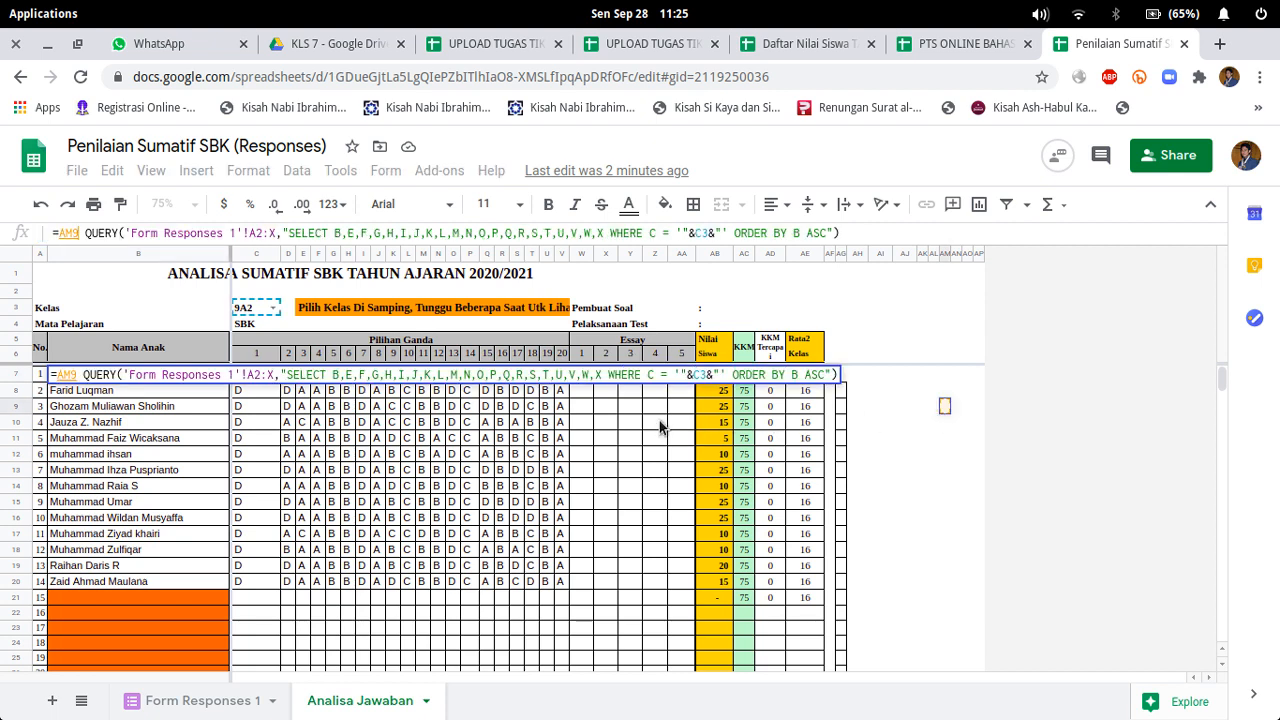
pyautogui.press('Return')
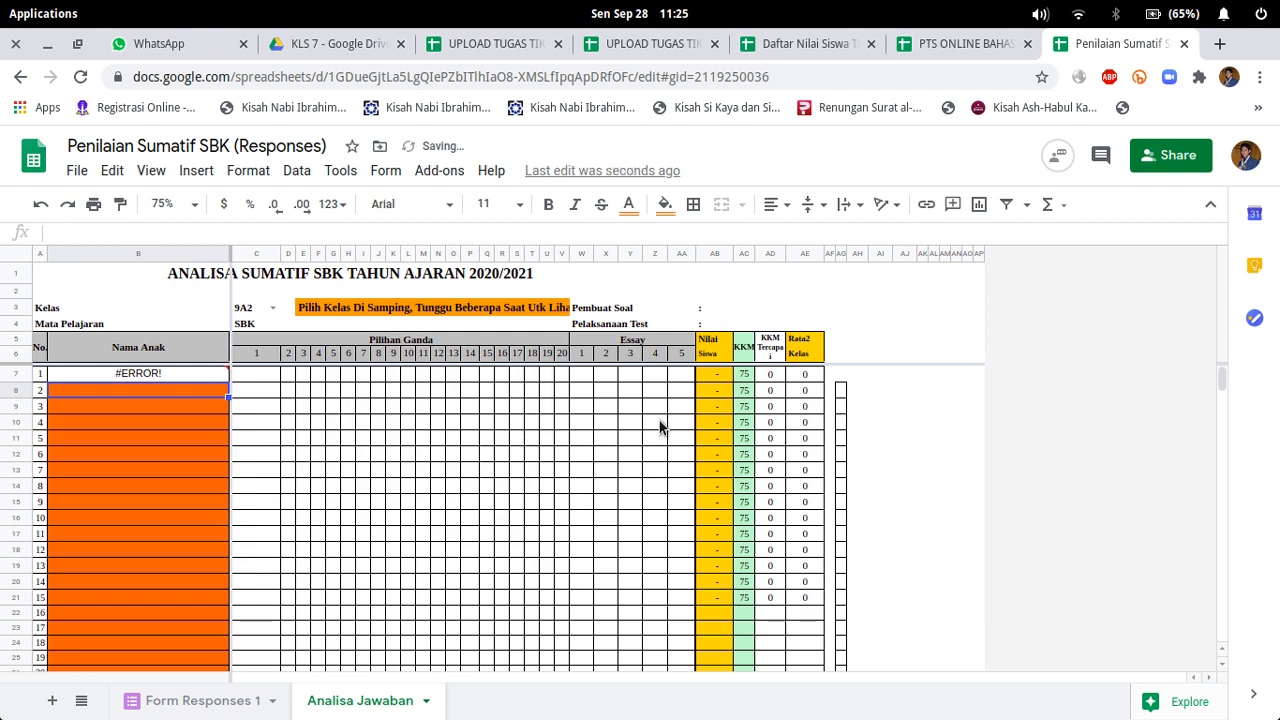
pyautogui.hotkey('ctrl', 'z')
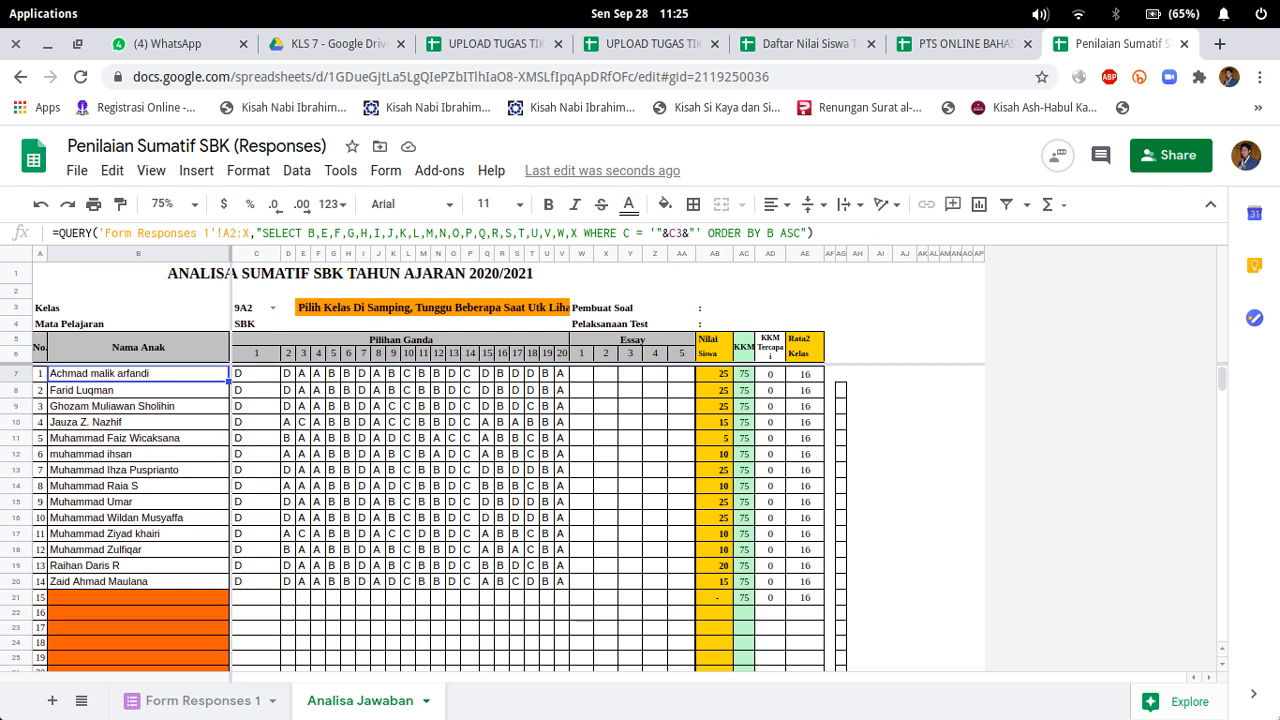
pyautogui.moveTo(1279, 719)
pyautogui.click(544, 525)
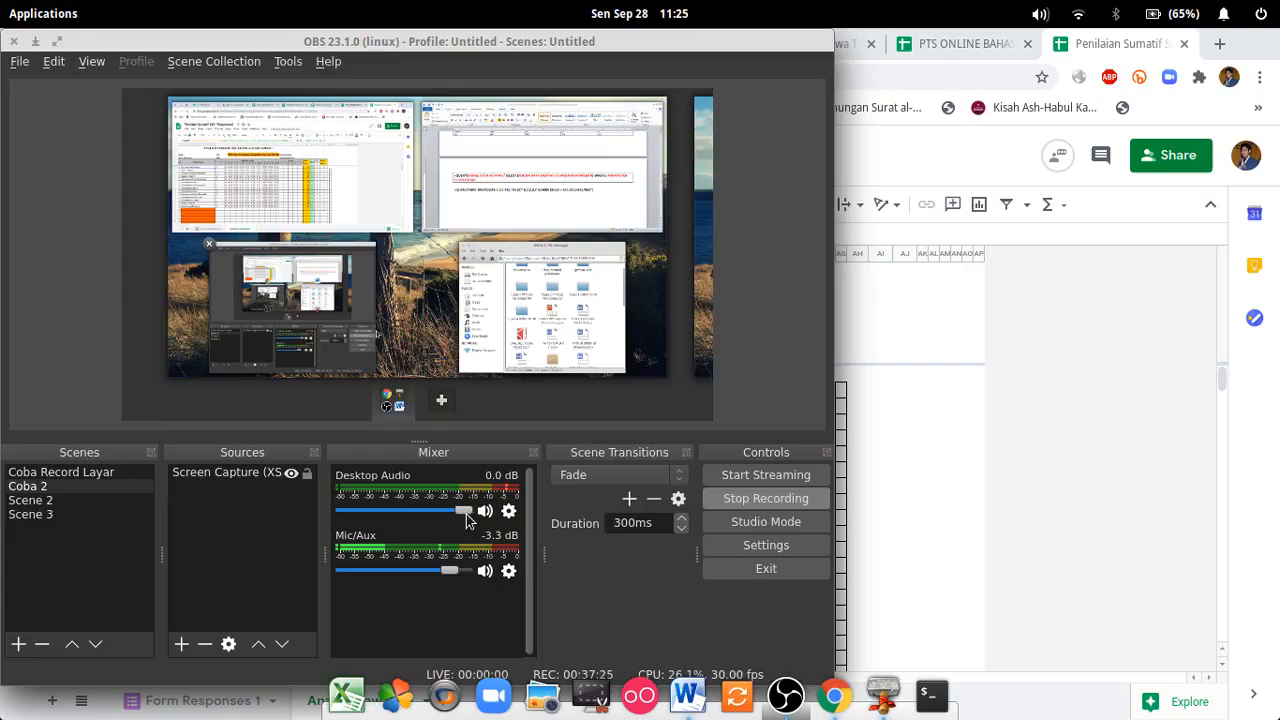